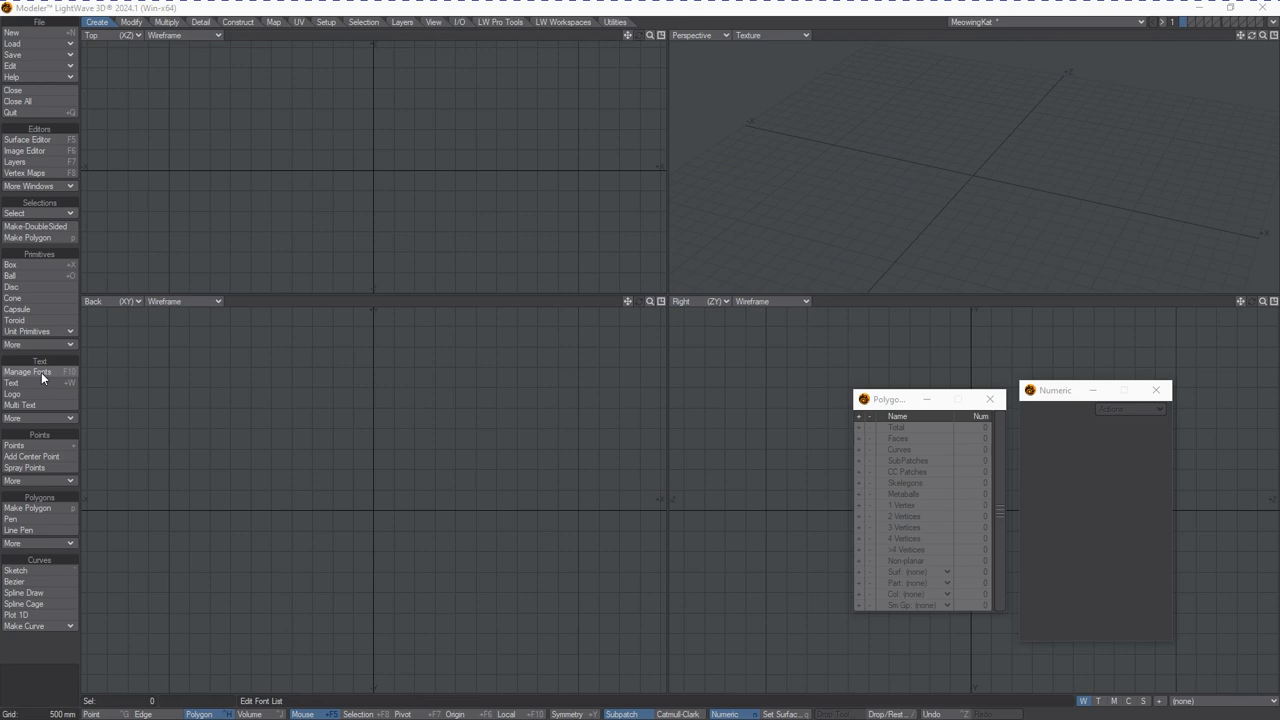
- Open the font manager and look through the list of available fonts
left_click(41, 372)
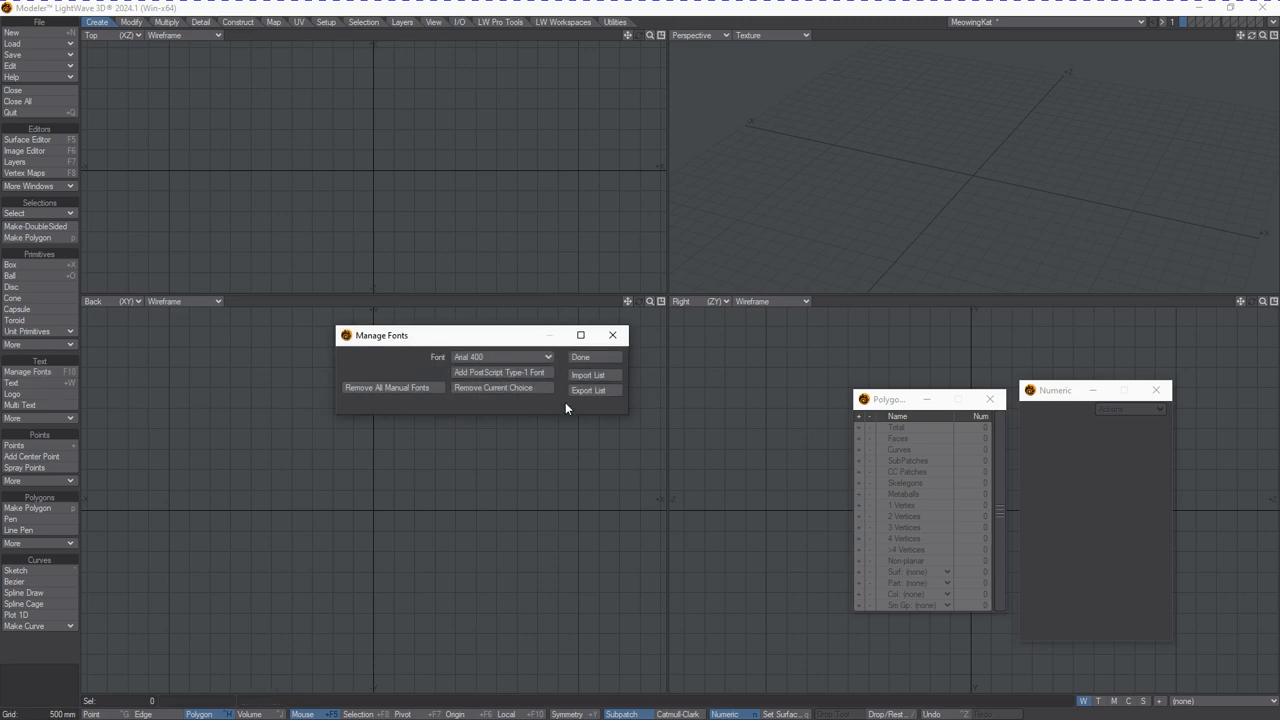
left_click_drag(506, 346, 475, 397)
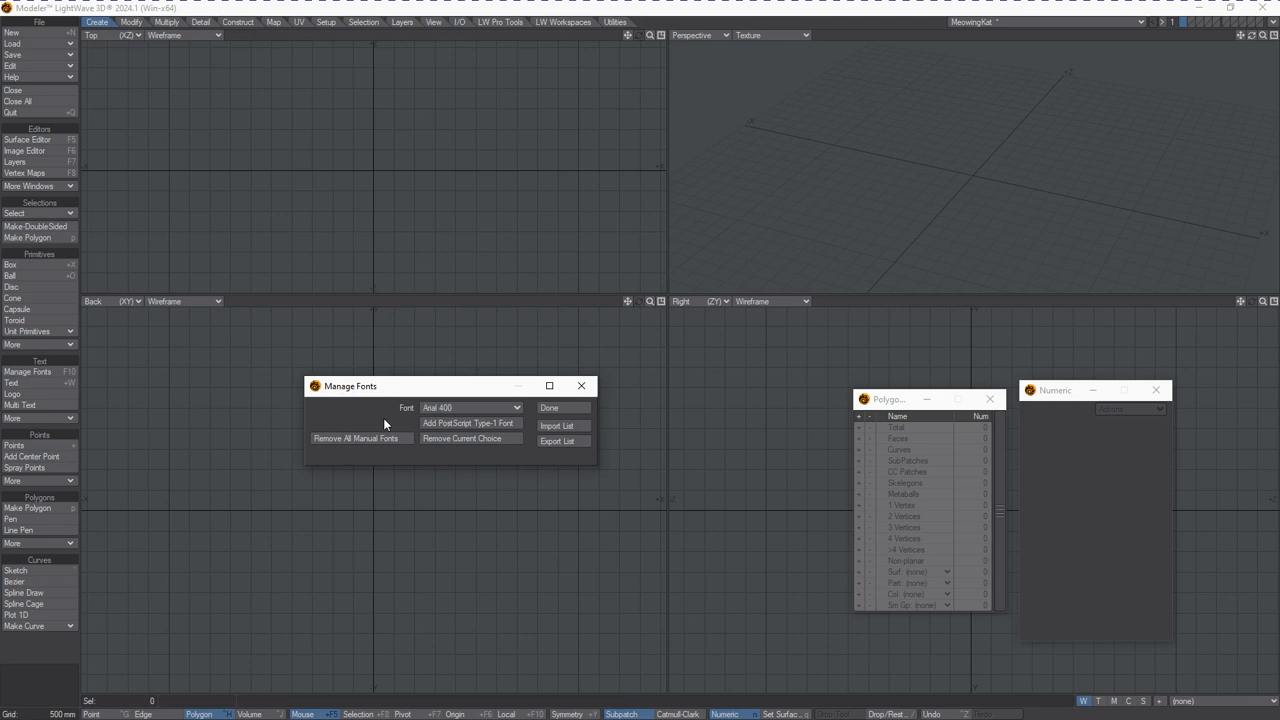
left_click(487, 408)
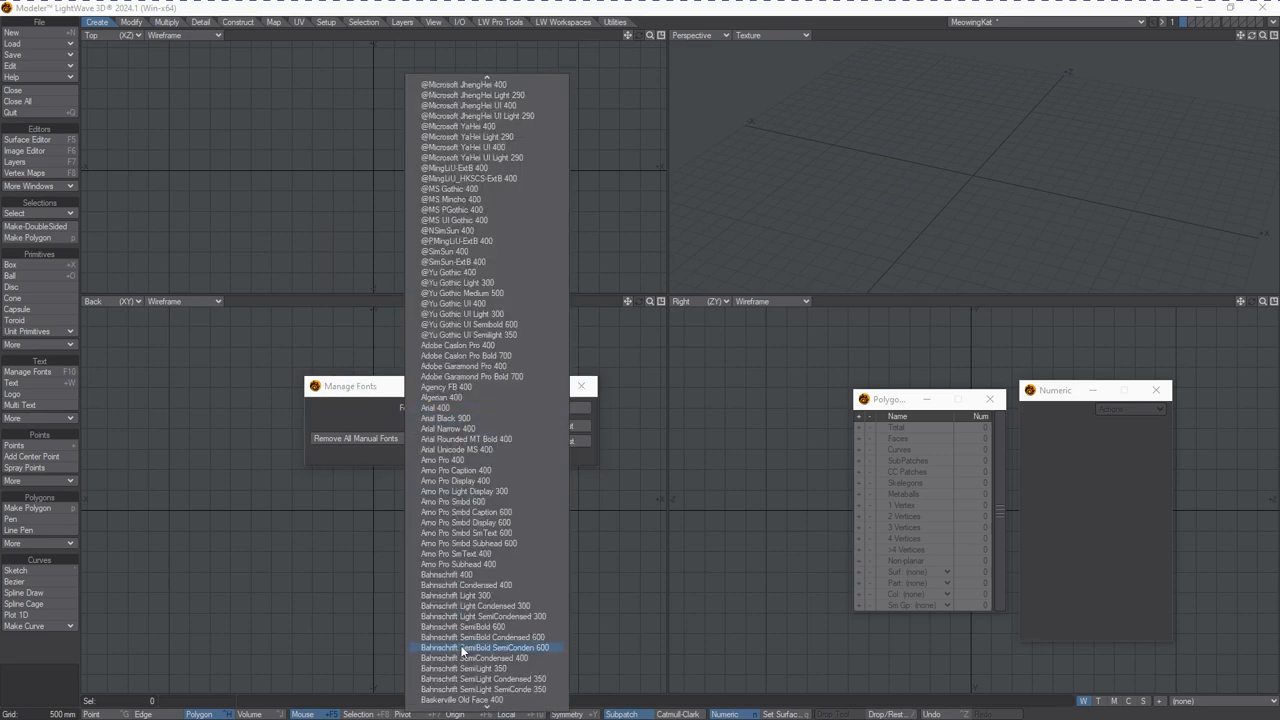
mouse_move(488, 711)
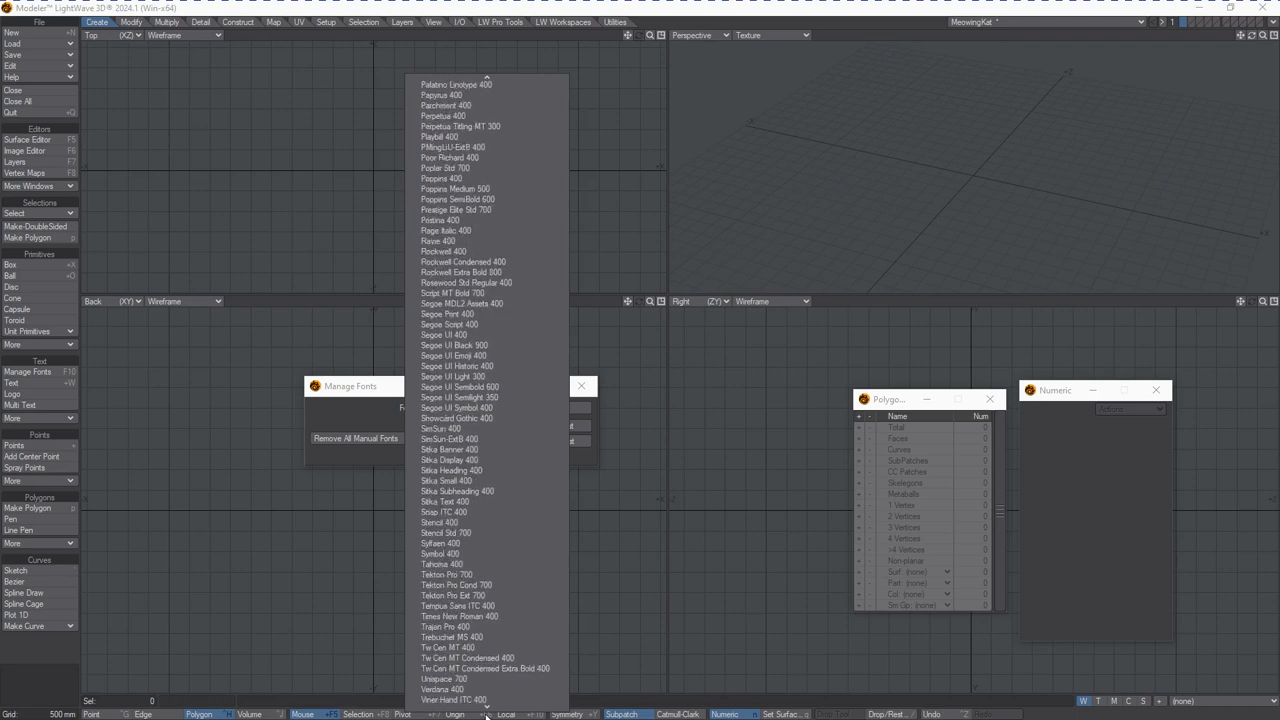
left_click(376, 413)
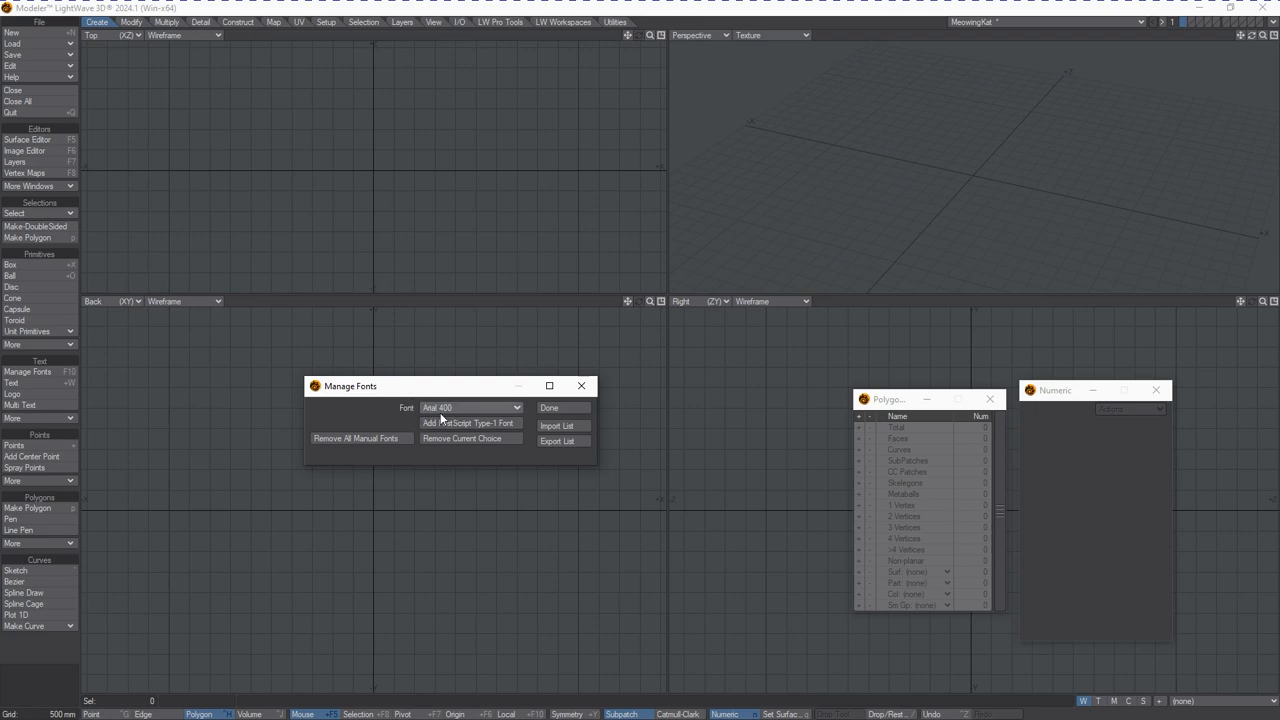
mouse_move(394, 394)
left_mouse_down()
mouse_move(422, 370)
mouse_move(395, 383)
left_mouse_up()
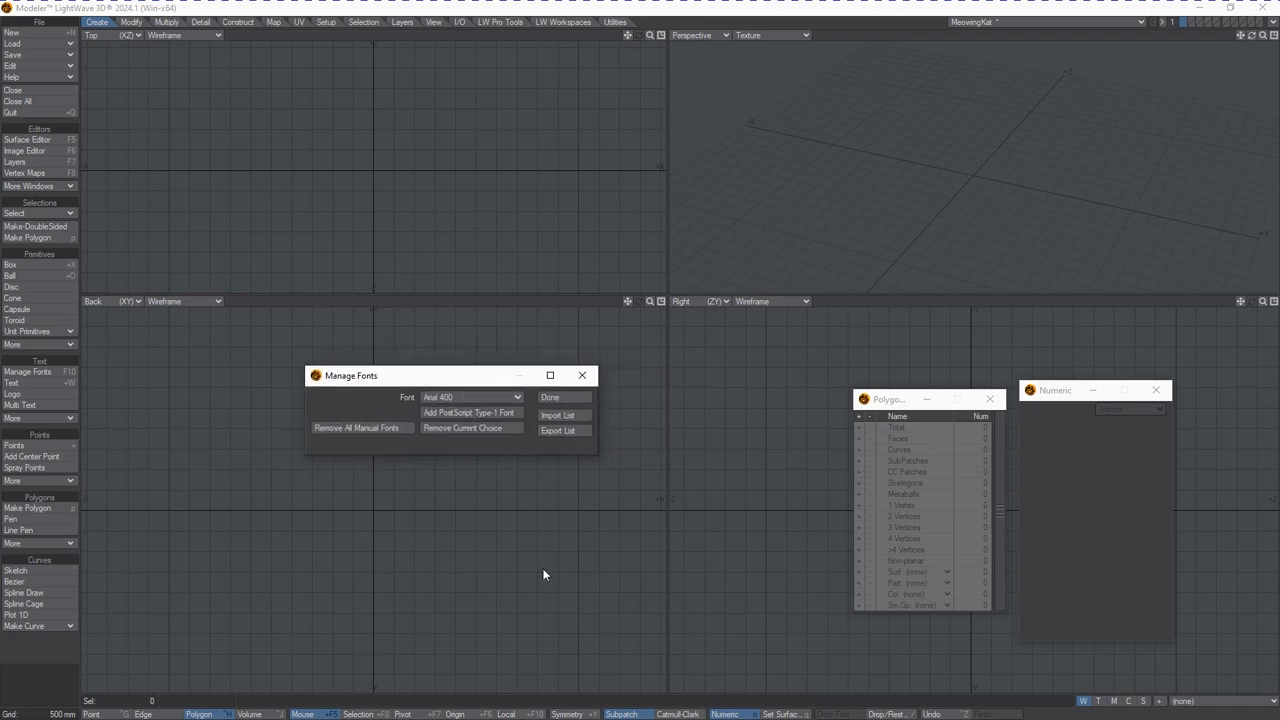
- Choose Arial Black 900 as the current font in the font manager and close it
left_click(488, 397)
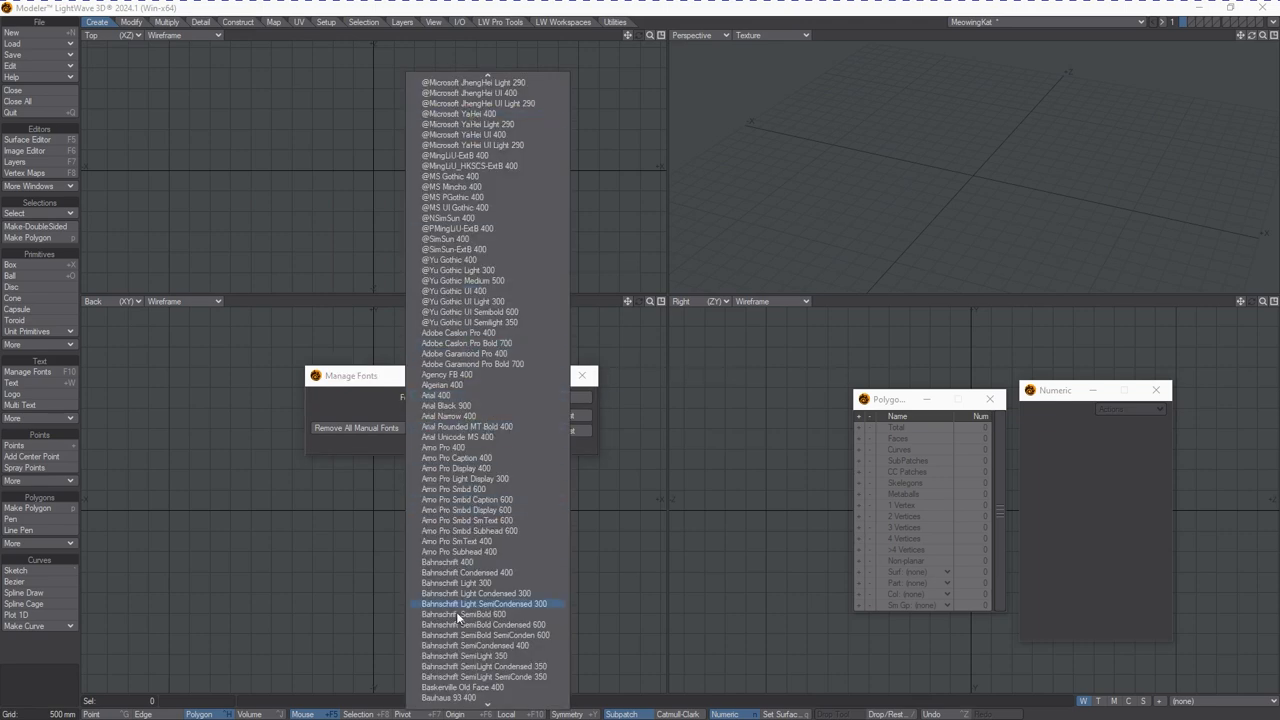
scroll(436, 690, "down", 4)
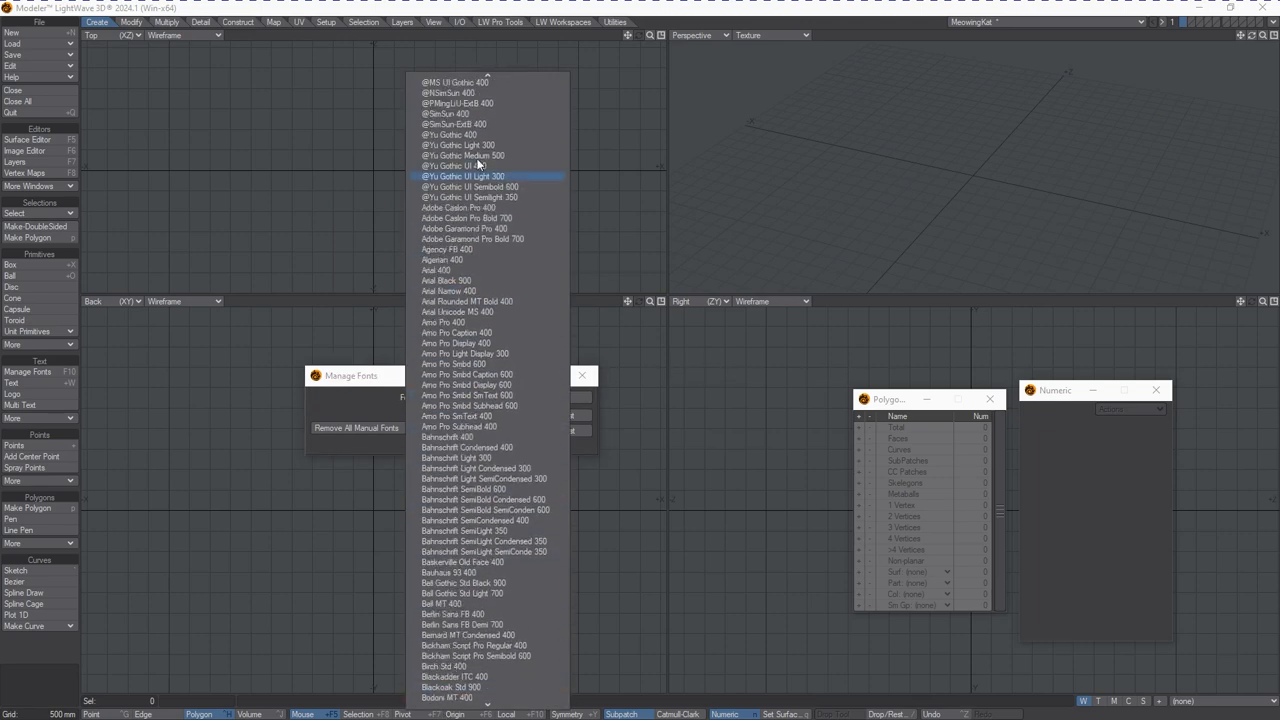
left_click(474, 281)
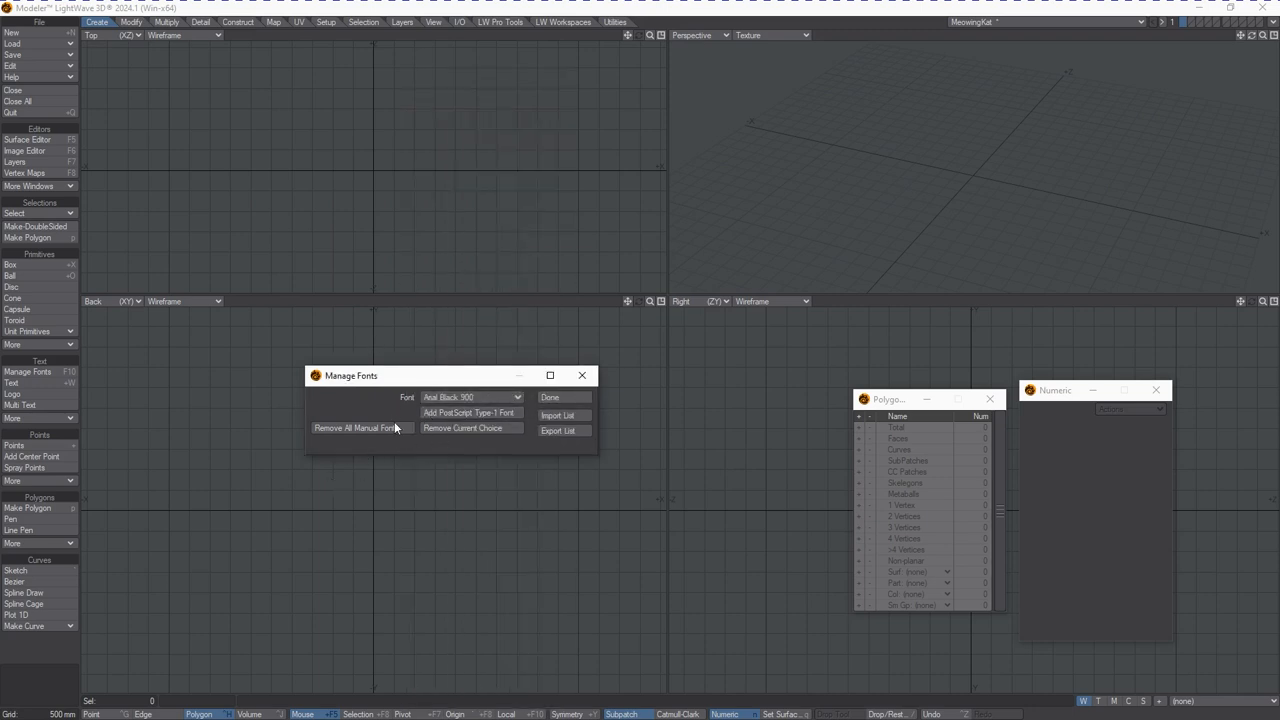
left_click(553, 399)
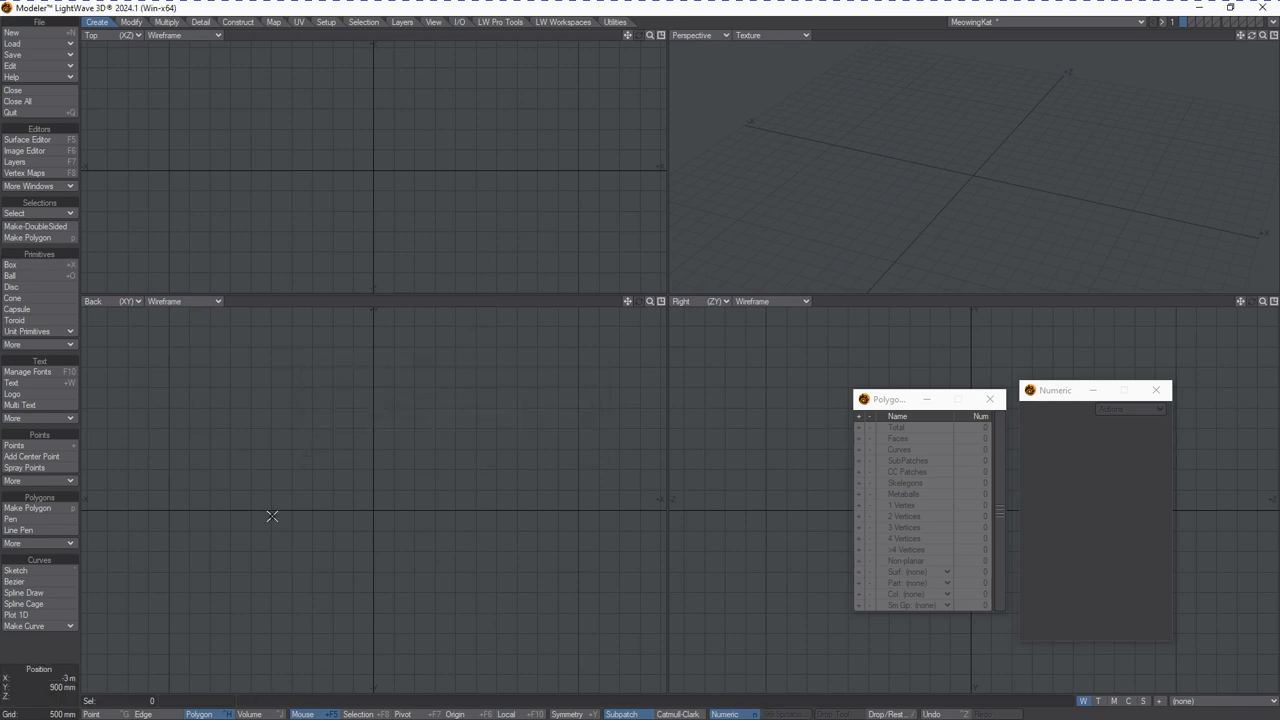
- Place the text MEOWING KAT in the Back view with the Text tool and set its scale to 71%
left_click(47, 383)
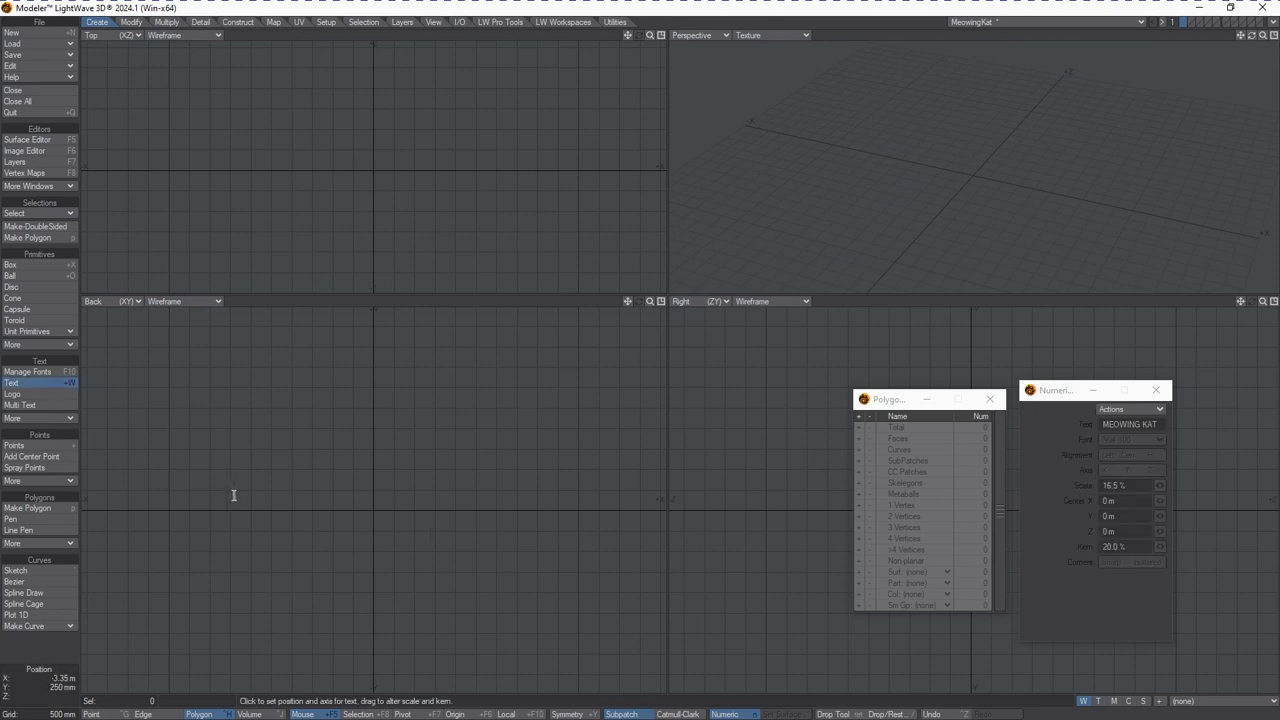
left_click(304, 483)
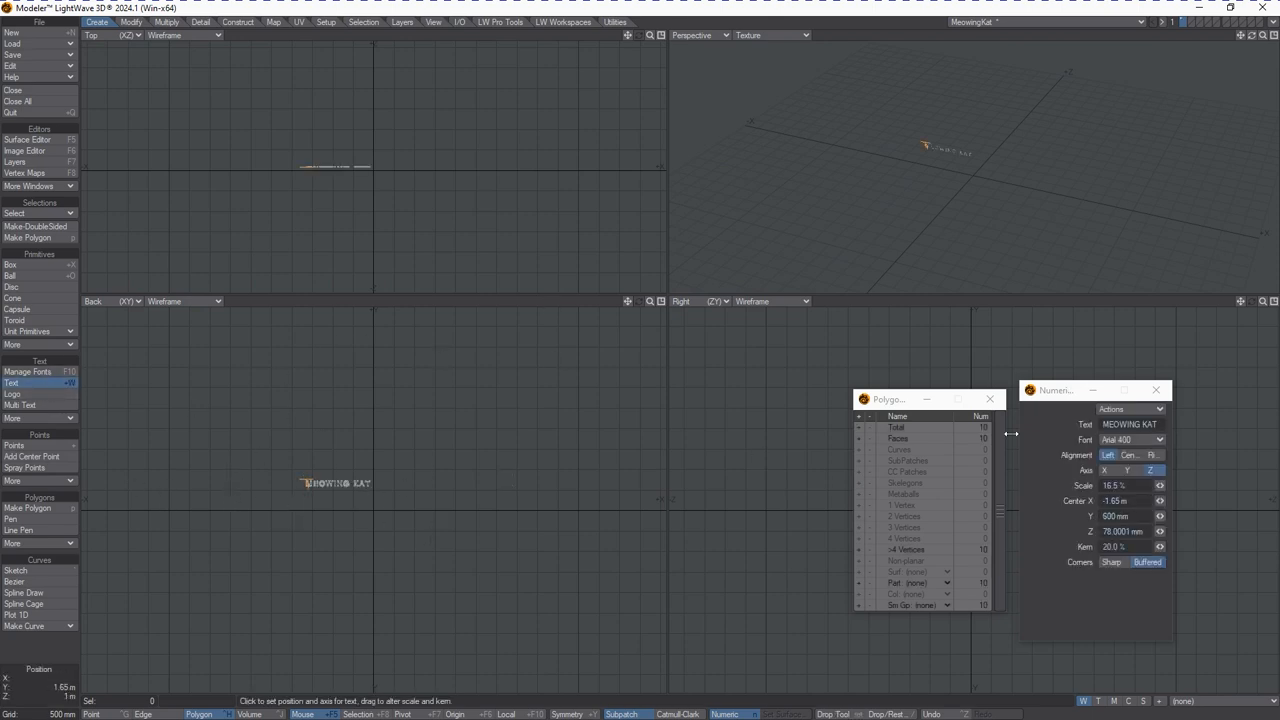
left_click_drag(1064, 396, 549, 365)
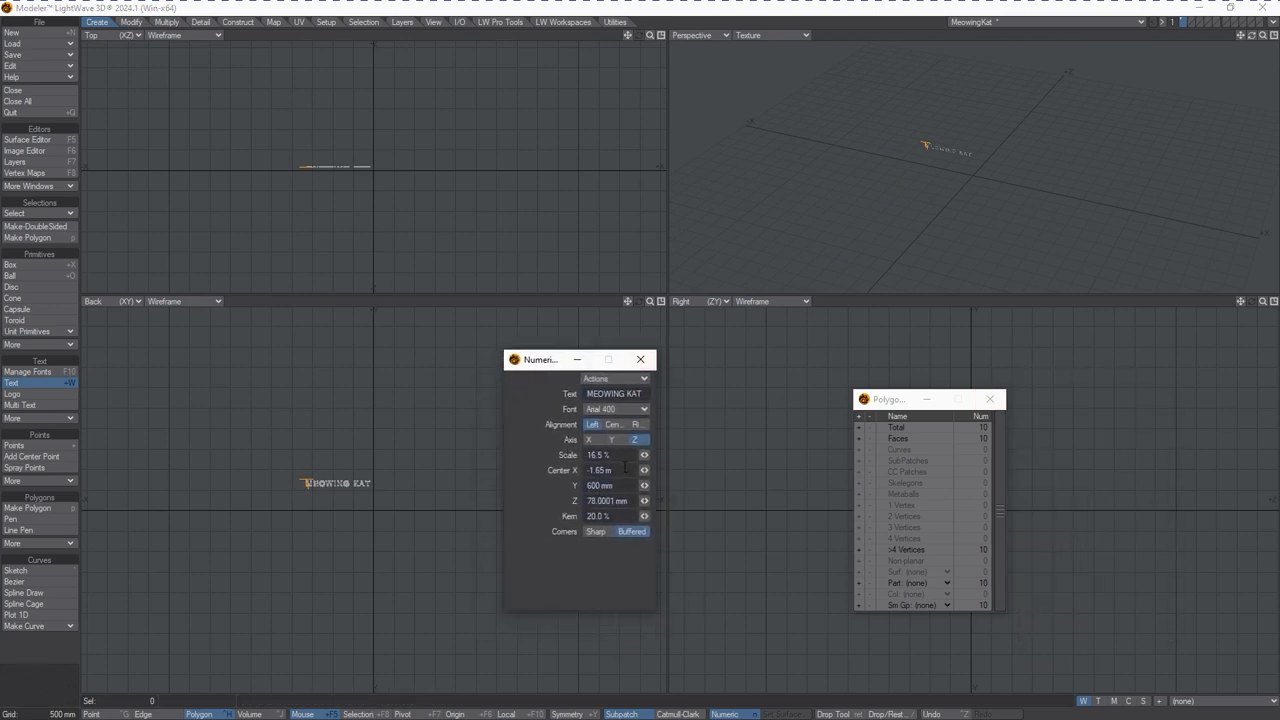
left_click_drag(644, 455, 655, 456)
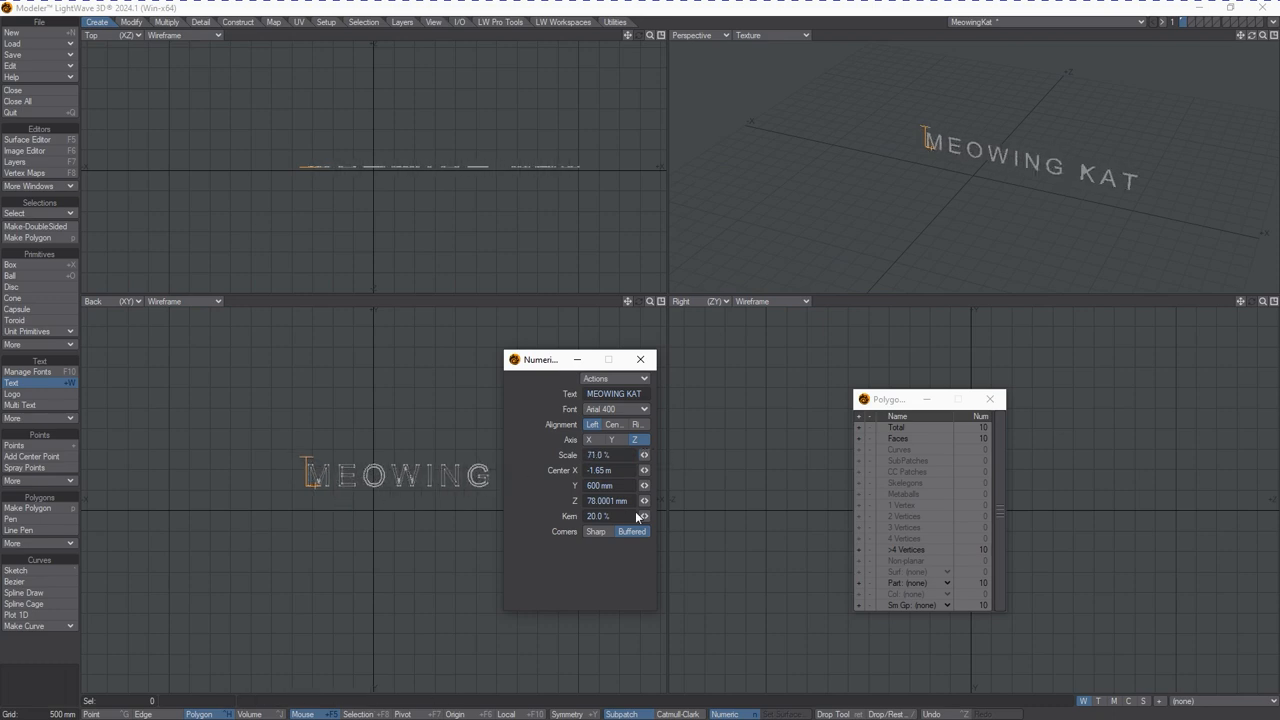
- Set the text's center to 0 m on X, Y and Z
left_click(588, 470)
type("0")
key("Tab")
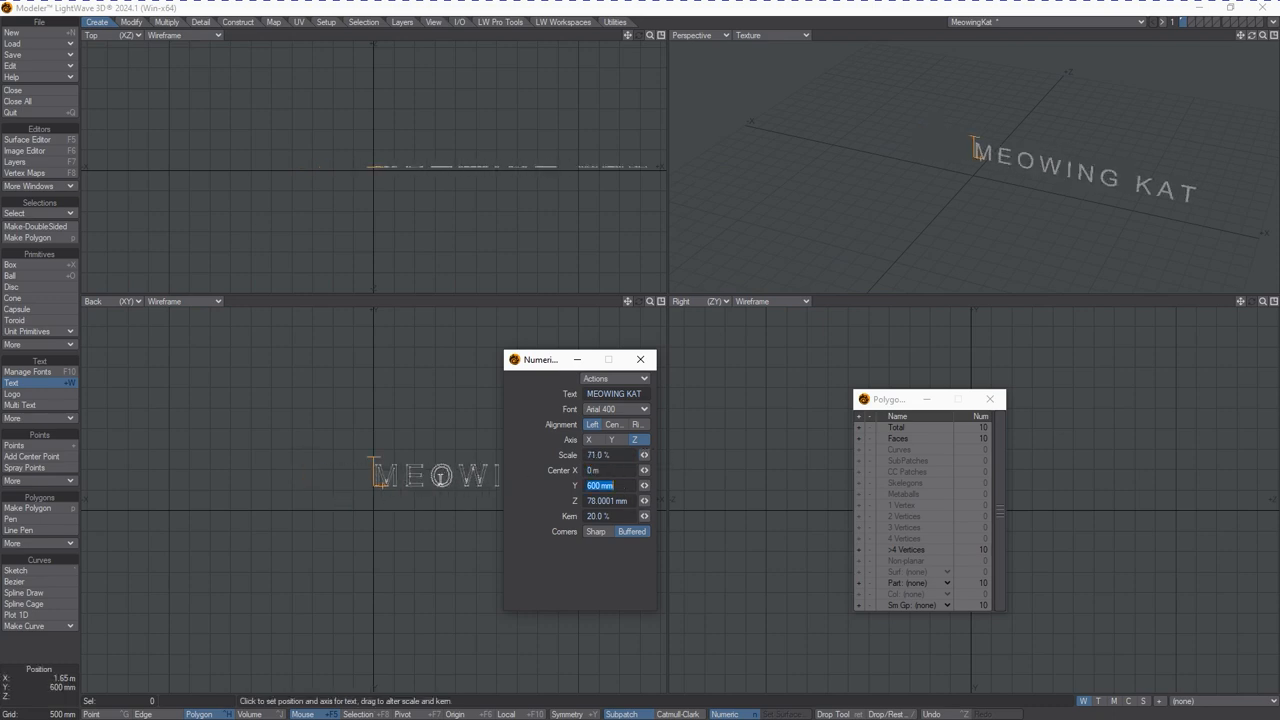
type("0")
key("Tab")
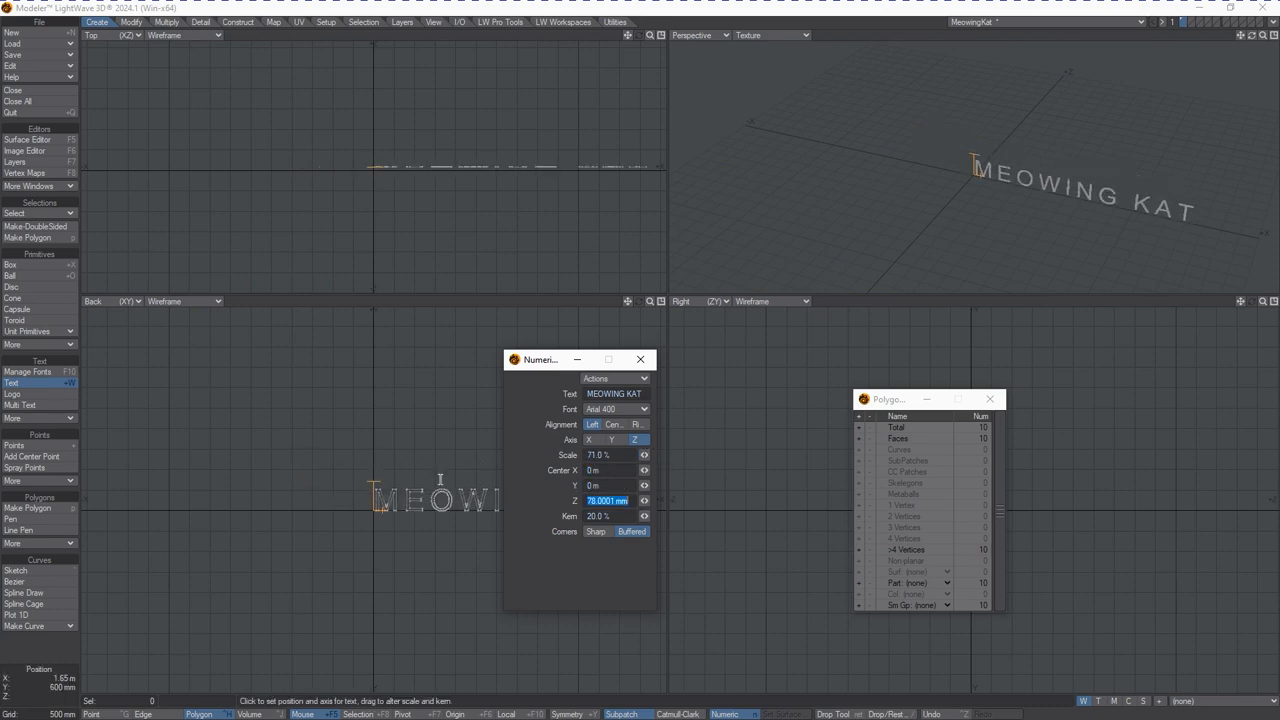
type("0")
key("Tab")
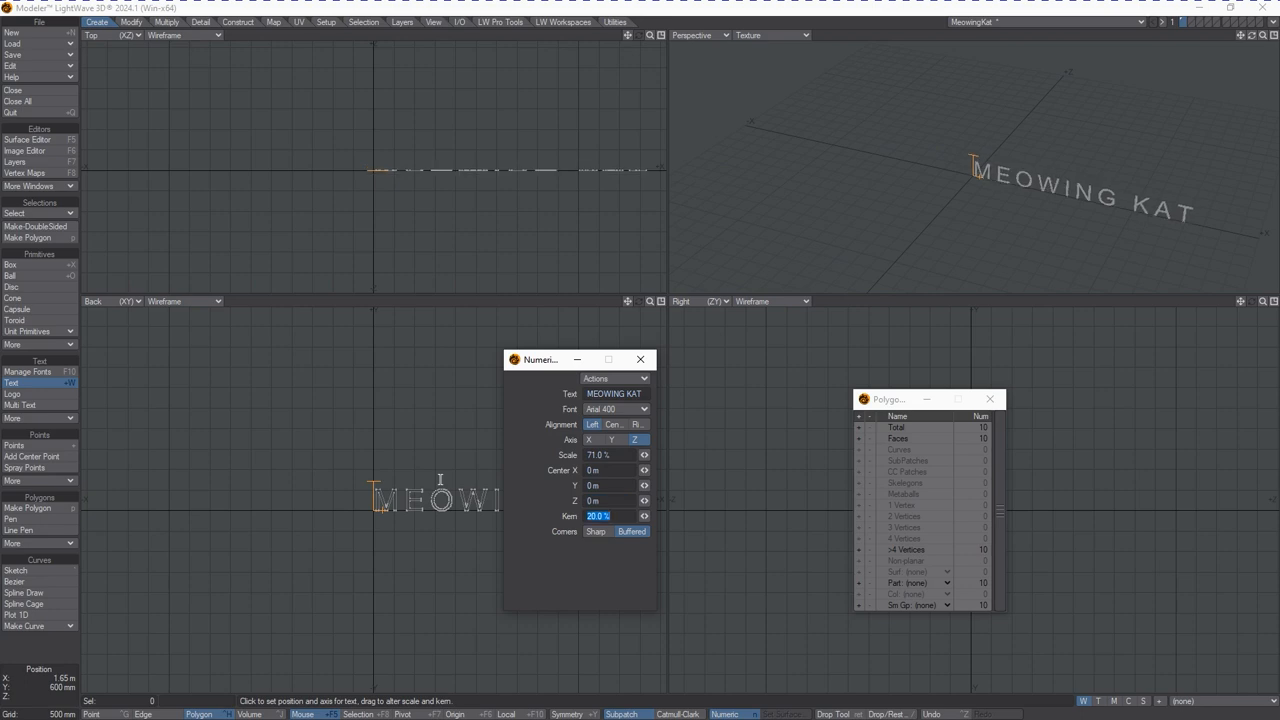
- Try kerning of -9.5% and 36.5% on the text, and compare Sharp with Buffered corners, ending on Buffered
left_click_drag(644, 516, 594, 514)
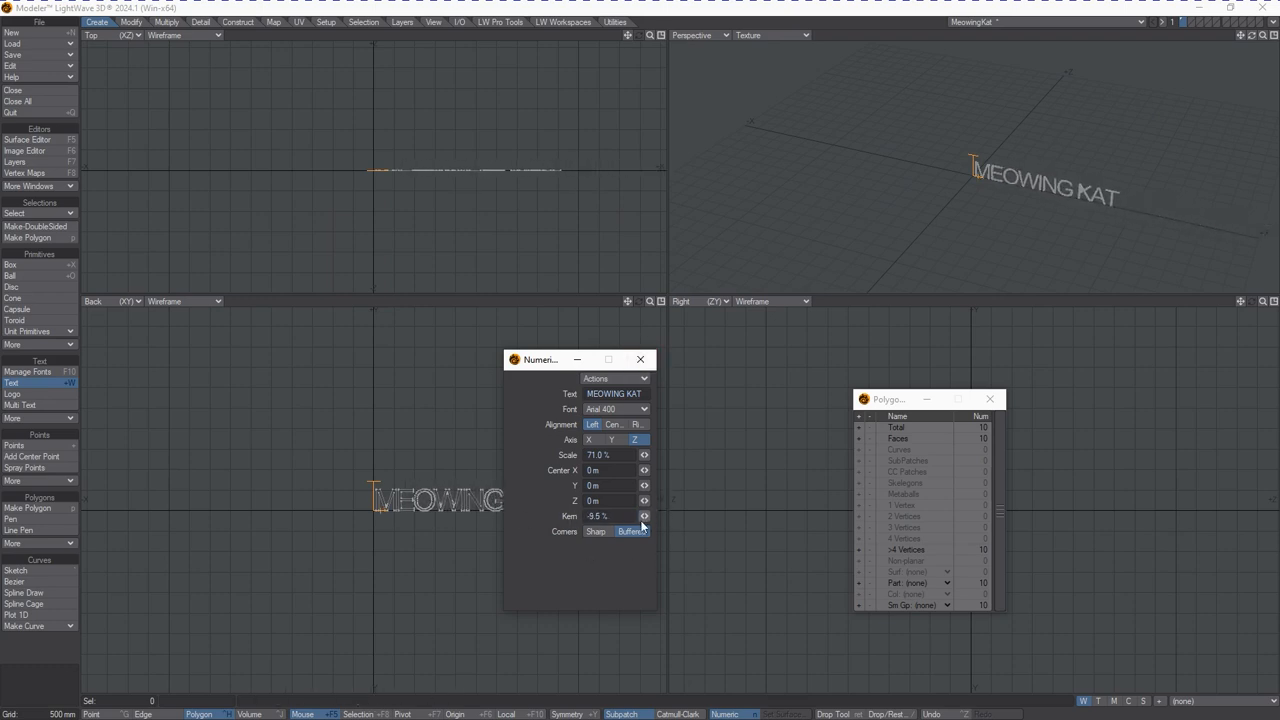
left_click_drag(645, 518, 645, 518)
left_click(592, 532)
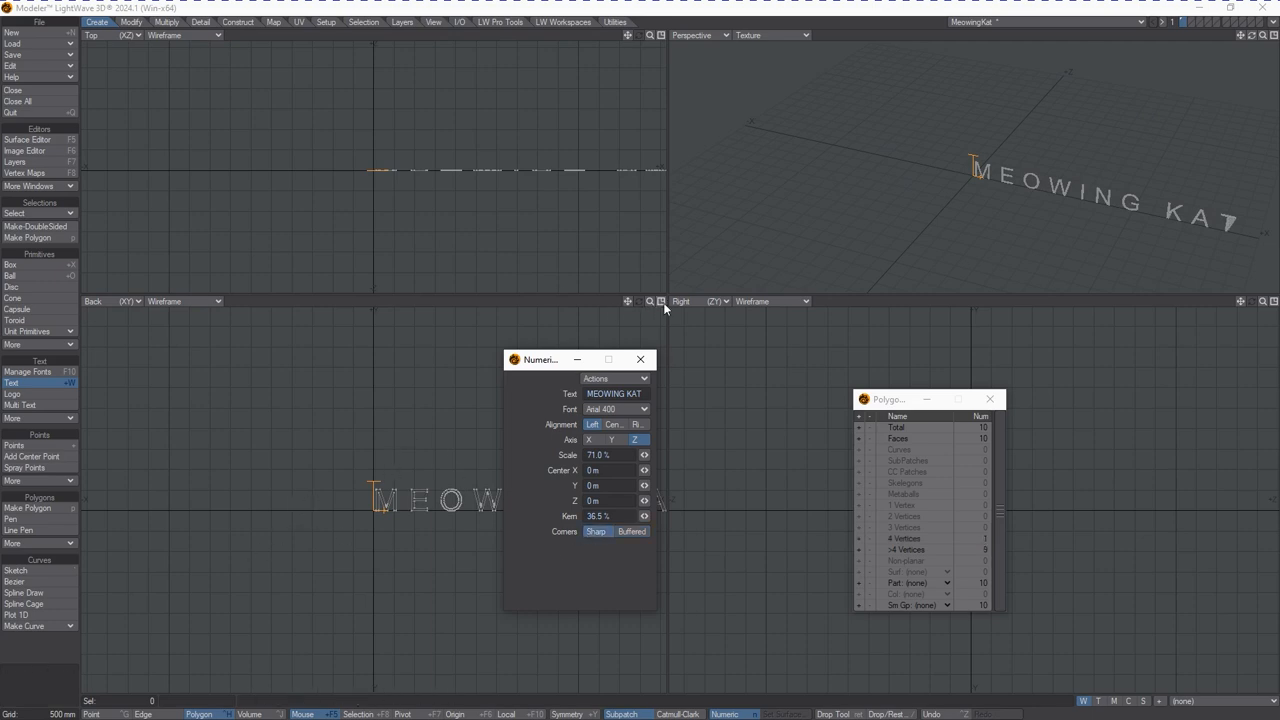
mouse_move(651, 303)
left_mouse_down()
mouse_move(666, 302)
mouse_move(651, 305)
left_mouse_up()
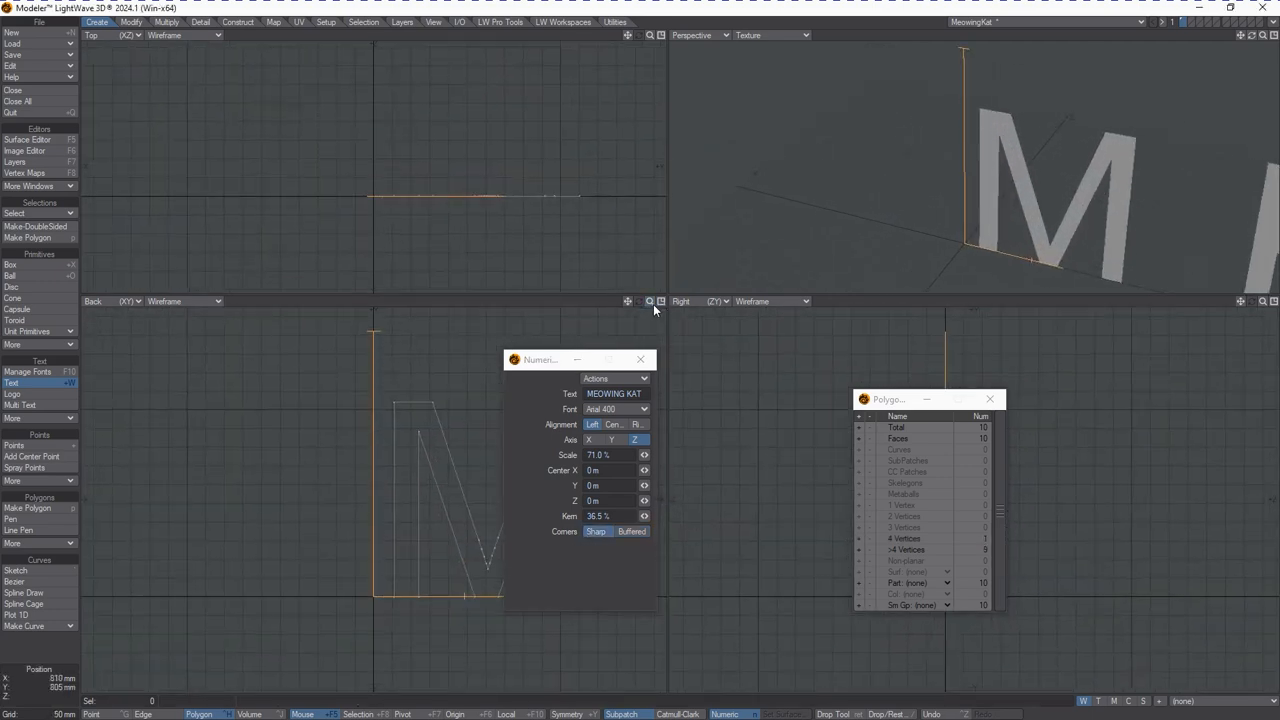
left_click(643, 532)
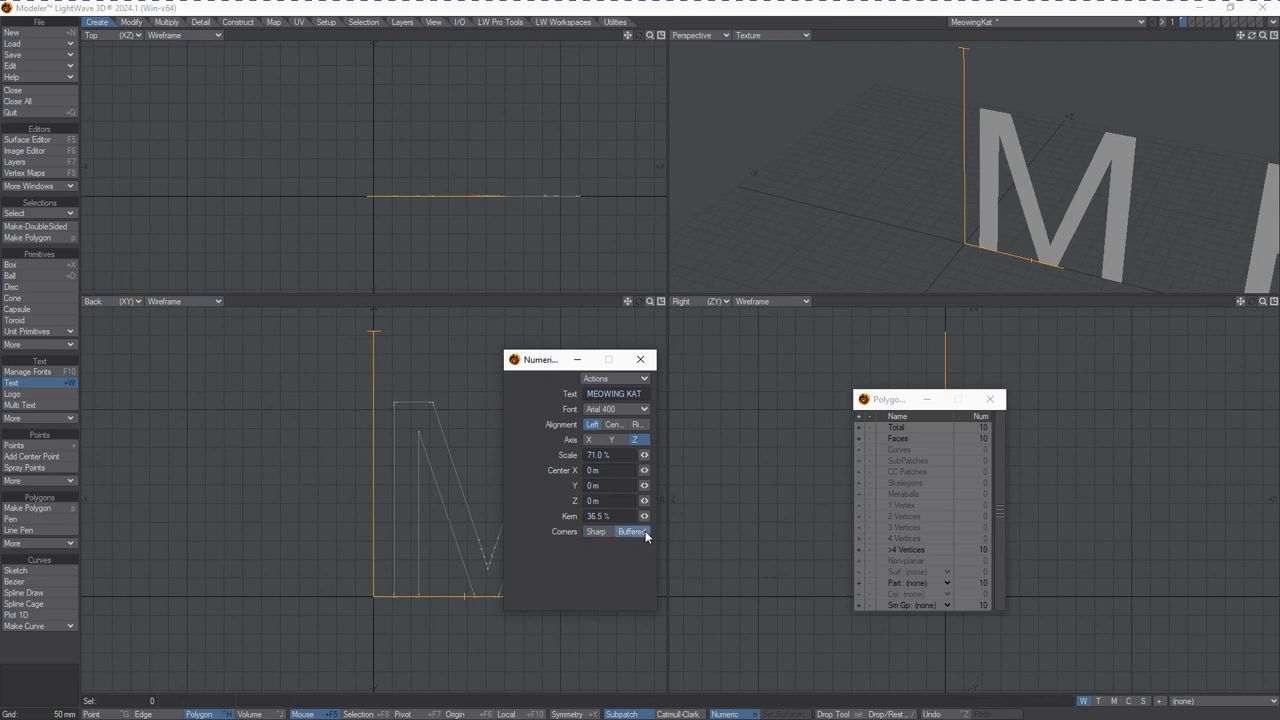
left_click(592, 531)
left_click(632, 531)
left_click_drag(540, 360, 607, 369)
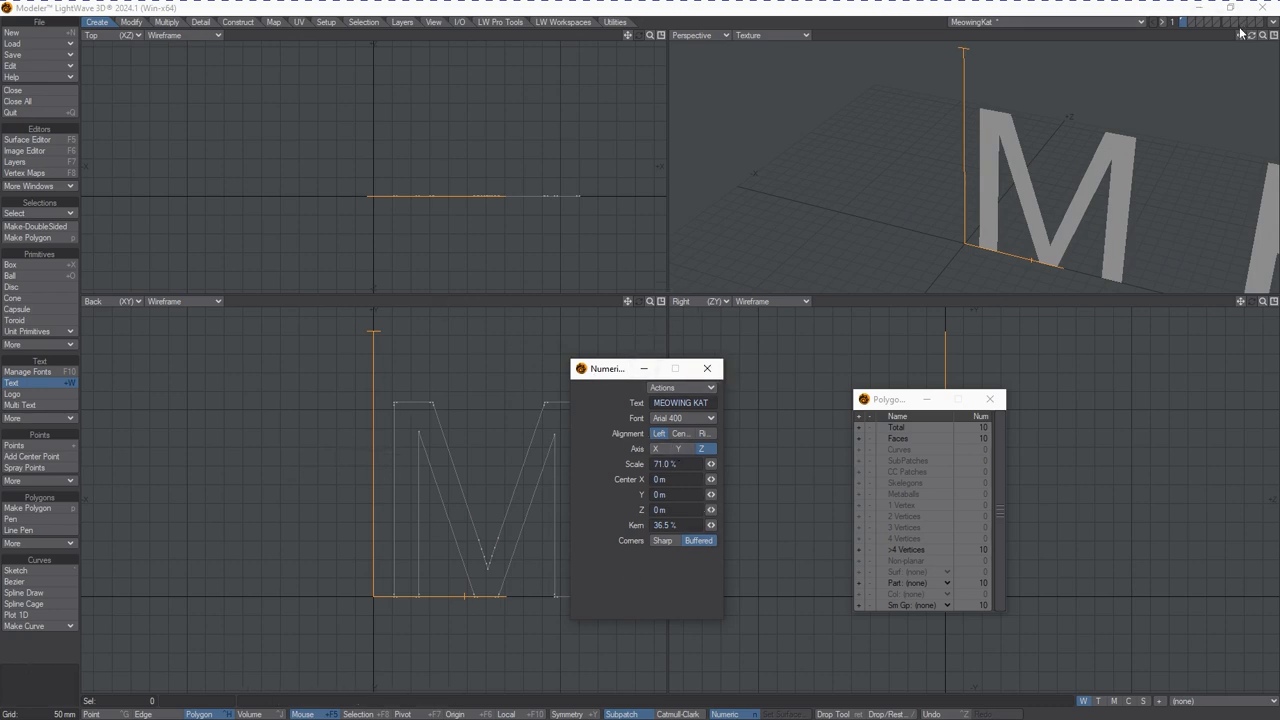
- Set the text's kerning to 19% and finish the Text tool
left_click_drag(1242, 35, 1267, 40)
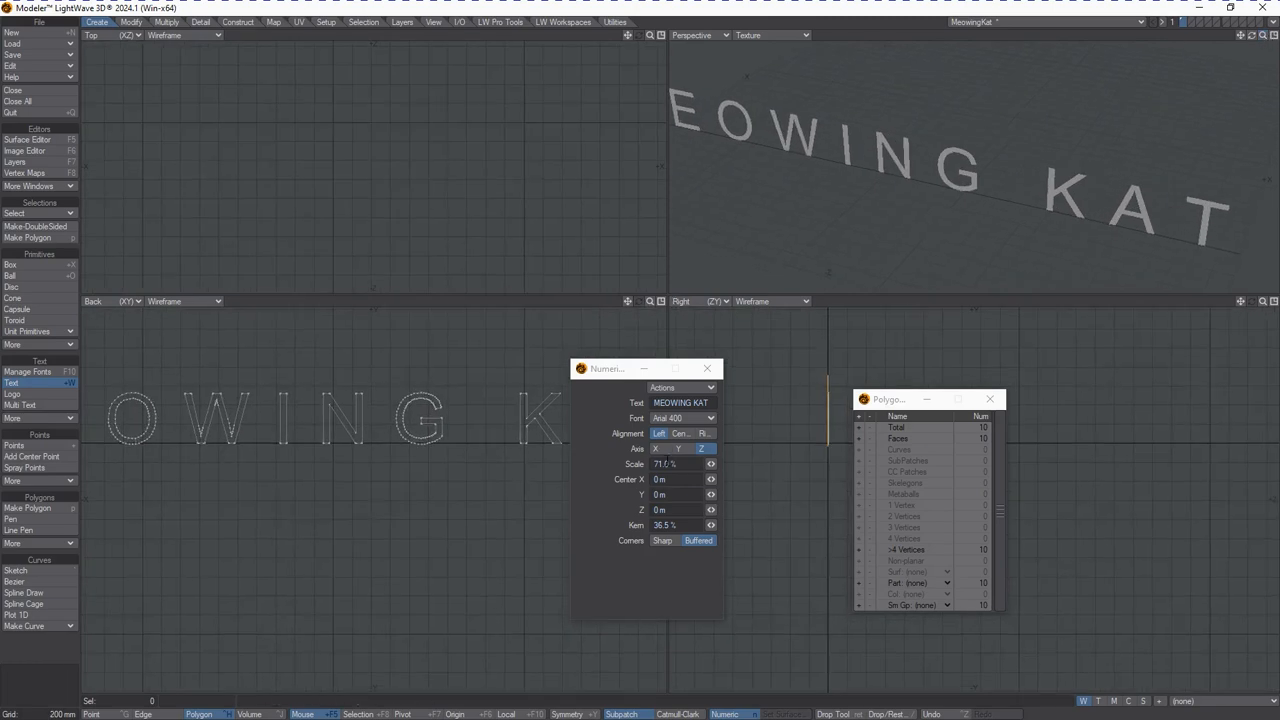
mouse_move(709, 530)
left_mouse_down()
mouse_move(728, 522)
mouse_move(716, 525)
left_mouse_up()
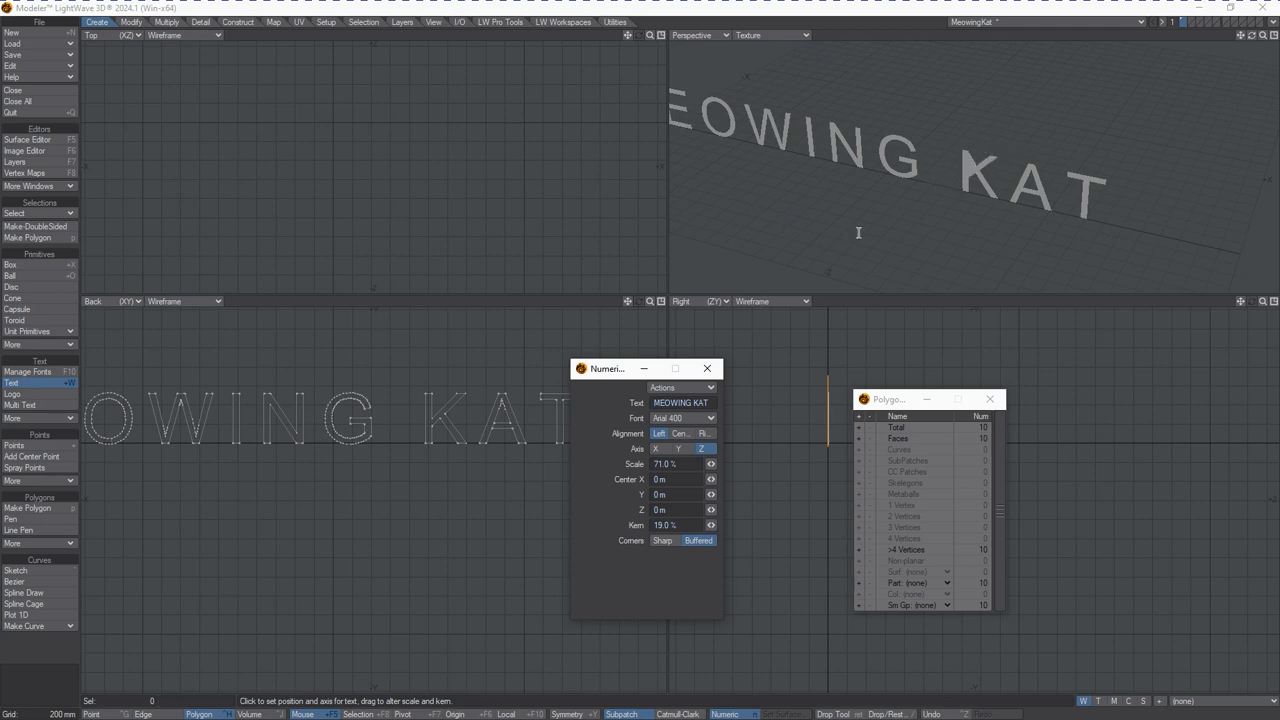
key("space")
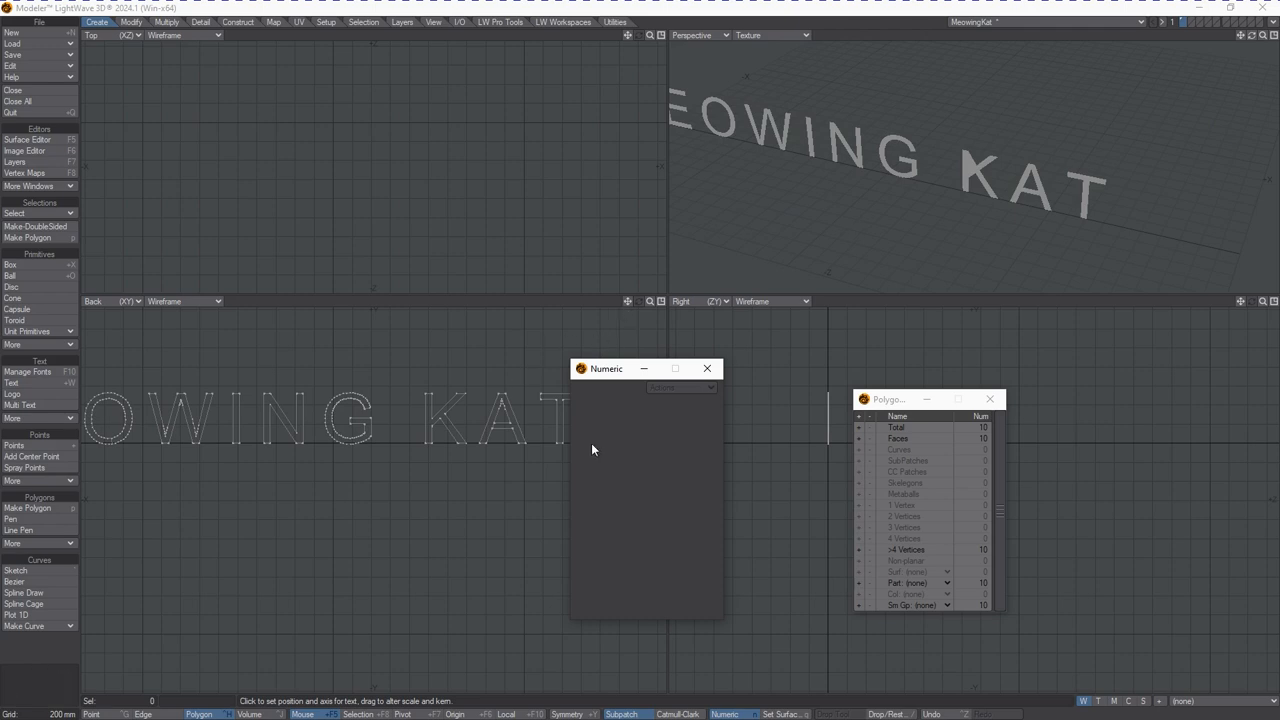
left_click_drag(606, 370, 754, 389)
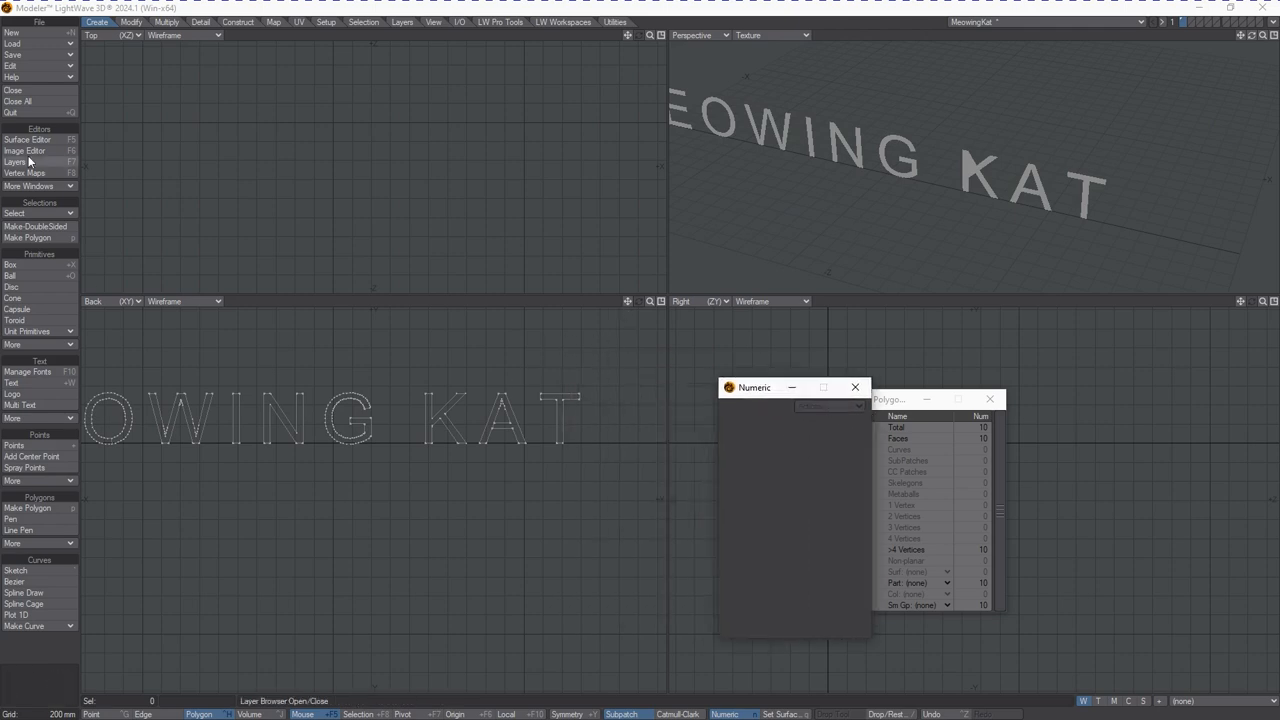
- Save the text object as MeowingKat.lwo in the Objects folder, overwriting the existing file
left_click(48, 55)
left_click(60, 54)
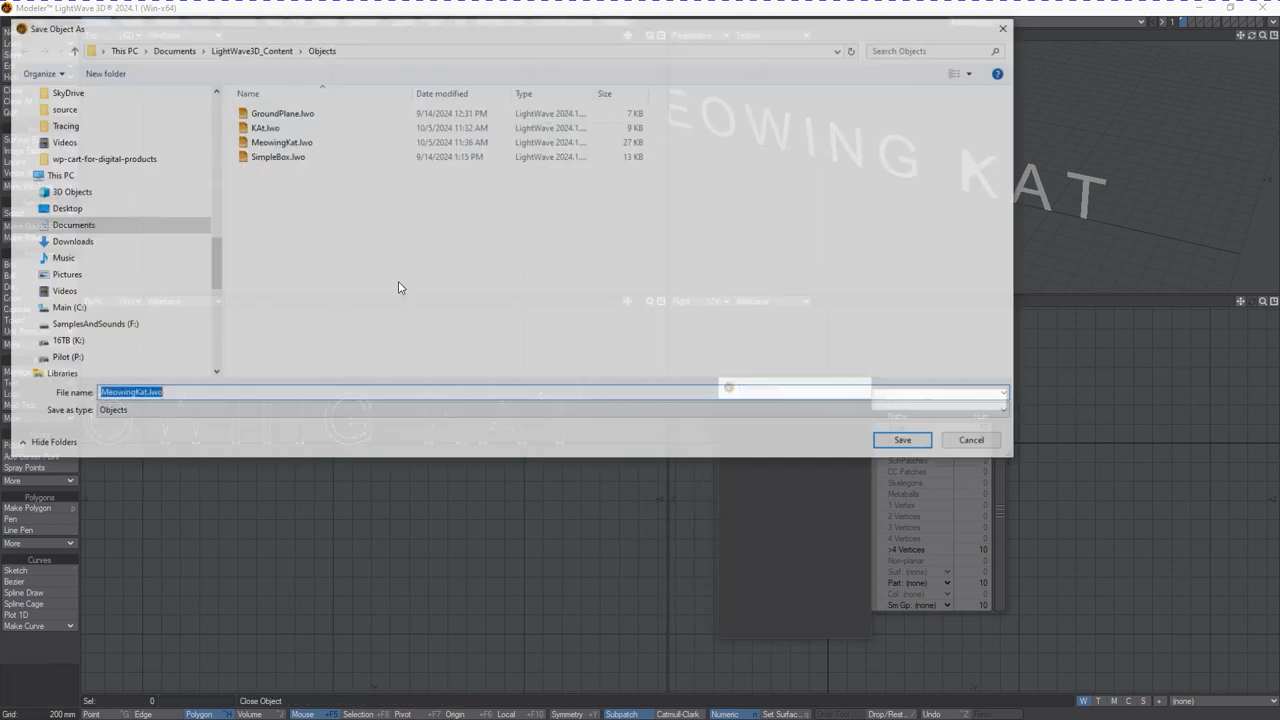
left_click(292, 142)
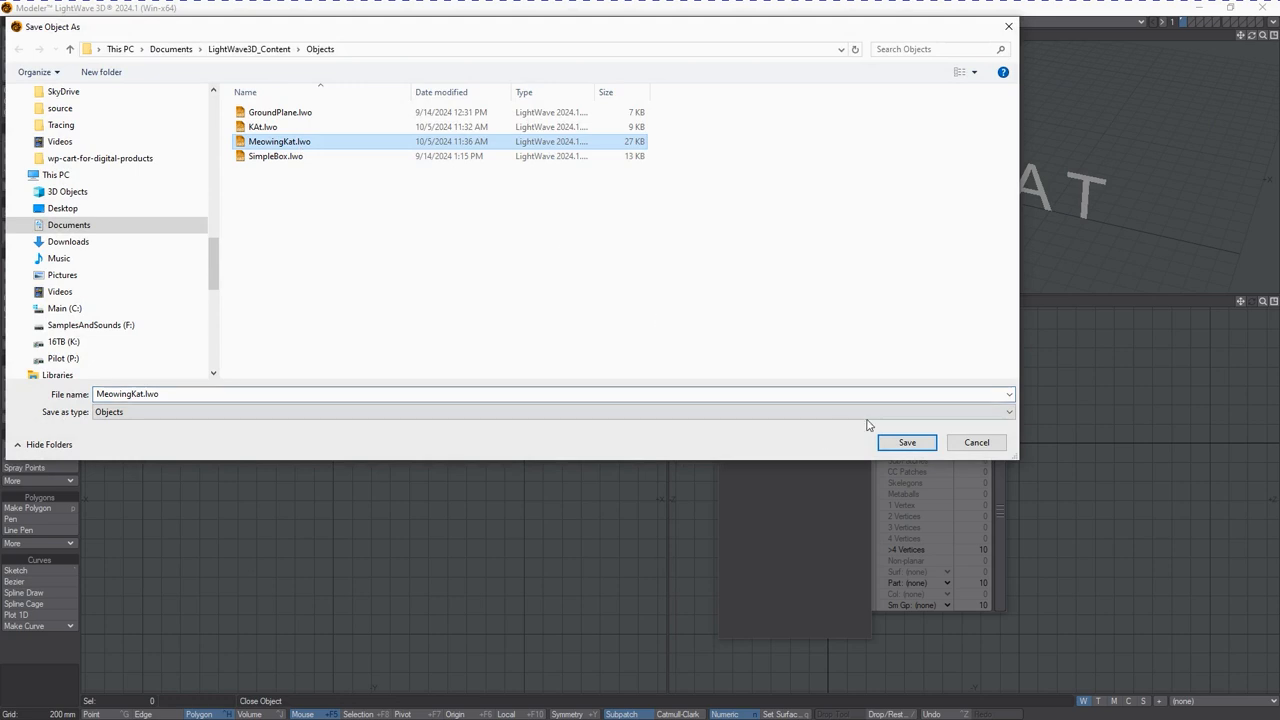
left_click(905, 442)
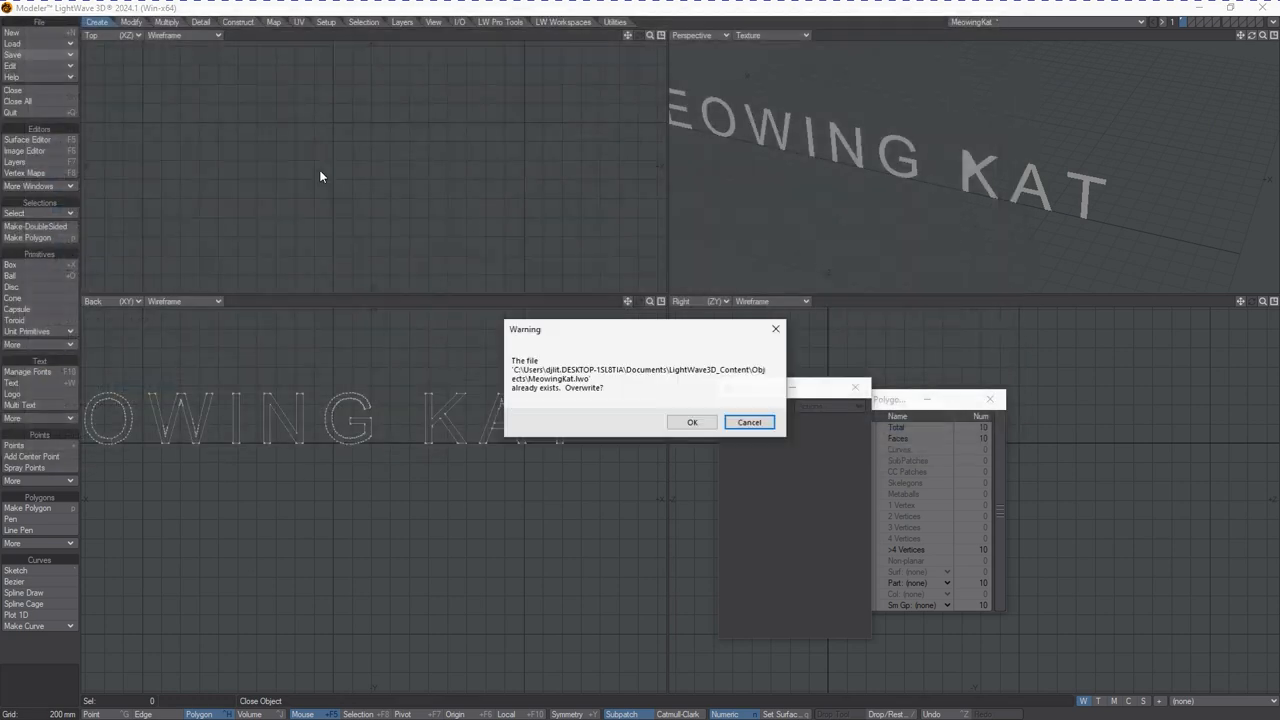
left_click(699, 427)
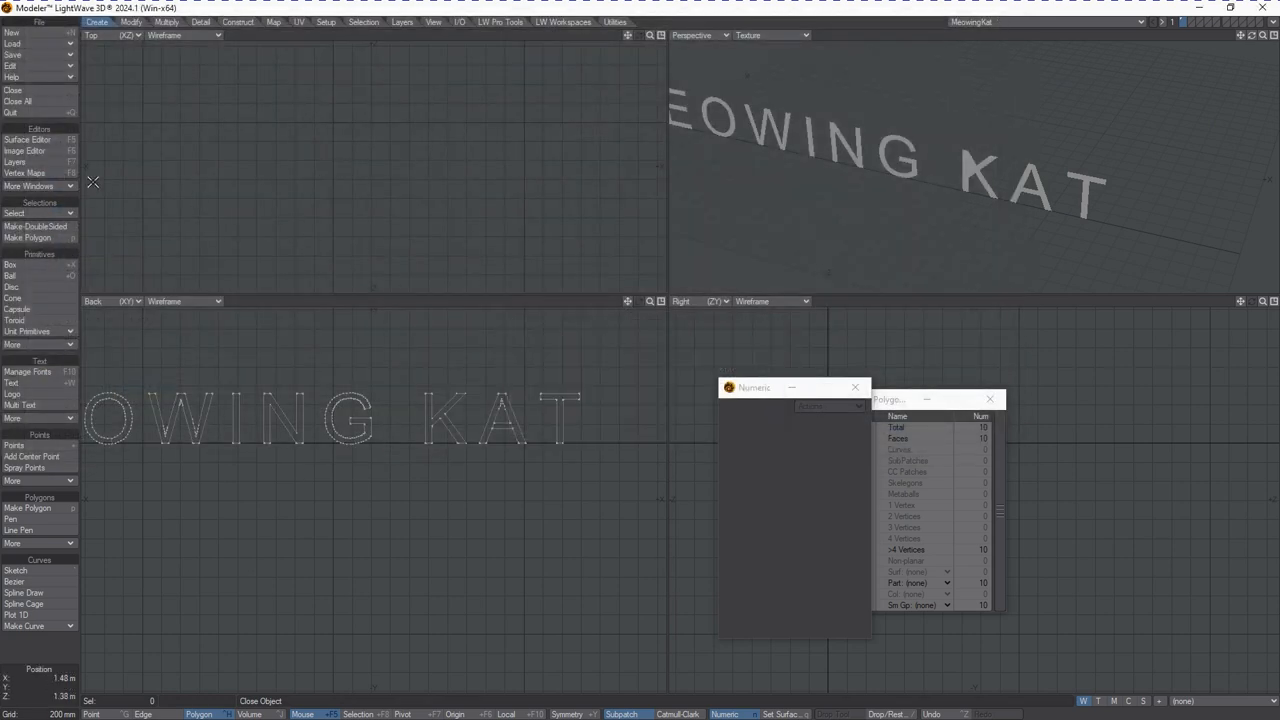
- Send the MeowingKat object to Layout
left_click(1272, 22)
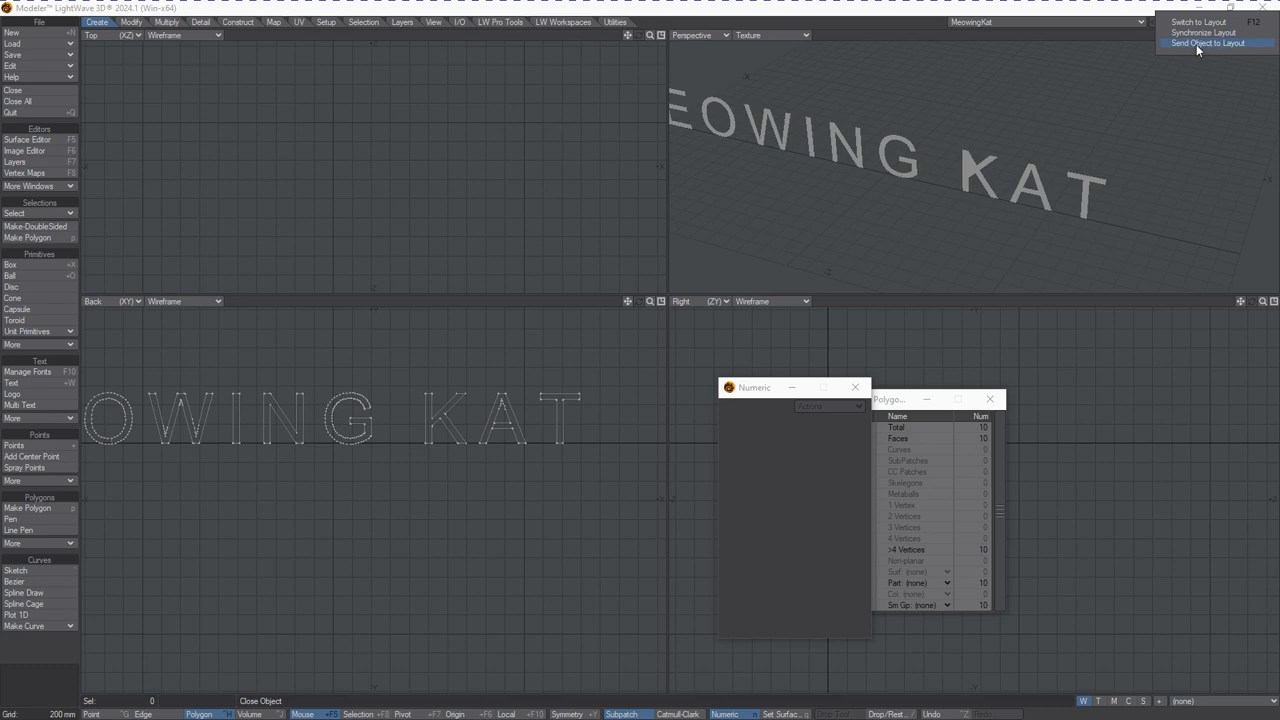
left_click(1196, 44)
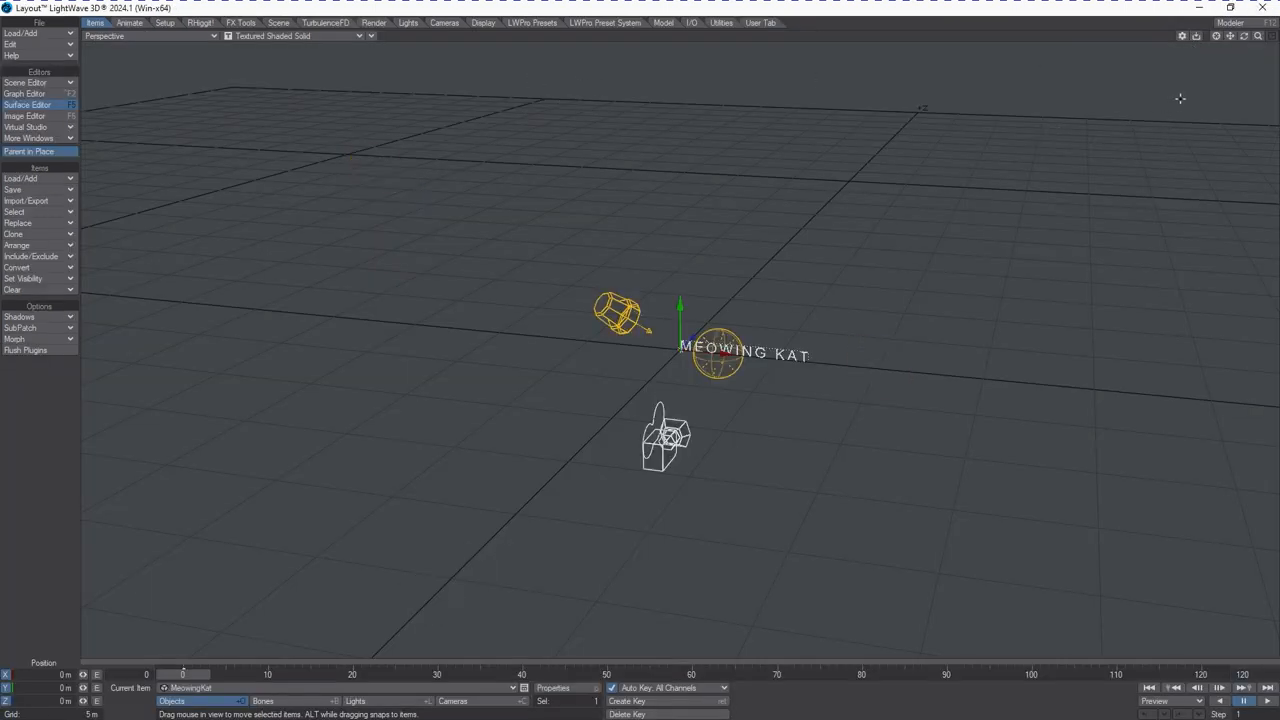
- Frame the text closely in the Perspective view and switch the viewport's display mode to VPR
left_click_drag(1258, 37, 1231, 38)
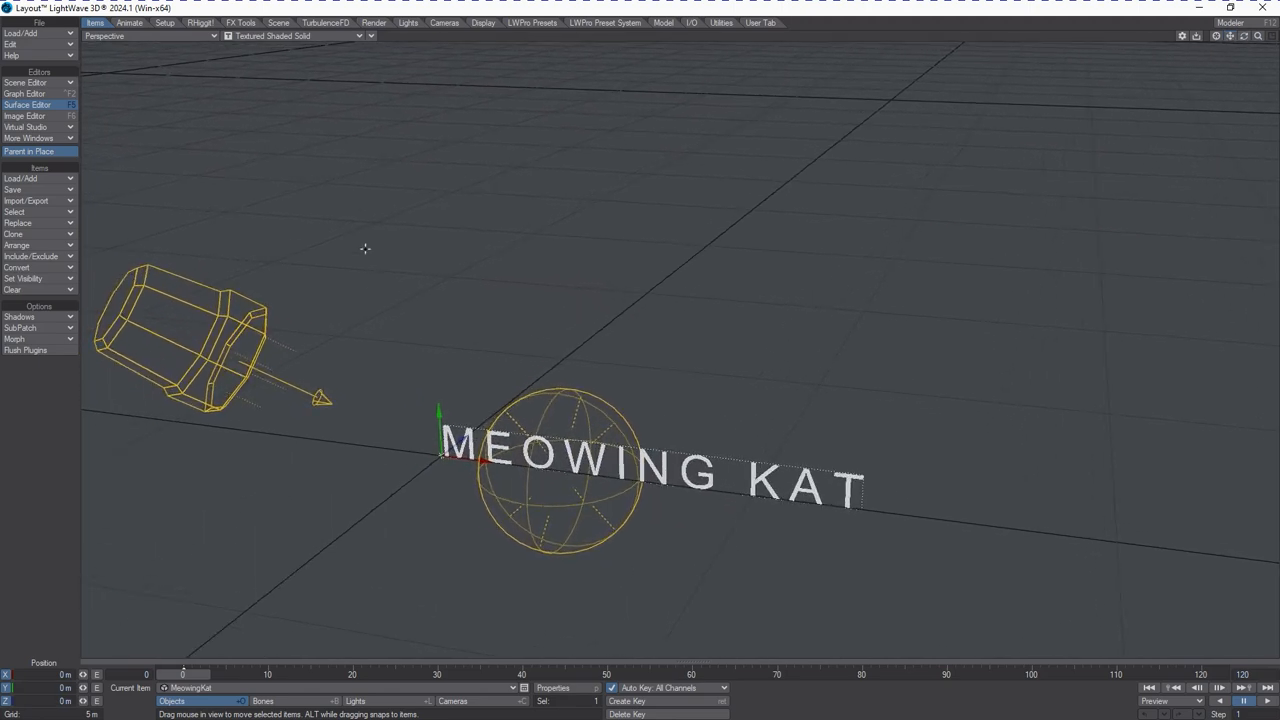
left_click(267, 36)
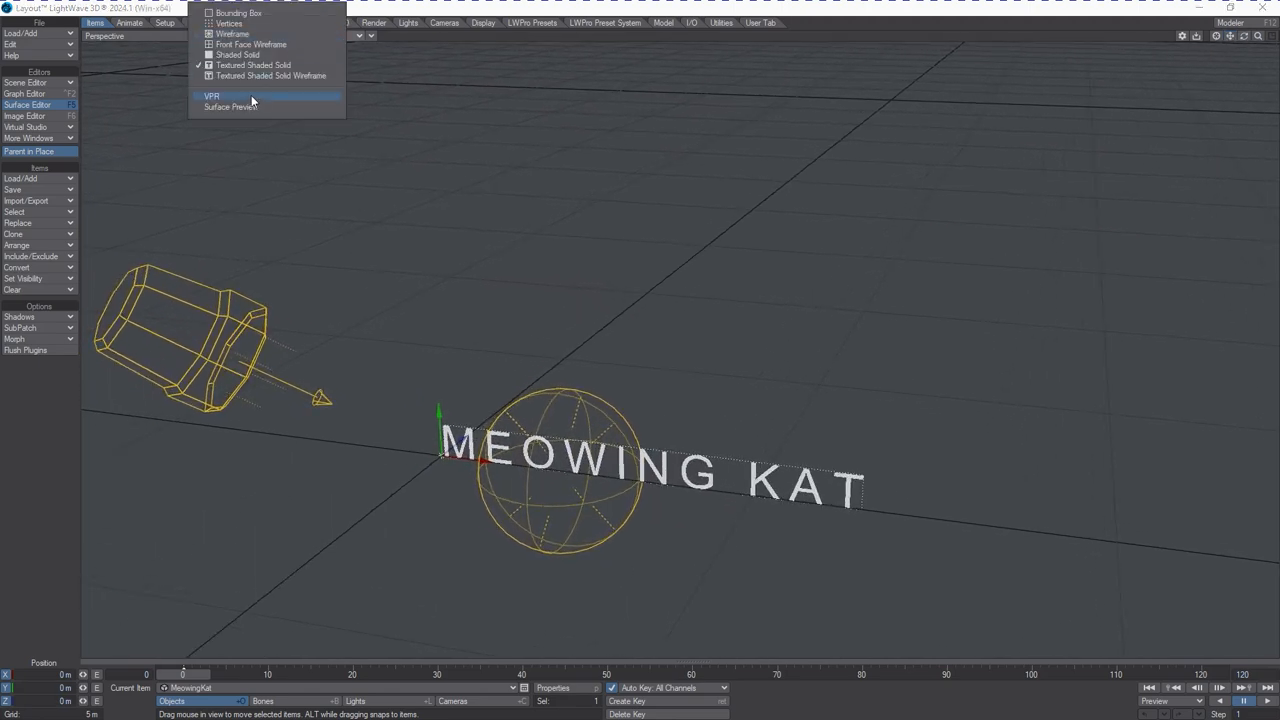
left_click(251, 91)
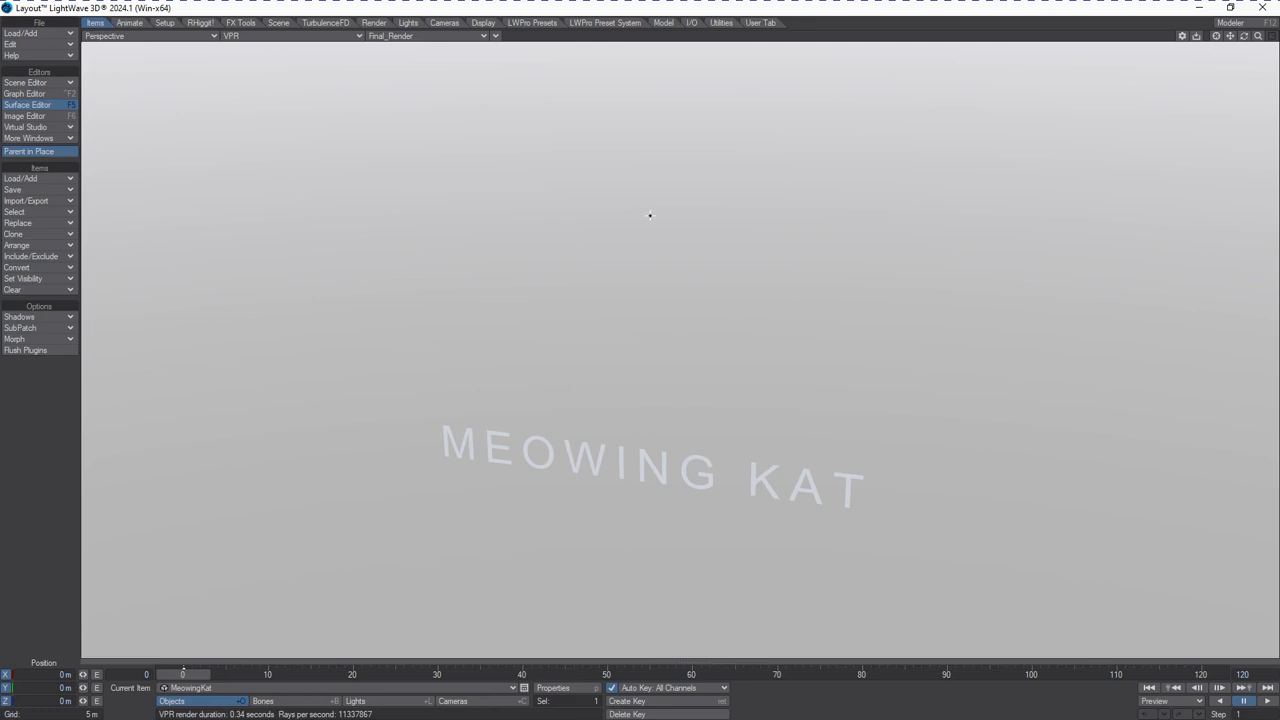
- Switch to Modeler and extrude the whole MEOWING KAT text 100 mm along Z
left_click(1230, 22)
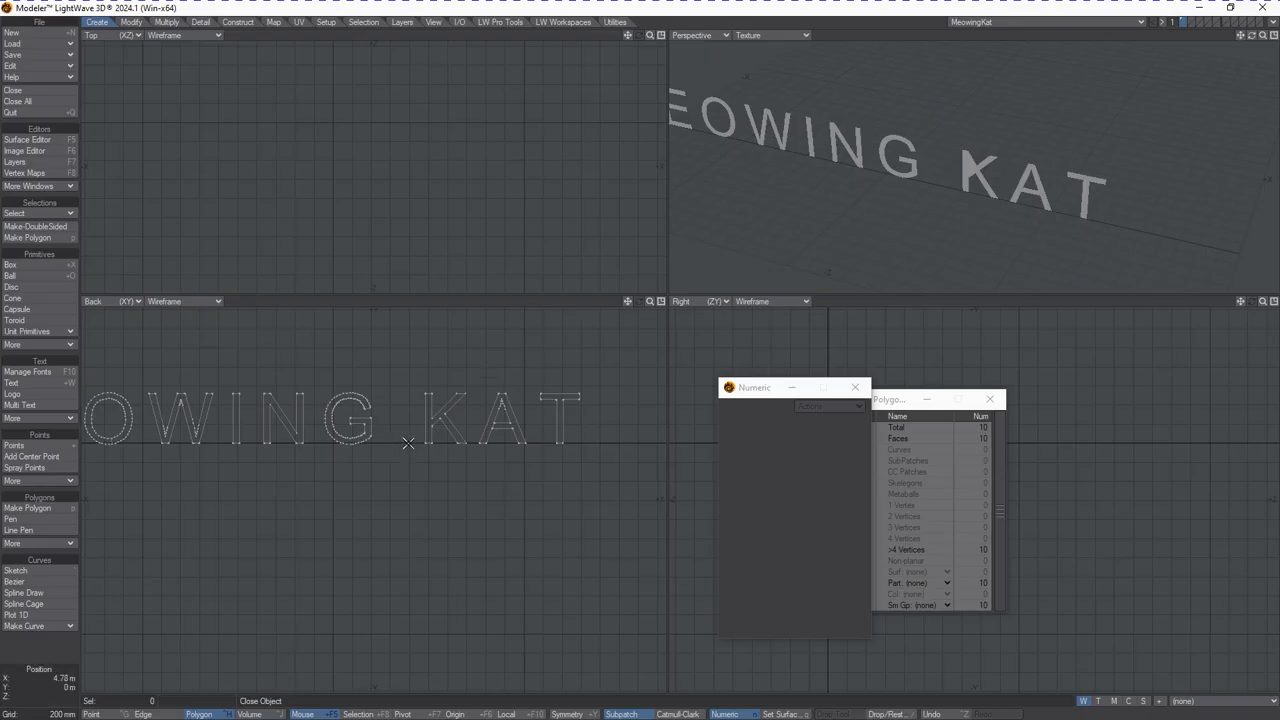
key("a")
left_click_drag(652, 303, 653, 302)
left_click(131, 22)
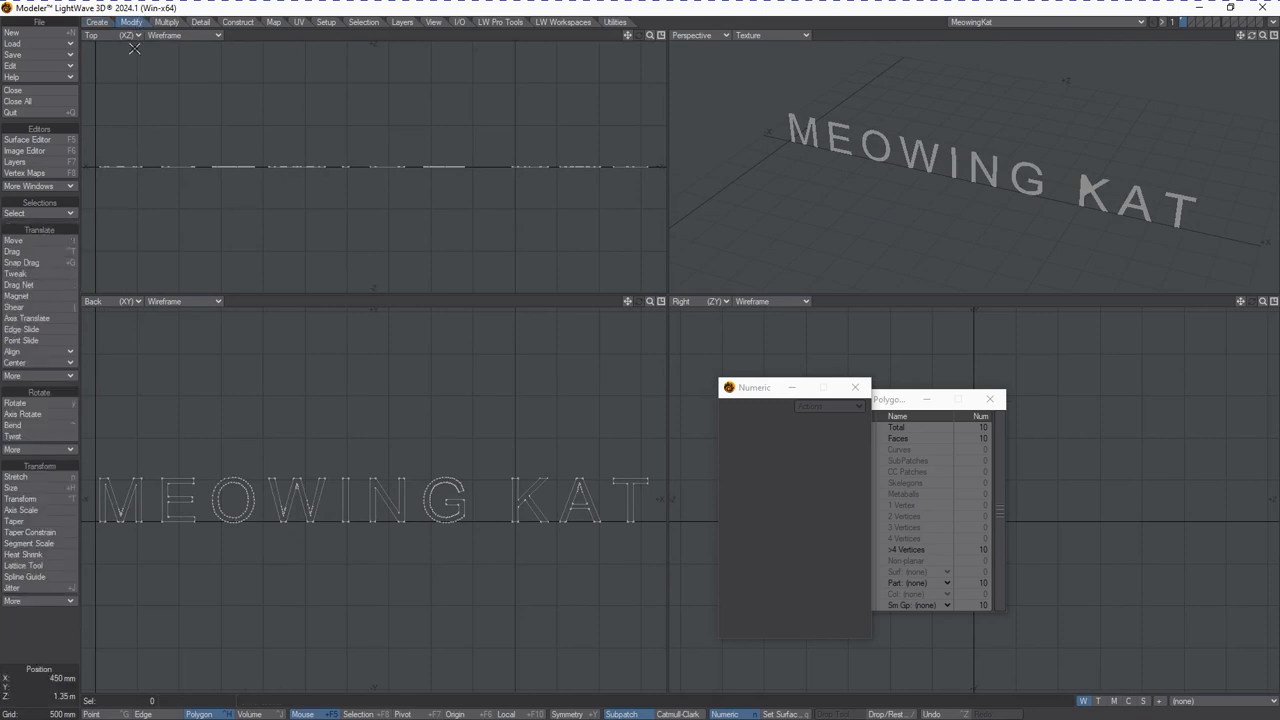
left_click(167, 22)
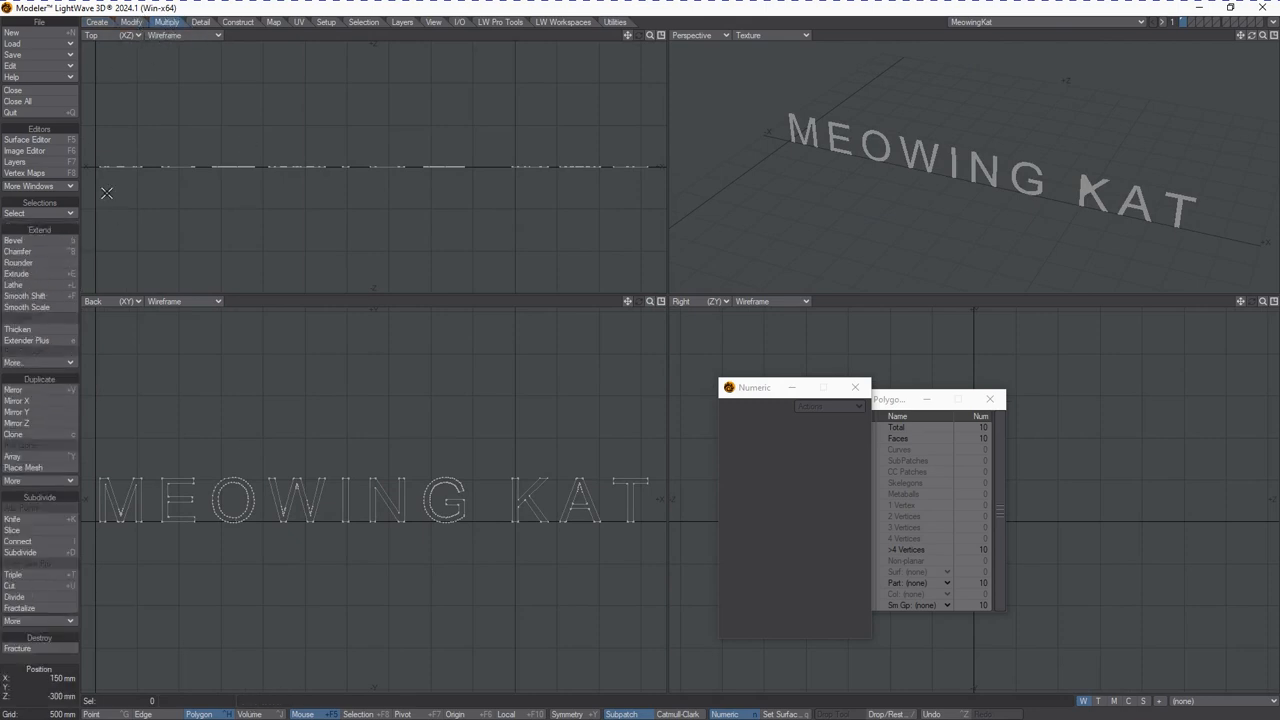
left_click(50, 273)
mouse_move(321, 230)
left_mouse_down()
mouse_move(317, 209)
mouse_move(316, 224)
left_mouse_up()
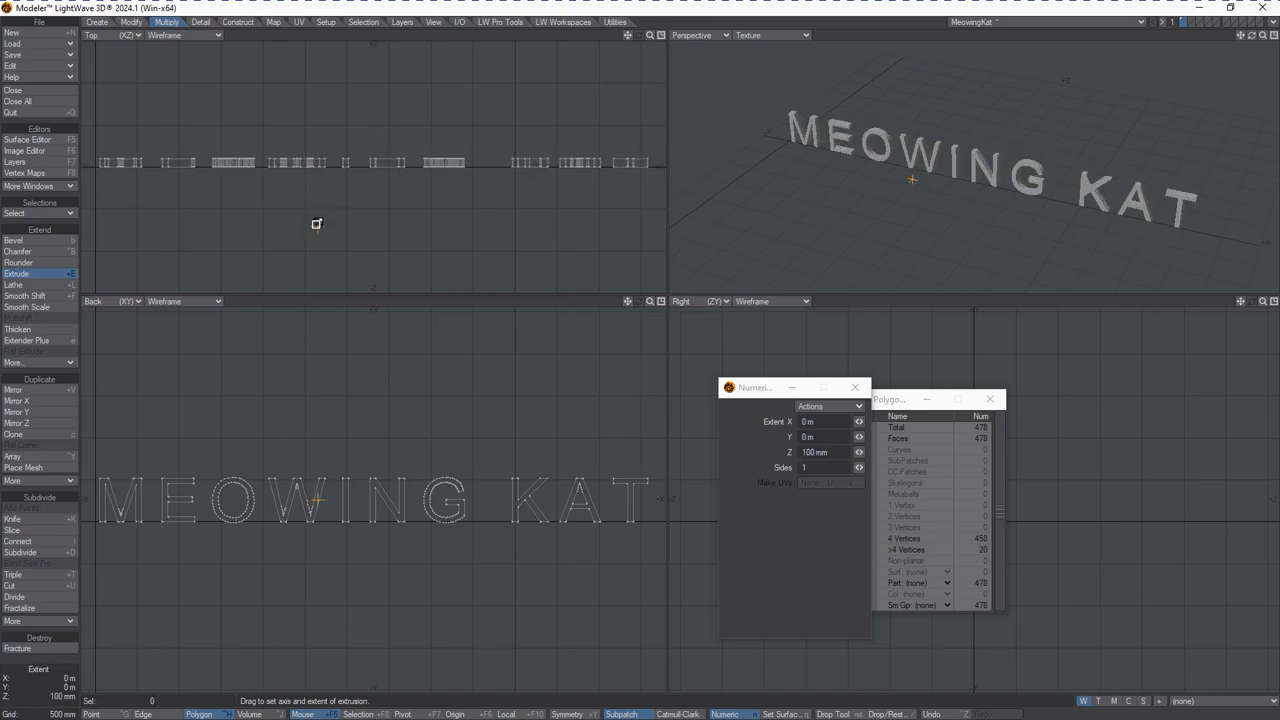
key("space")
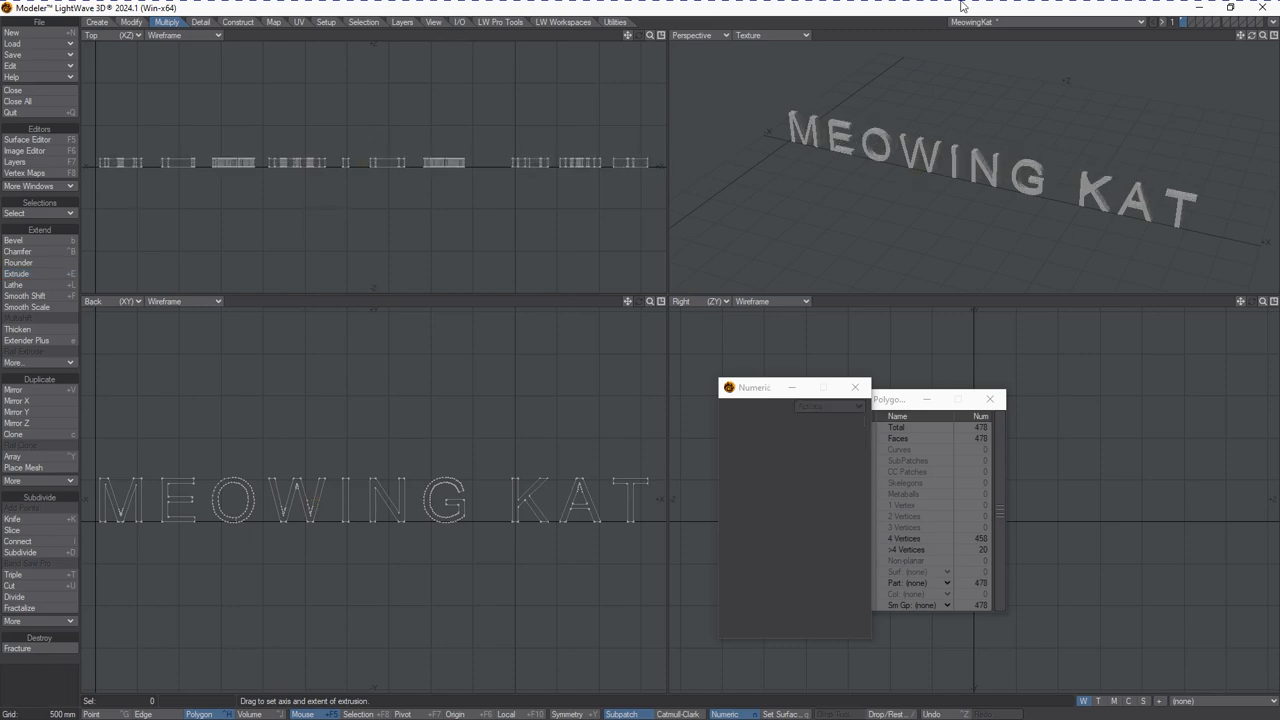
- Inspect the extruded text from an angle in Modeler and in Layout's VPR view
mouse_move(1252, 36)
left_mouse_down()
mouse_move(1262, 46)
mouse_move(1254, 38)
left_mouse_up()
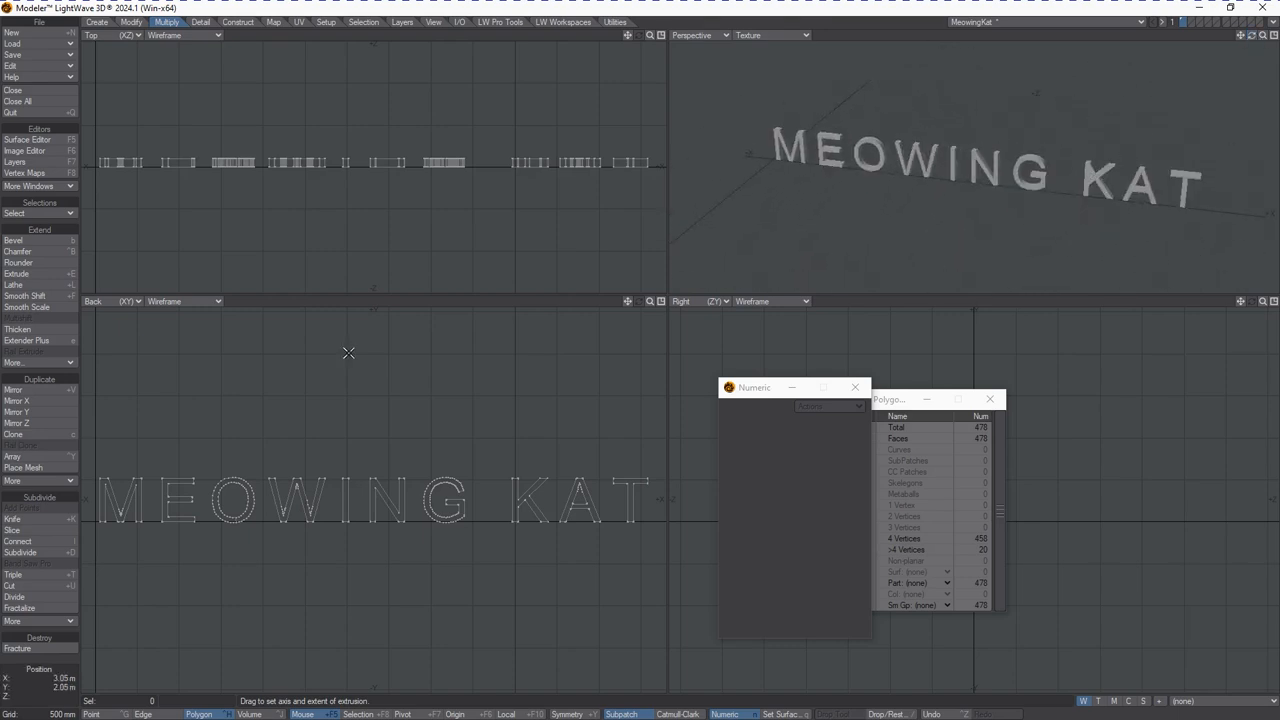
key("alt+Tab")
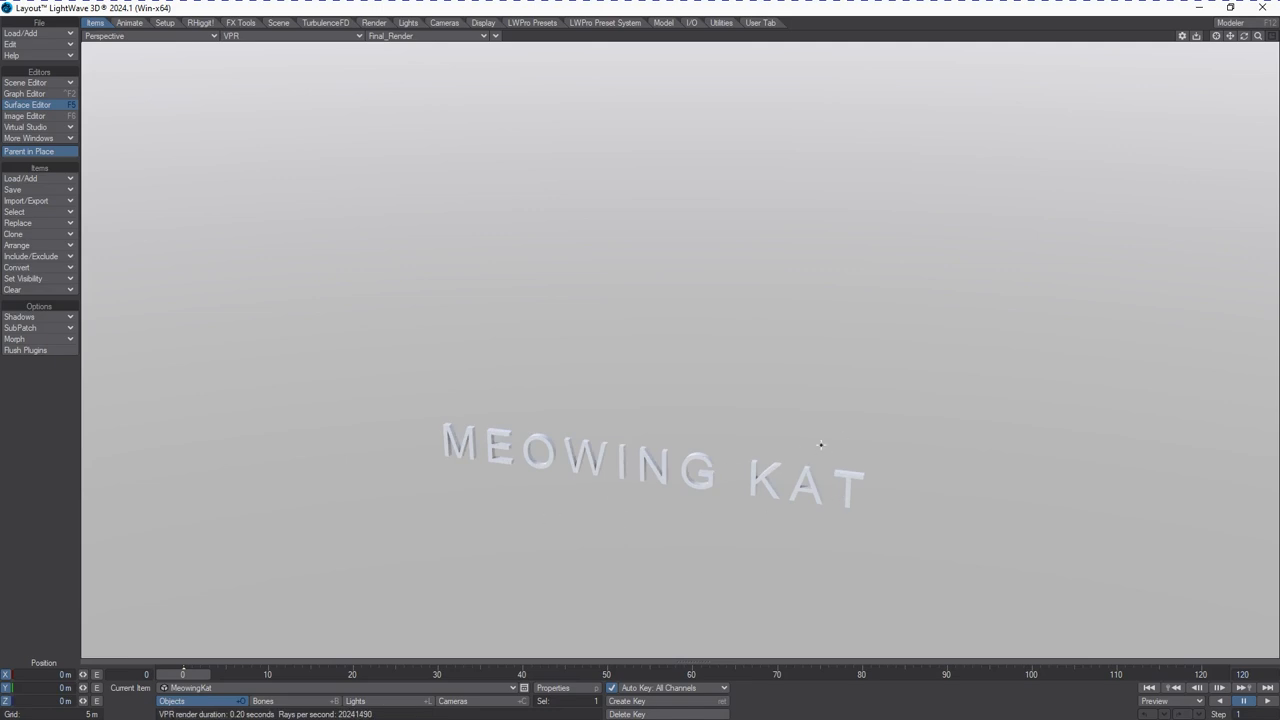
mouse_move(1244, 39)
left_mouse_down()
mouse_move(1211, 92)
mouse_move(1236, 40)
mouse_move(1258, 38)
left_mouse_up()
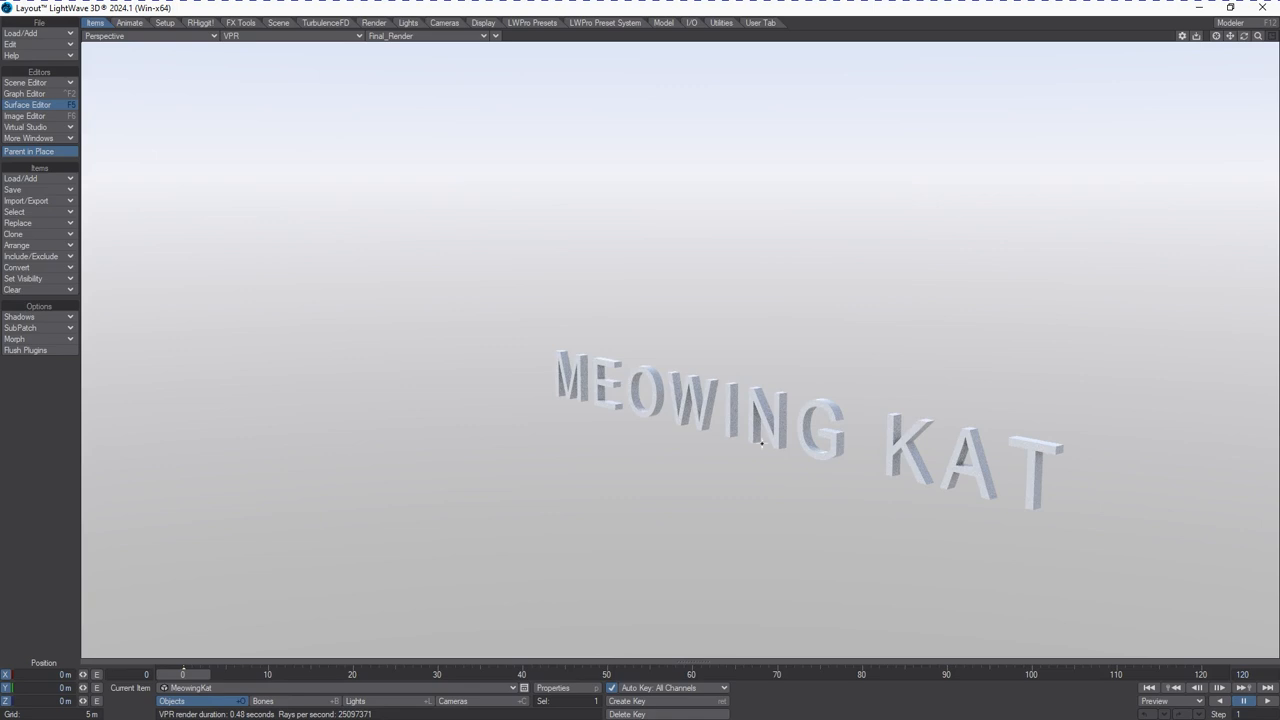
- Return to Modeler, undo the extrusion and thicken the flat text by about 111.7 mm with the Contour algorithm
key("F12")
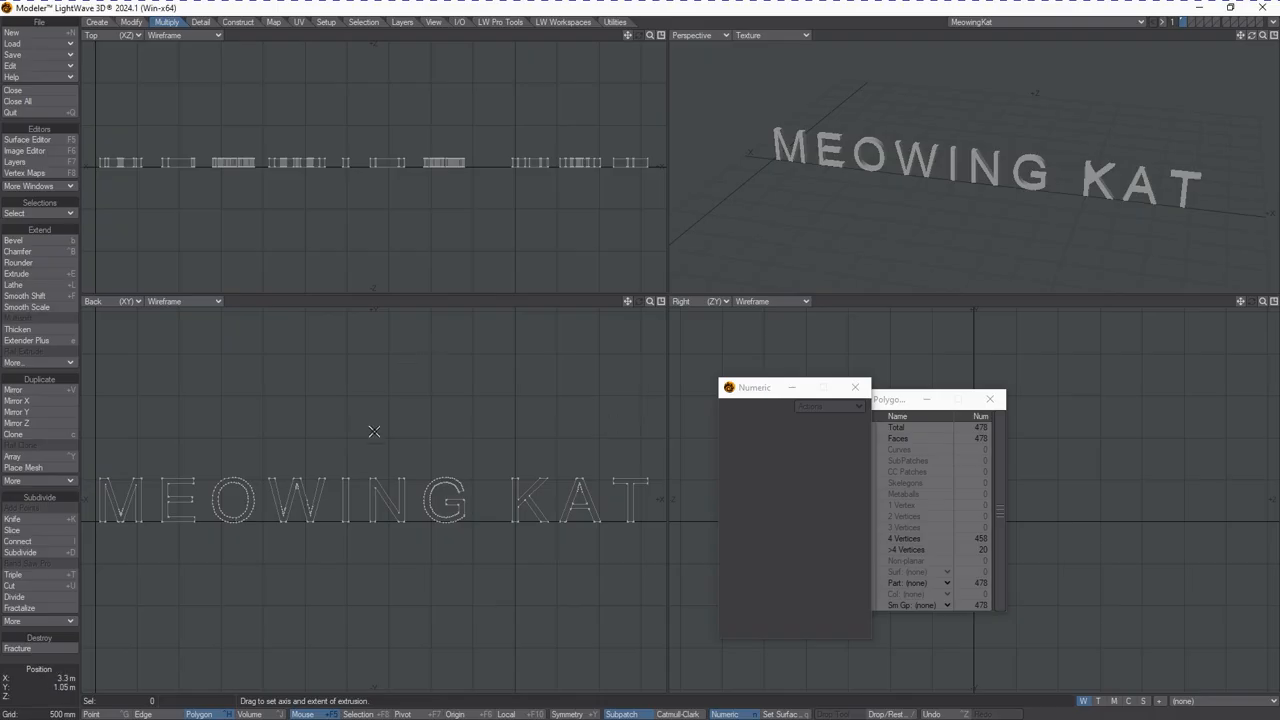
key("ctrl+z")
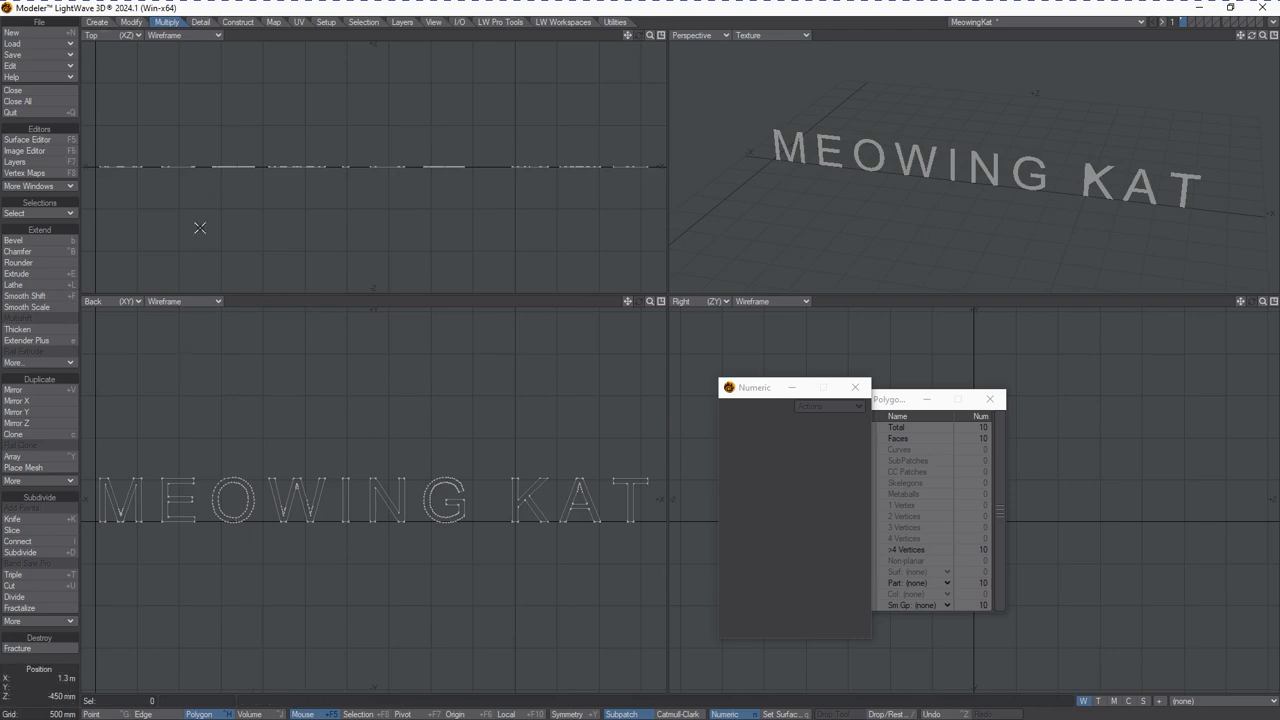
left_click(44, 331)
left_click_drag(408, 218, 408, 218)
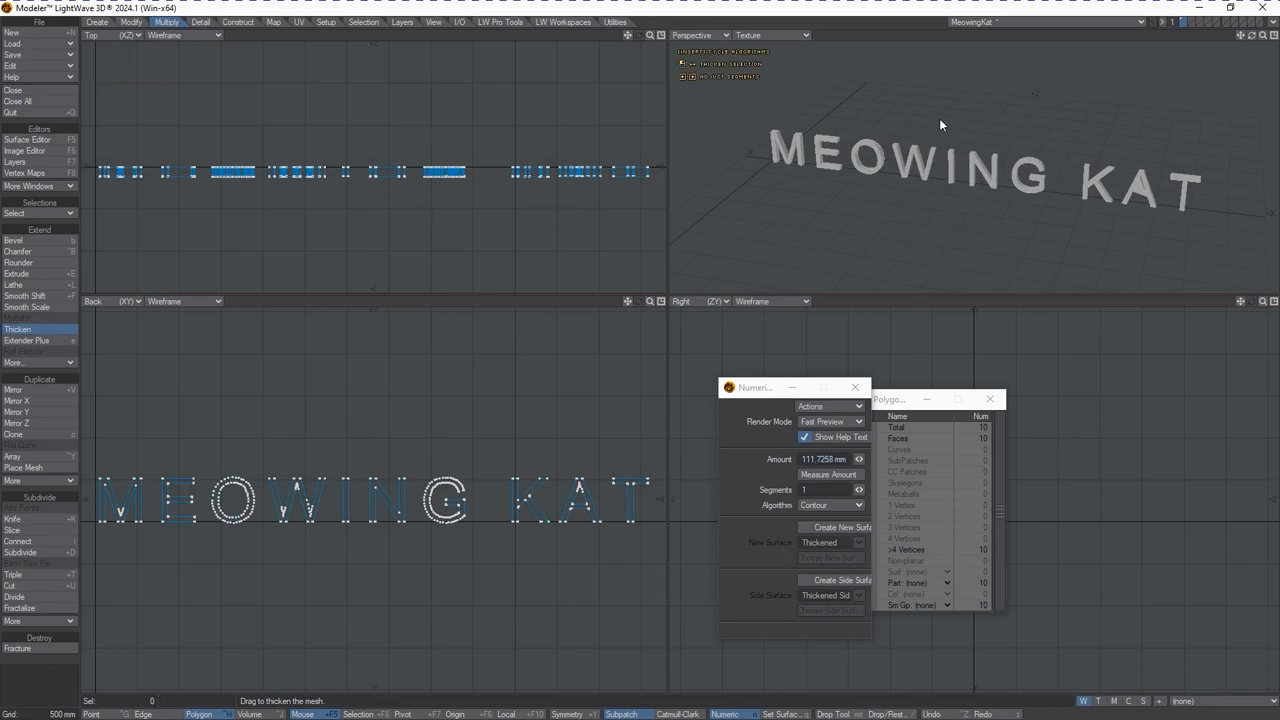
mouse_move(1262, 35)
left_mouse_down()
mouse_move(1276, 35)
mouse_move(1259, 37)
left_mouse_up()
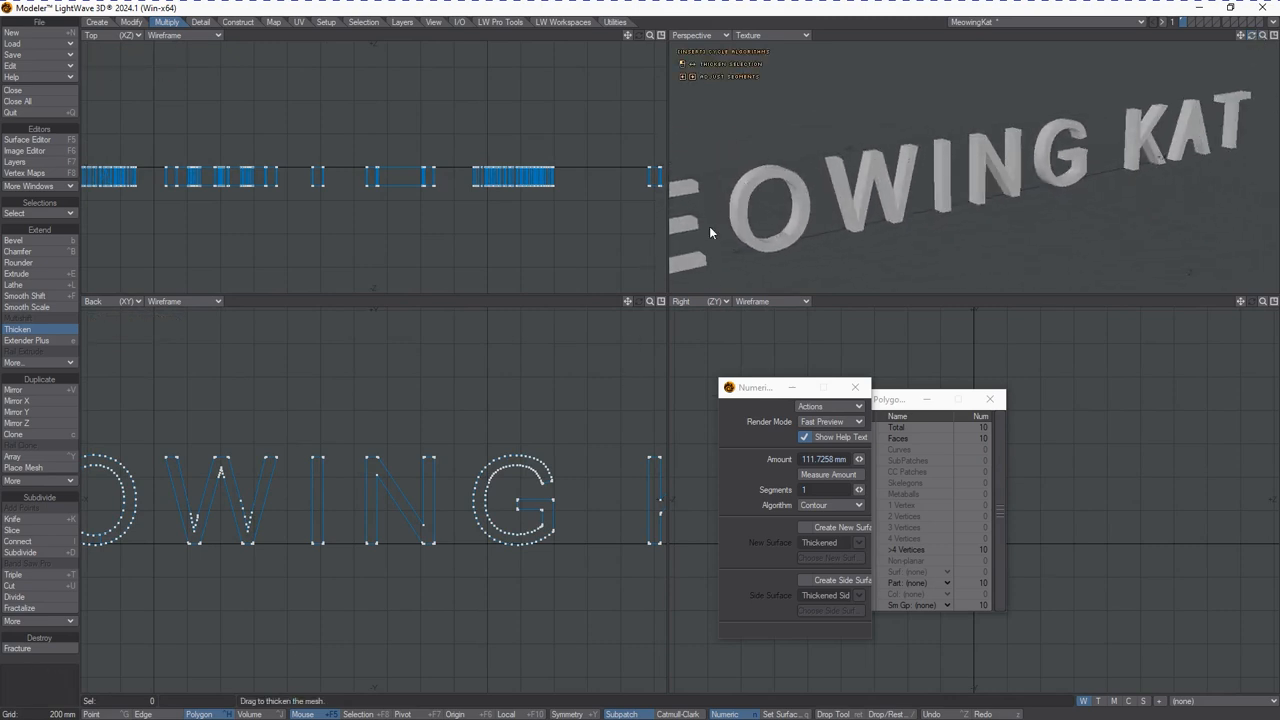
left_click_drag(625, 299, 625, 299)
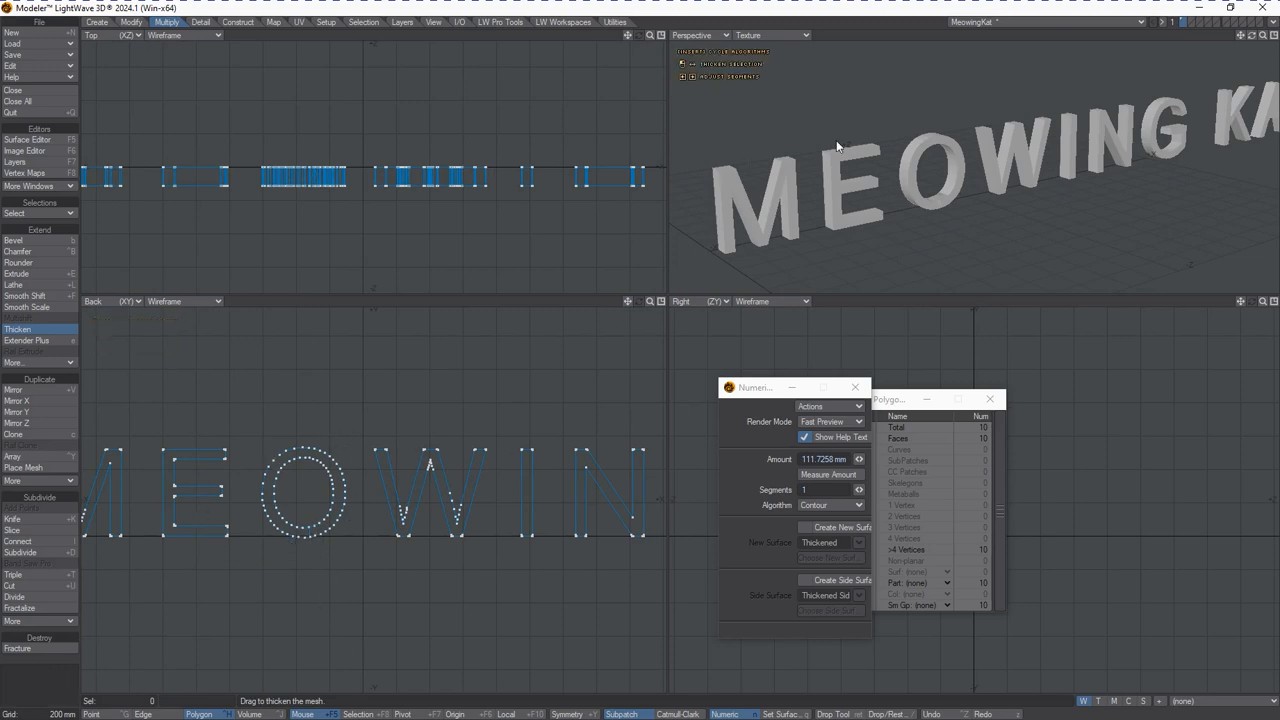
left_click_drag(1252, 38, 1252, 38)
key("space")
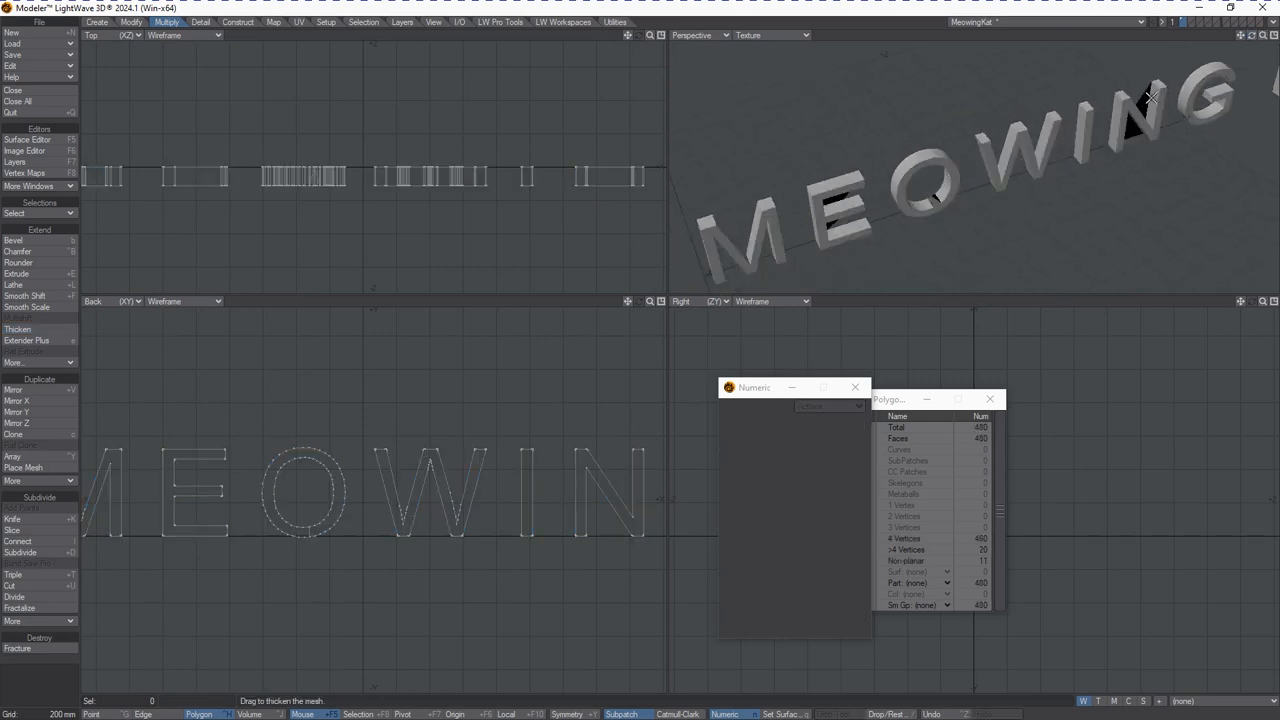
- Set the Perspective viewport's display style to Sketch
left_click_drag(1246, 39, 1246, 39)
left_click(794, 33)
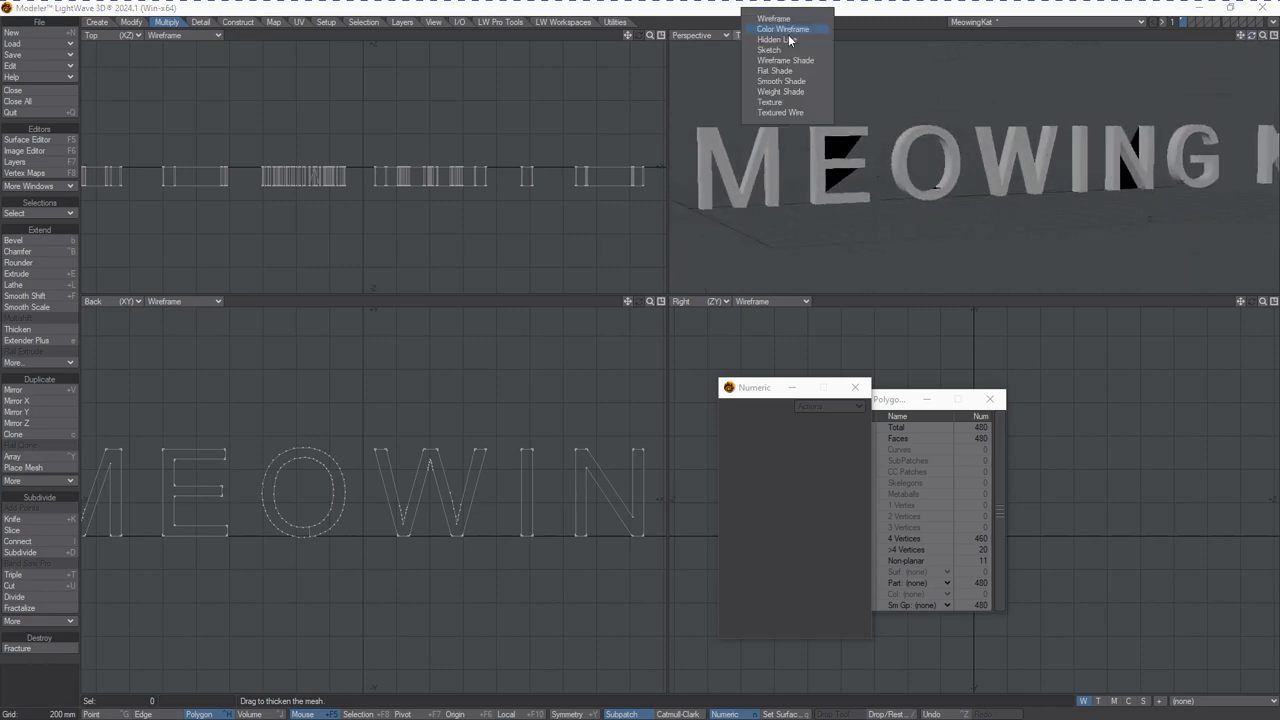
left_click(793, 54)
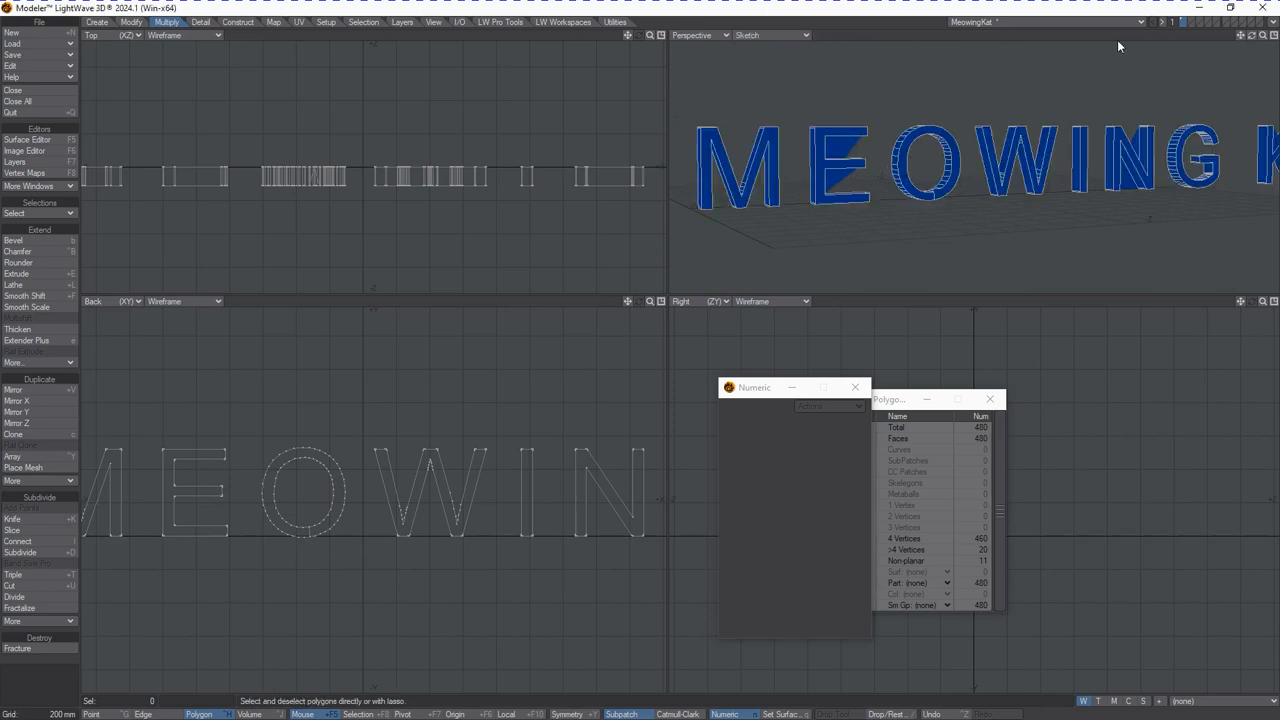
- Examine the thickened letters from an angle in Modeler and up close in Layout's VPR view
left_click_drag(1246, 39, 1187, 136)
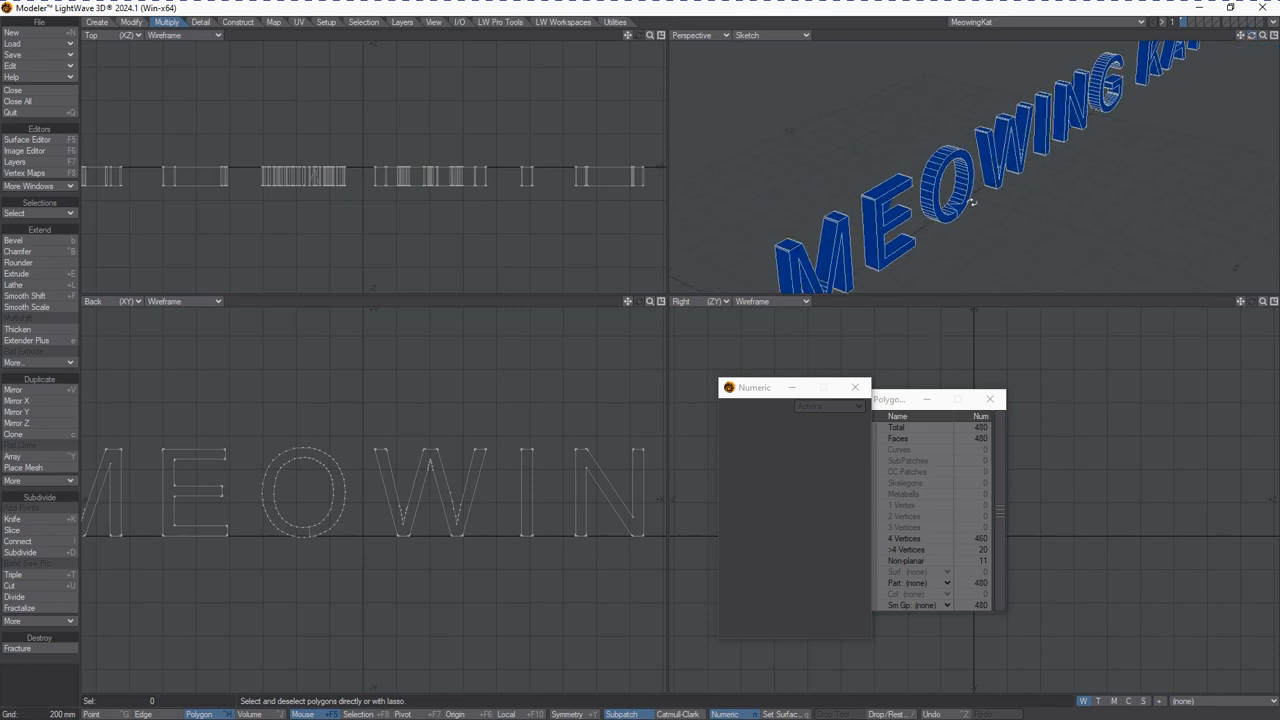
key("F12")
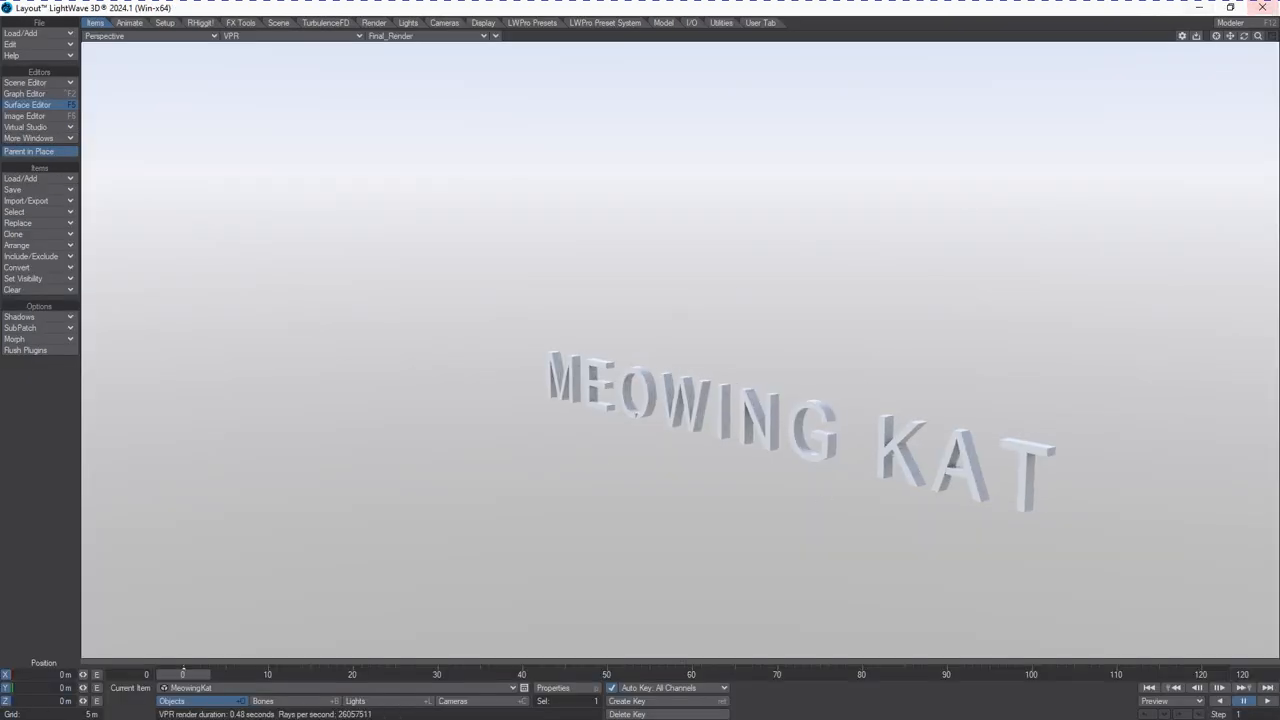
left_click_drag(1257, 37, 1226, 36)
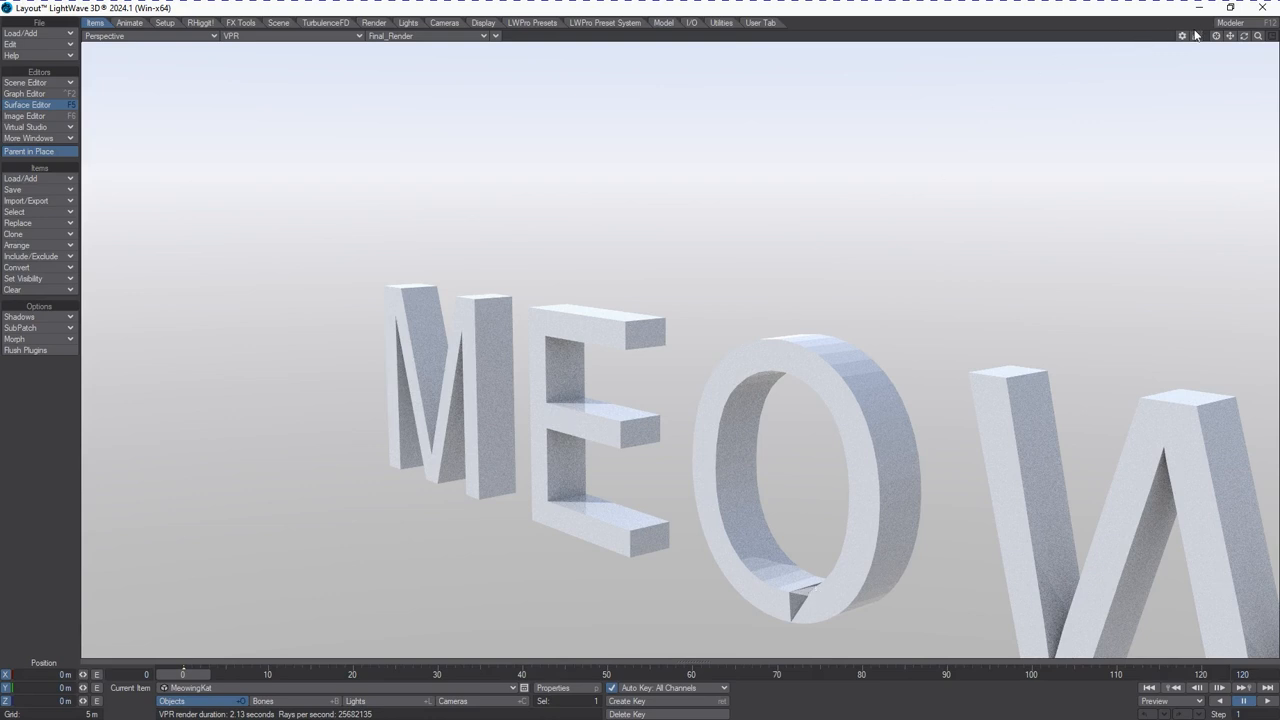
- Return to Modeler and delete the thickened text
left_click(1232, 23)
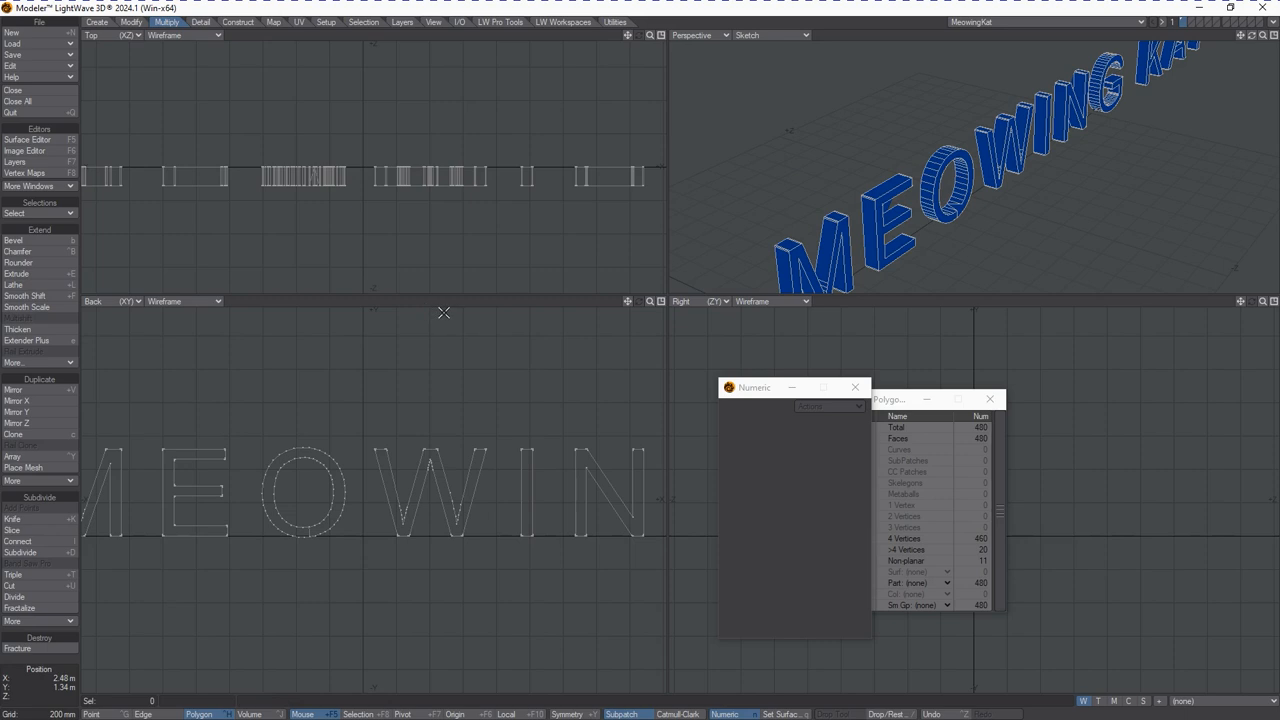
key("Delete")
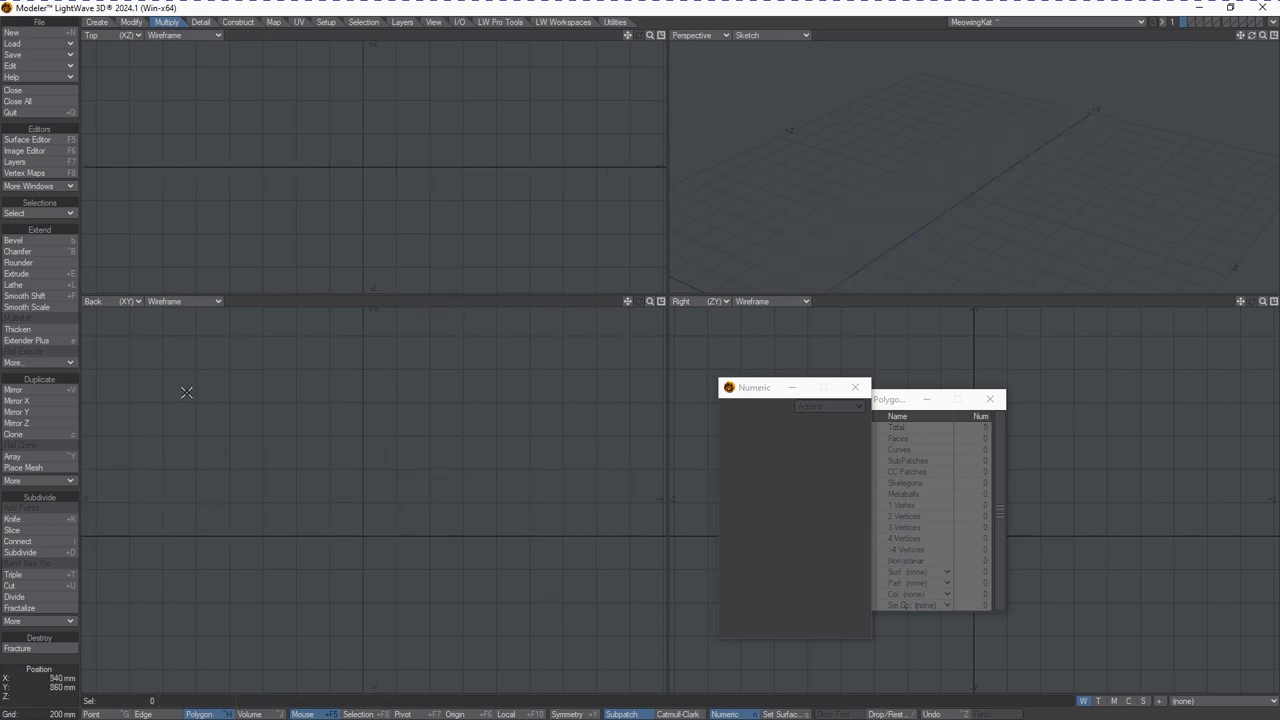
- Start the Text Layers tool for MEOWING KAT, move the Numeric and polygon statistics windows aside, and enable the 2D preview
left_click(97, 23)
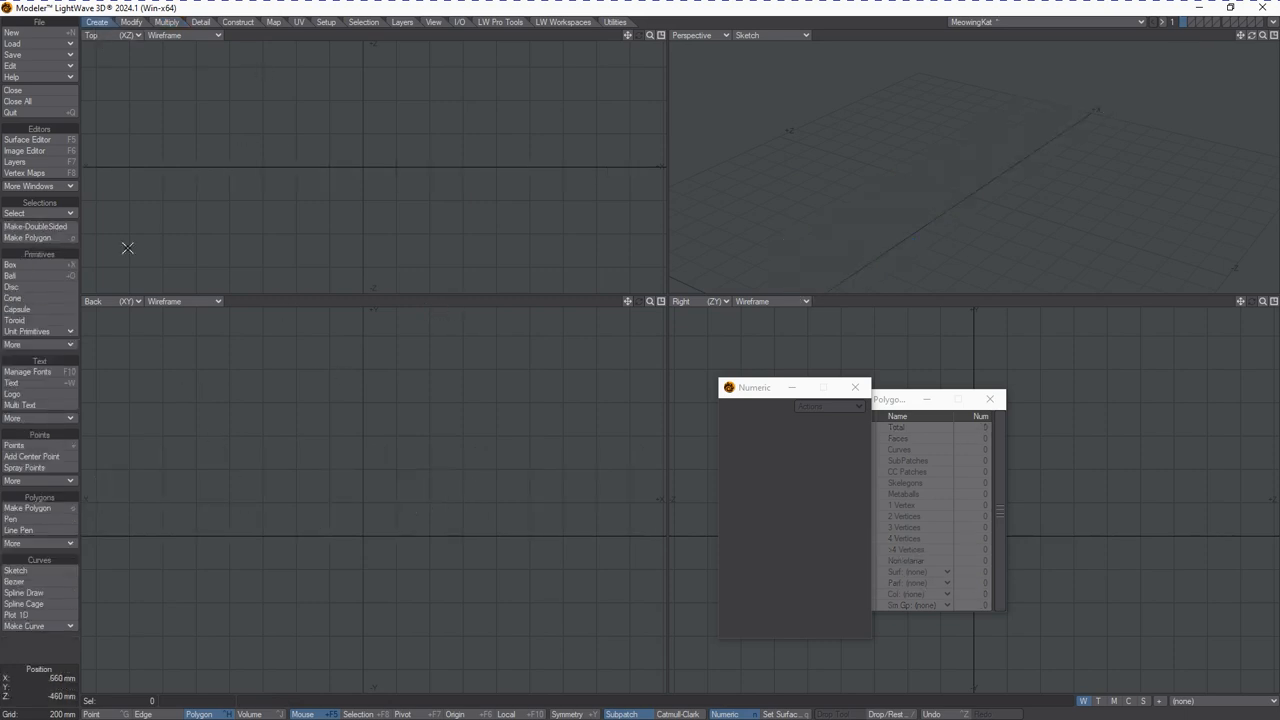
left_click(51, 418)
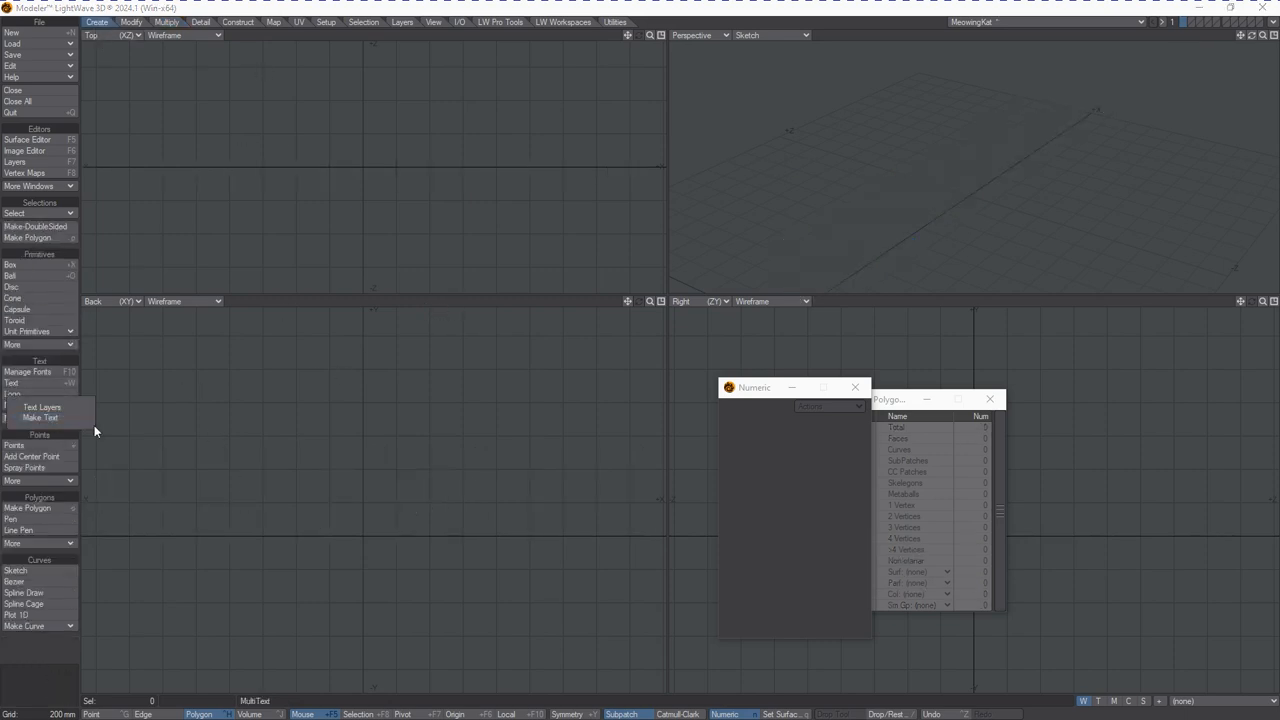
left_click(50, 408)
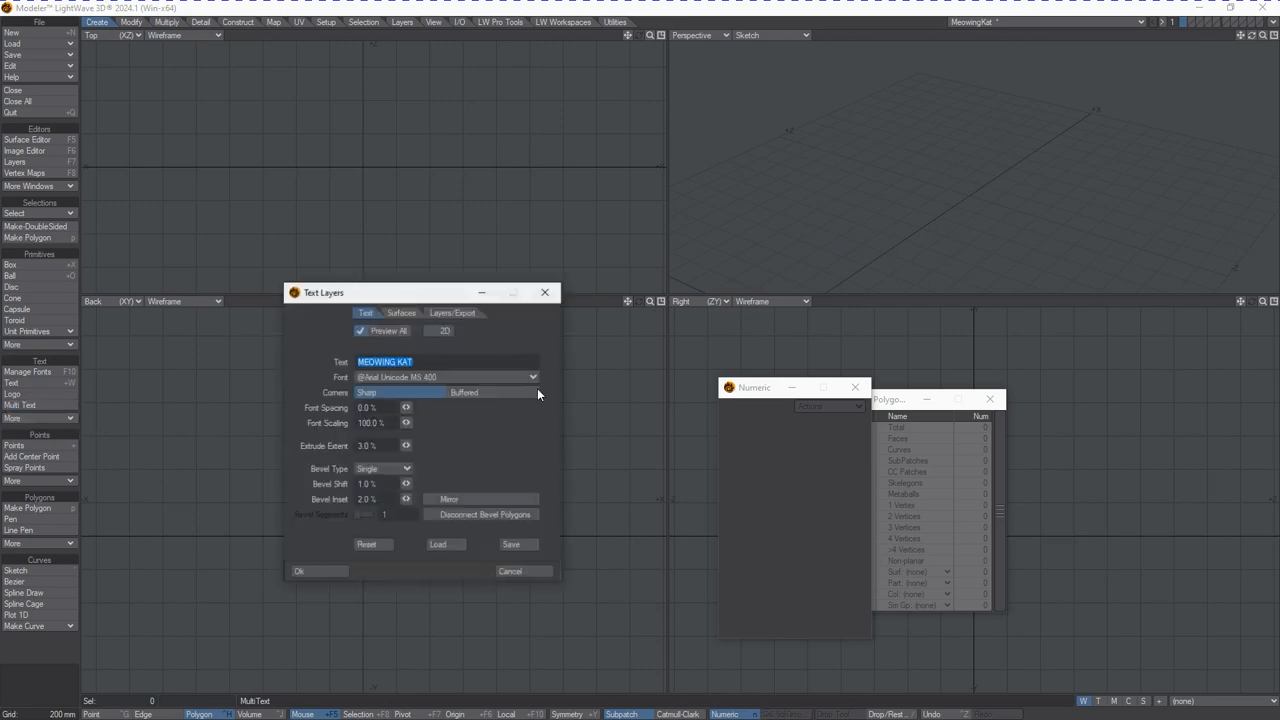
left_click_drag(408, 291, 448, 148)
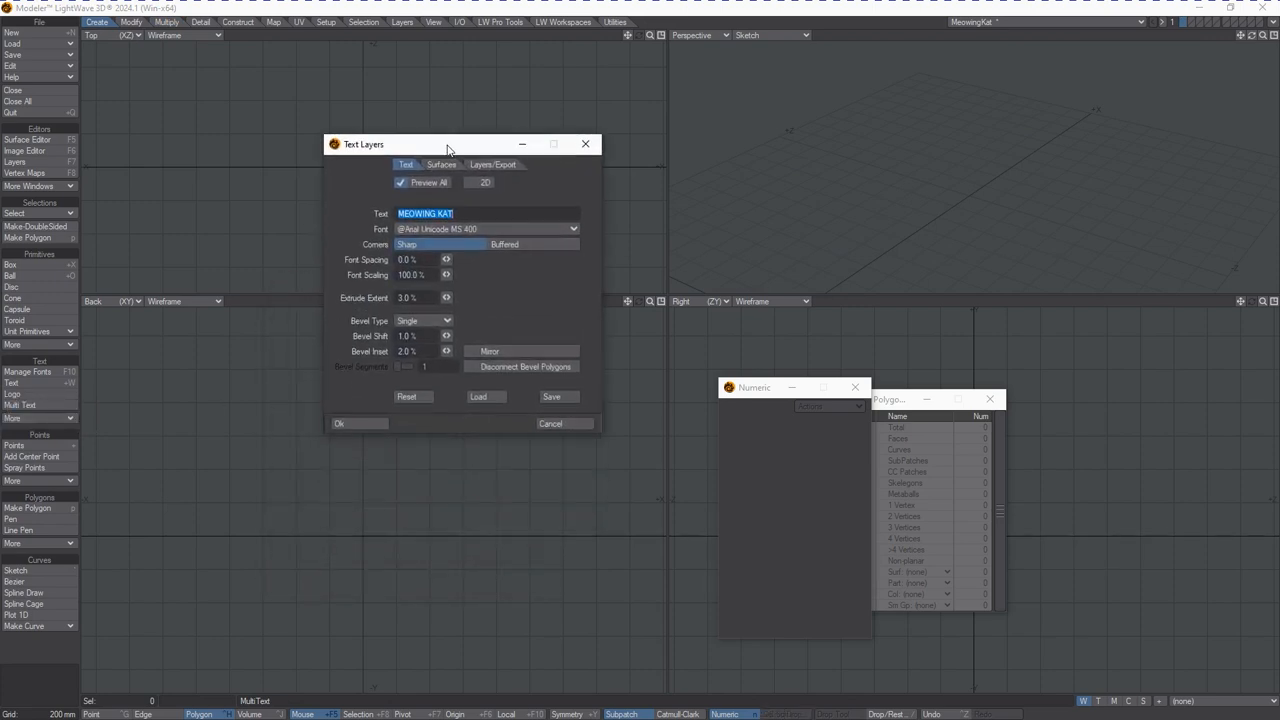
left_click_drag(768, 388, 1220, 393)
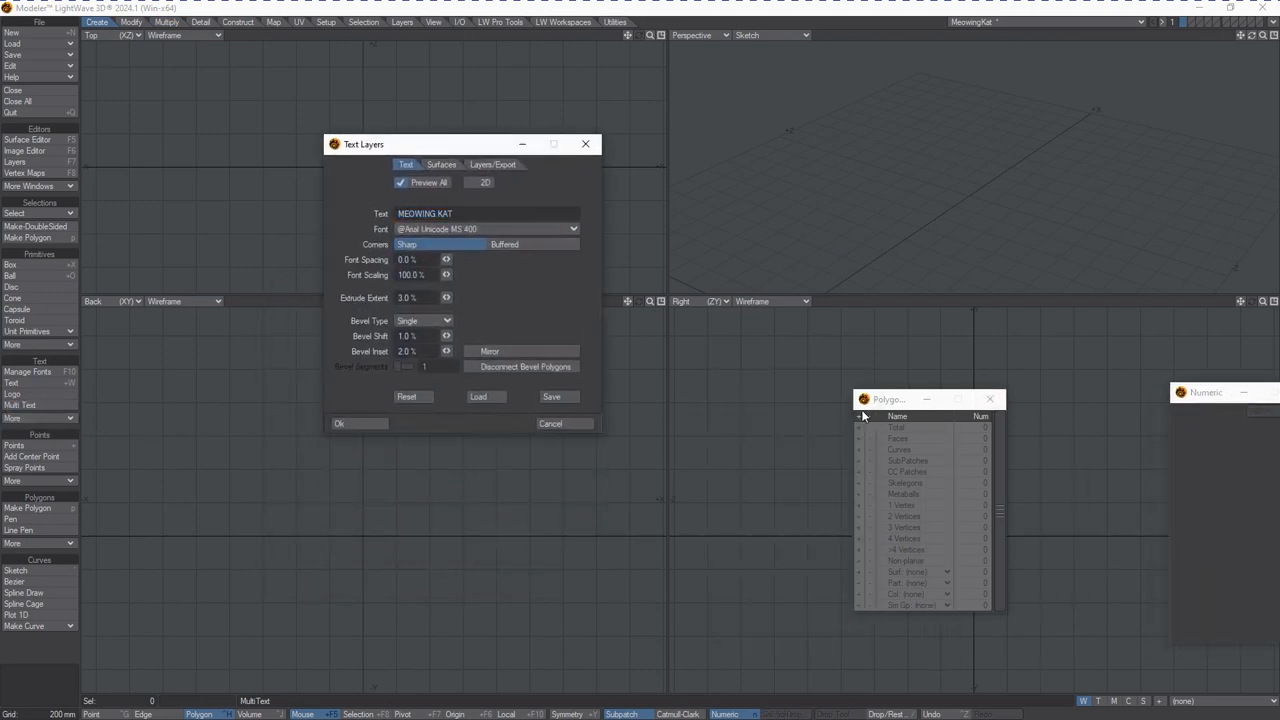
left_click_drag(874, 401, 893, 416)
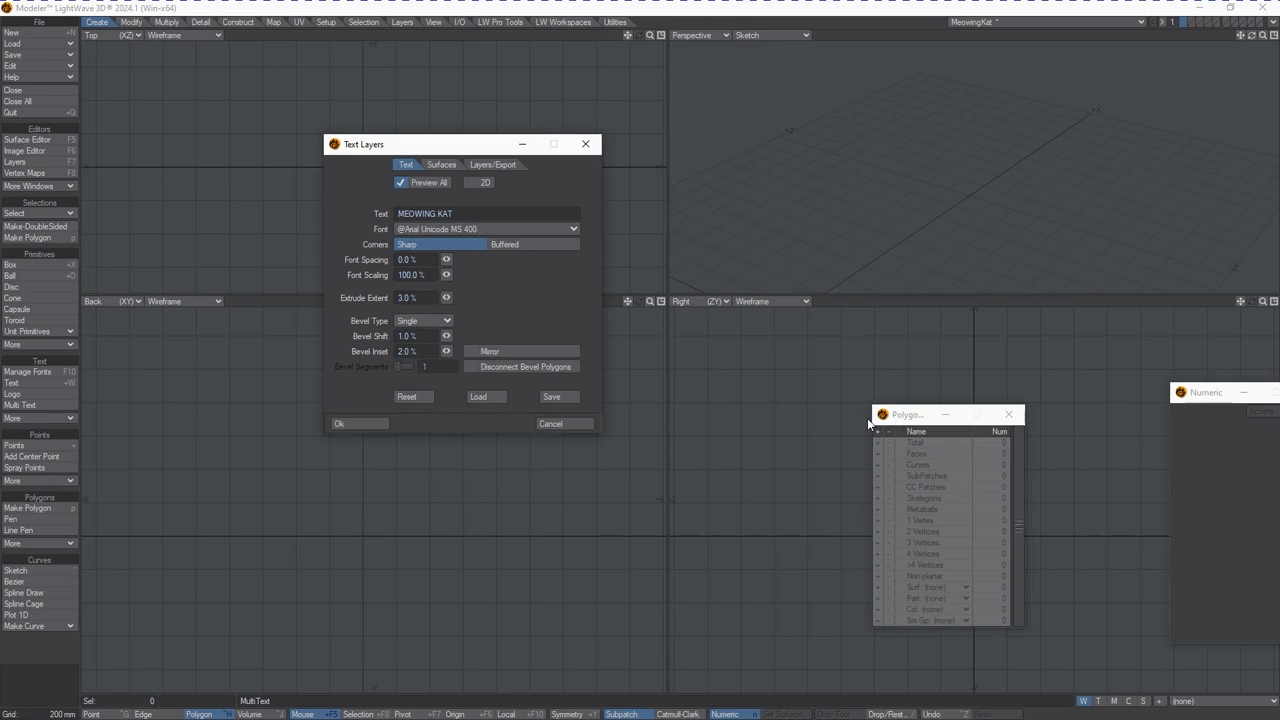
left_click(474, 183)
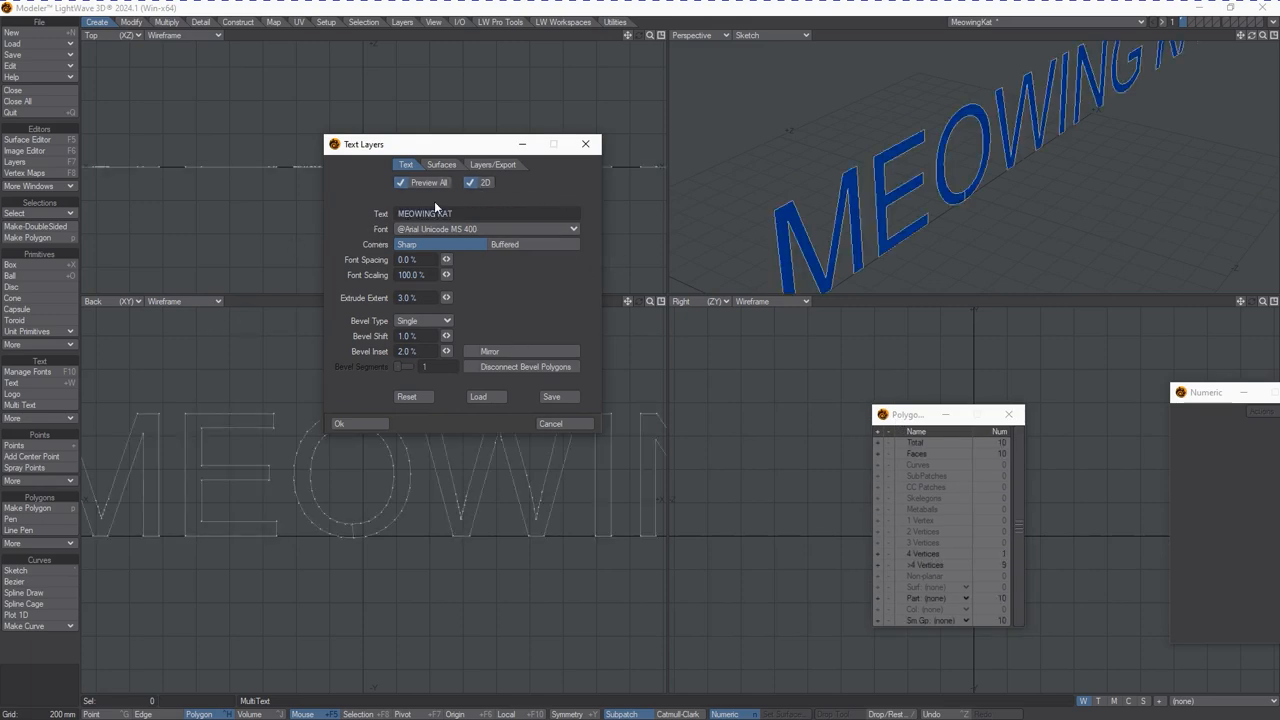
- Set the Extrude Extent to 10% and generate the layered MEOWING KAT text with a single bevel
left_click(1262, 34)
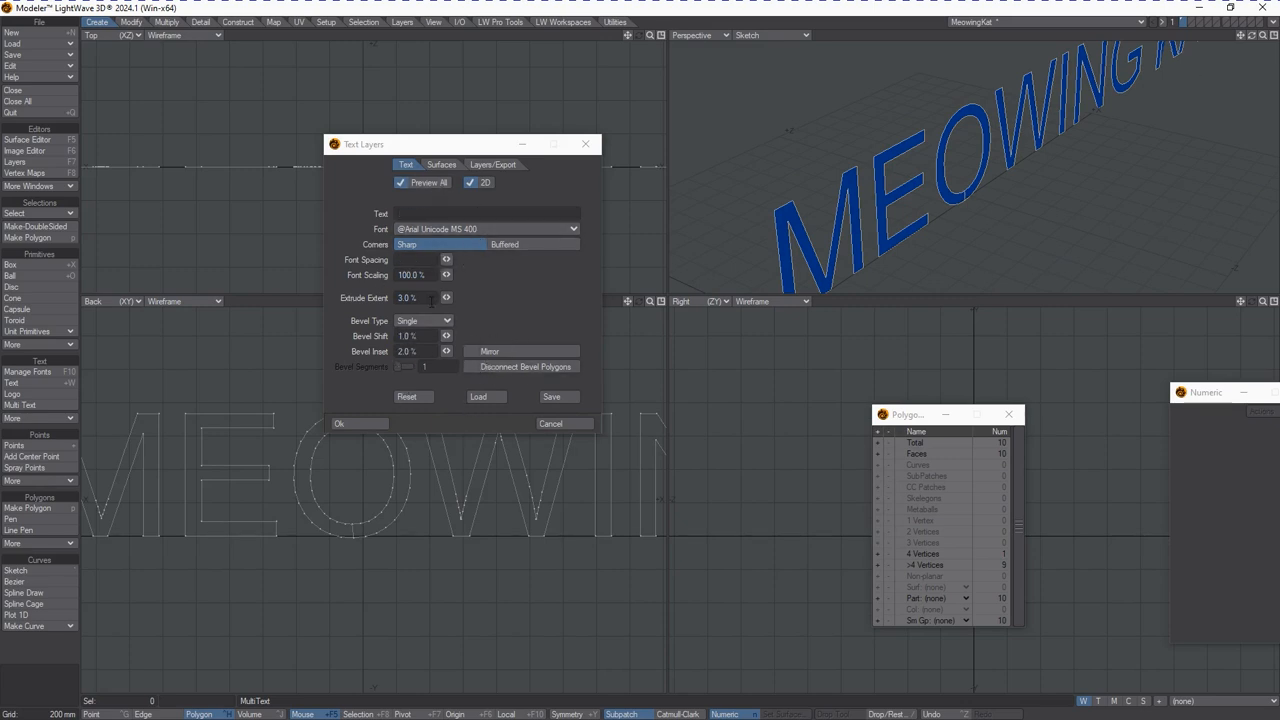
left_click_drag(445, 298, 311, 306)
type("10")
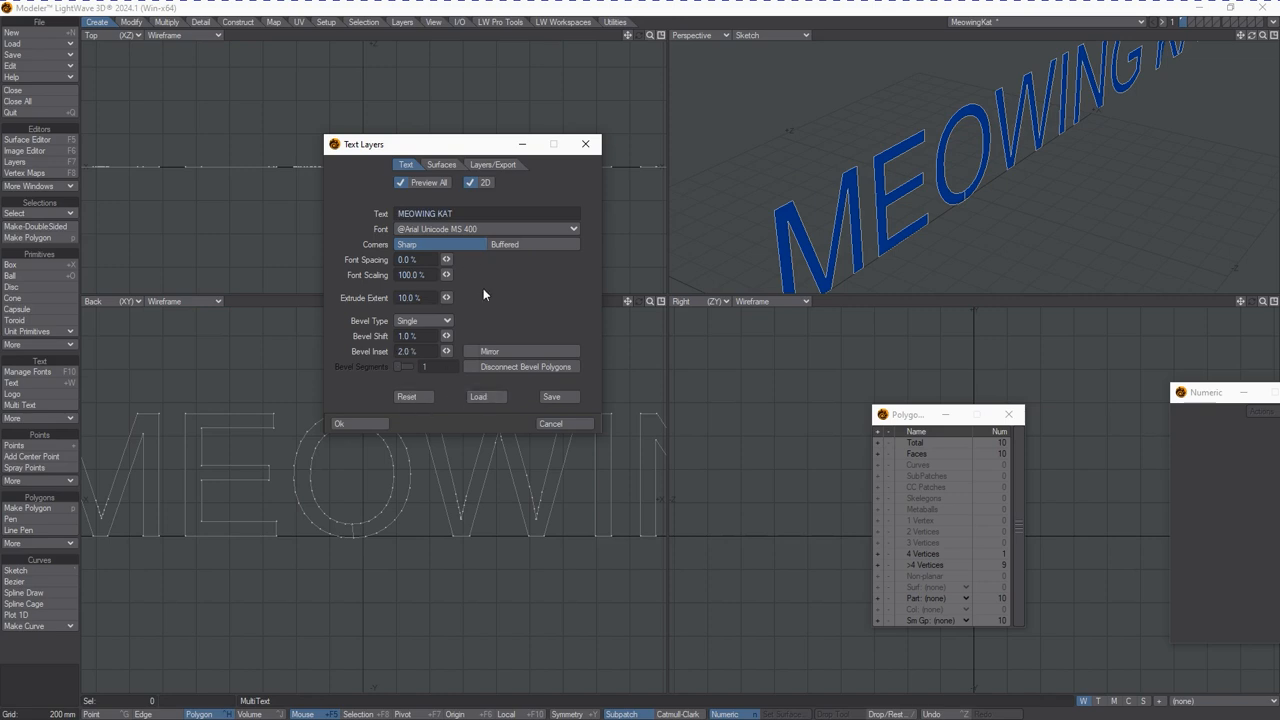
left_click(342, 423)
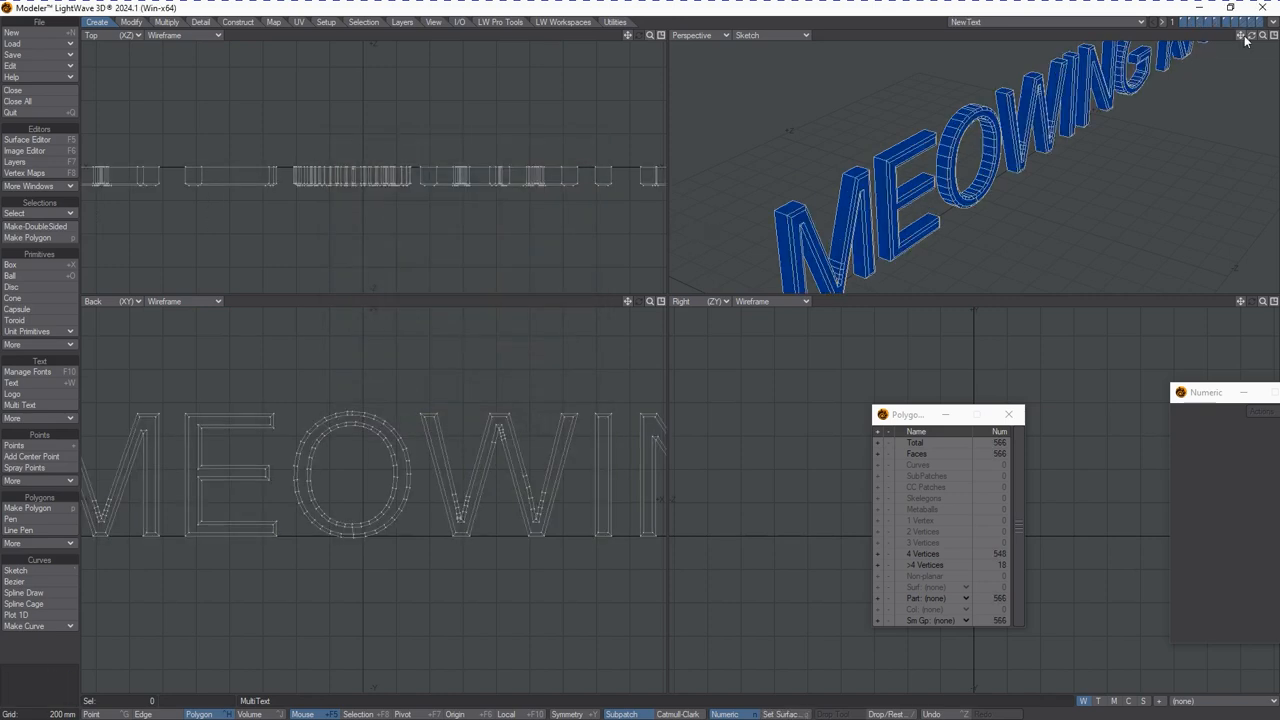
- Examine the generated text from the front and step through its layers to check the individual letters
left_click_drag(1251, 36, 1074, 50)
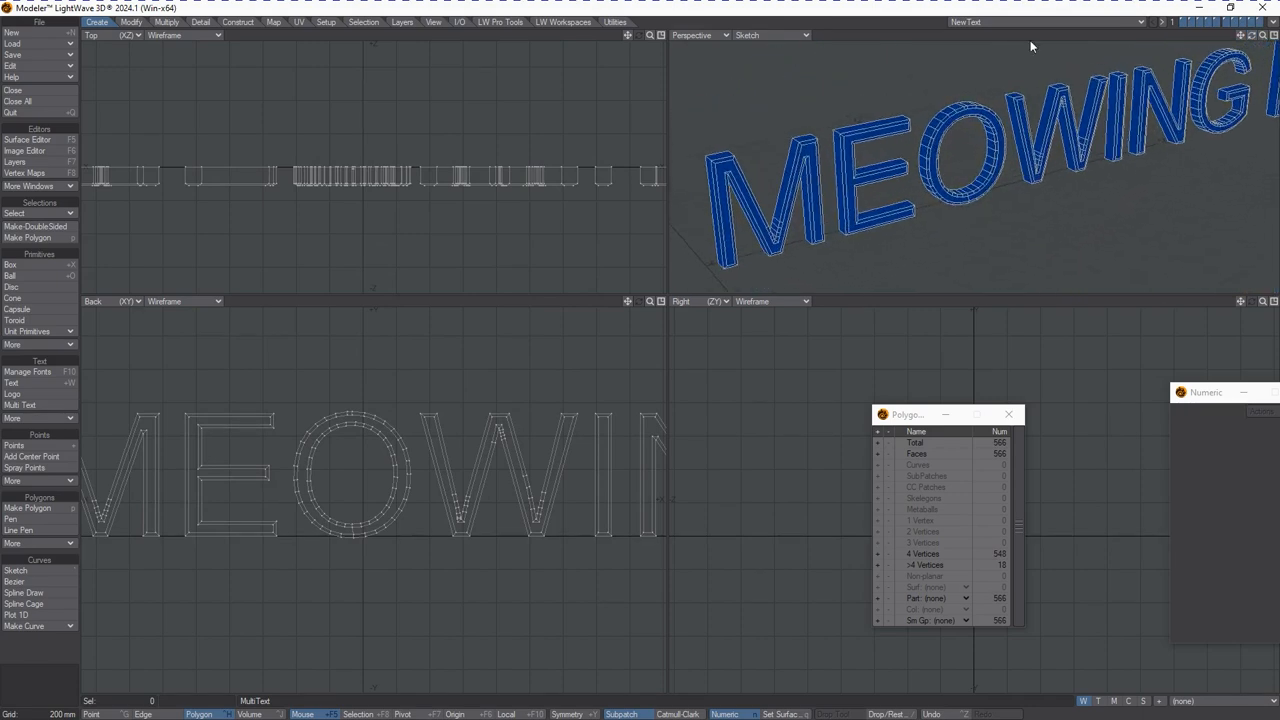
left_click(1181, 22)
left_click(1189, 22)
left_click(1197, 22)
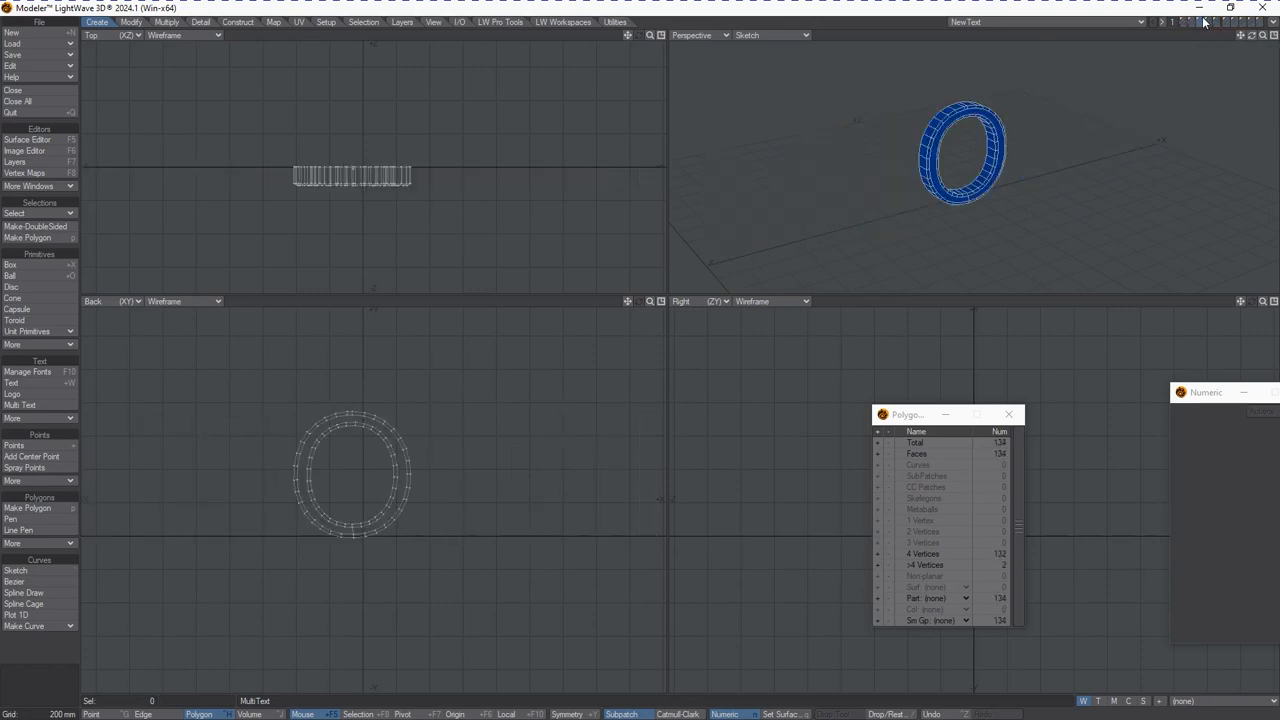
left_click(1206, 23)
left_click(1215, 23)
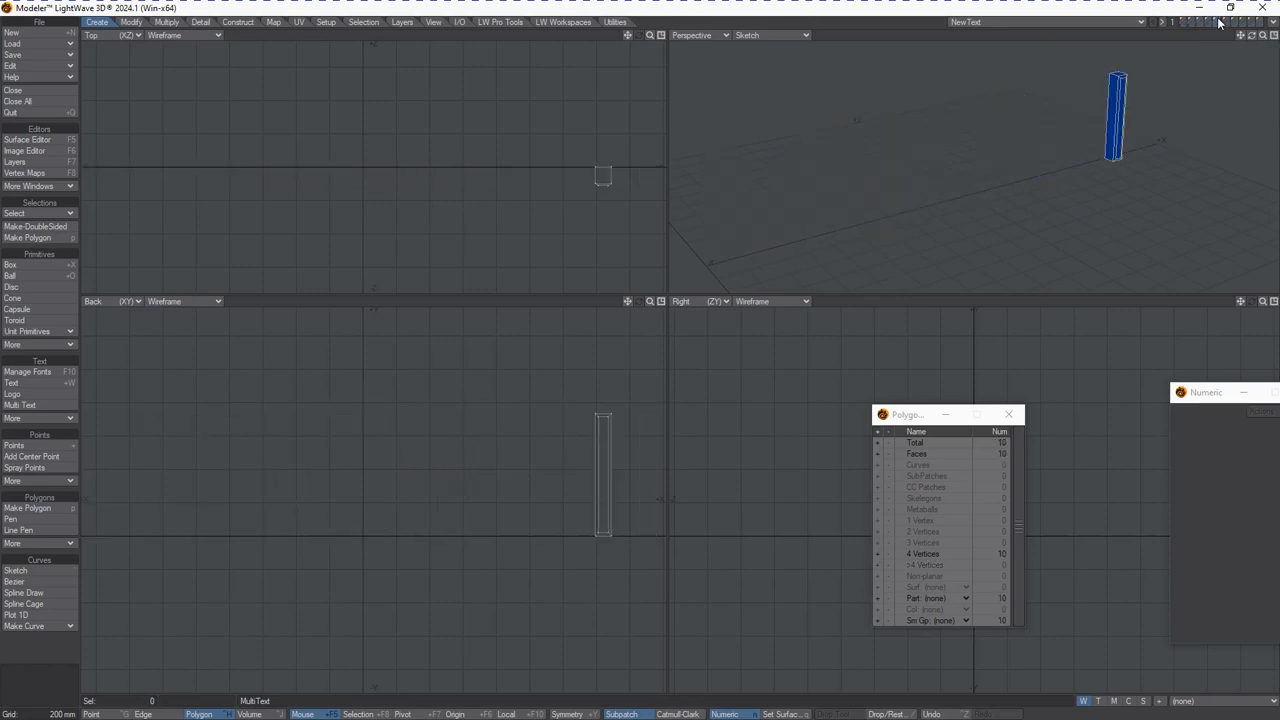
left_click(1229, 21)
left_click(1245, 22)
left_click(1253, 22)
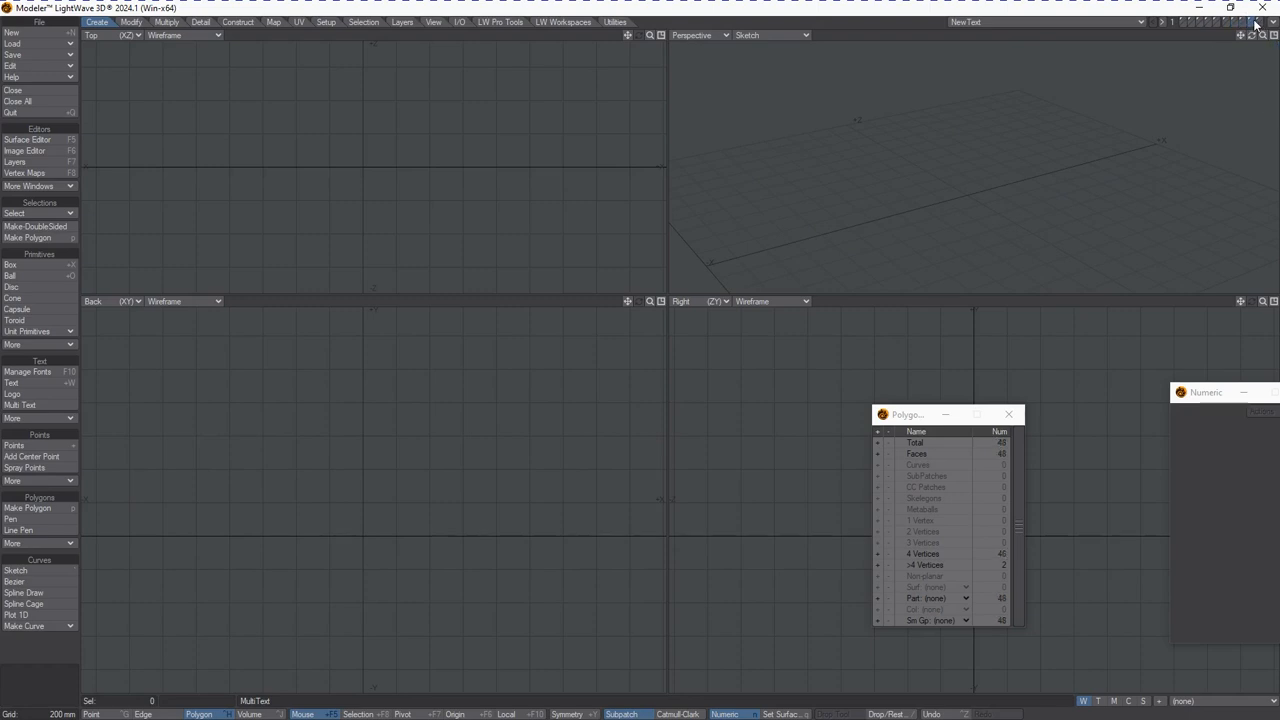
- Bring the M, E, O and W letter layers into the foreground together
left_click(1260, 22)
left_click(1180, 23)
left_click(1190, 22, "shift")
left_click(1200, 22, "shift")
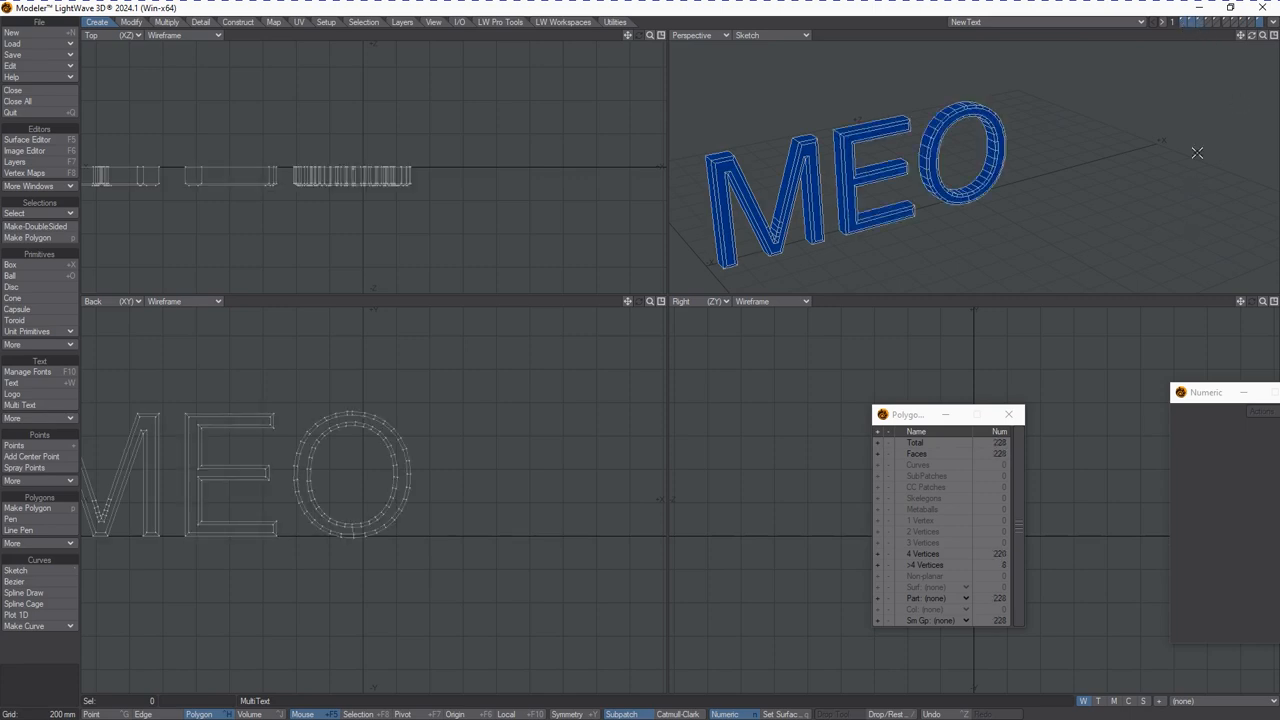
left_click(1210, 22, "shift")
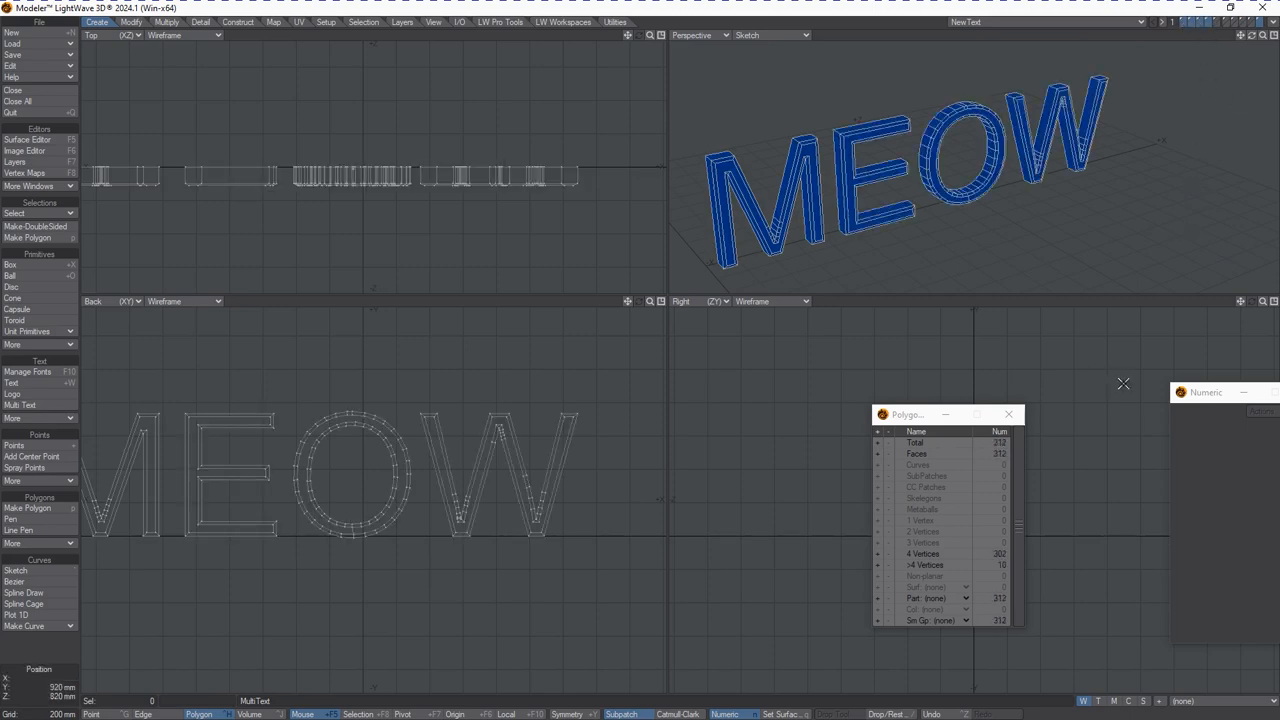
- Open the Layers window and add the remaining letter layers so all of MEOWING KAT is in the foreground
left_click(401, 22)
key("F7")
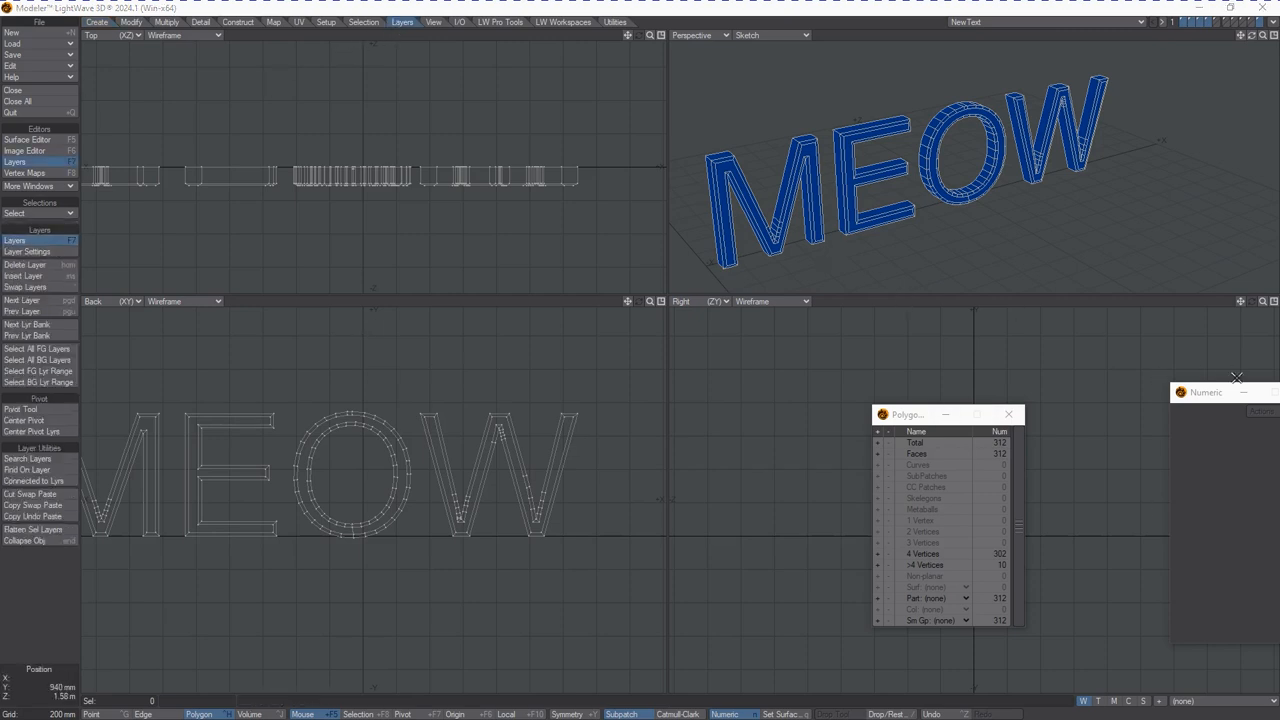
left_click_drag(0, 380, 505, 342)
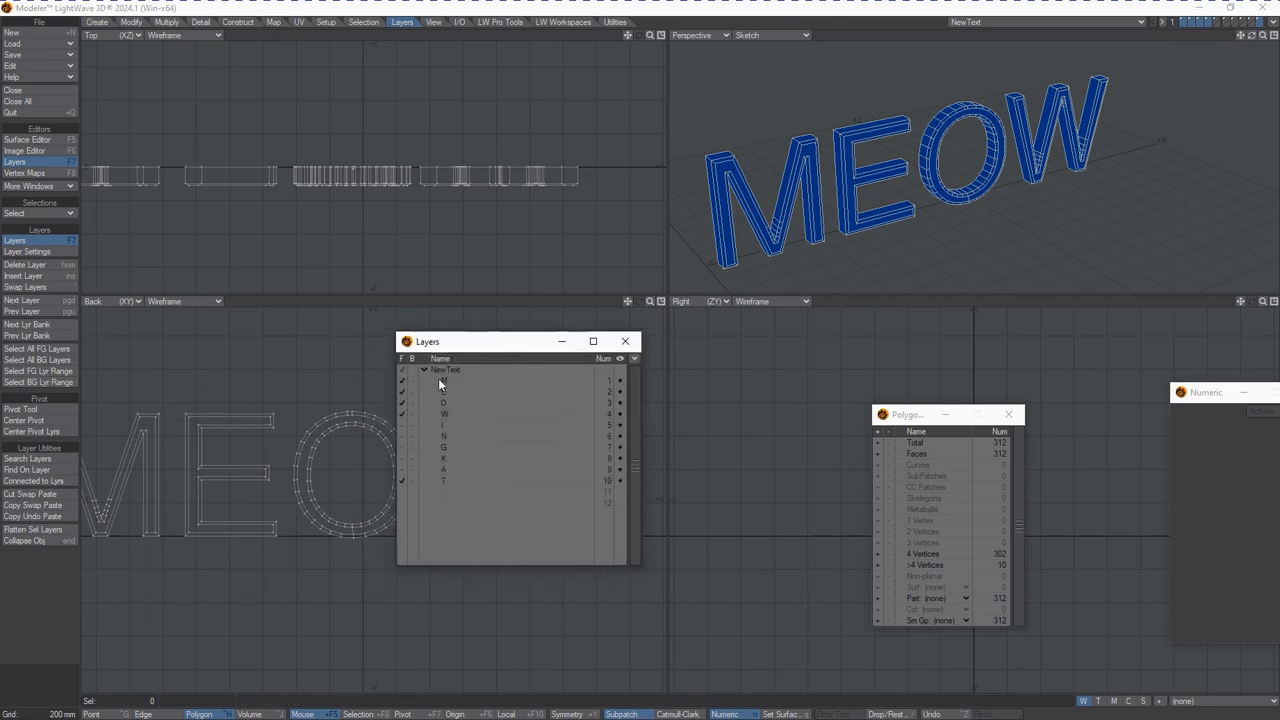
left_click(434, 427, "shift")
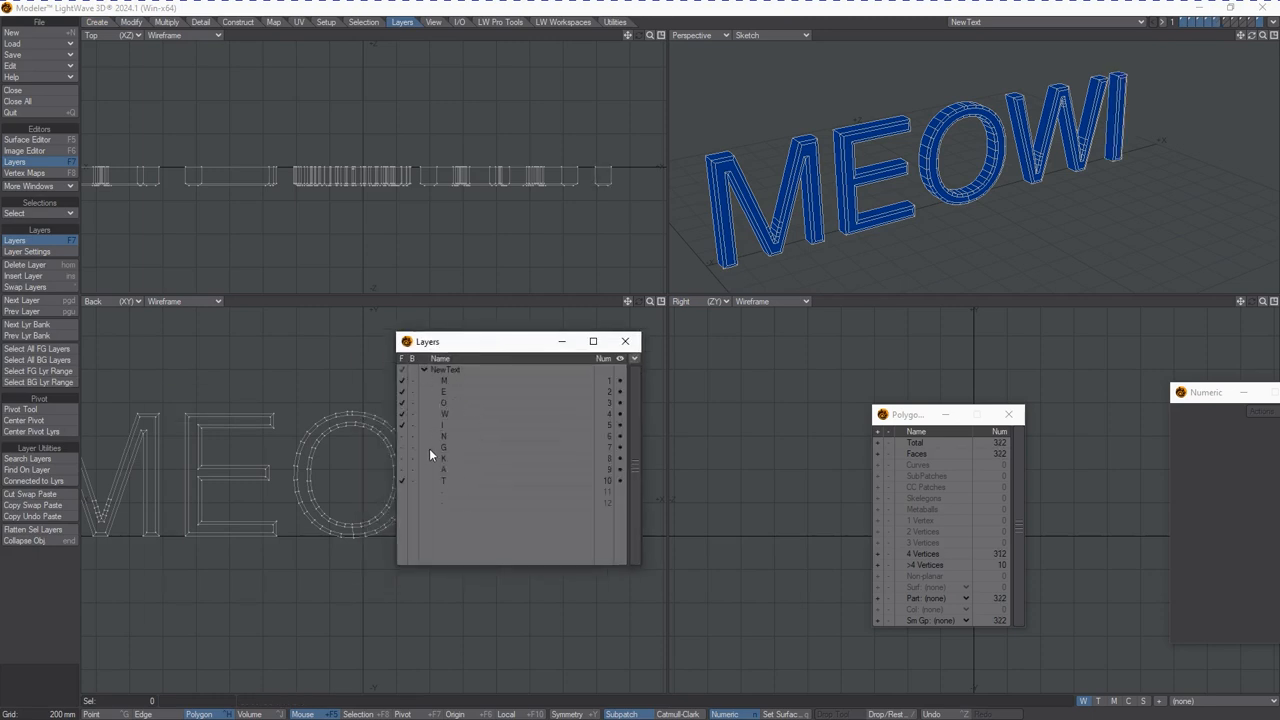
left_click(450, 436, "shift")
left_click(444, 447, "shift")
left_click(450, 458, "shift")
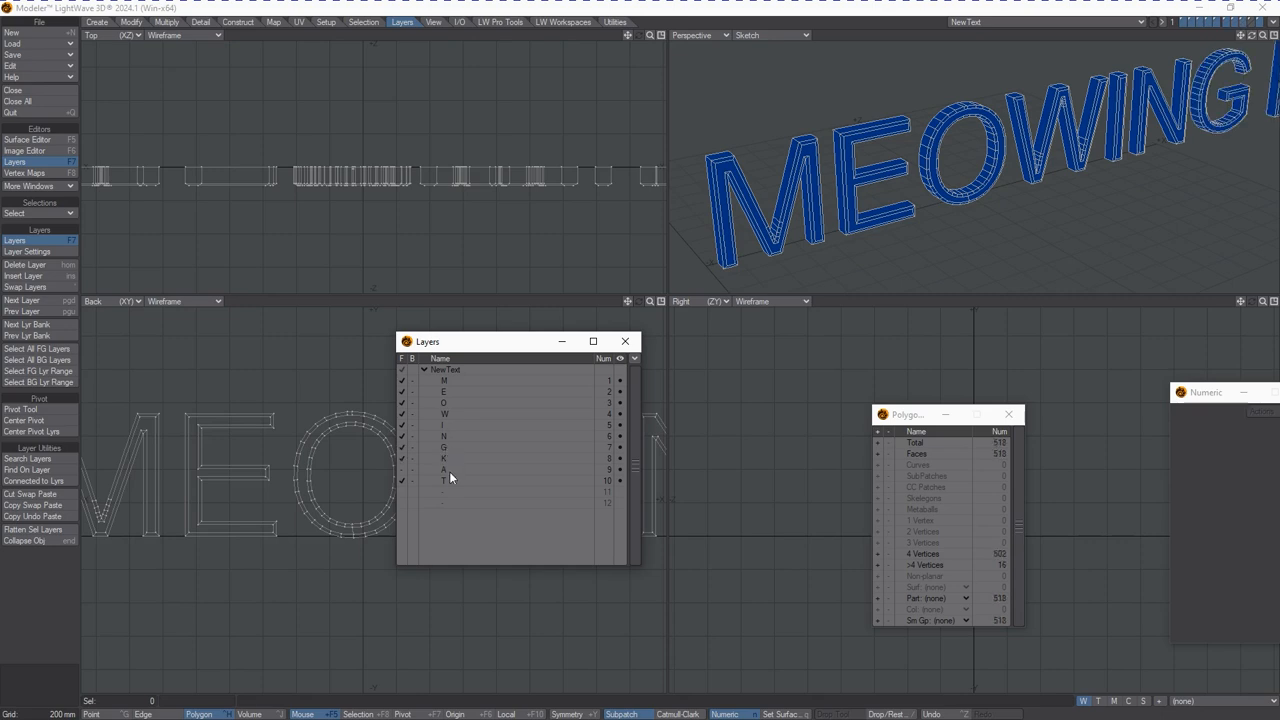
left_click(445, 481)
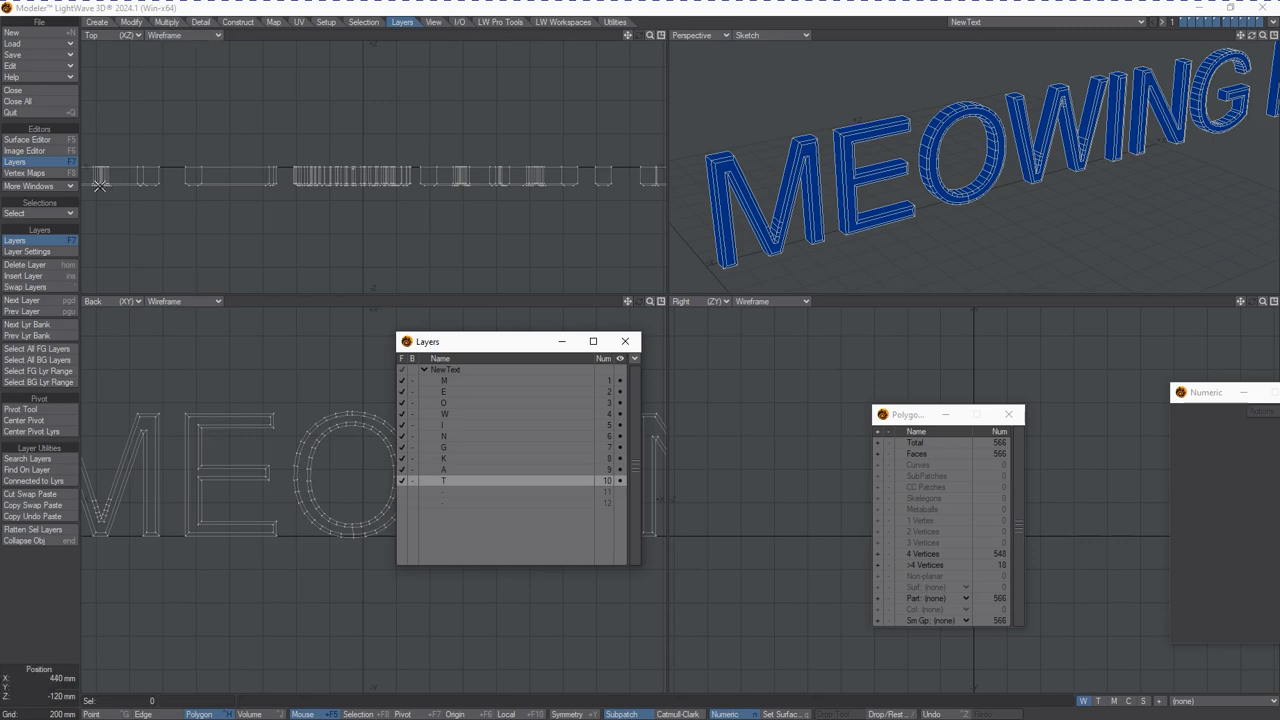
- Open the Surface Editor, widen its surface list, and look through the TextBevel, TextFace and TextSide surfaces
left_click(58, 140)
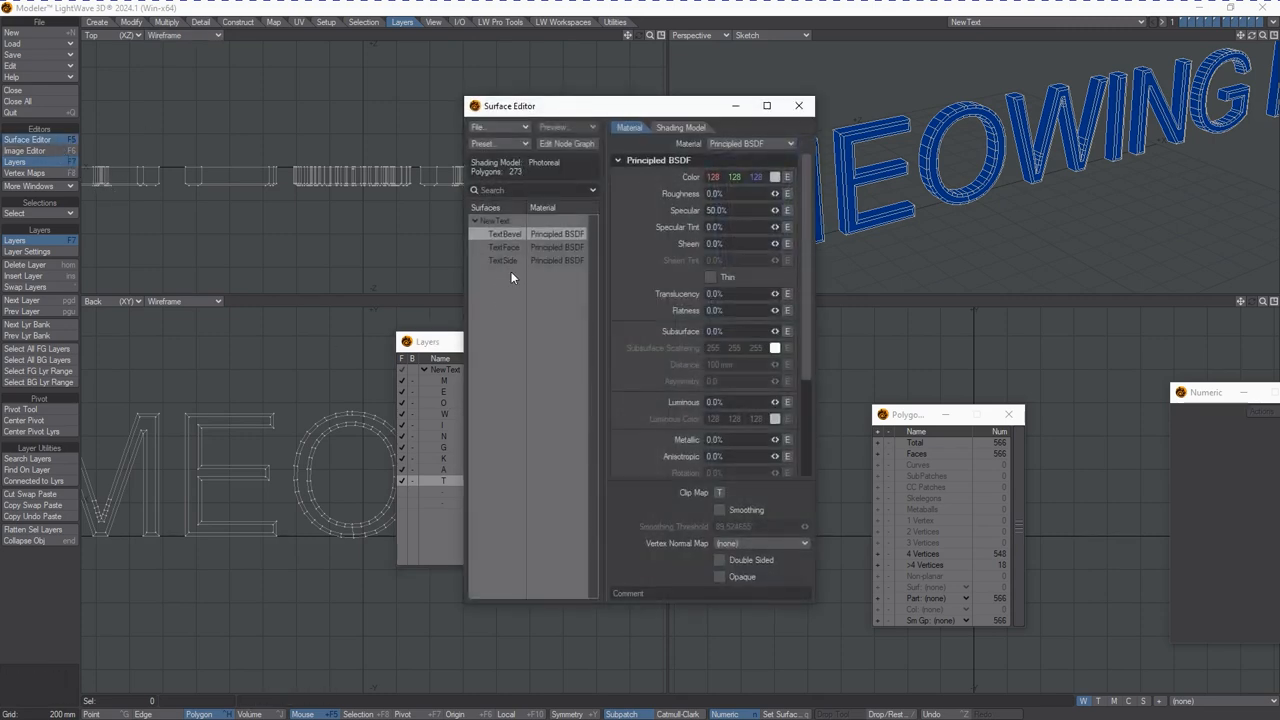
left_click_drag(466, 265, 352, 272)
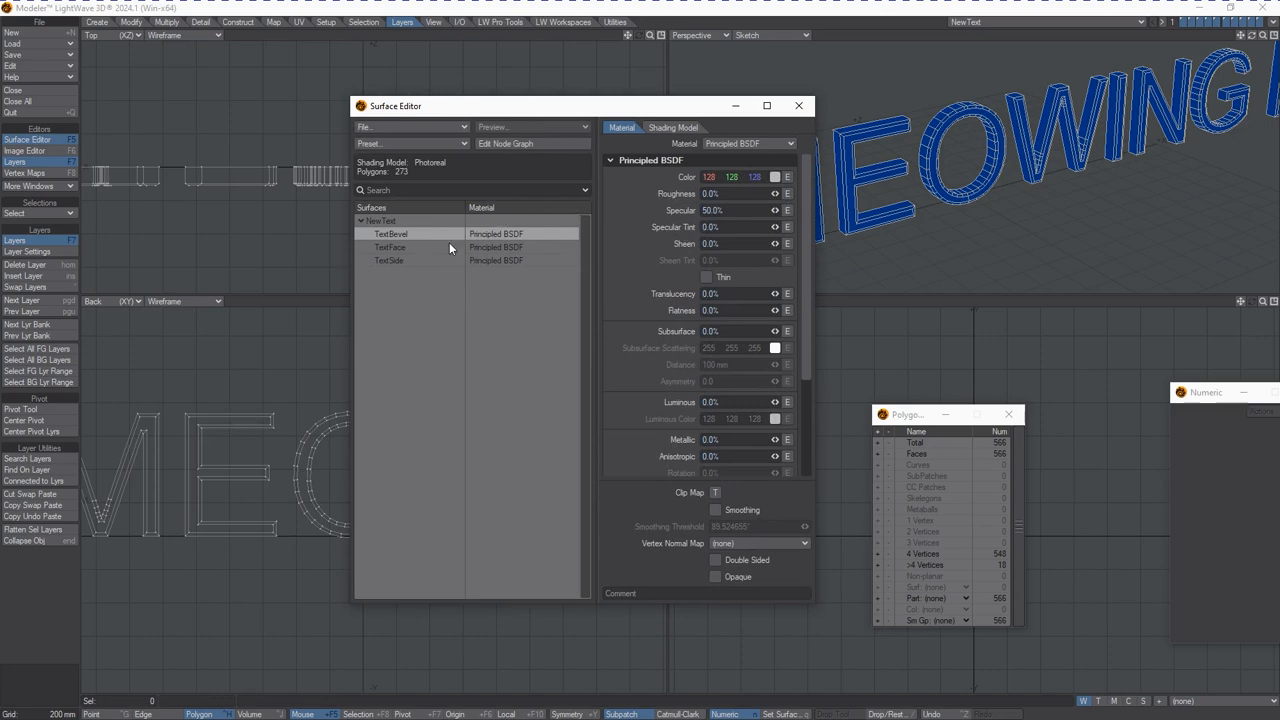
left_click(390, 247)
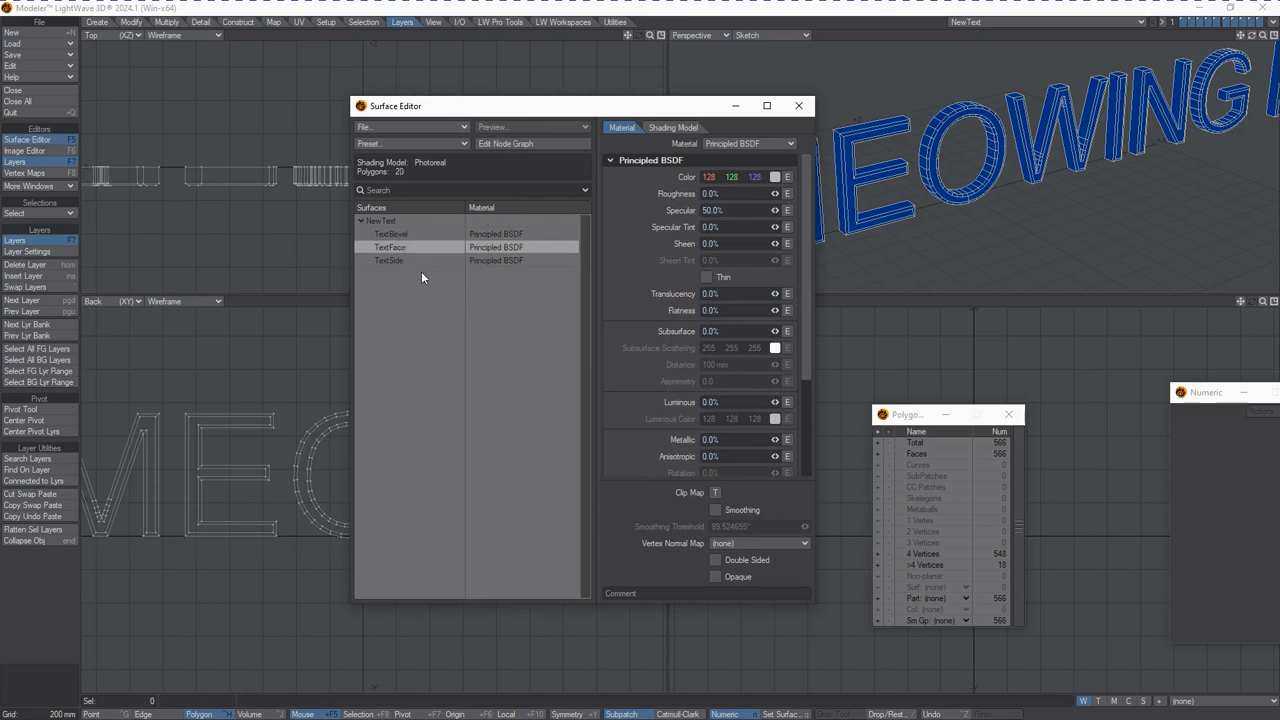
left_click(411, 262)
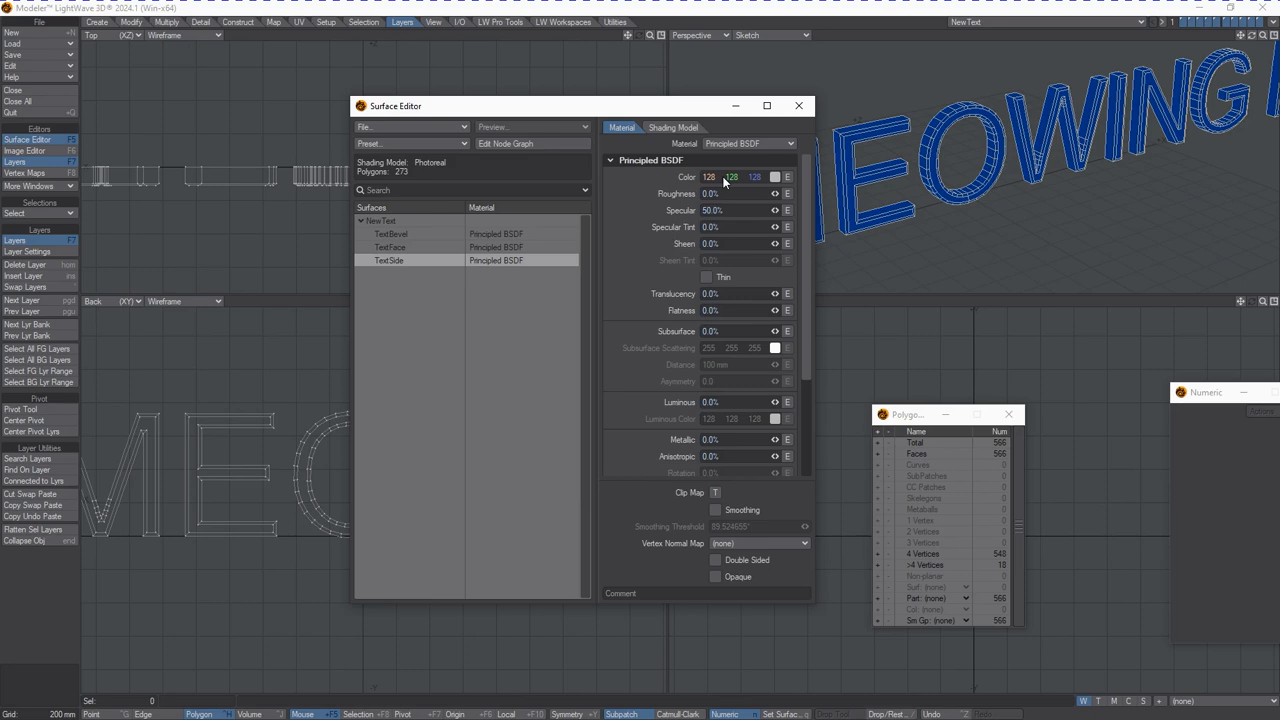
- Set the TextBevel surface's color to lime green (95, 191, 0)
left_click(425, 234)
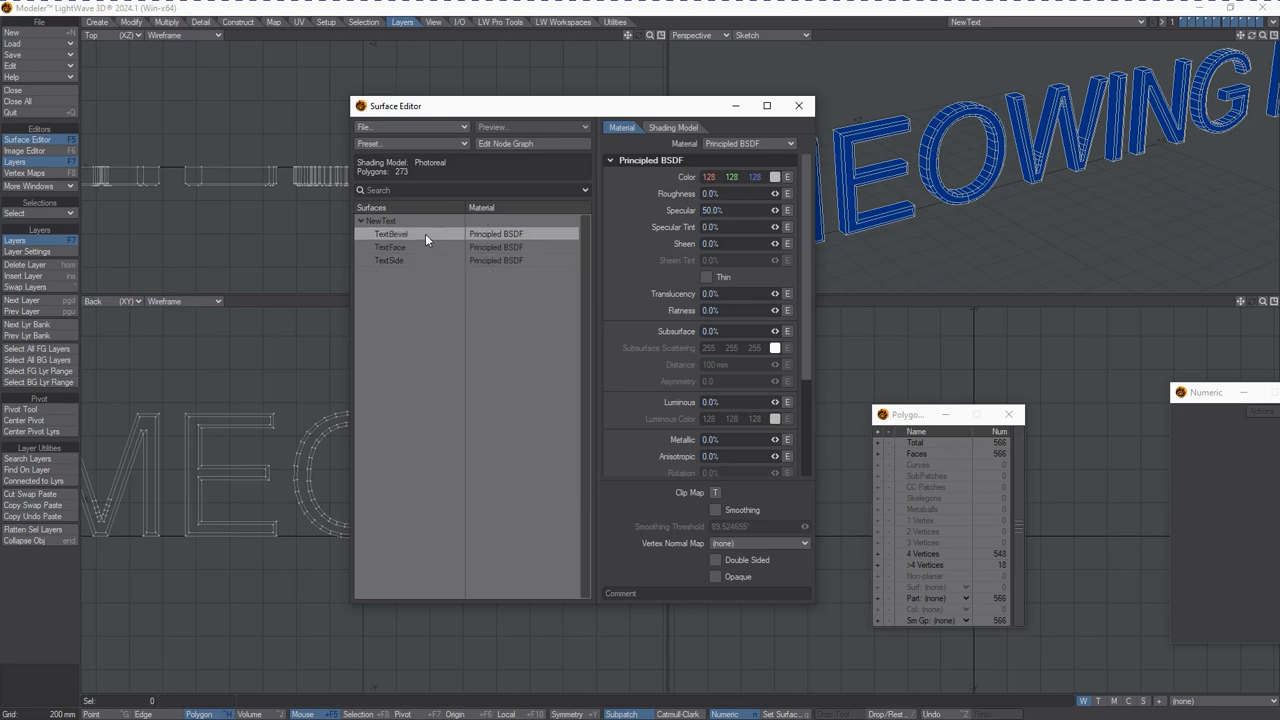
left_click(775, 177)
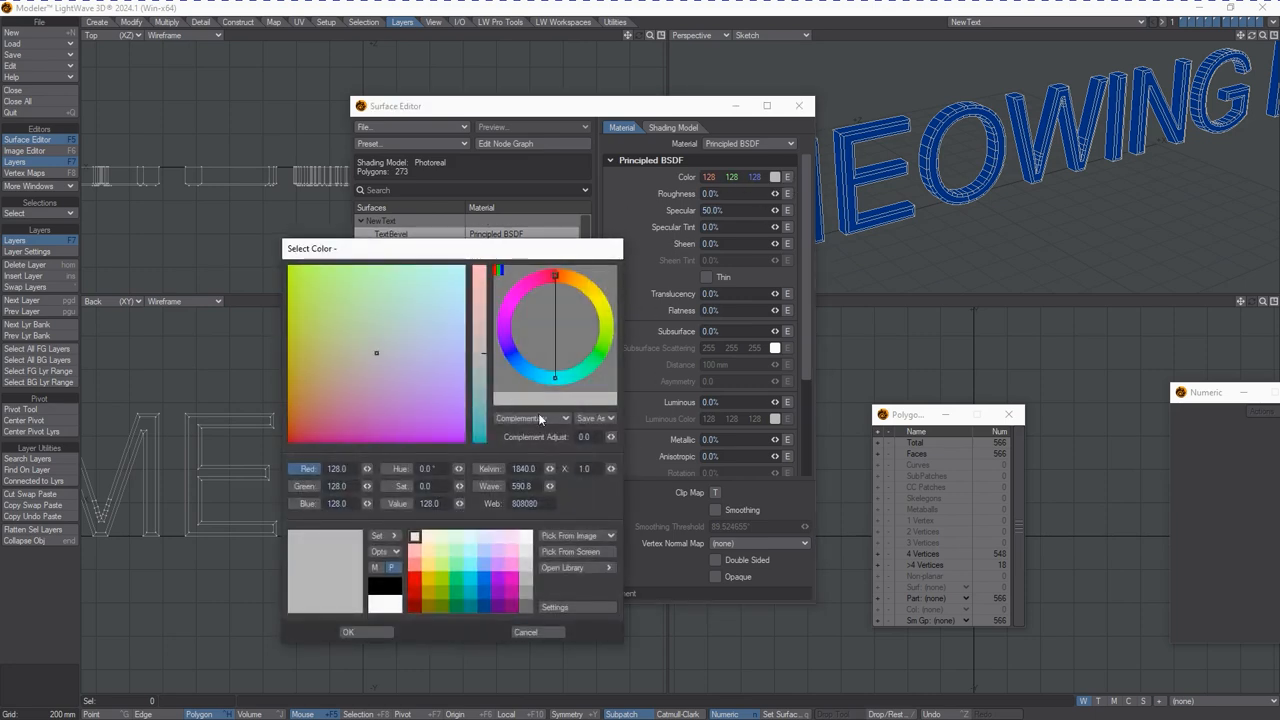
left_click(442, 580)
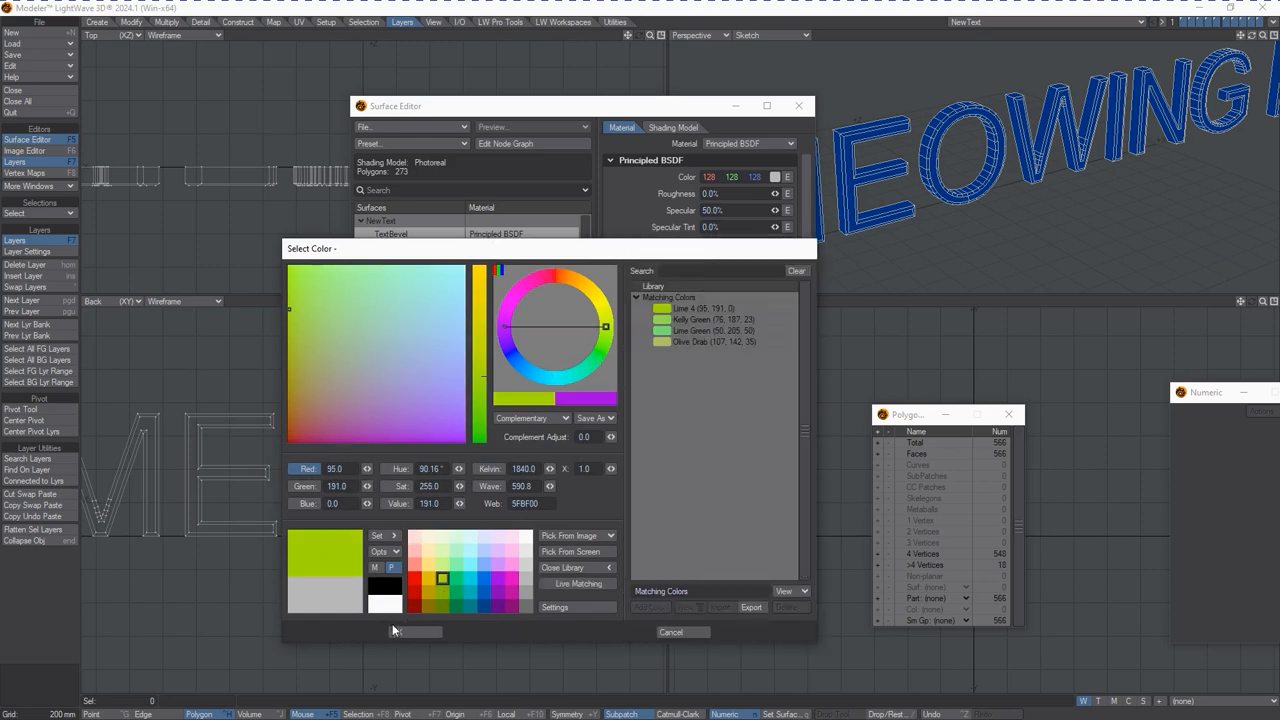
left_click(348, 632)
- Set the TextFace surface's color to blue (0, 47, 191)
left_click(395, 250)
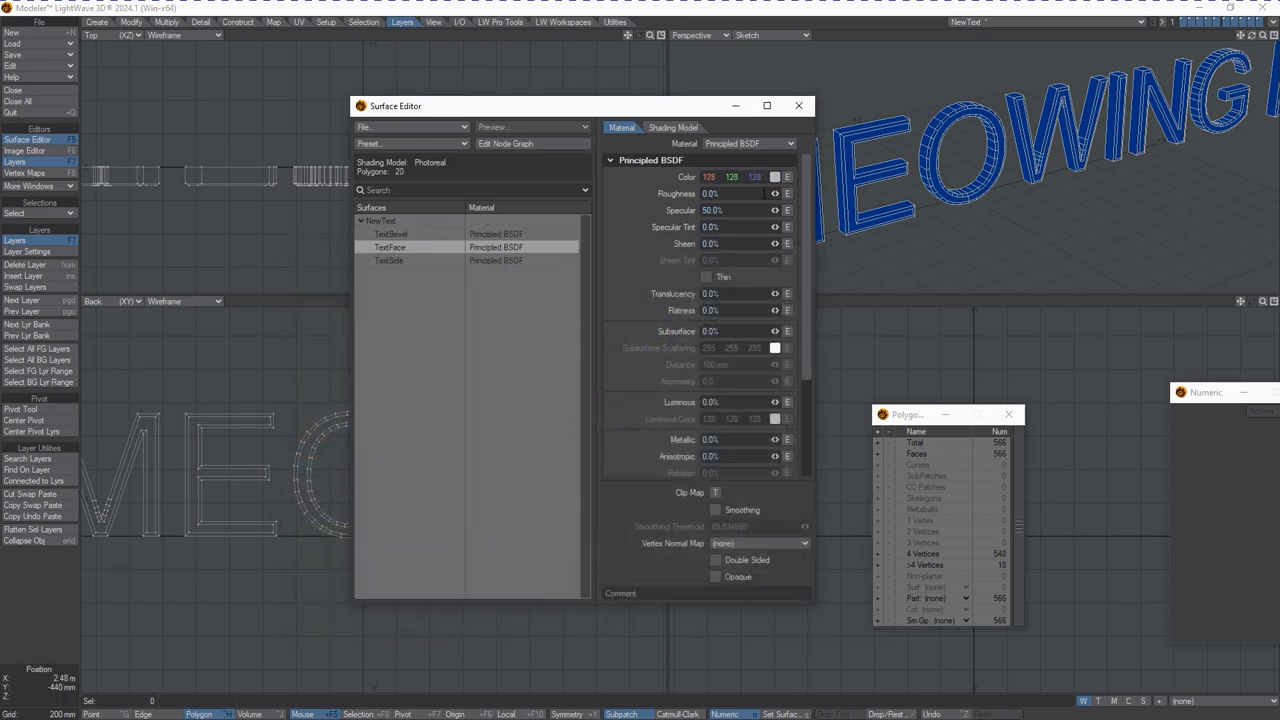
left_click(775, 180)
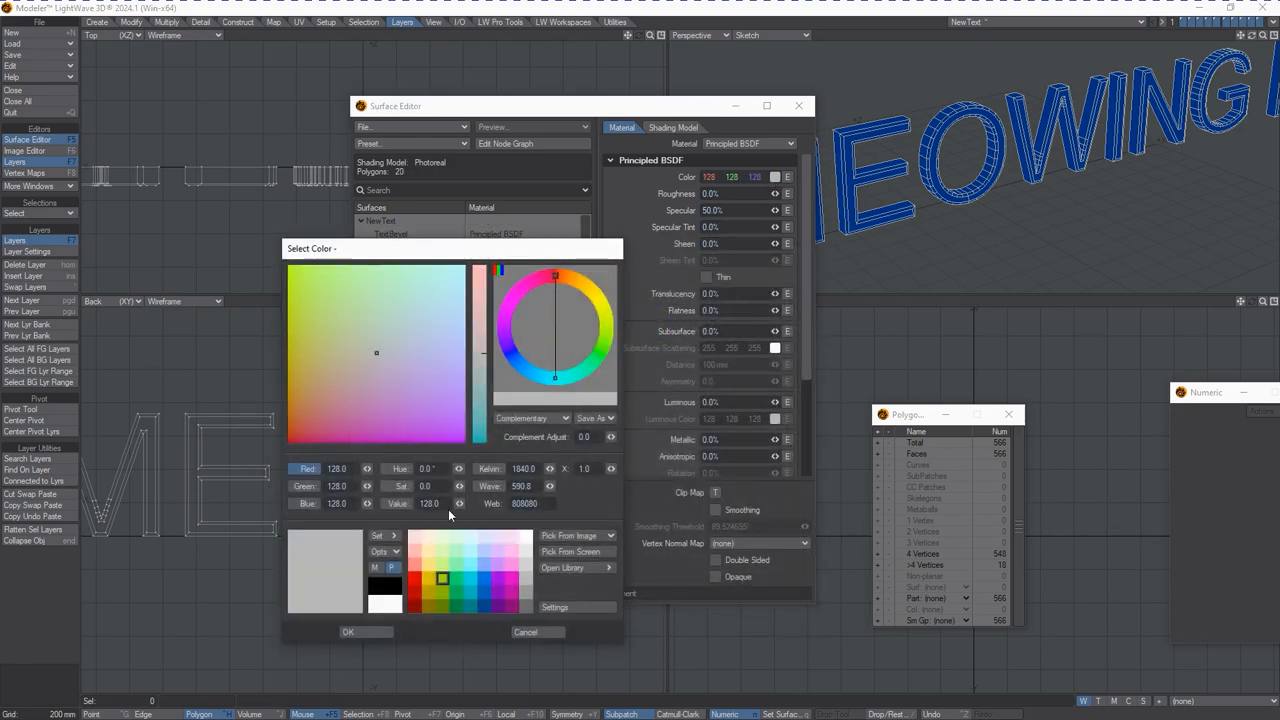
left_click(483, 585)
left_click(331, 557)
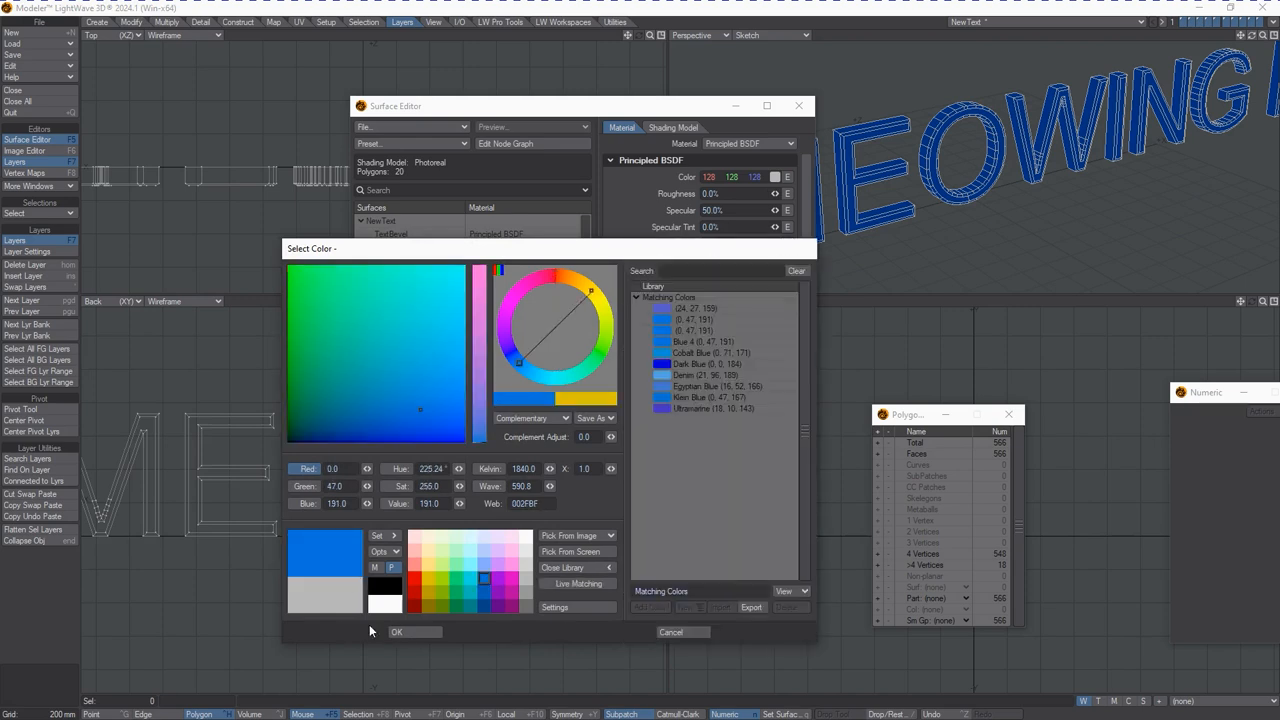
left_click(401, 632)
- Set the TextSide surface's color to red (127, 0, 0)
left_click(417, 262)
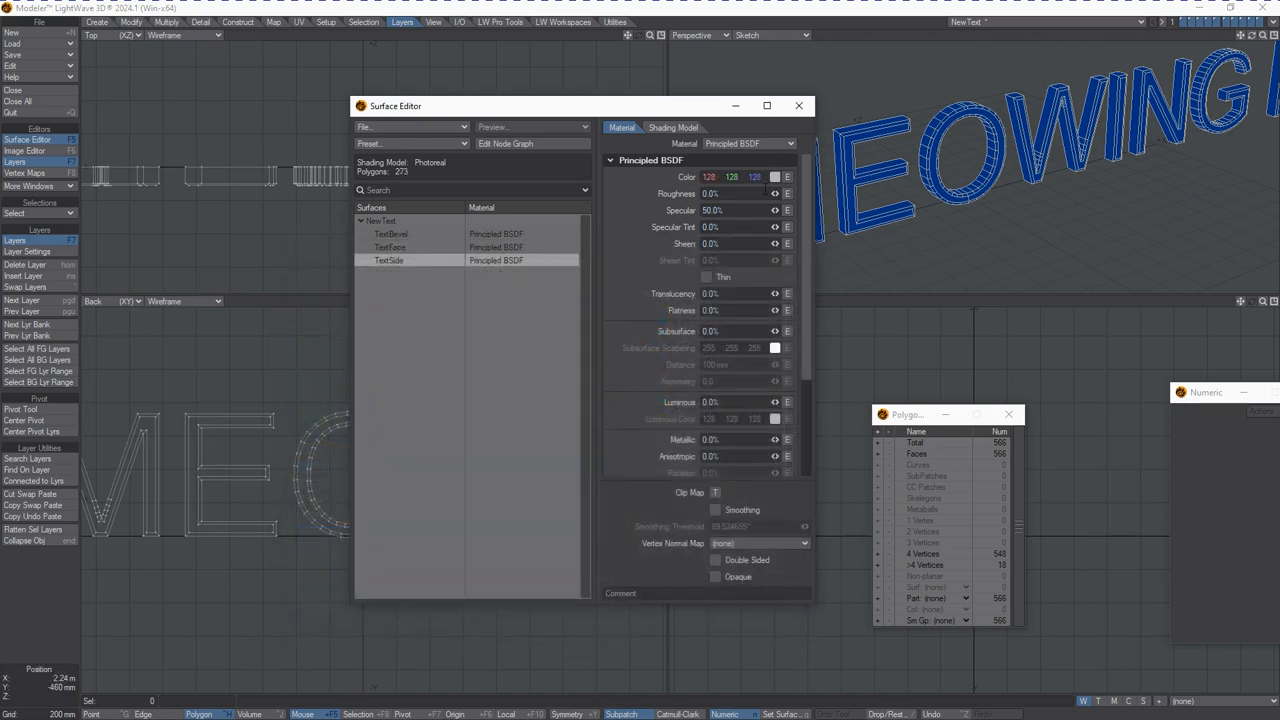
left_click(775, 177)
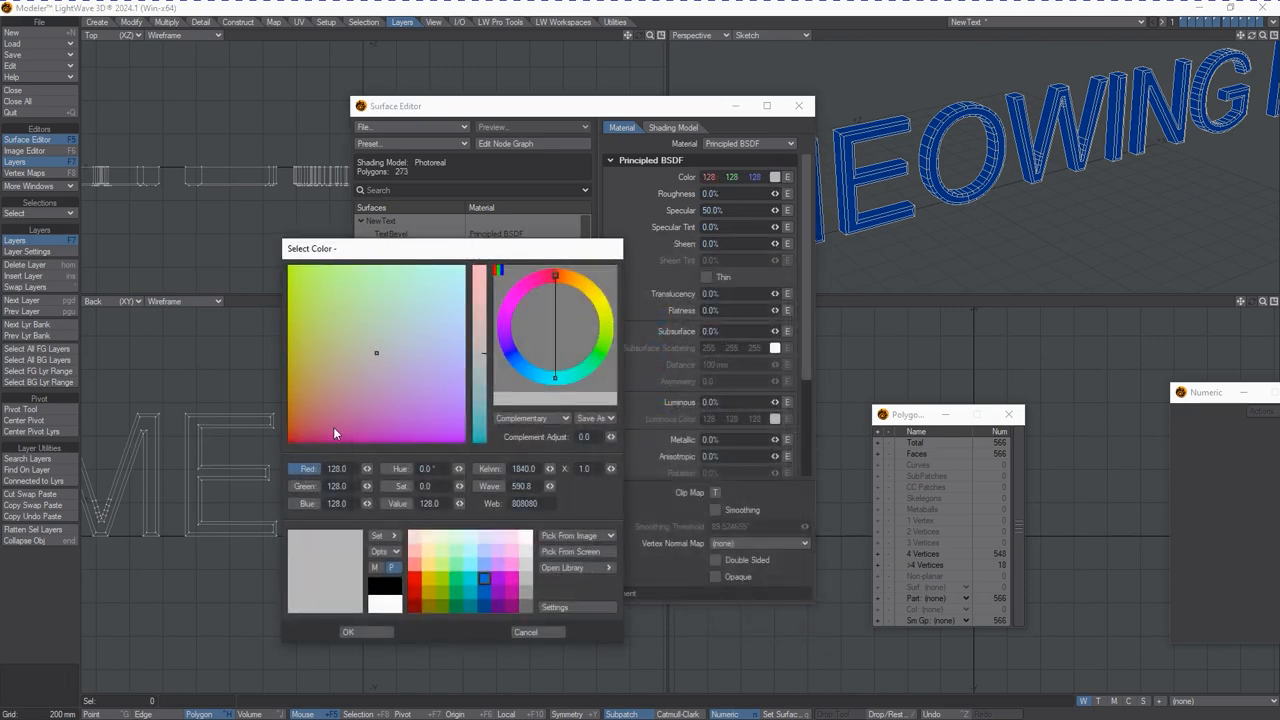
left_click(414, 592)
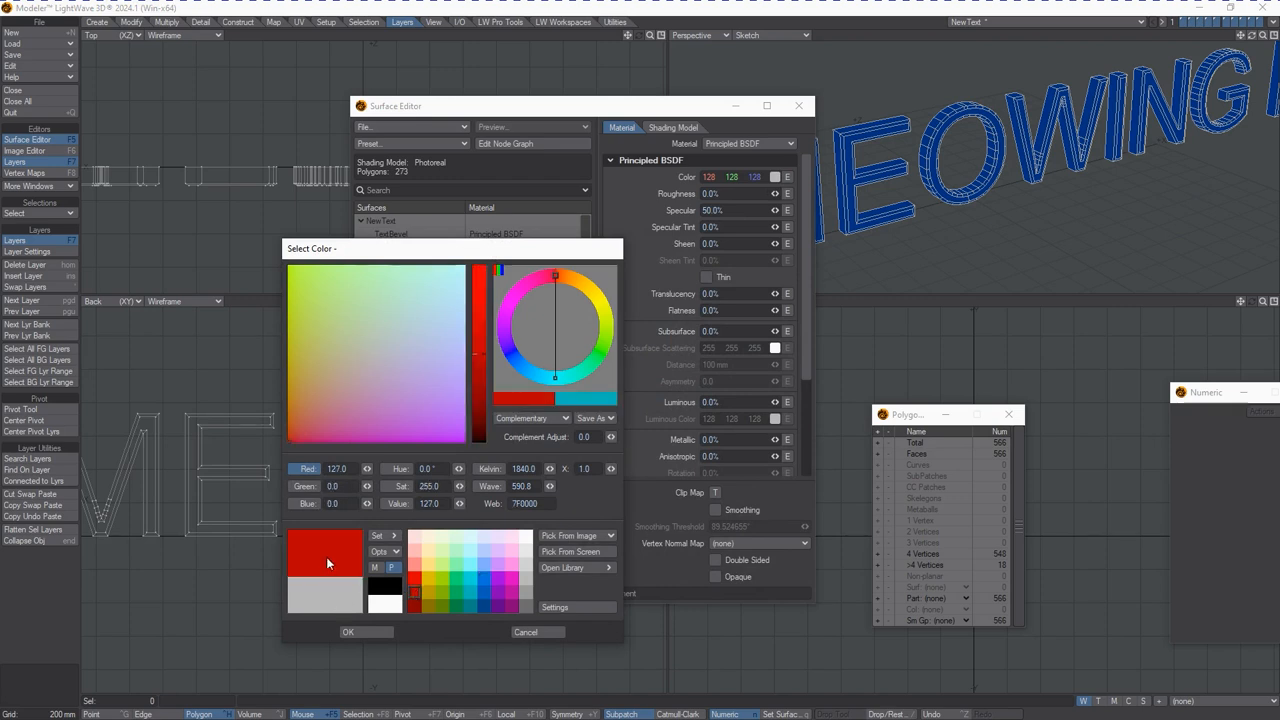
left_click(328, 562)
left_click(418, 633)
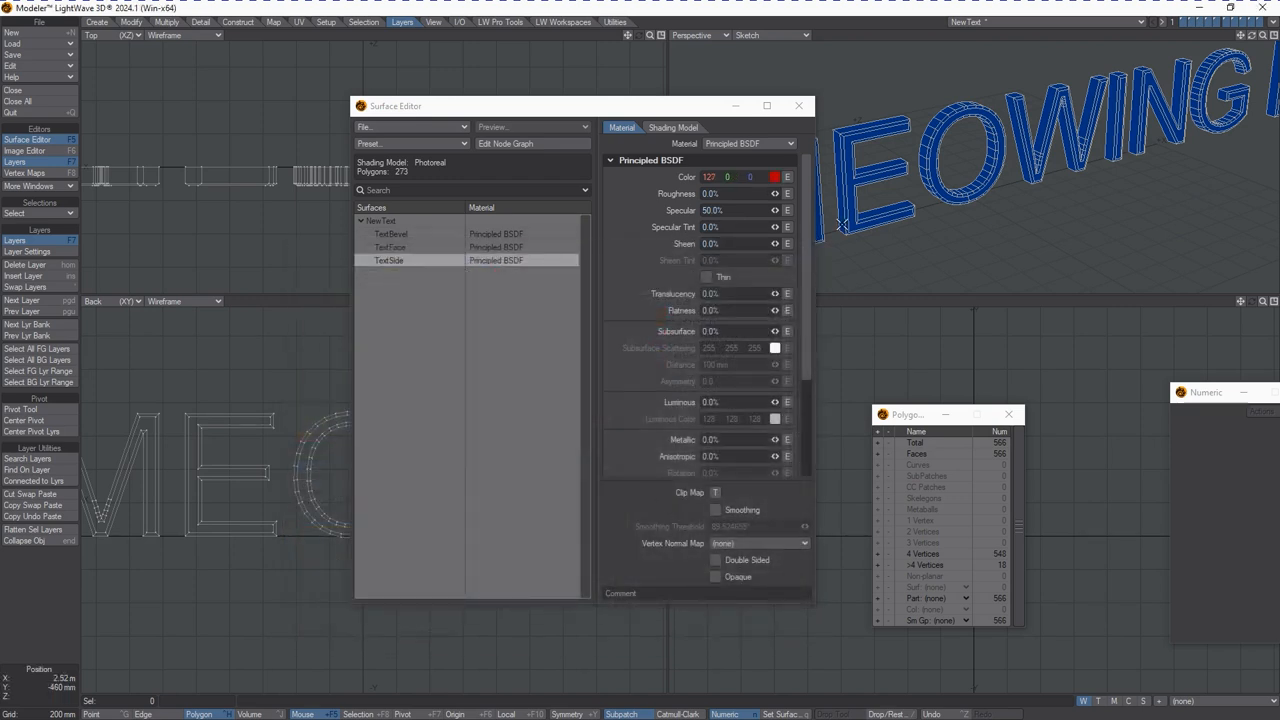
- Display the Perspective view in Texture shading, move the Surface Editor aside, and frame the whole colored MEOWING KAT text
left_click(781, 37)
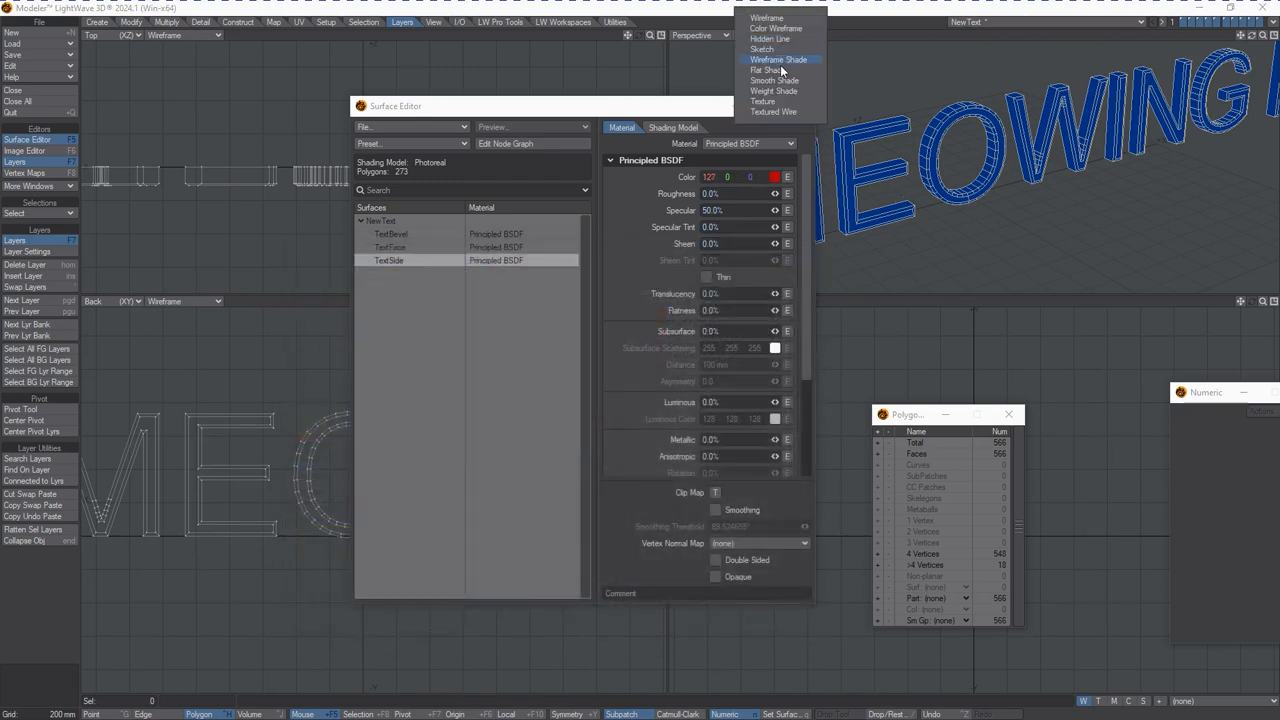
left_click(781, 101)
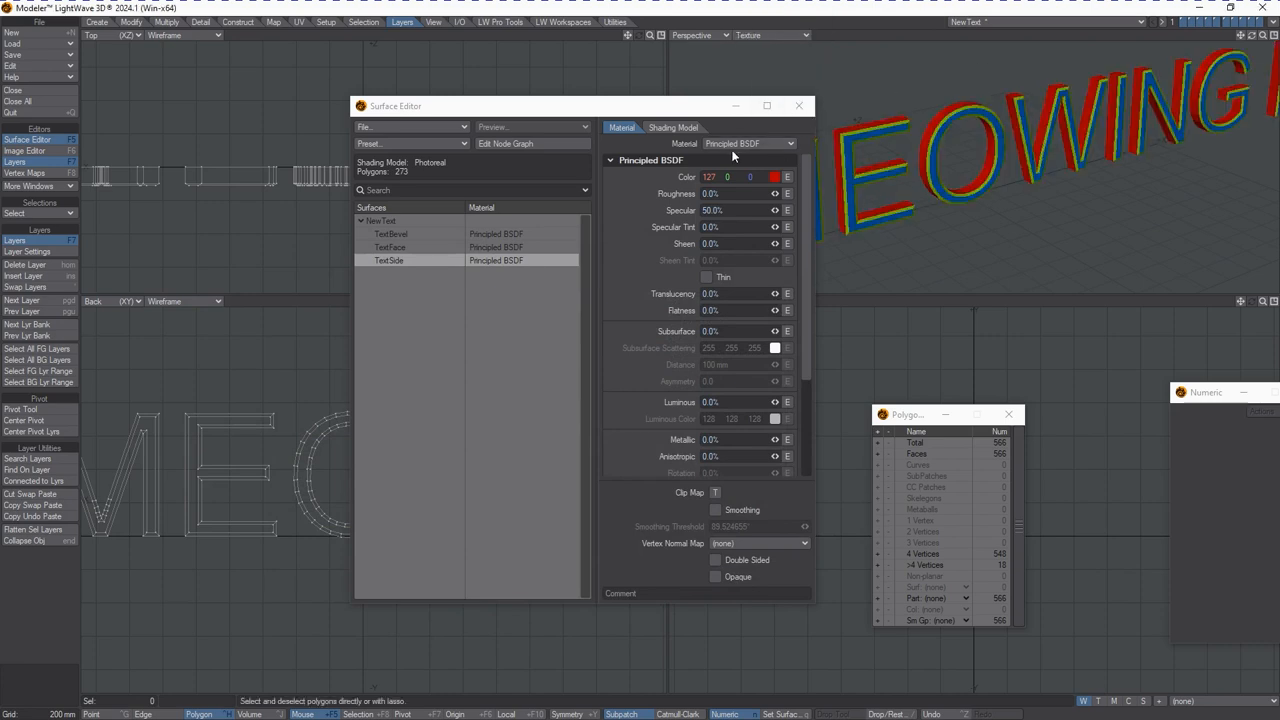
left_click_drag(679, 114, 584, 226)
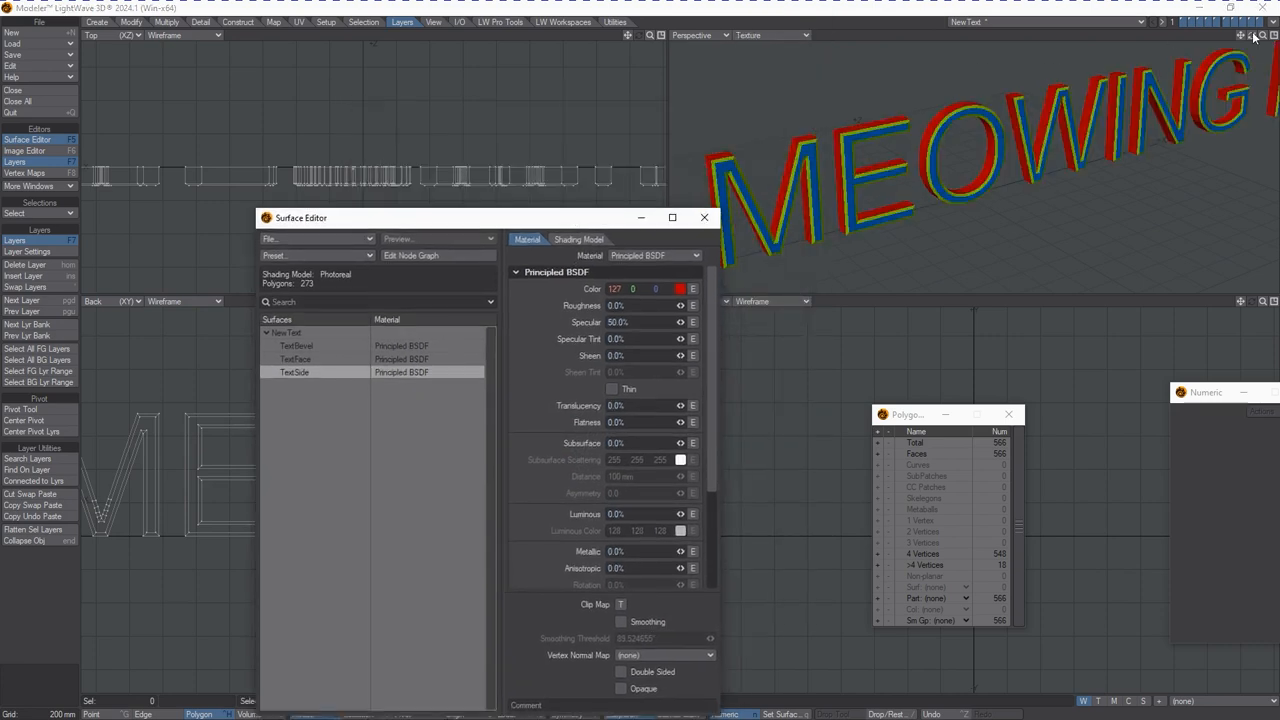
left_click_drag(1253, 37, 1253, 37)
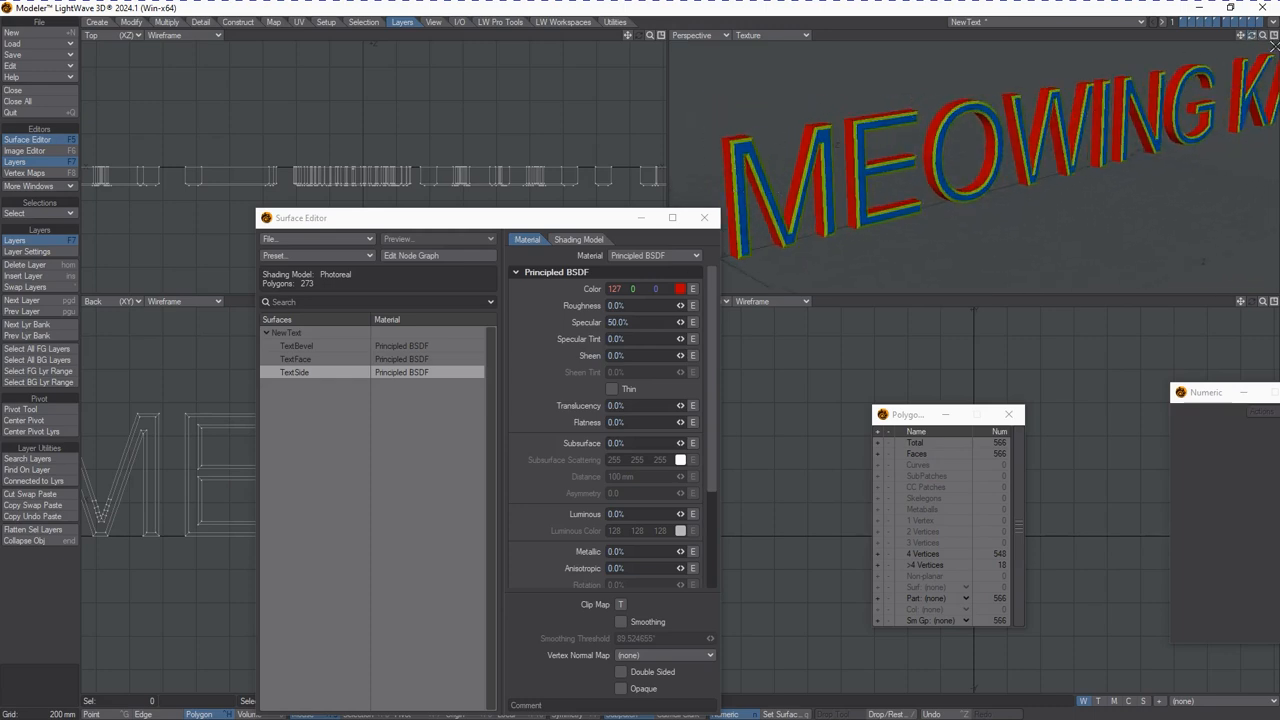
left_click_drag(1254, 37, 1254, 38)
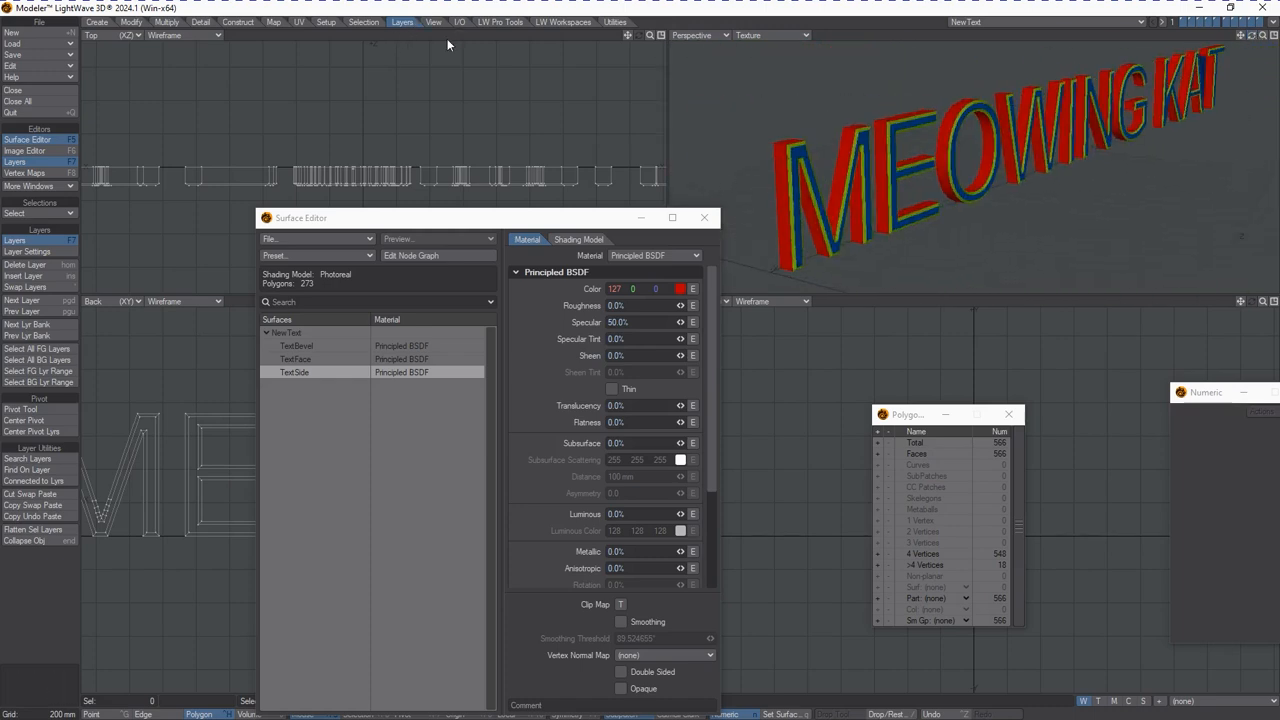
- Check the object in Layout, return to Modeler, and save the text as MeowingKat.lwo over the existing file
key("F12")
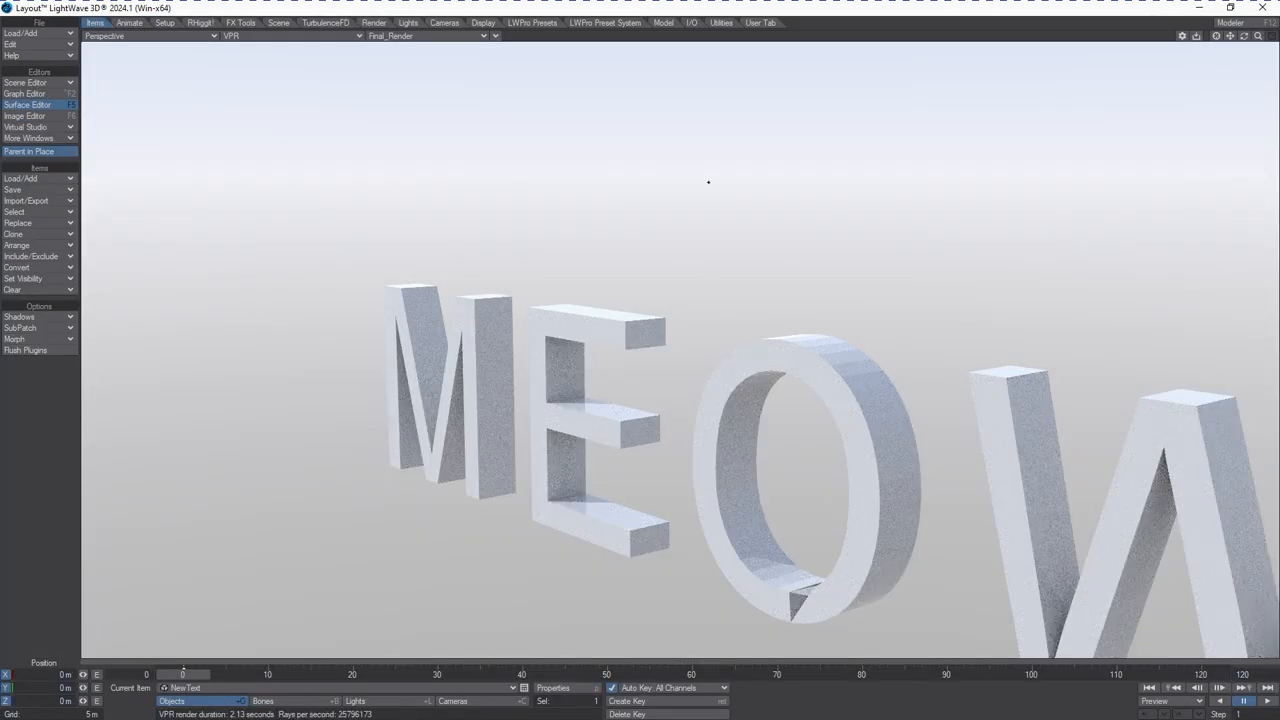
key("alt+Tab")
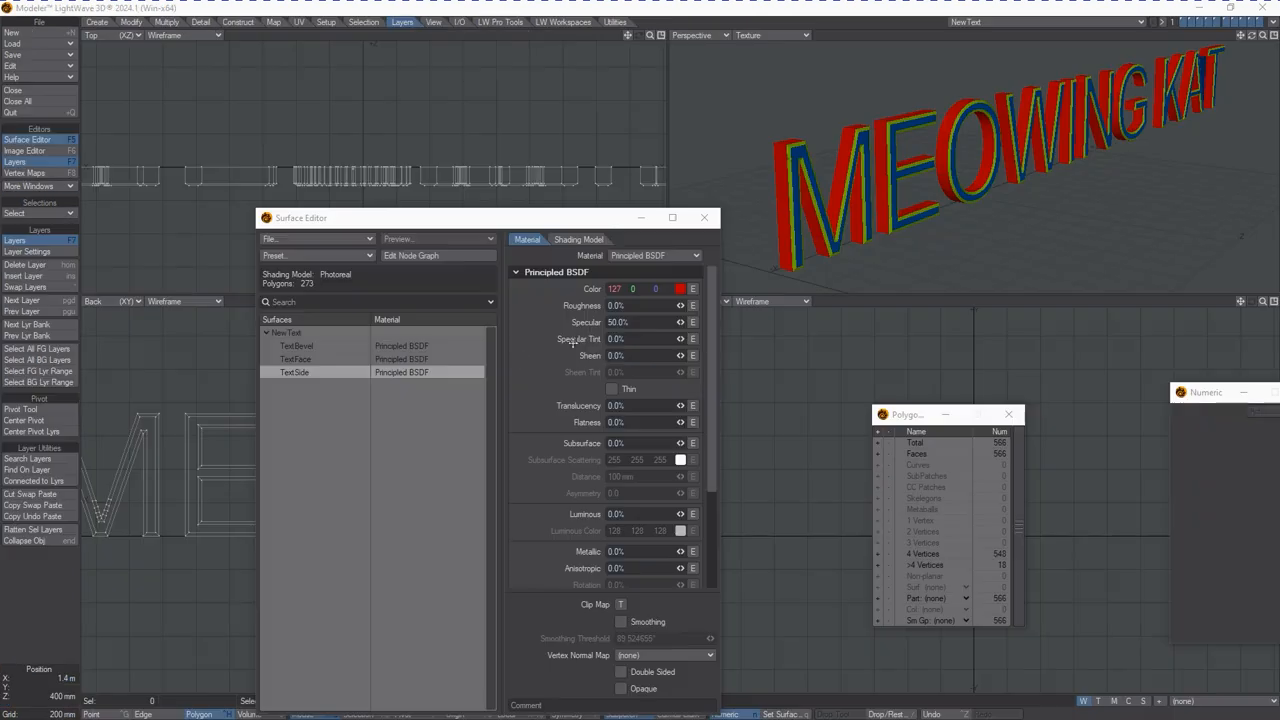
left_click(45, 55)
left_click(52, 55)
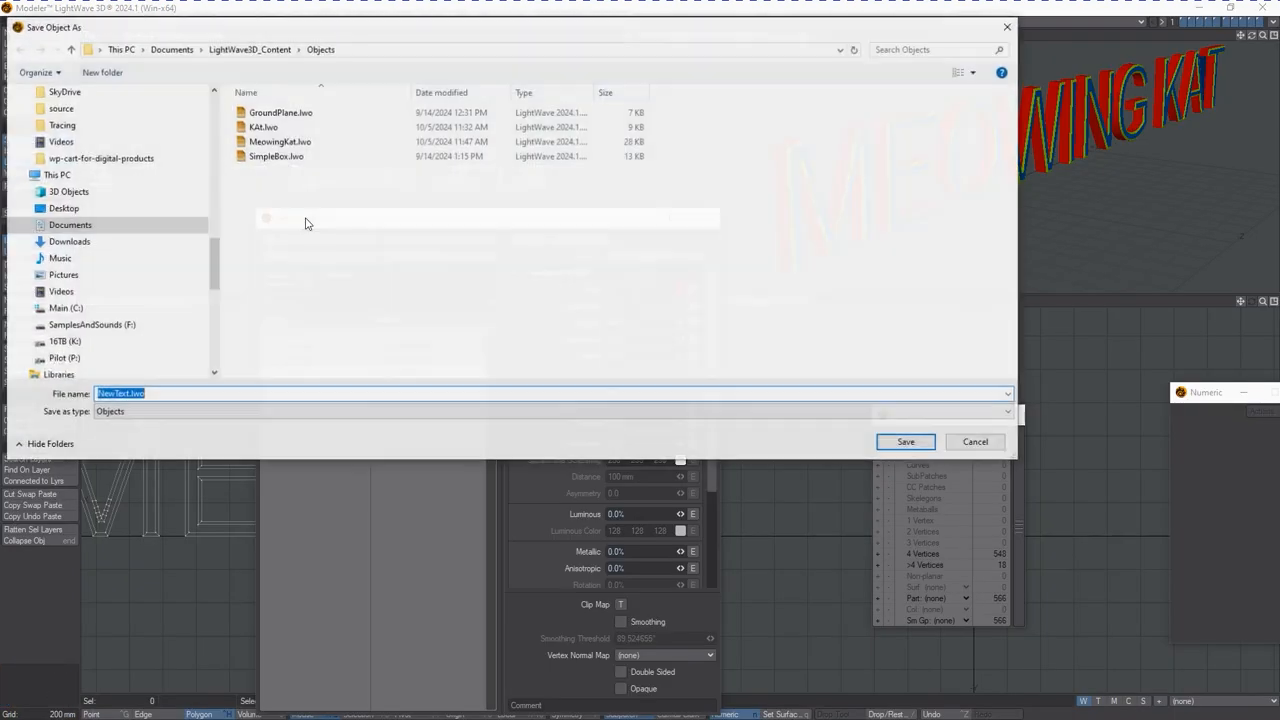
left_click(279, 141)
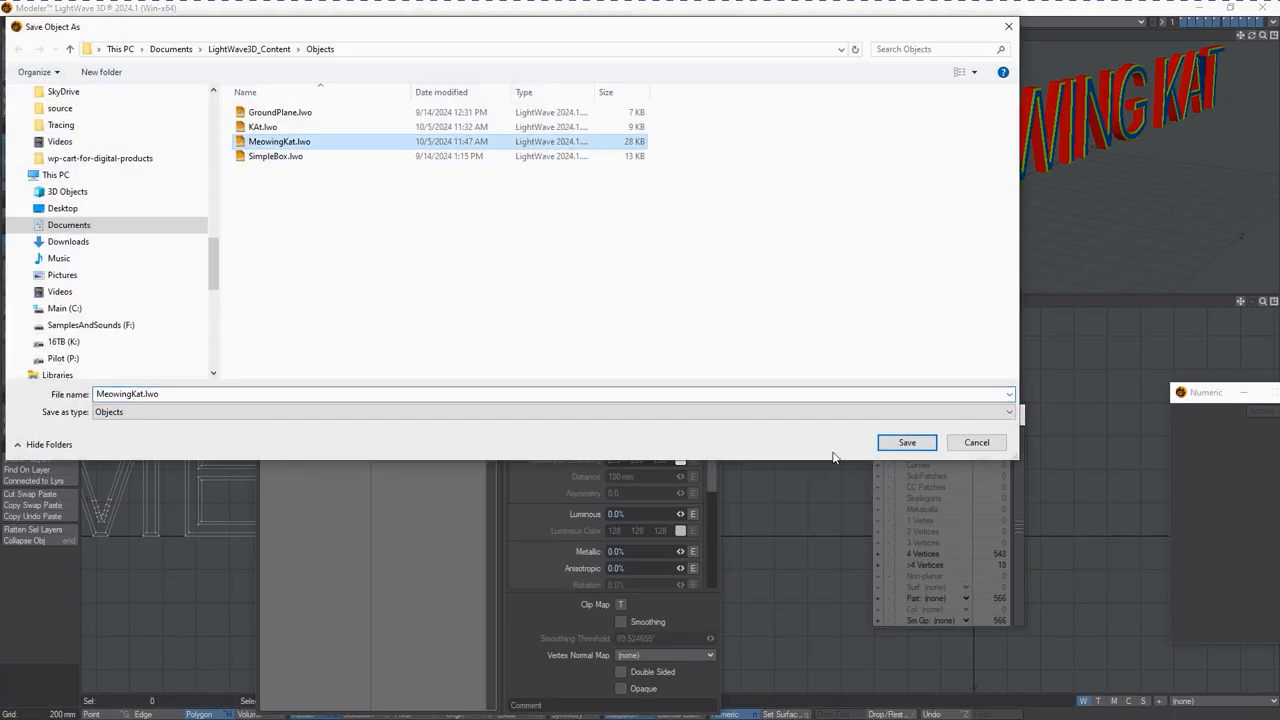
left_click(904, 443)
left_click(697, 422)
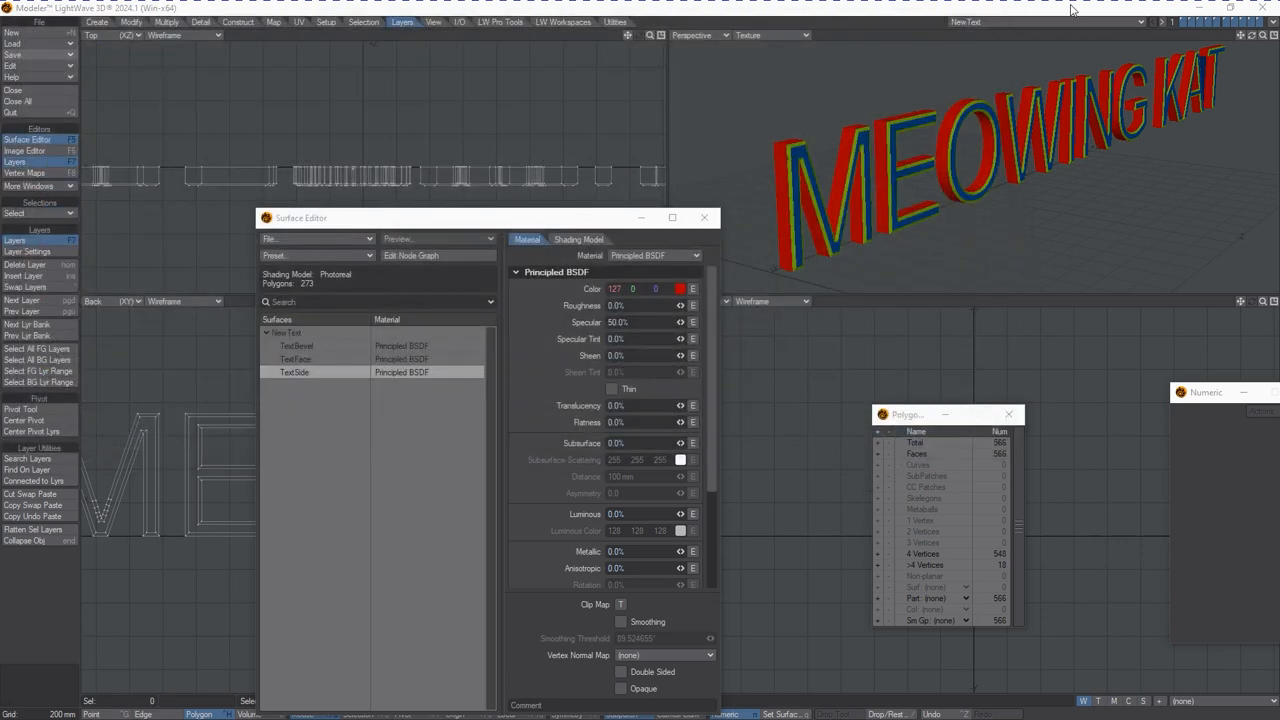
- Send the MeowingKat object to Layout and switch to Layout to preview the colored text in VPR
left_click(1275, 24)
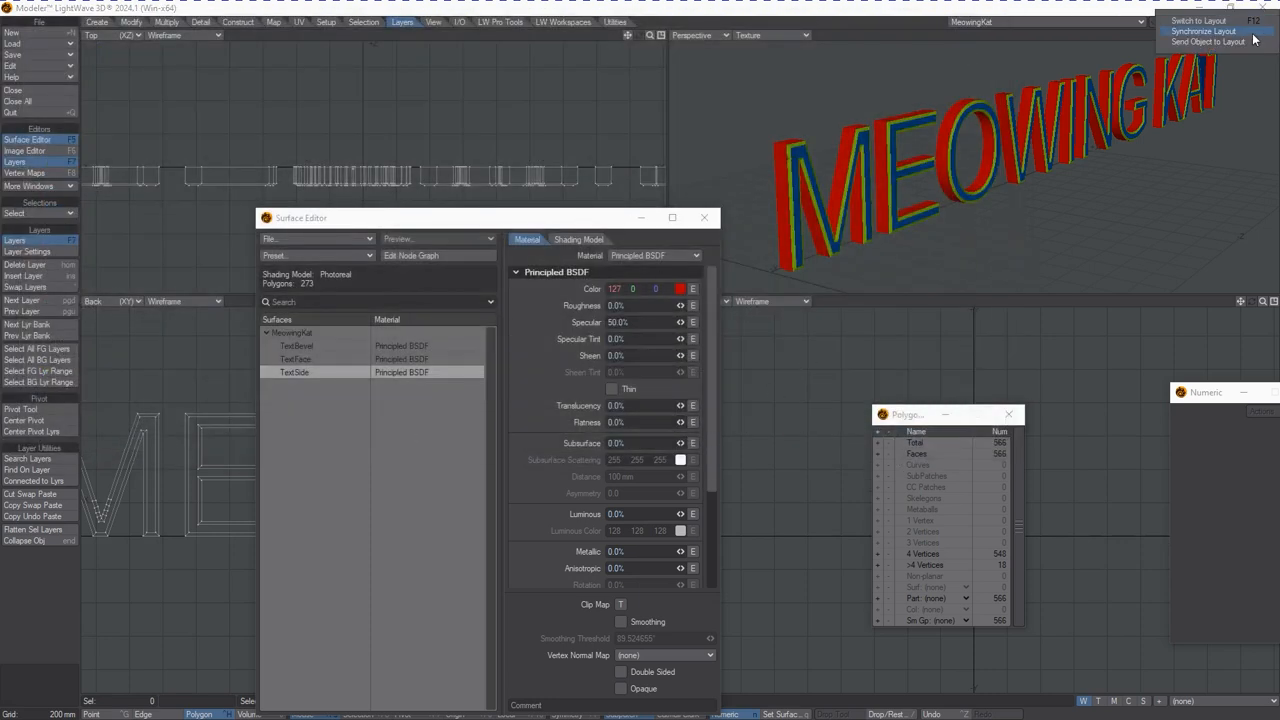
left_click(1246, 42)
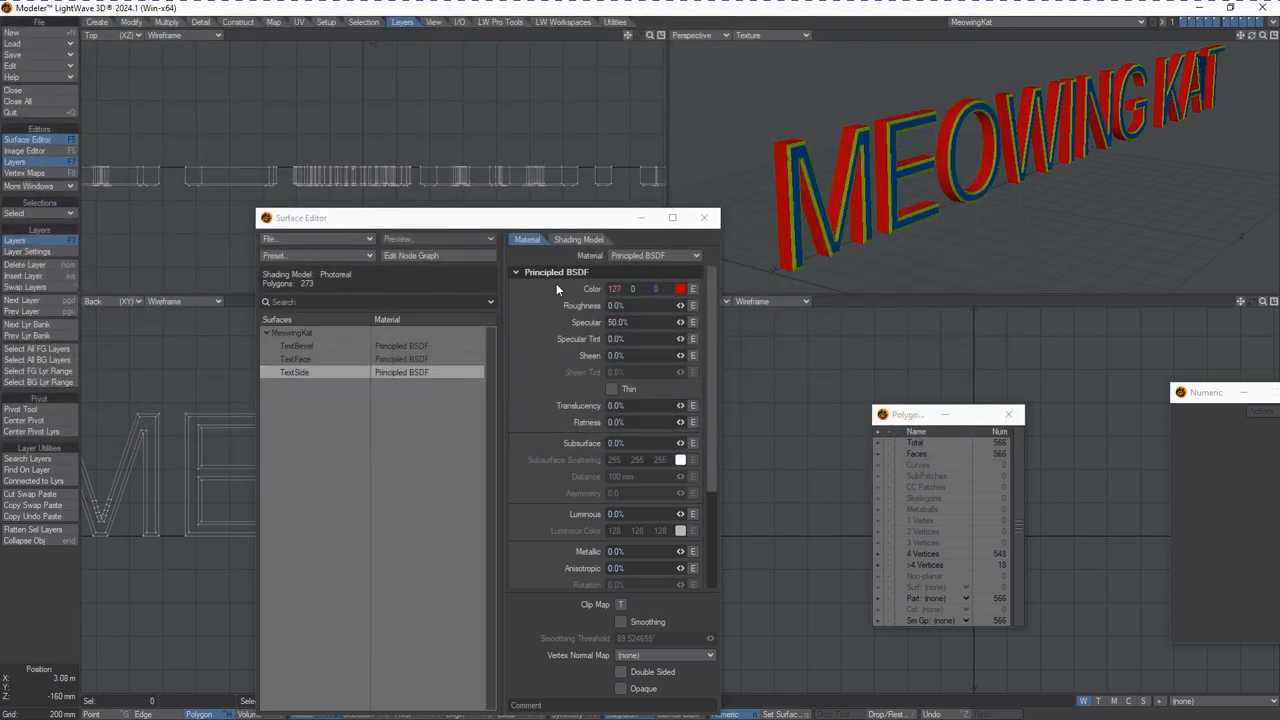
left_click_drag(553, 228, 550, 201)
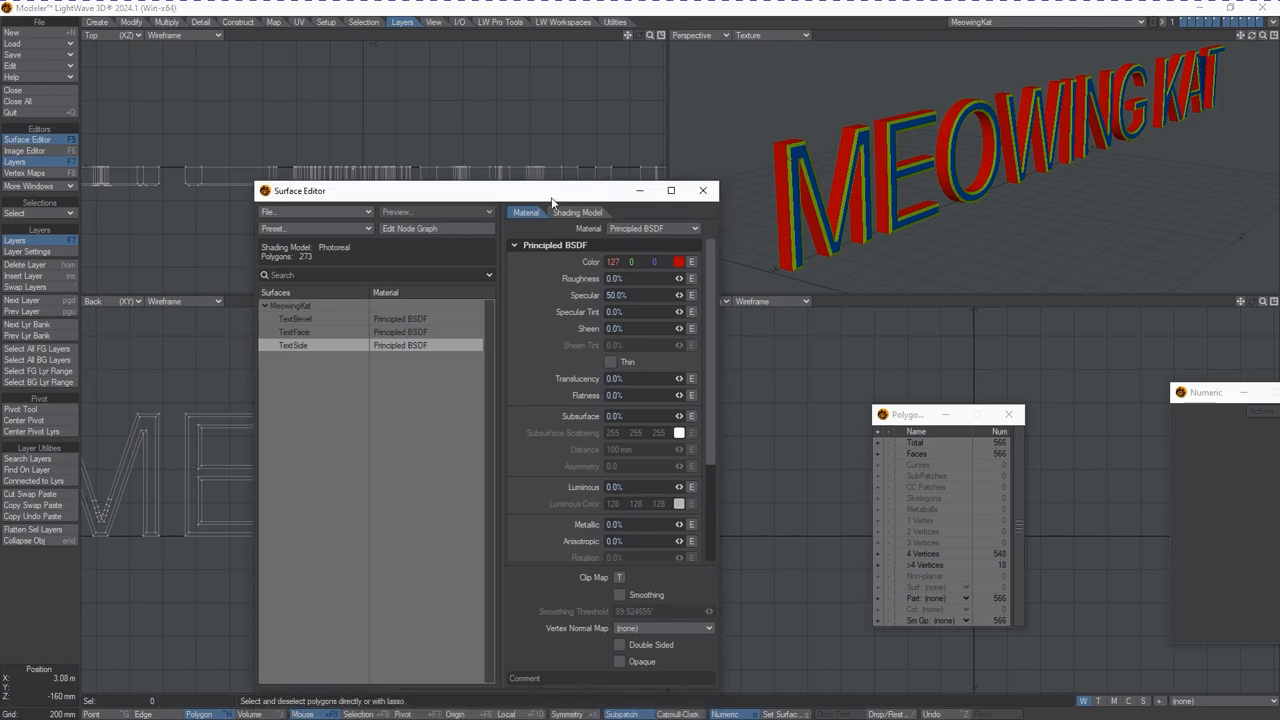
key("alt+Tab")
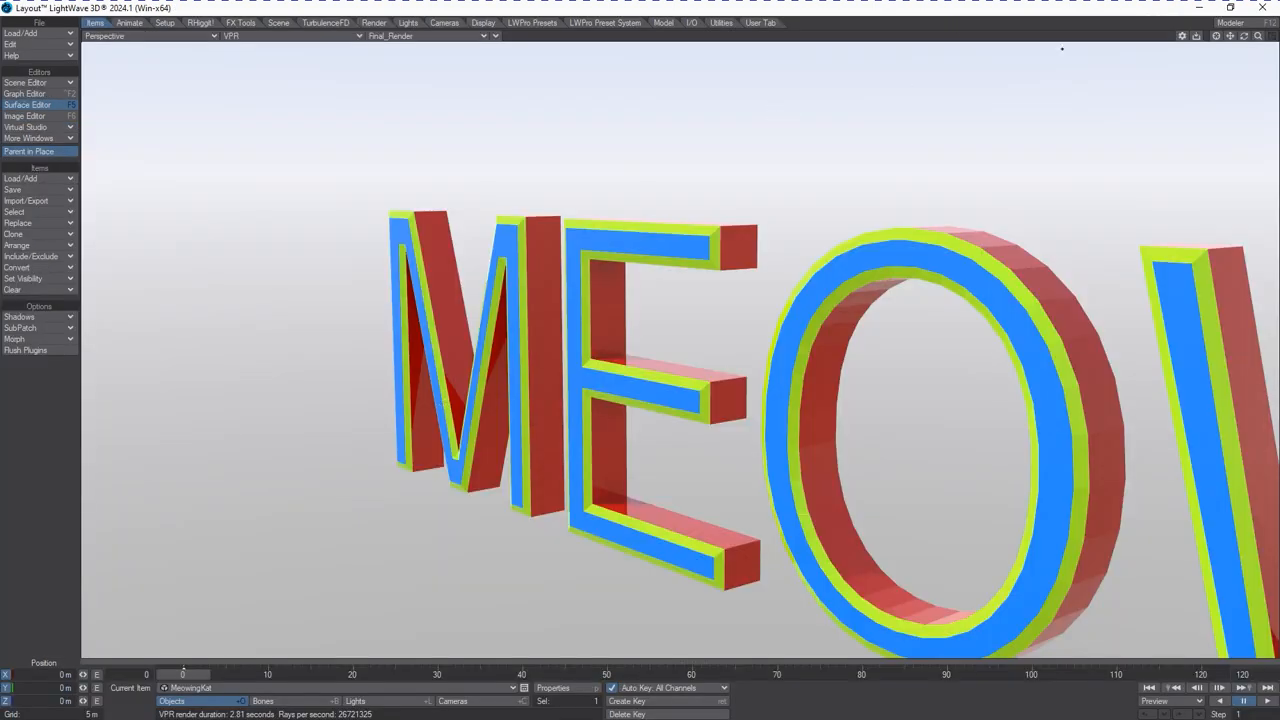
- Frame the whole text in Layout and parent the MeowingKat:E through MeowingKat:T layers to MeowingKat in the Scene Editor
left_click_drag(1258, 37, 1258, 39)
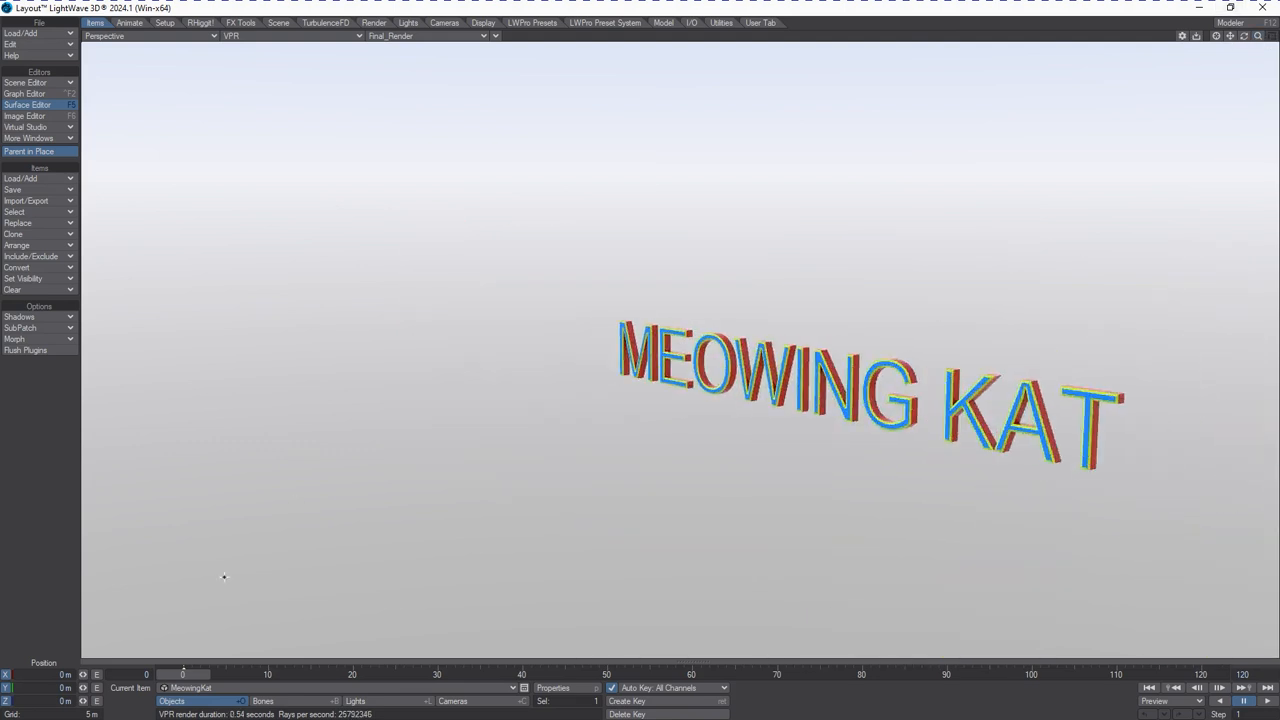
left_click(45, 82)
left_click(54, 102)
left_click(52, 84)
left_click(50, 82)
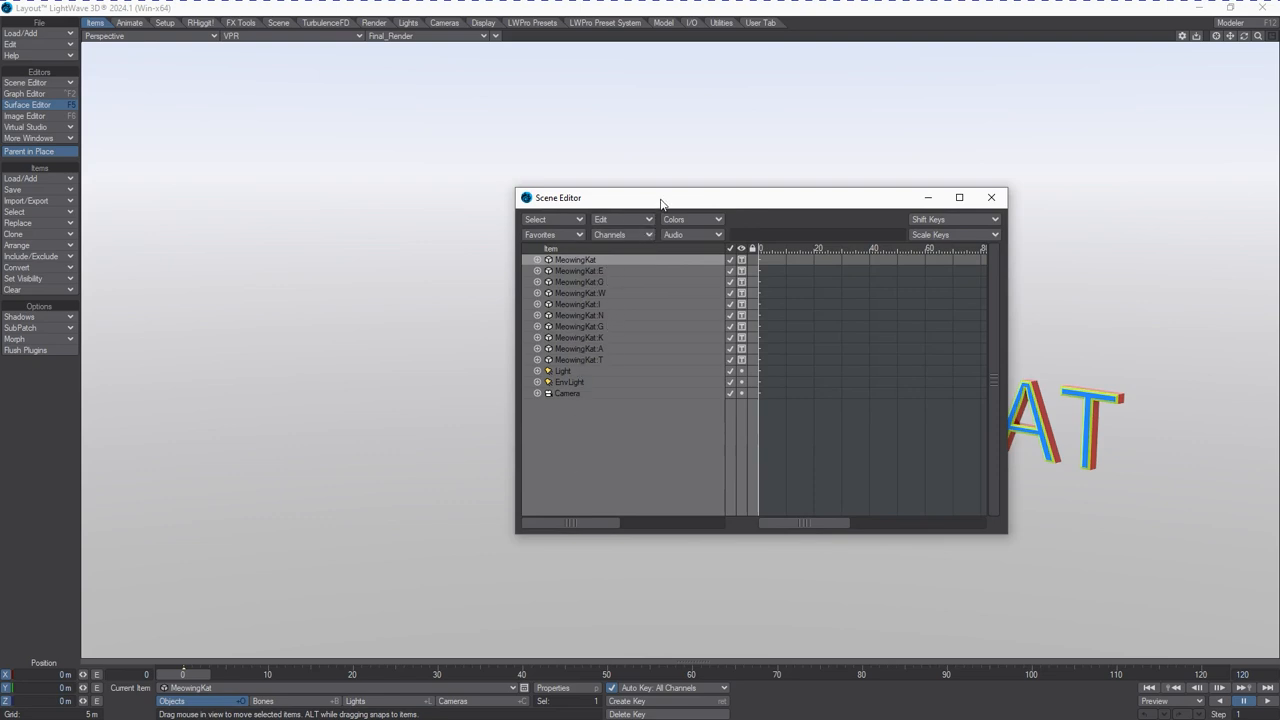
left_click_drag(660, 198, 376, 283)
left_click(300, 356)
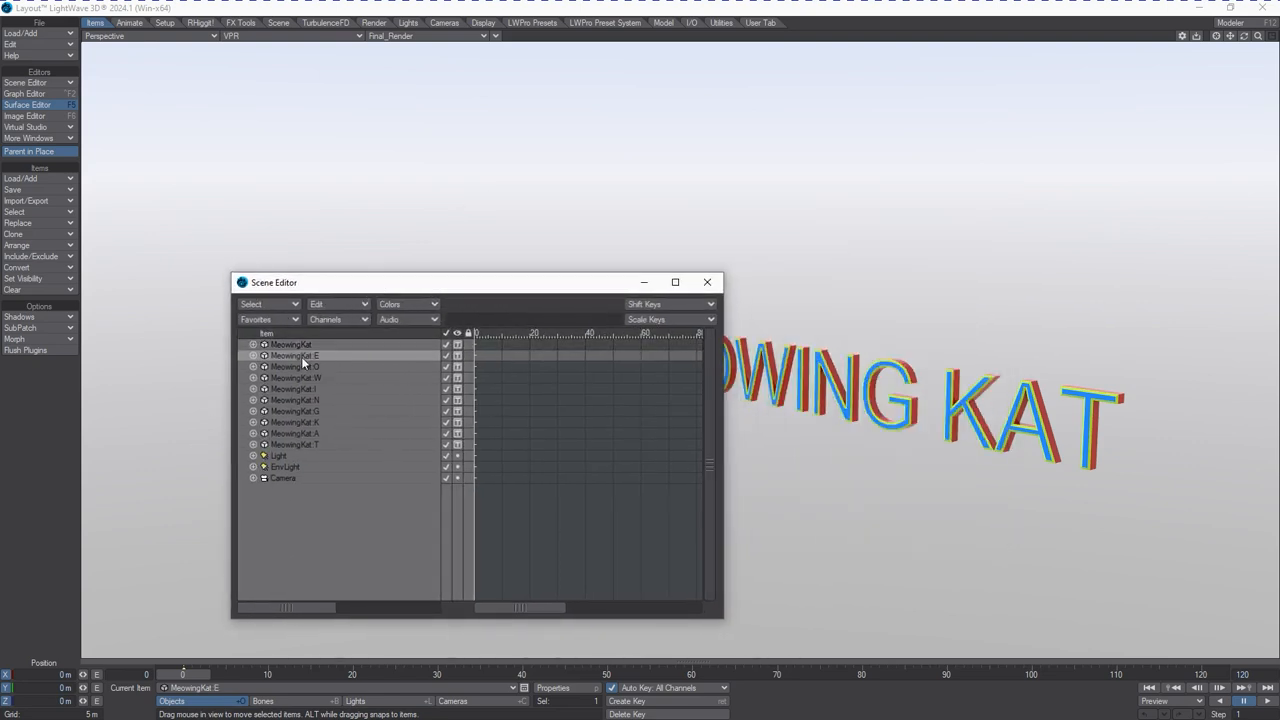
left_click(307, 446, "shift")
left_click_drag(310, 358, 331, 343)
left_click_drag(402, 293, 292, 249)
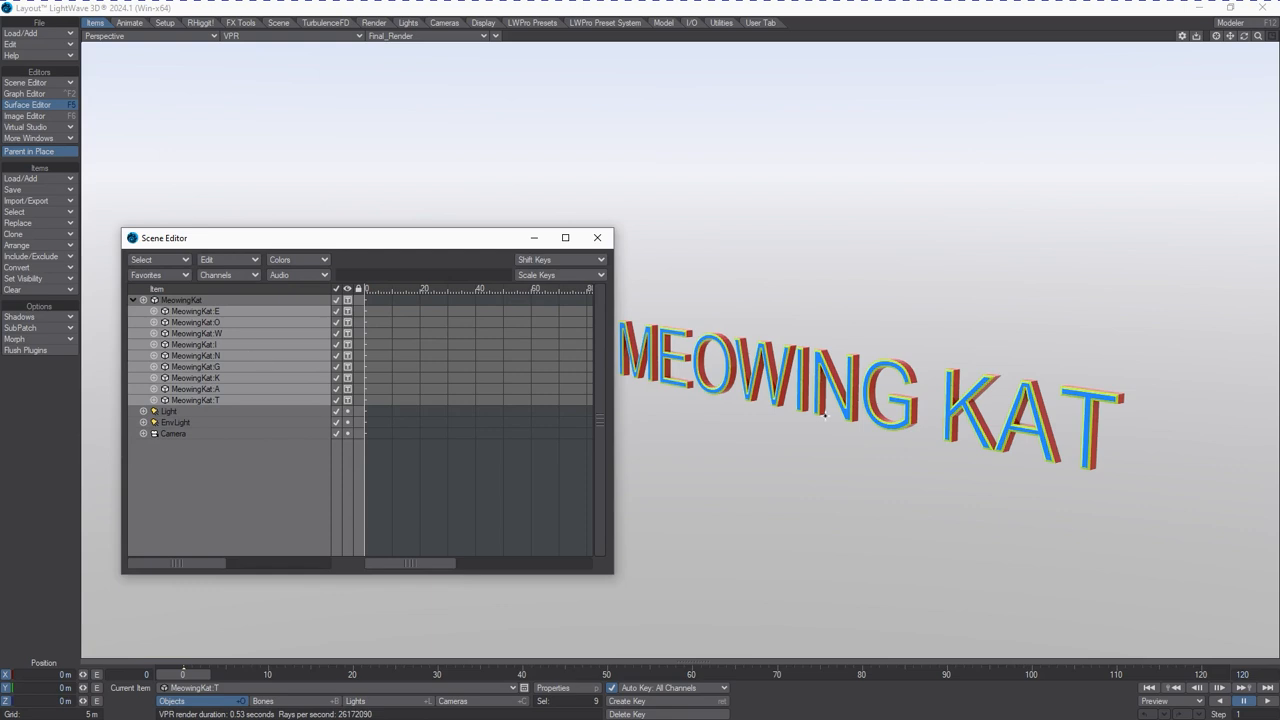
left_click(590, 243)
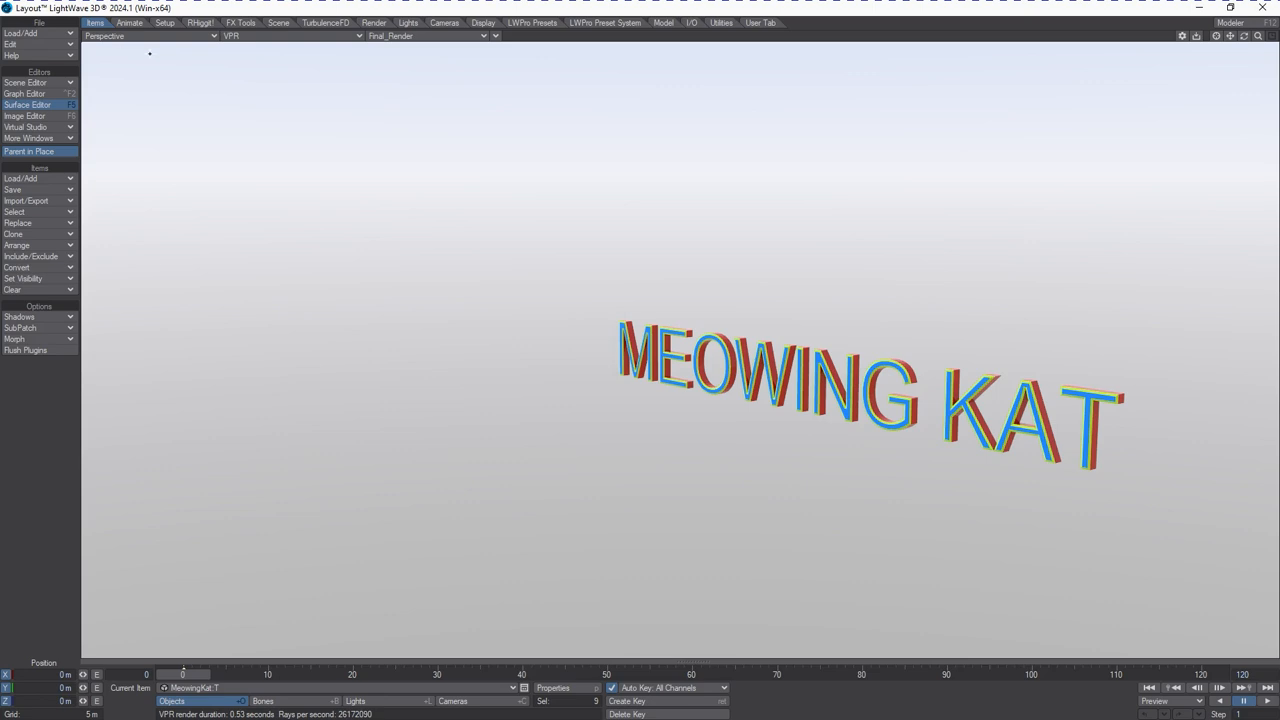
- Clear the Layout scene without saving the scene or the MeowingKat object
left_click(39, 22)
key("Escape")
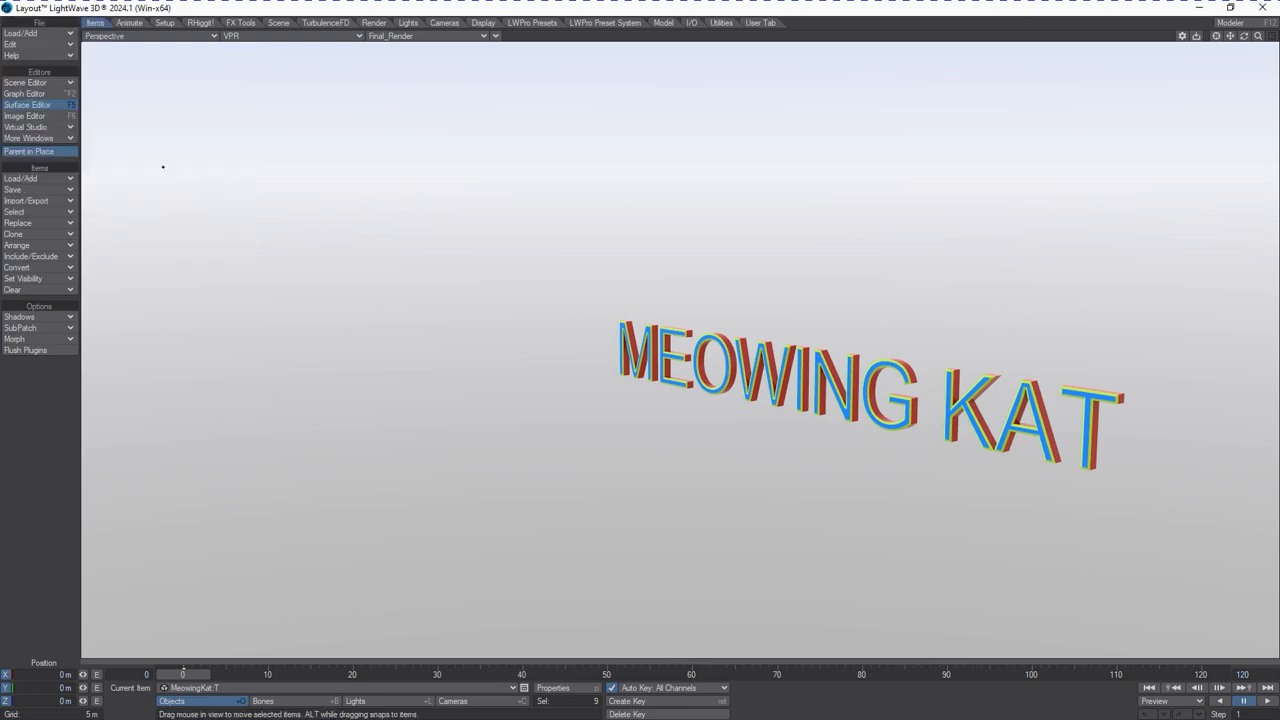
left_click(39, 22)
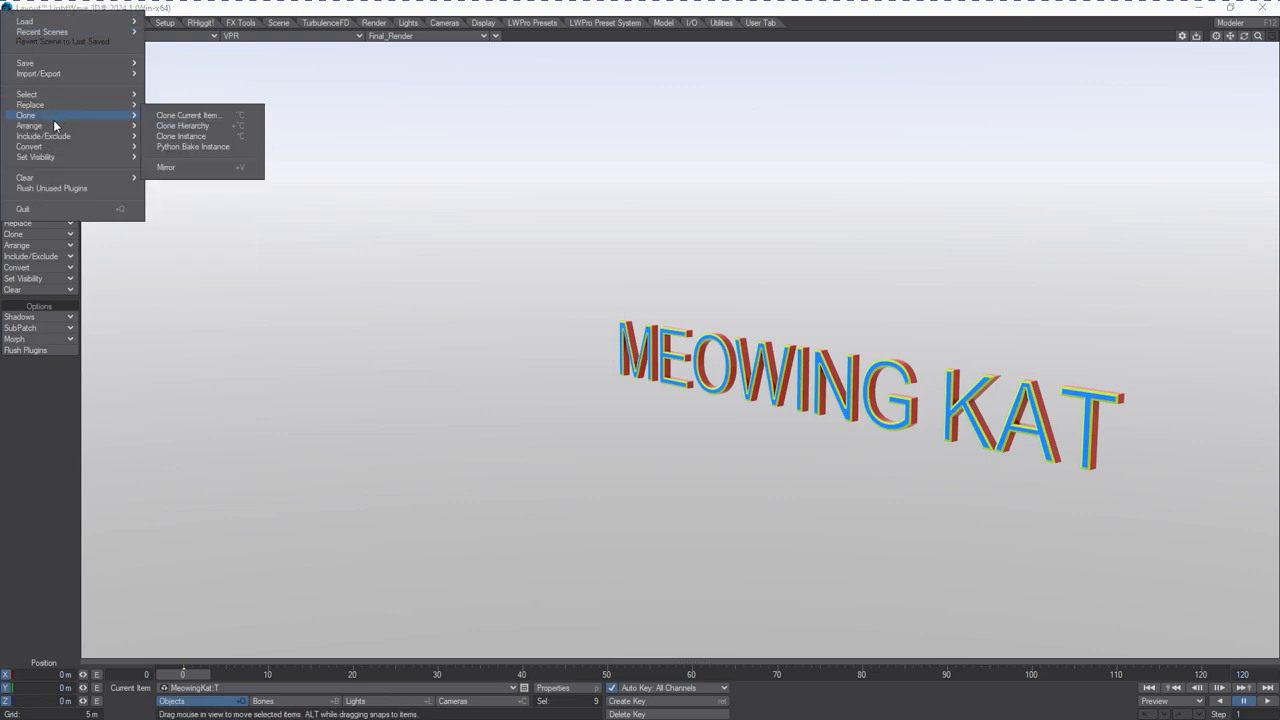
mouse_move(45, 177)
left_click(164, 179)
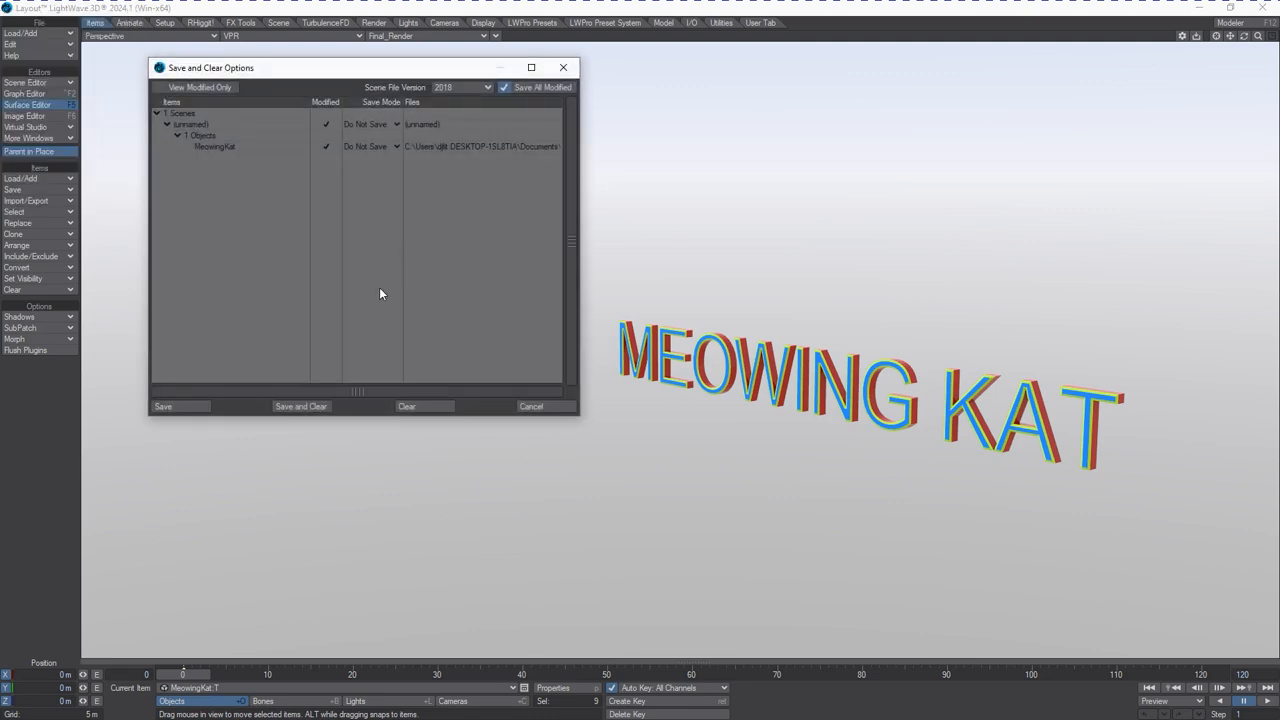
left_click(443, 405)
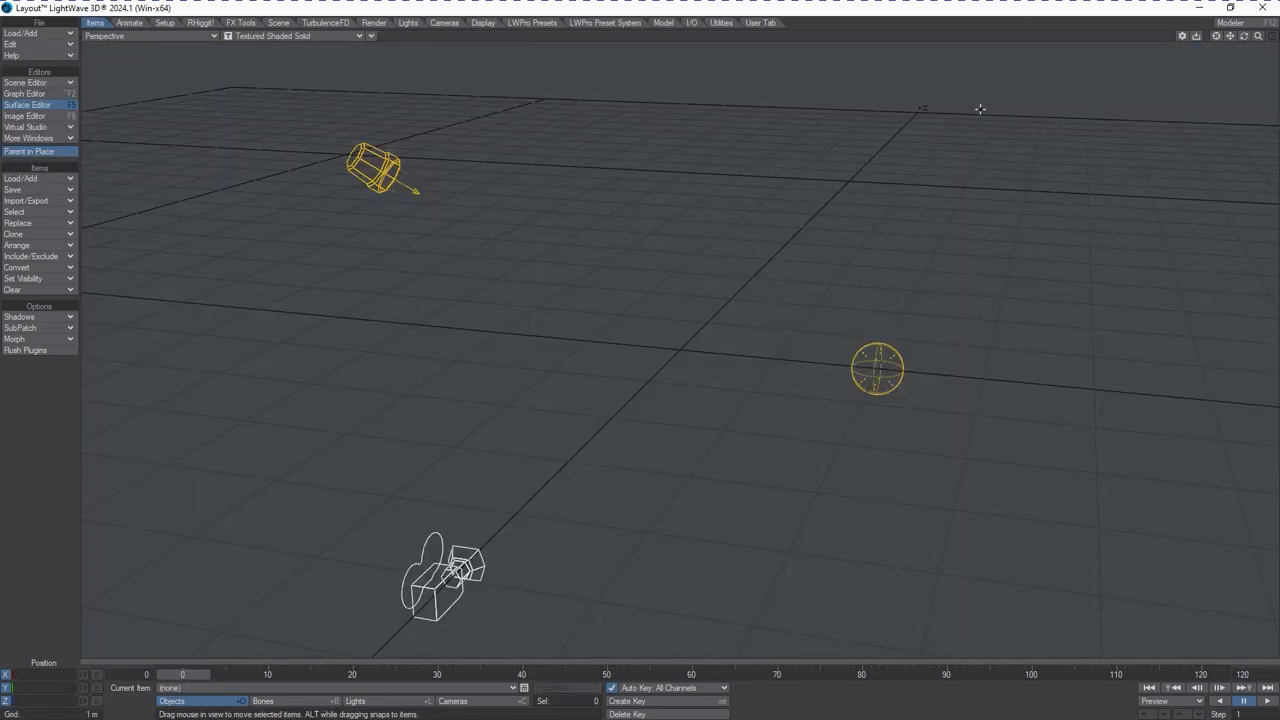
- Return to Modeler, close the MeowingKat object, move the Surface Editor aside, and hide the Layers window
left_click(1201, 6)
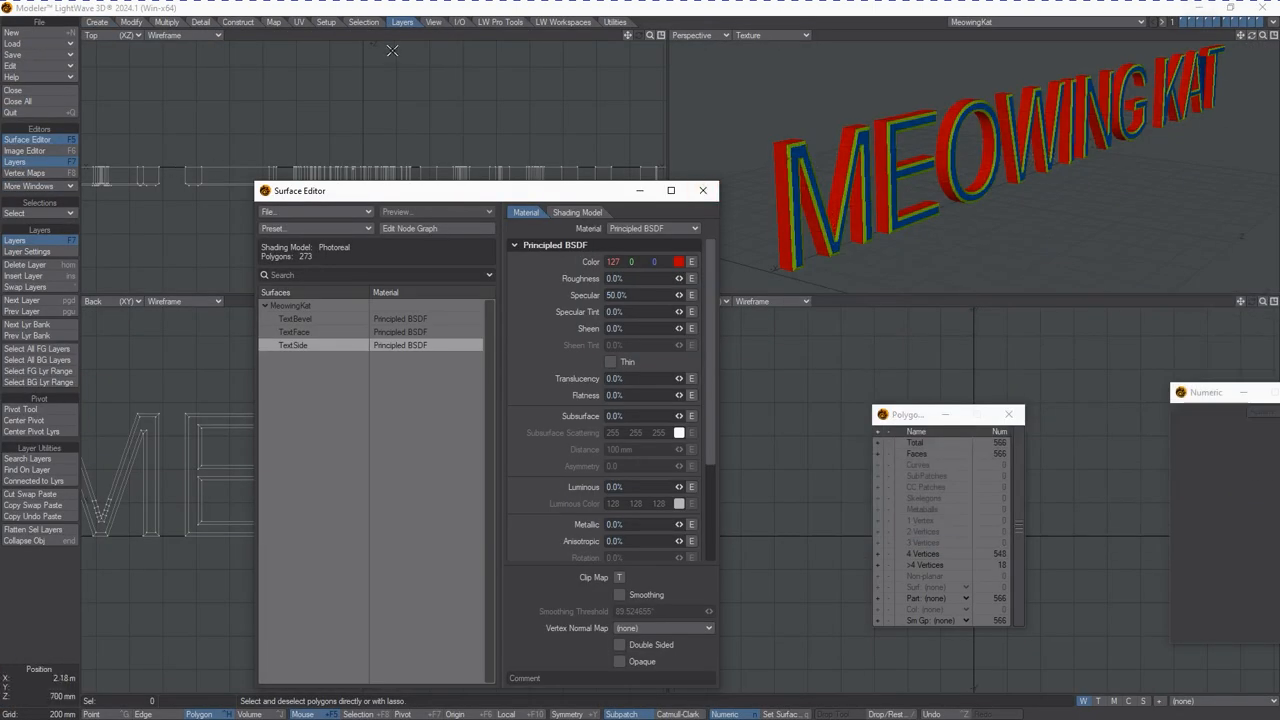
left_click(21, 94)
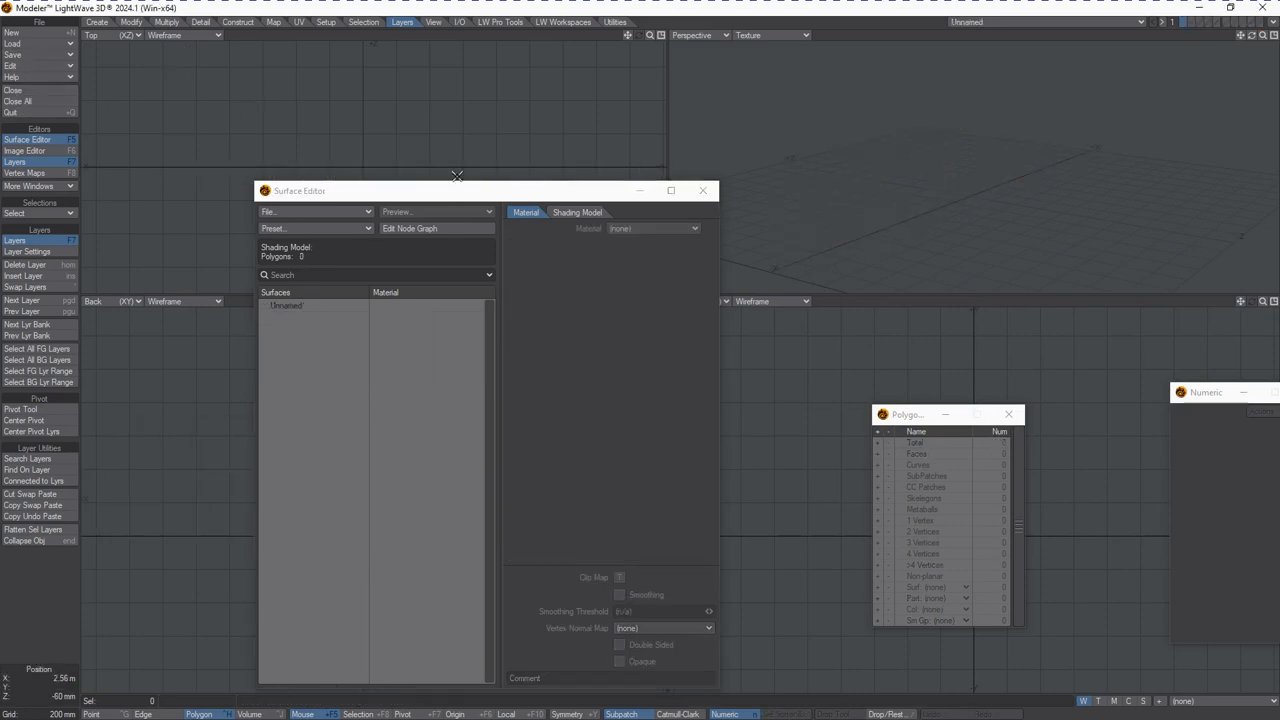
left_click_drag(447, 199, 1279, 194)
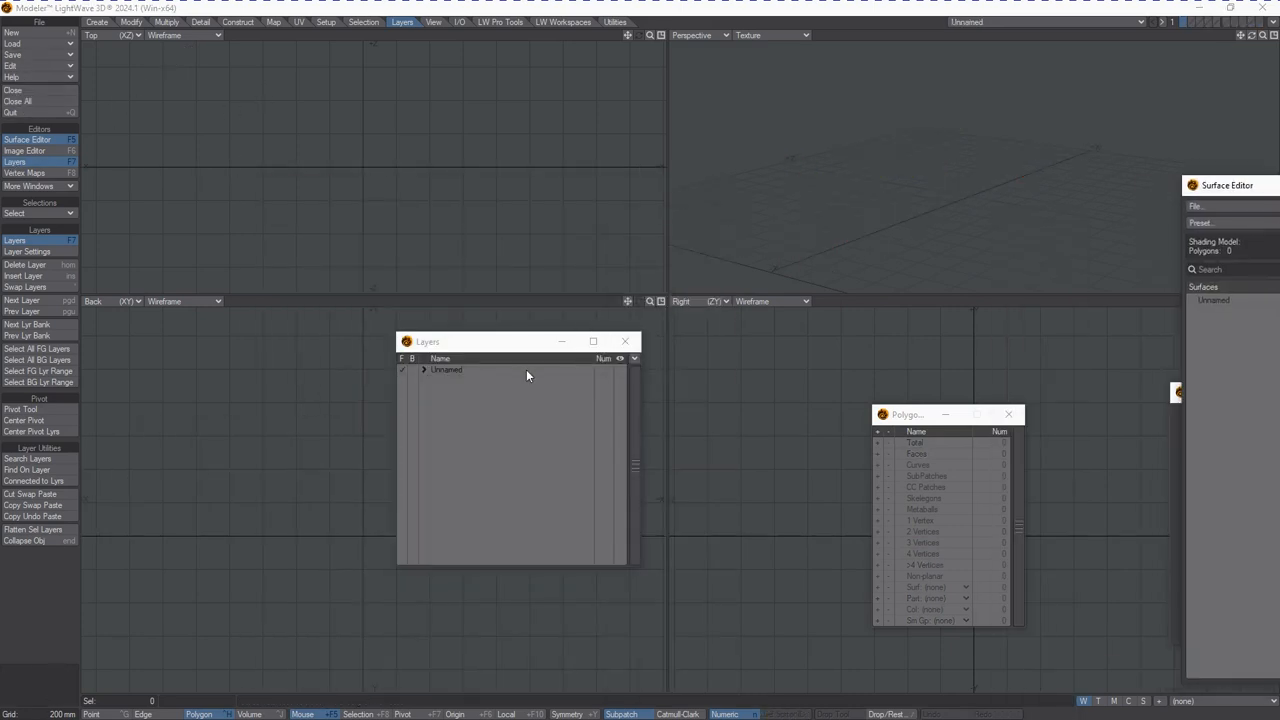
key("F7")
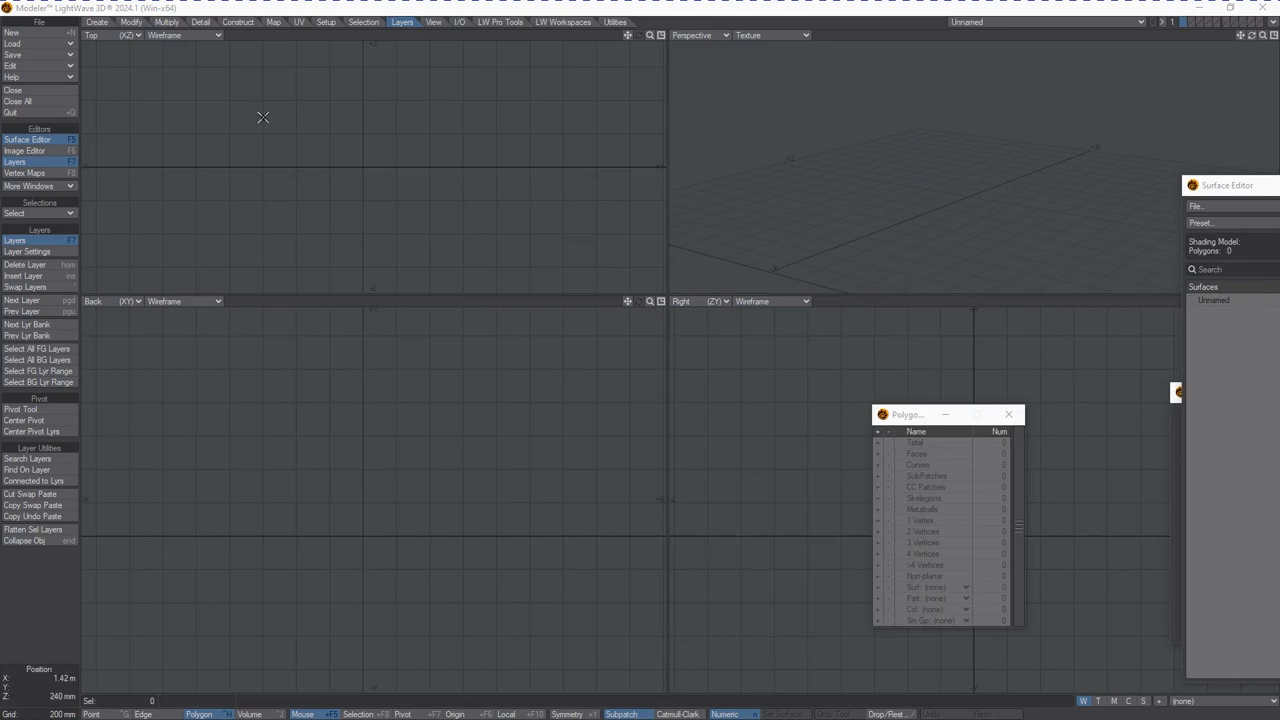
- Create a MEOW logo with the Logo tool at 500 mm extrusion depth, inspect it in Perspective, and delete it
left_click(99, 24)
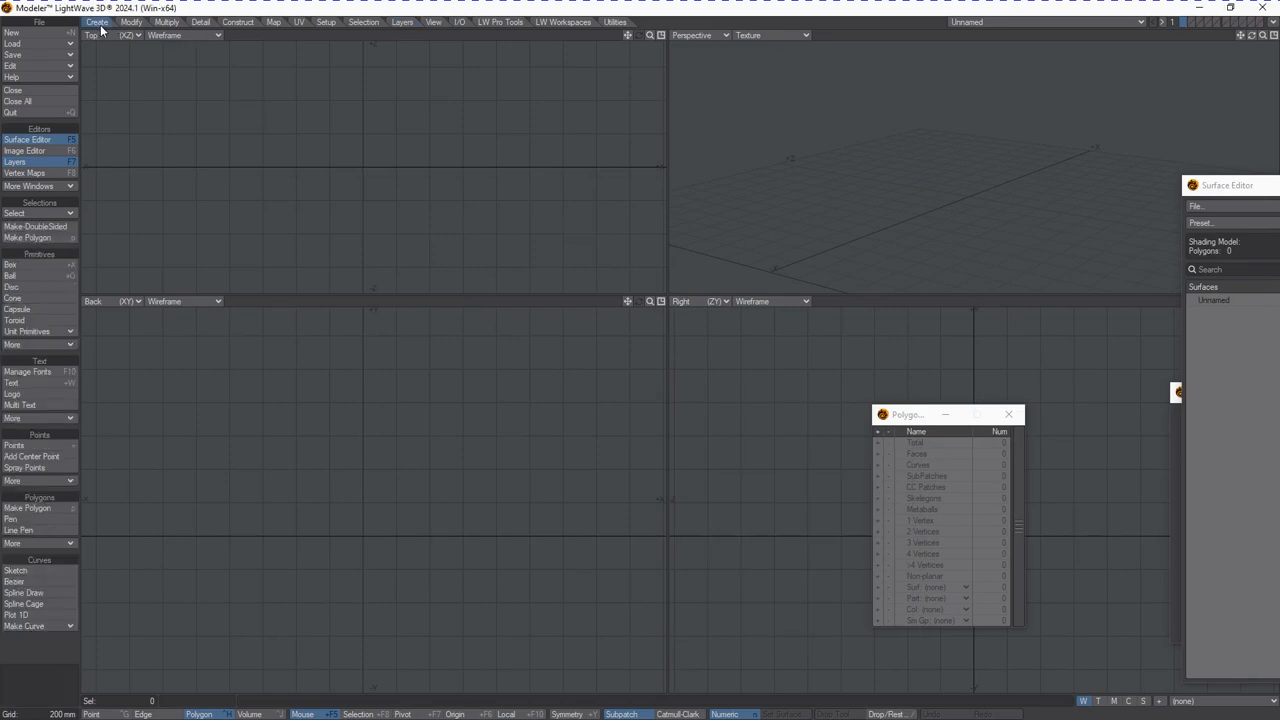
left_click(29, 395)
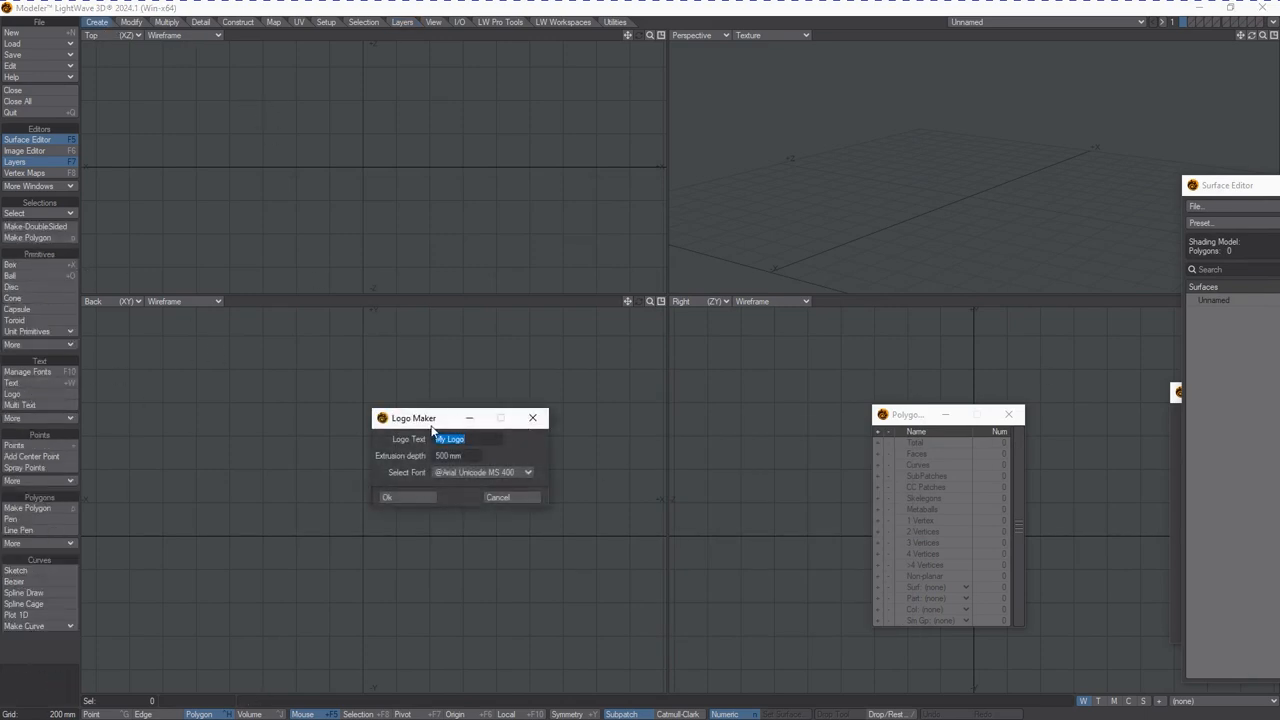
type("MEOW")
left_click(430, 498)
left_click_drag(1251, 36, 1246, 41)
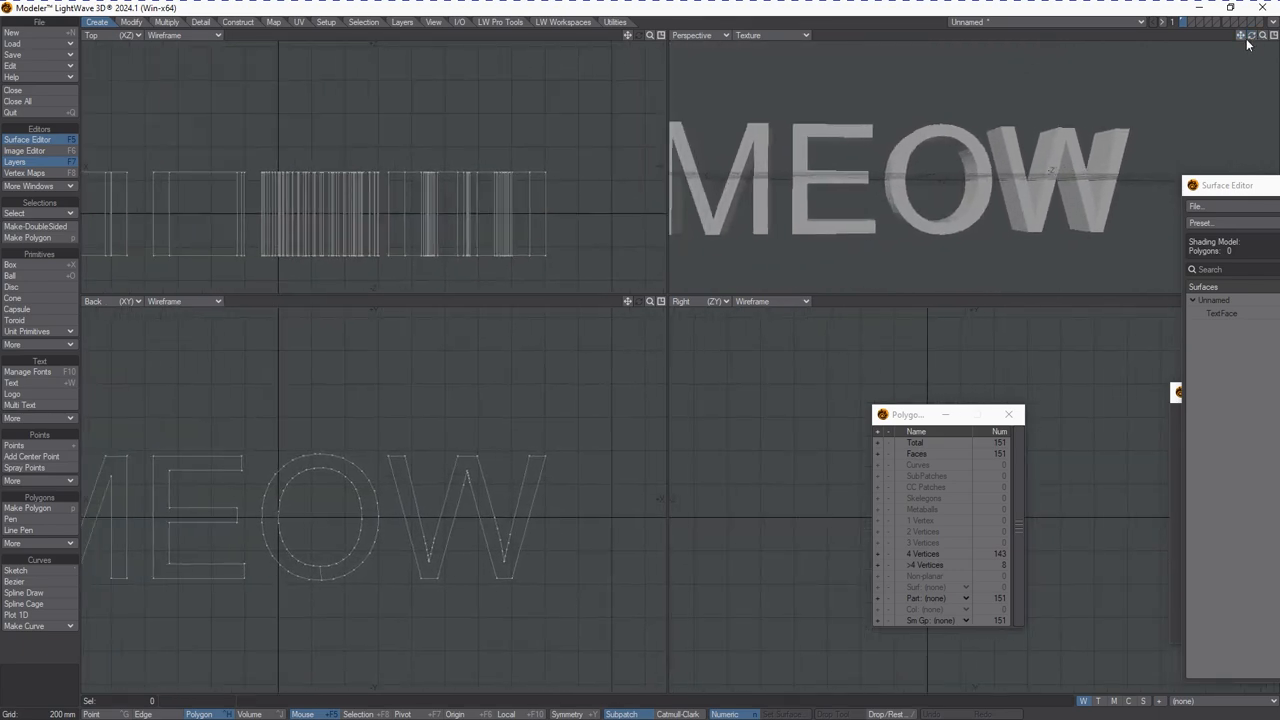
key("Delete")
- Add the line A LONG TIME MEOWING below MeowingKat in Multi Text and generate both lines centered on the X axis
left_click(12, 383)
left_click(45, 405)
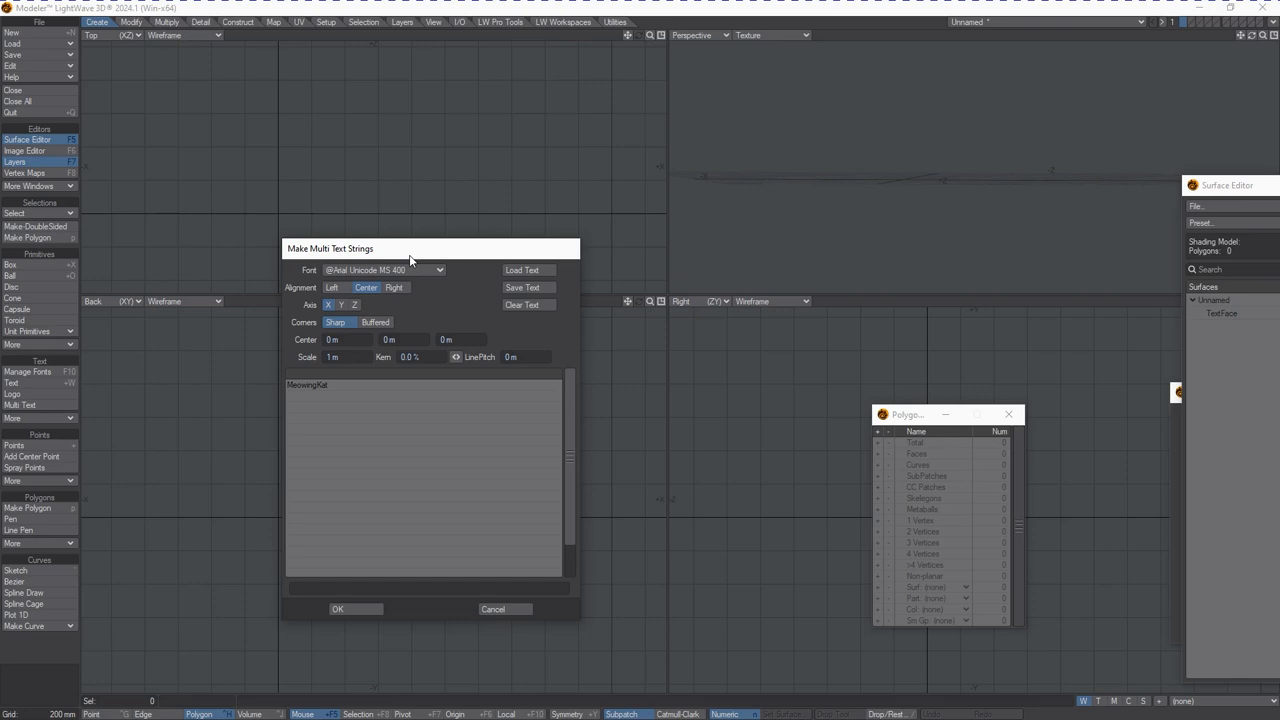
left_click(341, 395)
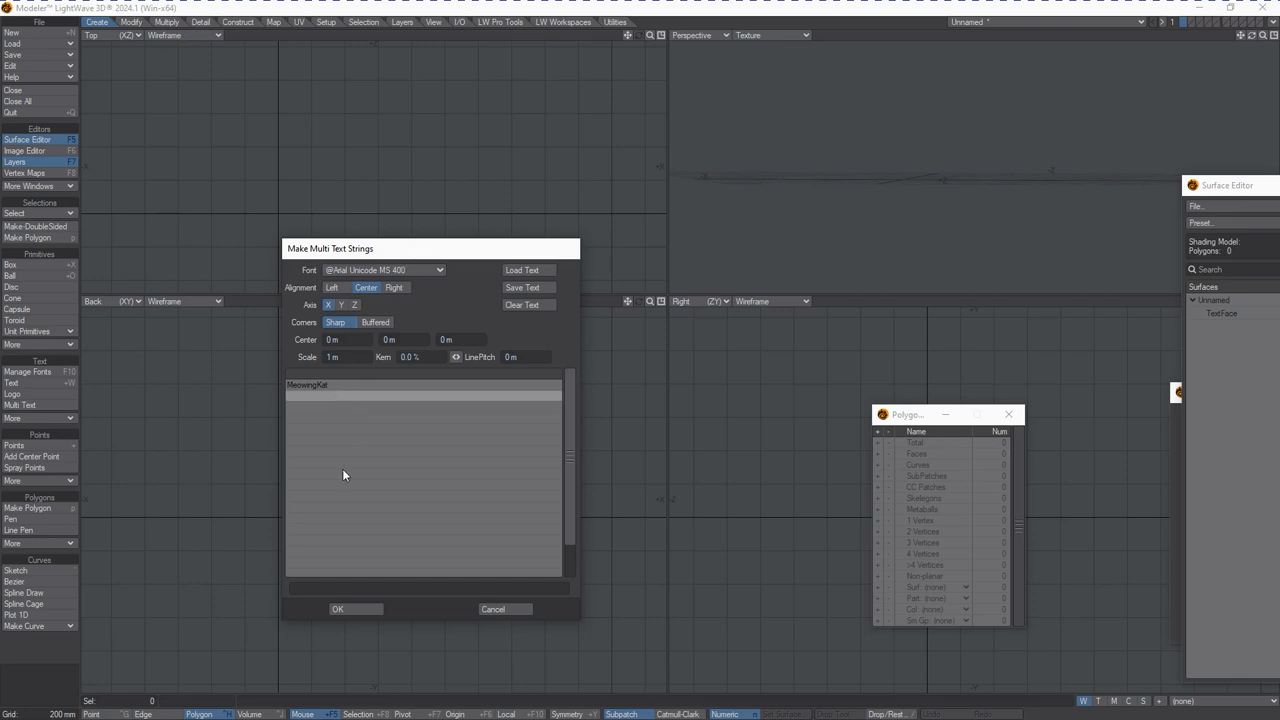
left_click(353, 386)
left_click(334, 397)
type("A LONG TIME MEOWING")
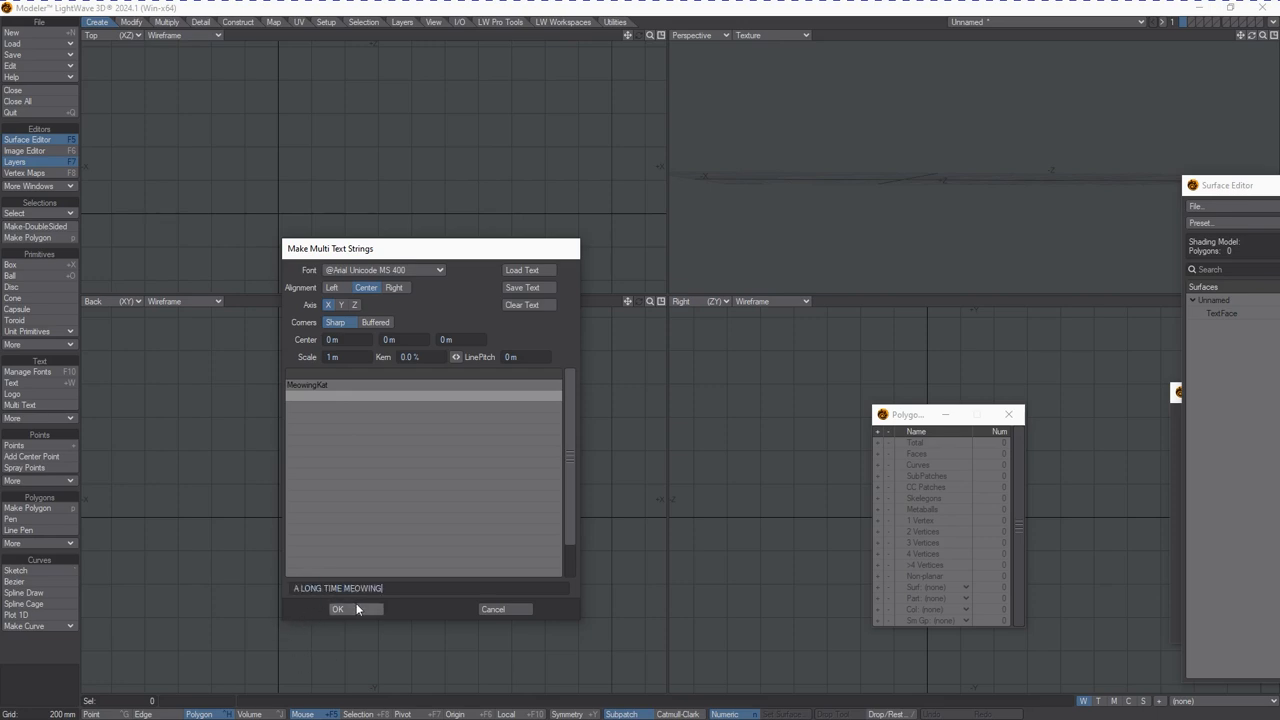
left_click(340, 609)
key("a")
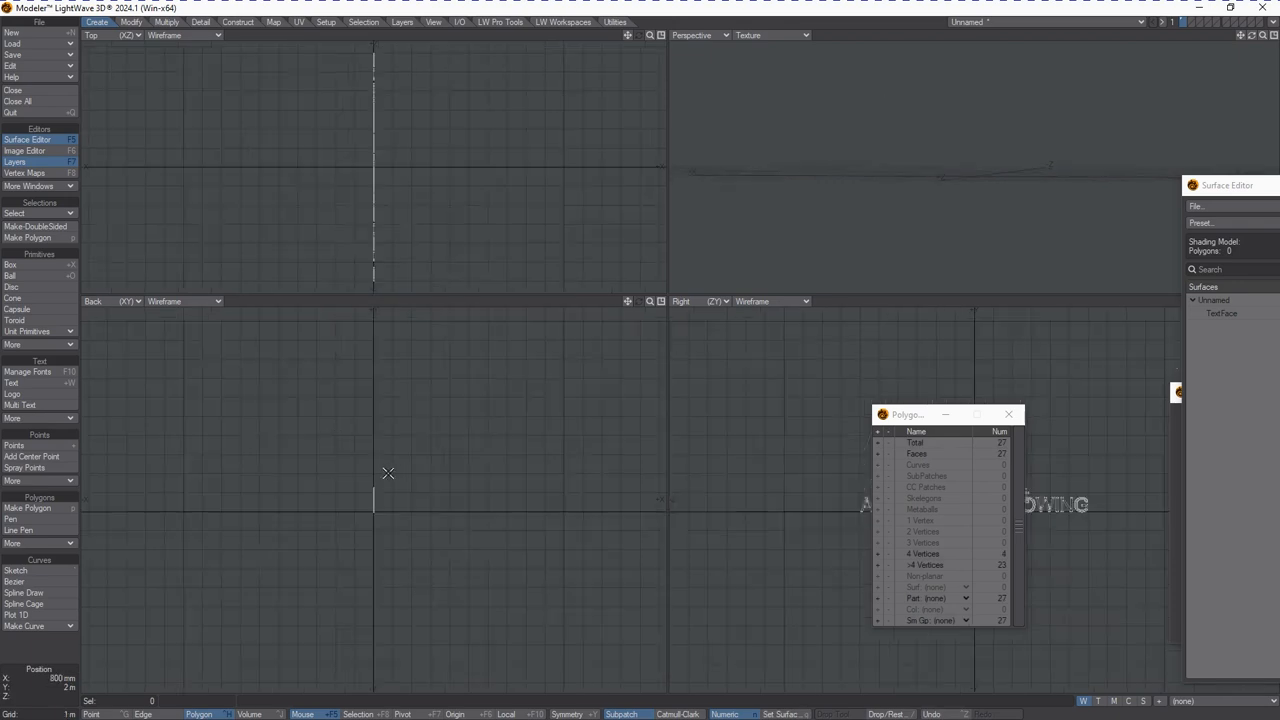
- Move the polygon statistics window aside, delete both text lines, and set Multi Text to 15% kerning on the Z axis
left_click_drag(904, 420, 1207, 530)
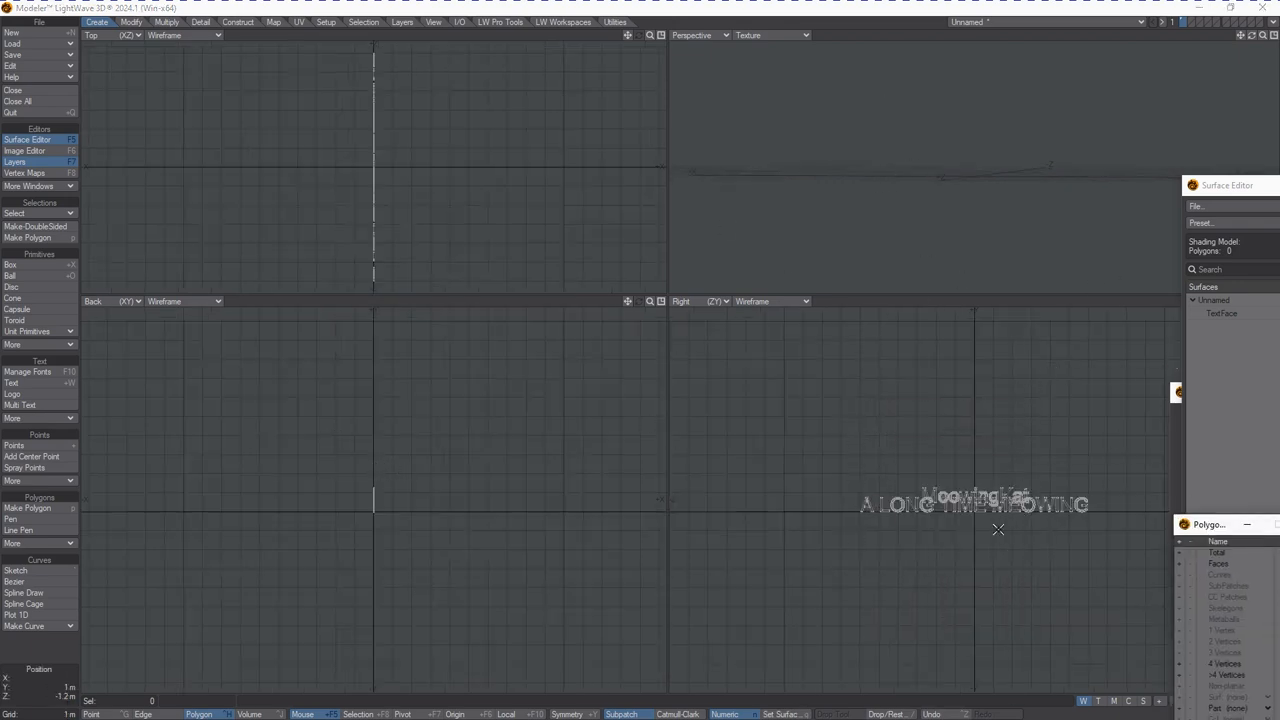
key("Delete")
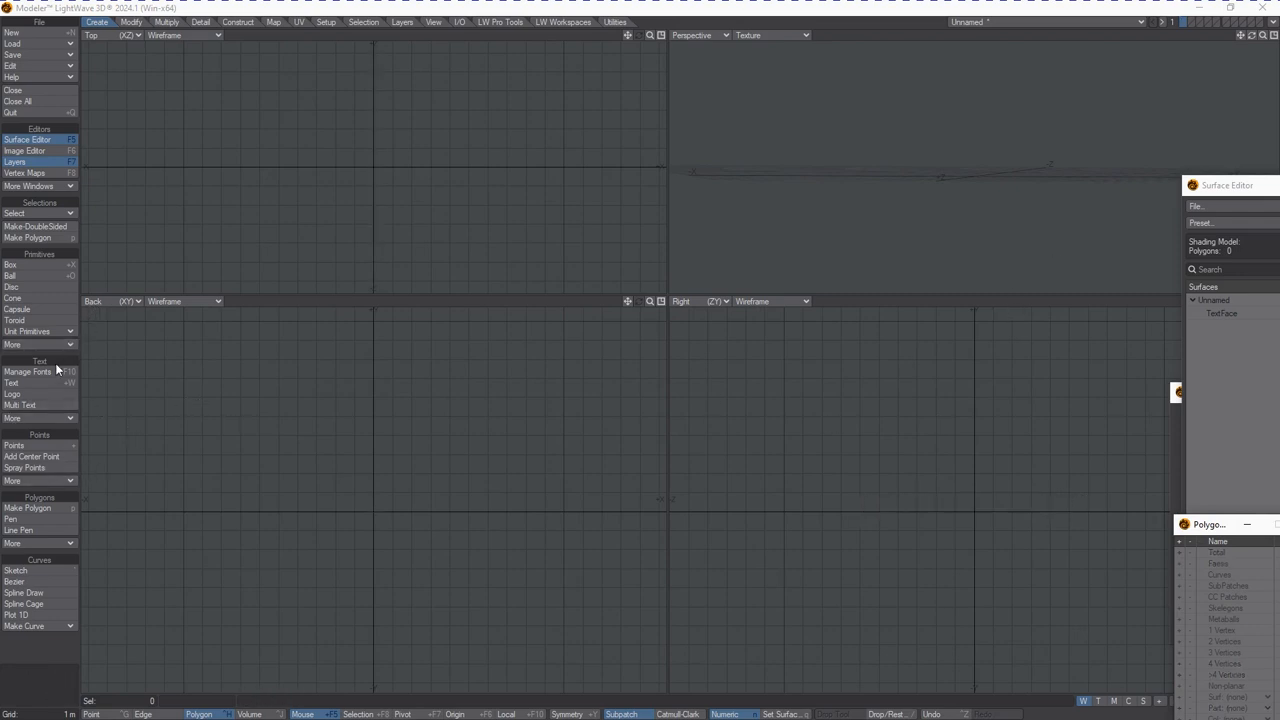
left_click(48, 417)
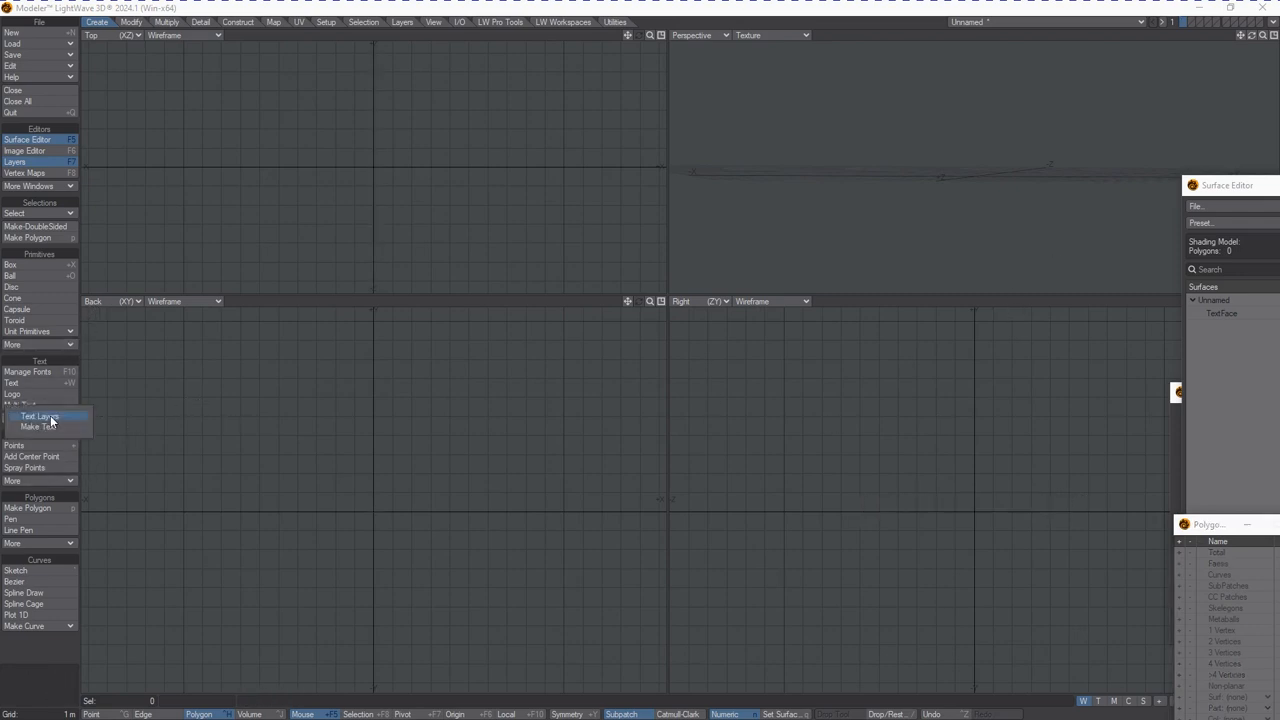
left_click(46, 405)
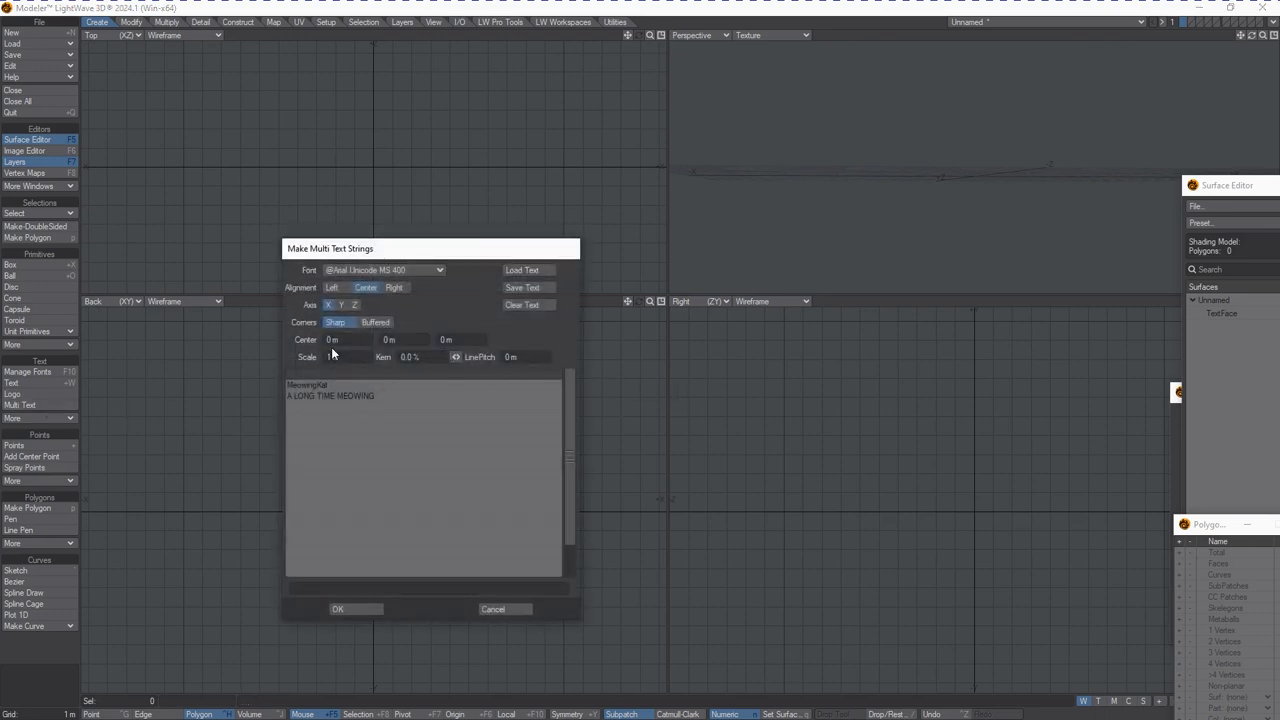
left_click_drag(459, 357, 462, 357)
left_click(341, 305)
left_click(355, 306)
- Change the first Multi Text line to MEOWING KAT, add MEOW MOVIE COMPANY as the third line, and generate the text
left_click(400, 397)
left_click(349, 384)
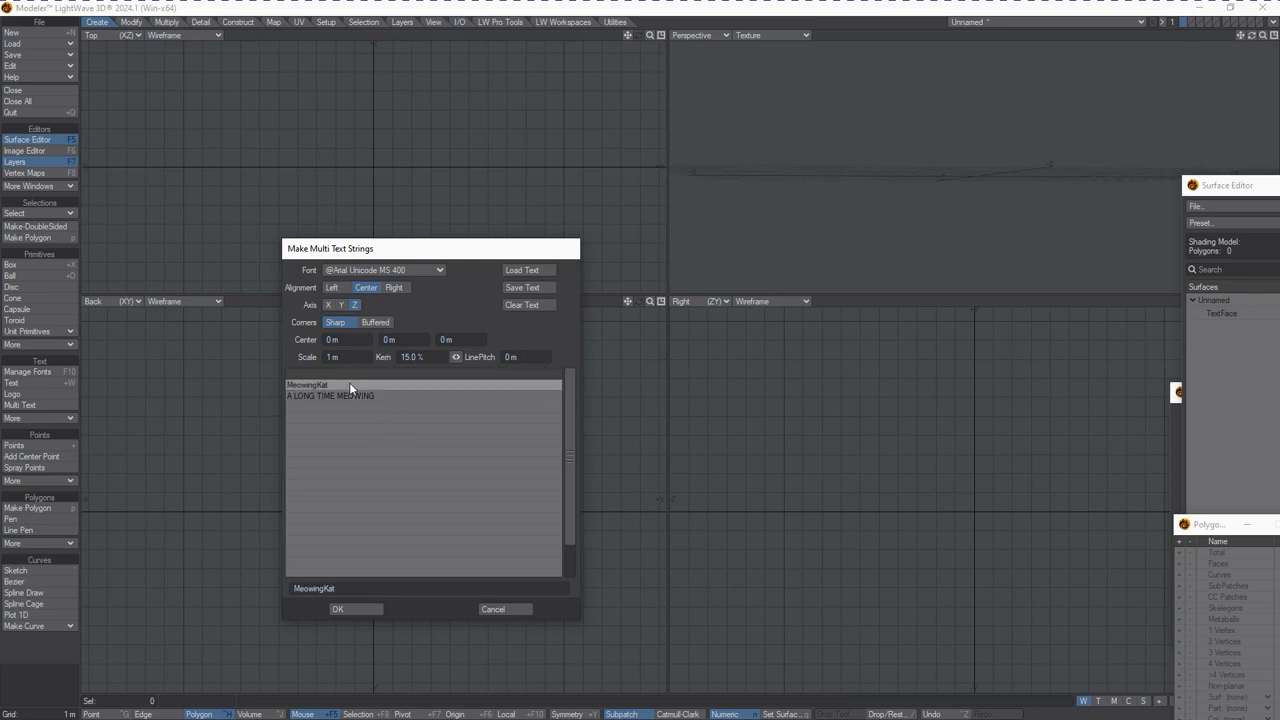
left_click_drag(352, 589, 204, 575)
type("MEOWINGKAT")
key("Return")
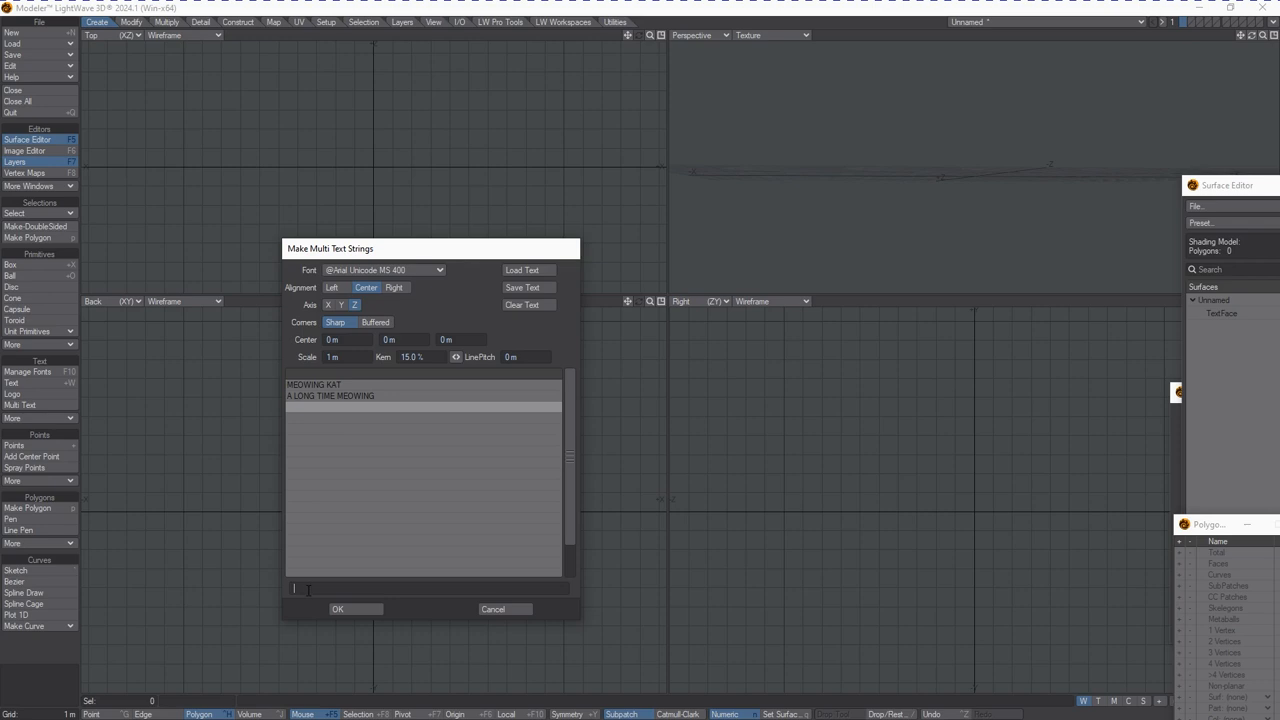
type("MEOW MOVIEWCOMPANY")
left_click(353, 609)
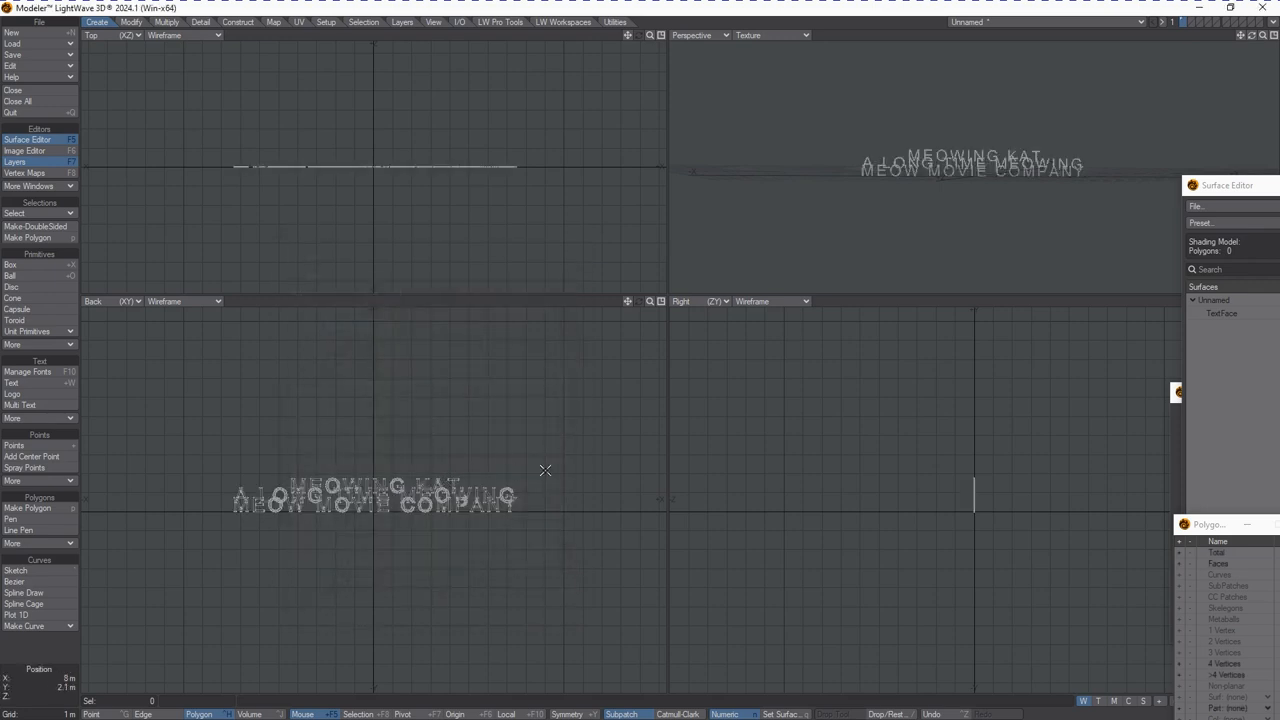
- Enlarge the view of the overlapping text and undo the creation of all three lines one by one
left_click_drag(650, 302, 154, 633)
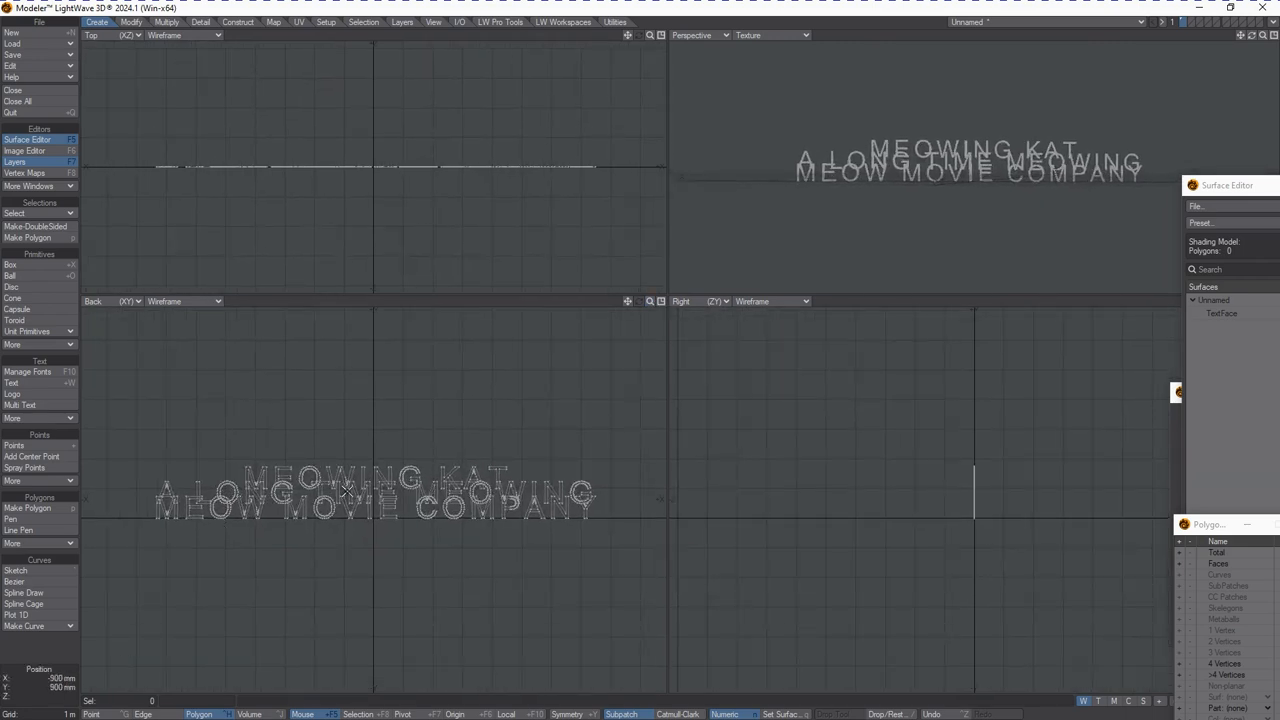
key("ctrl+z")
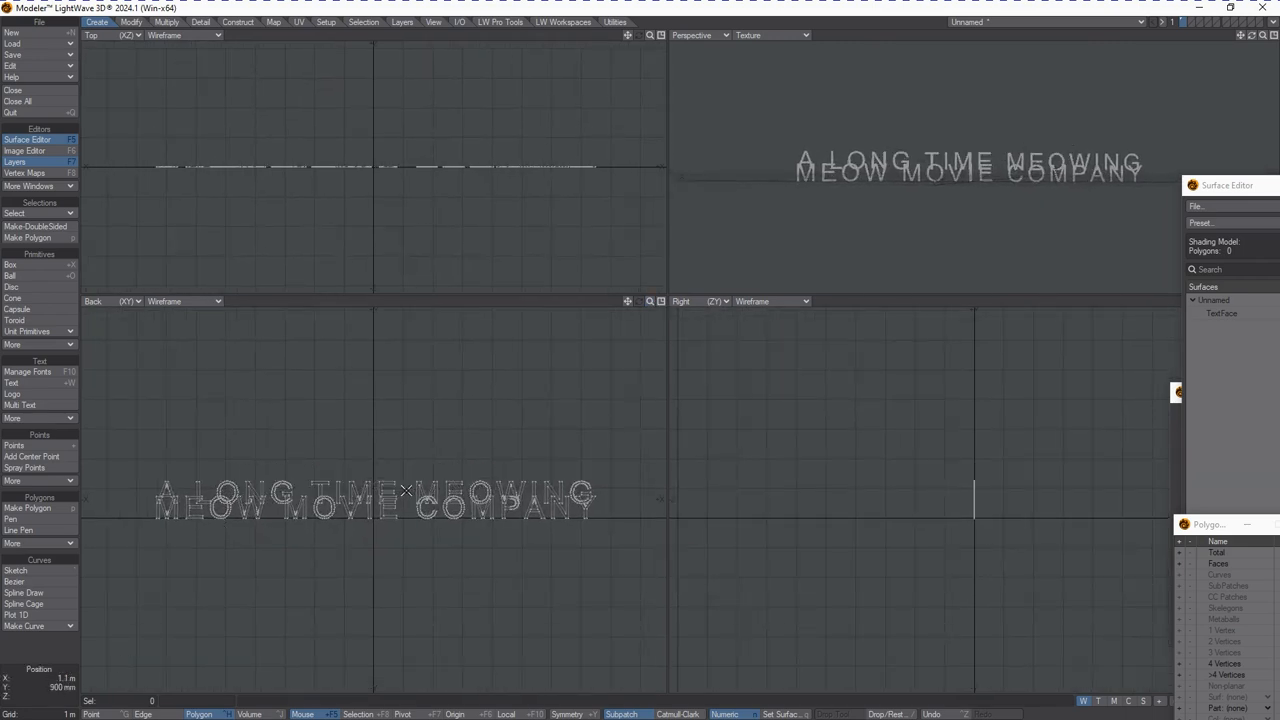
key("ctrl+z")
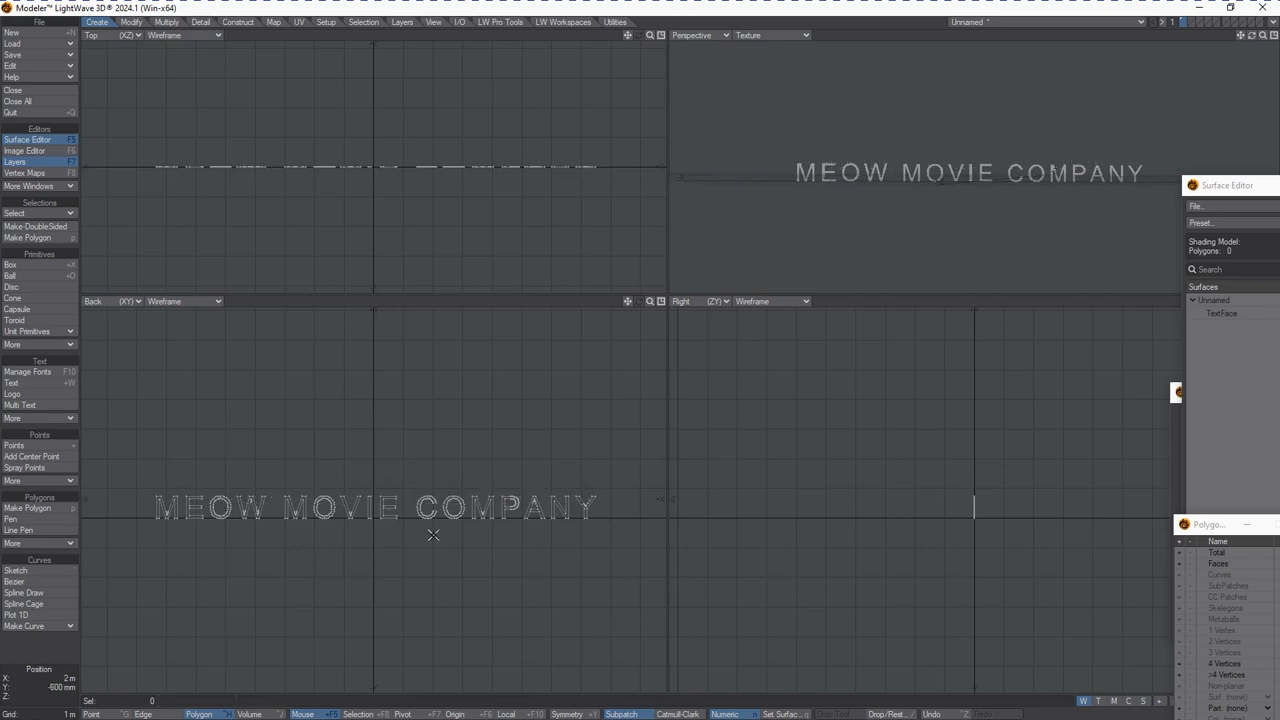
key("ctrl+z")
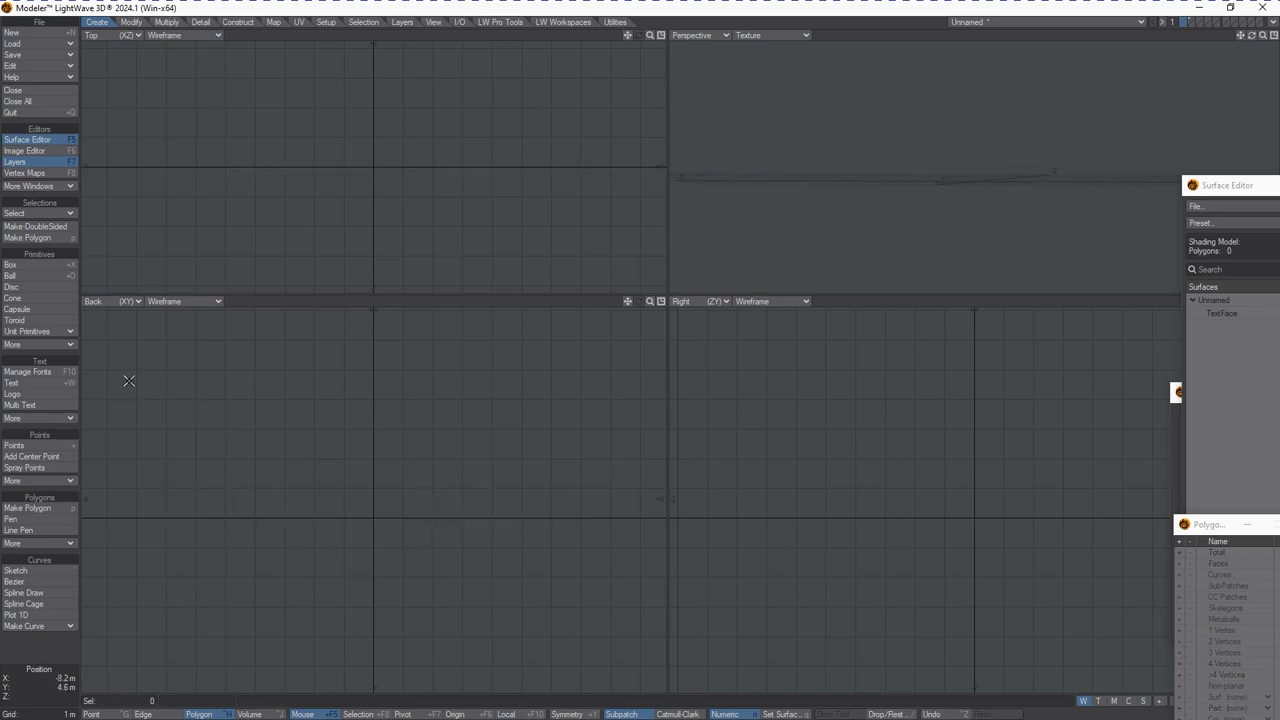
- Reopen Multi Text and cut the line A LONG TIME MEOWING from the second row
left_click(44, 405)
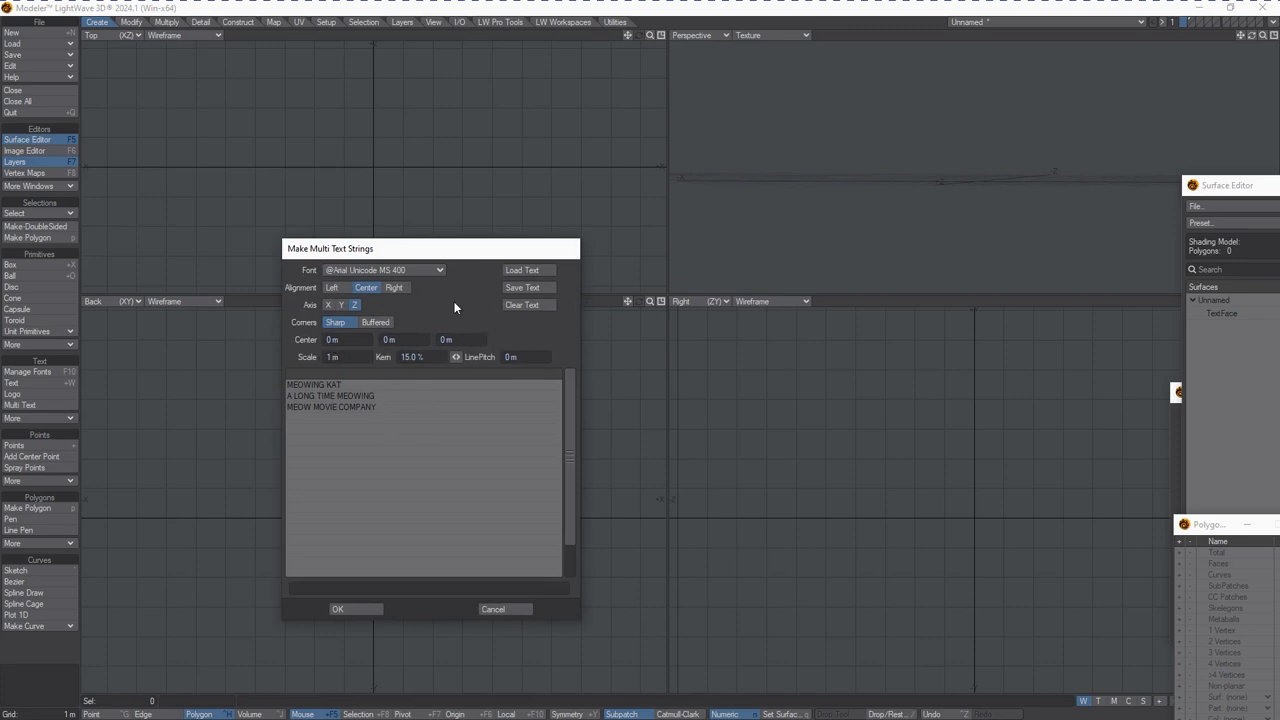
left_click(434, 268)
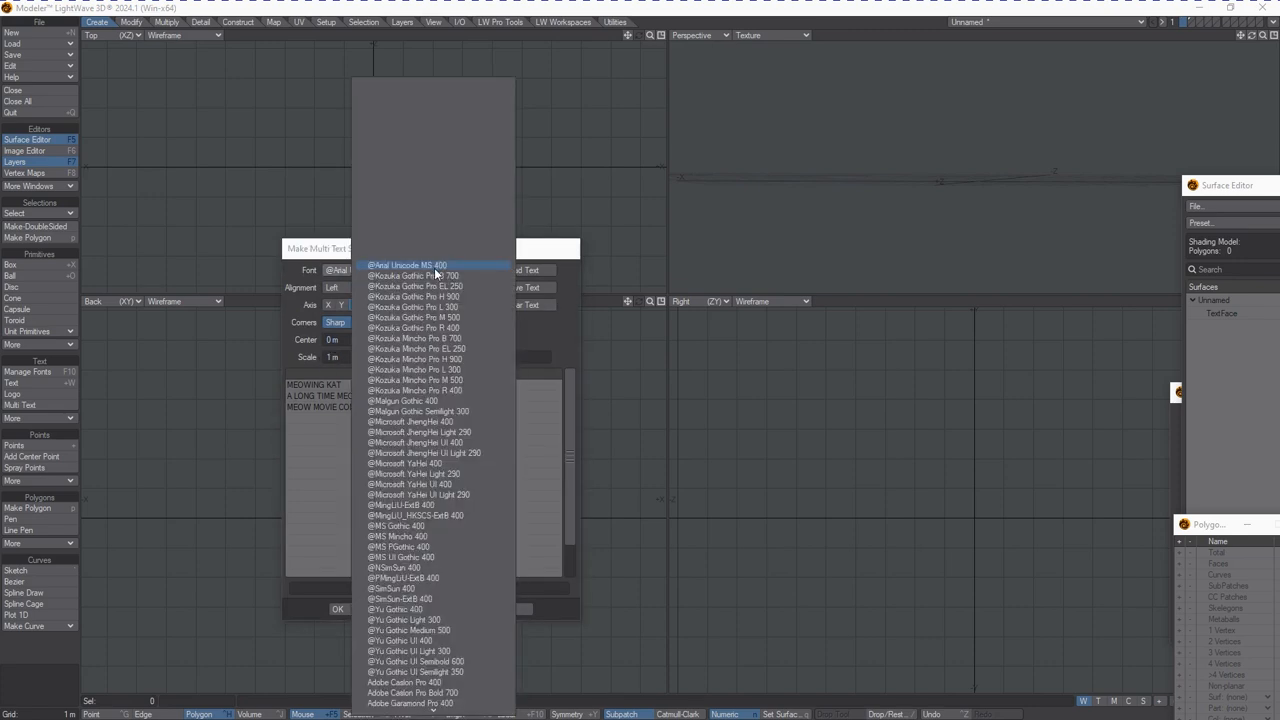
left_click(527, 348)
left_click(363, 384)
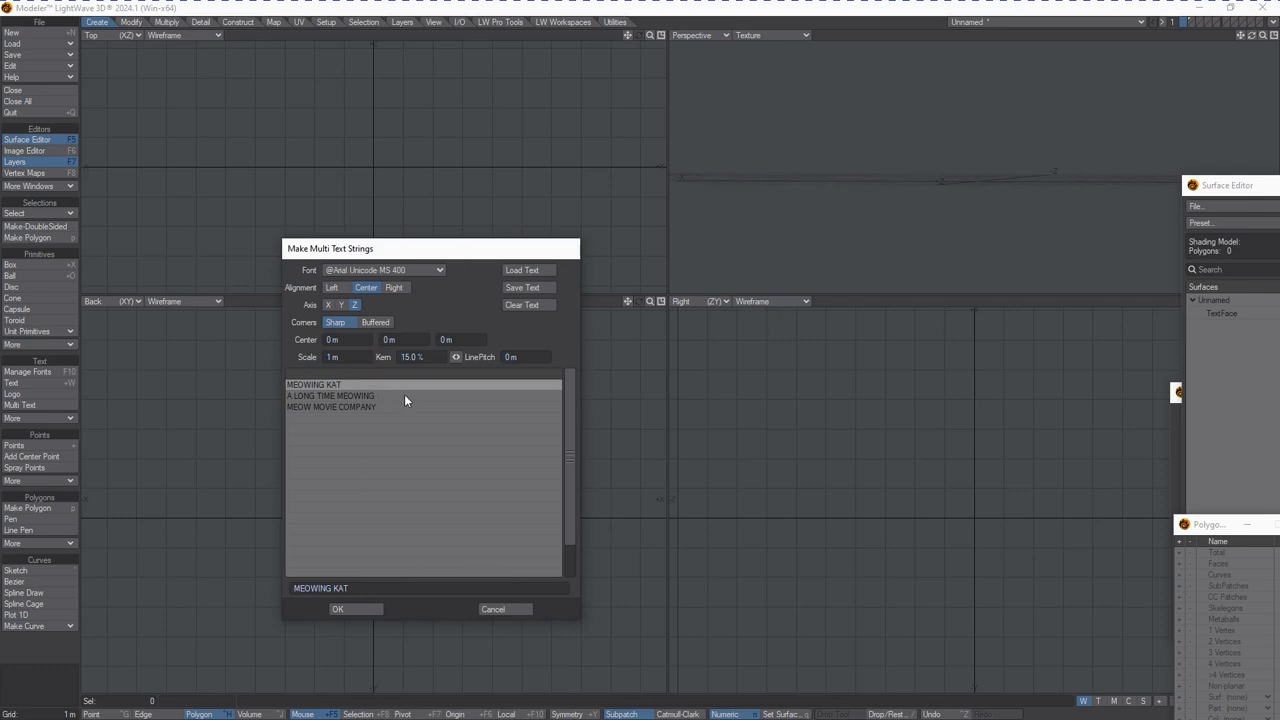
left_click(335, 396)
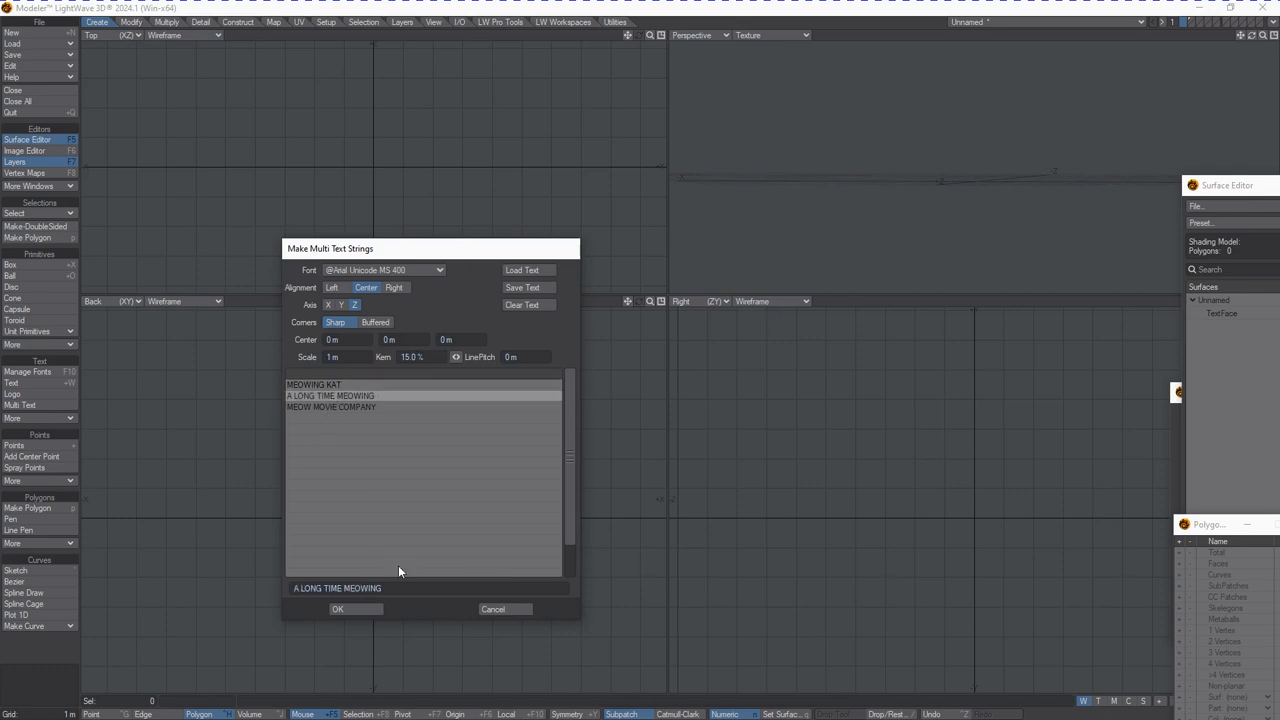
left_click_drag(389, 586, 211, 587)
key("ctrl+c")
key("BackSpace")
- Paste A LONG TIME MEOWING two rows below MEOW MOVIE COMPANY and generate the centered text
left_click(360, 408)
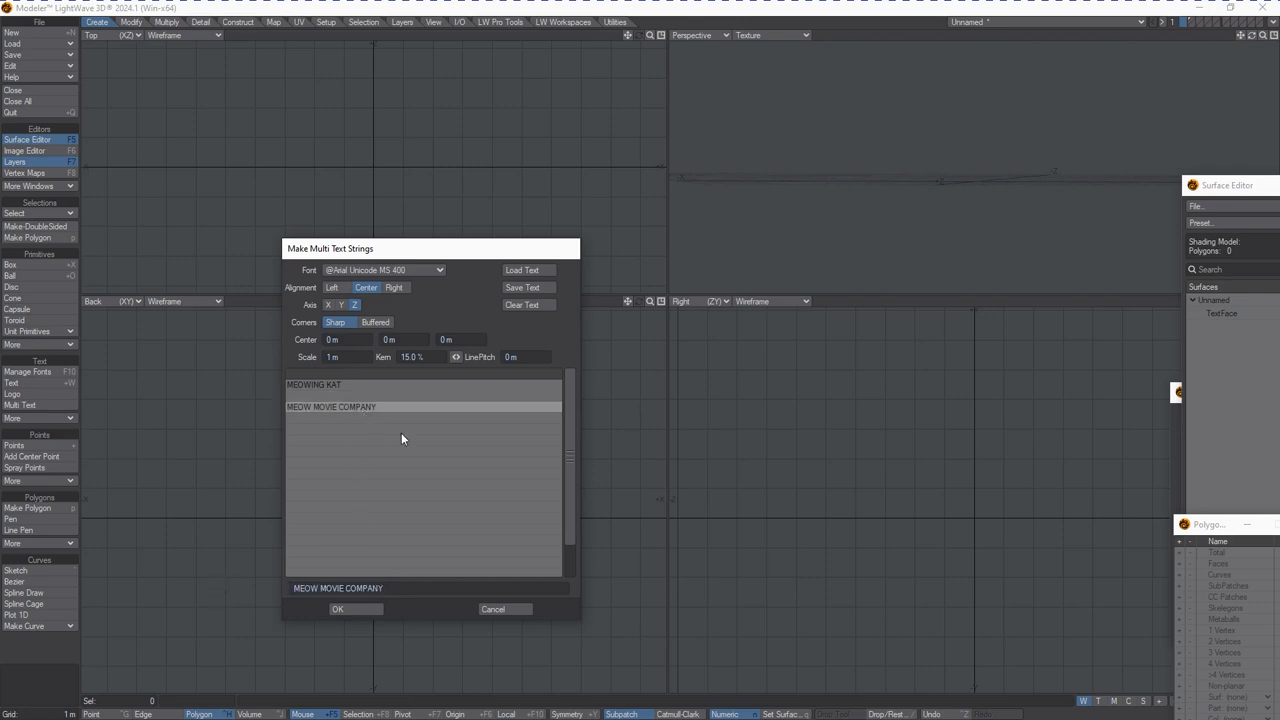
left_click(301, 430)
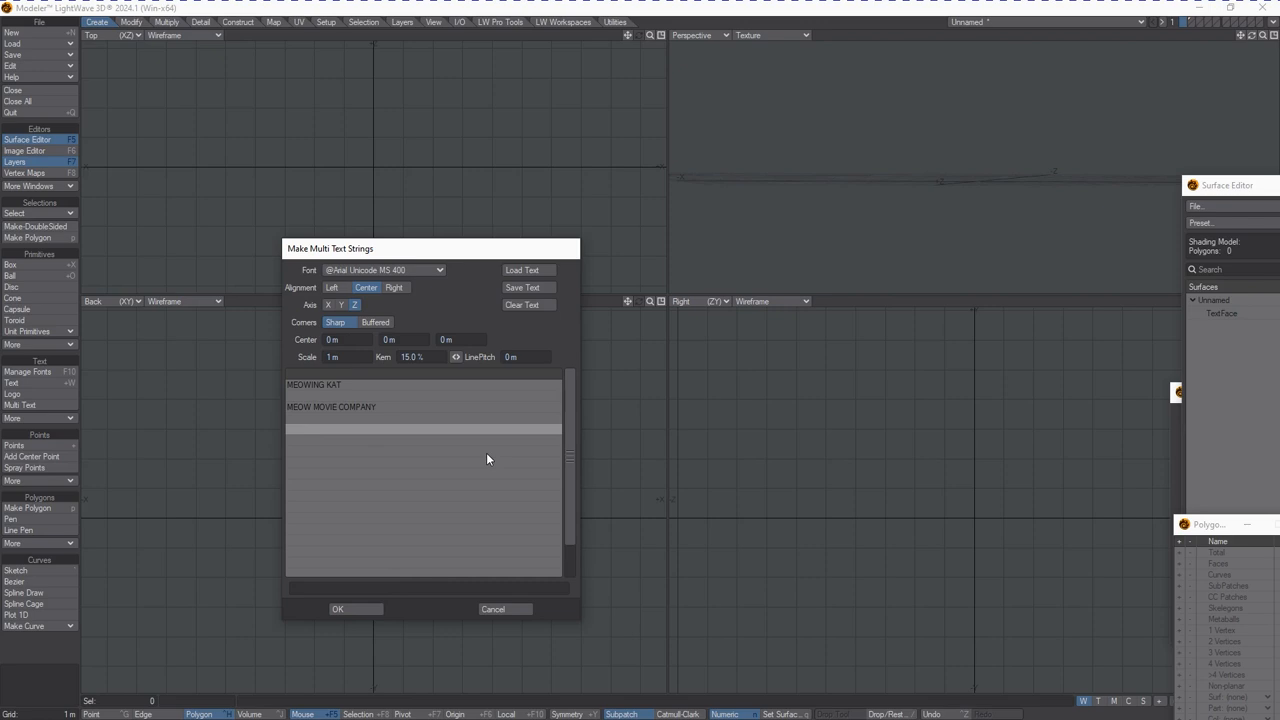
key("ctrl+v")
key("Return")
left_click(378, 610)
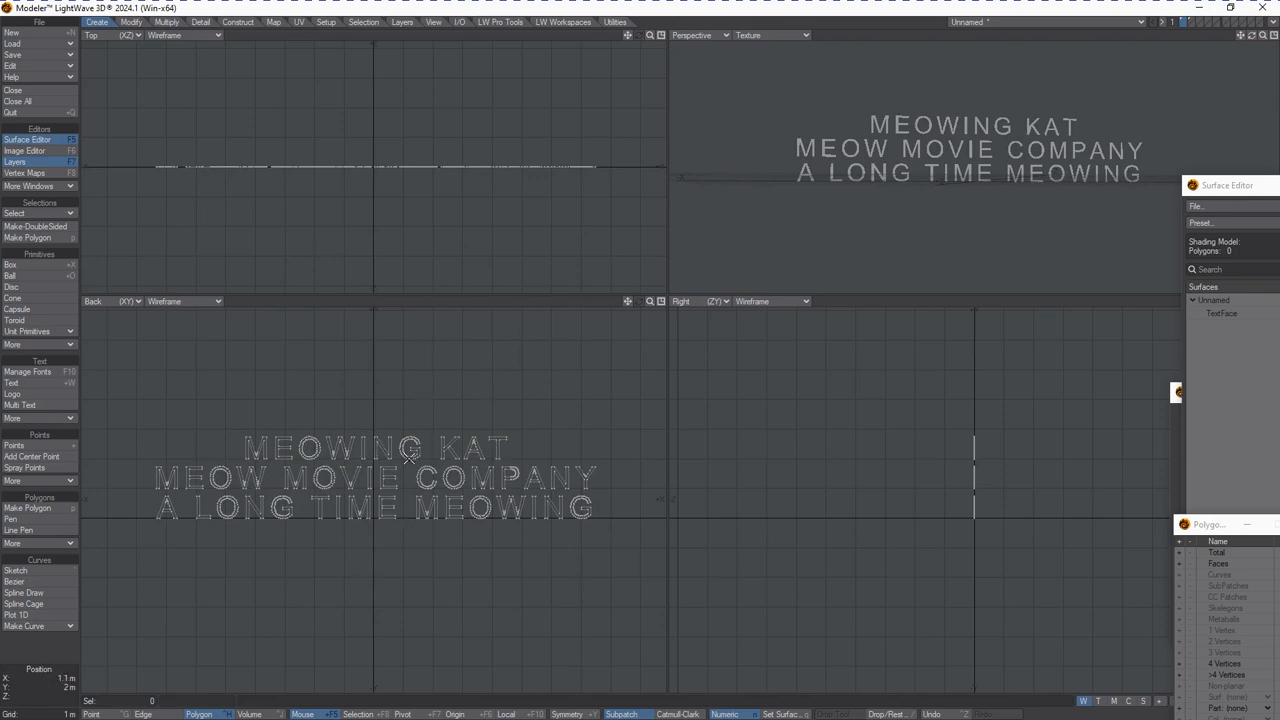
- Save the three-line text object as ScrollText in the Objects folder
key("s")
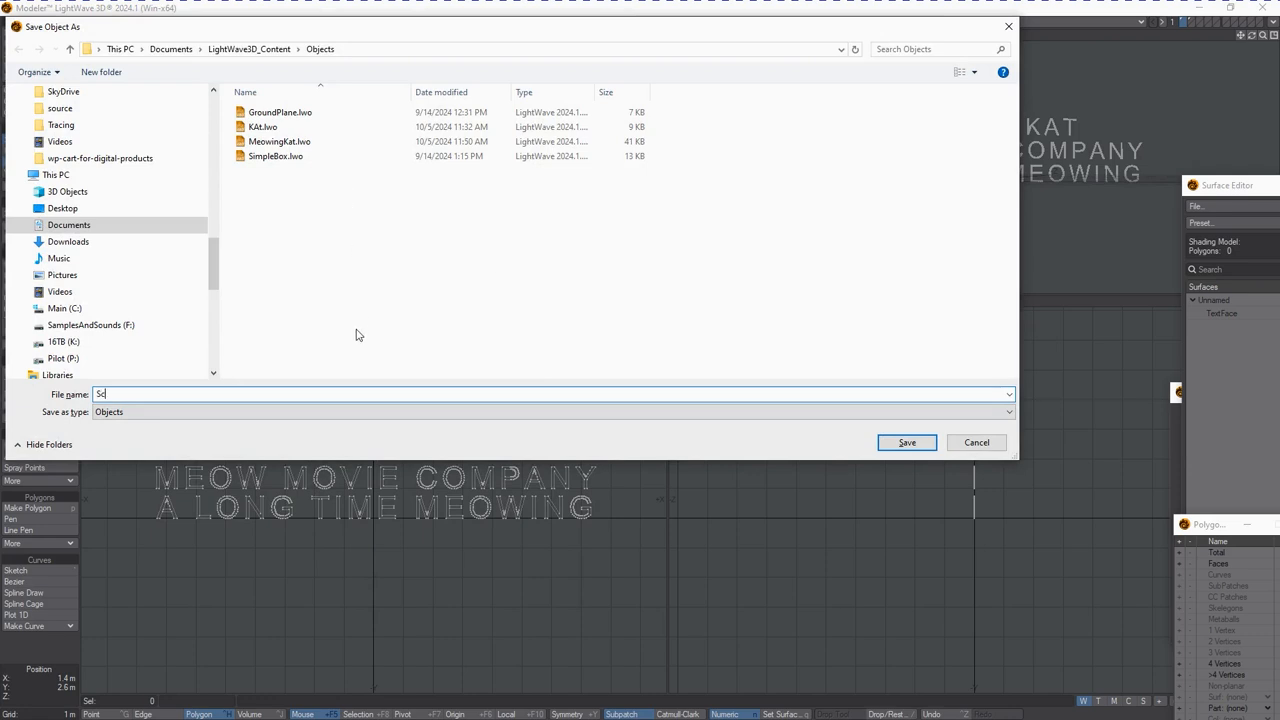
type("ScrollTes")
type("xx")
type("t")
key("Return")
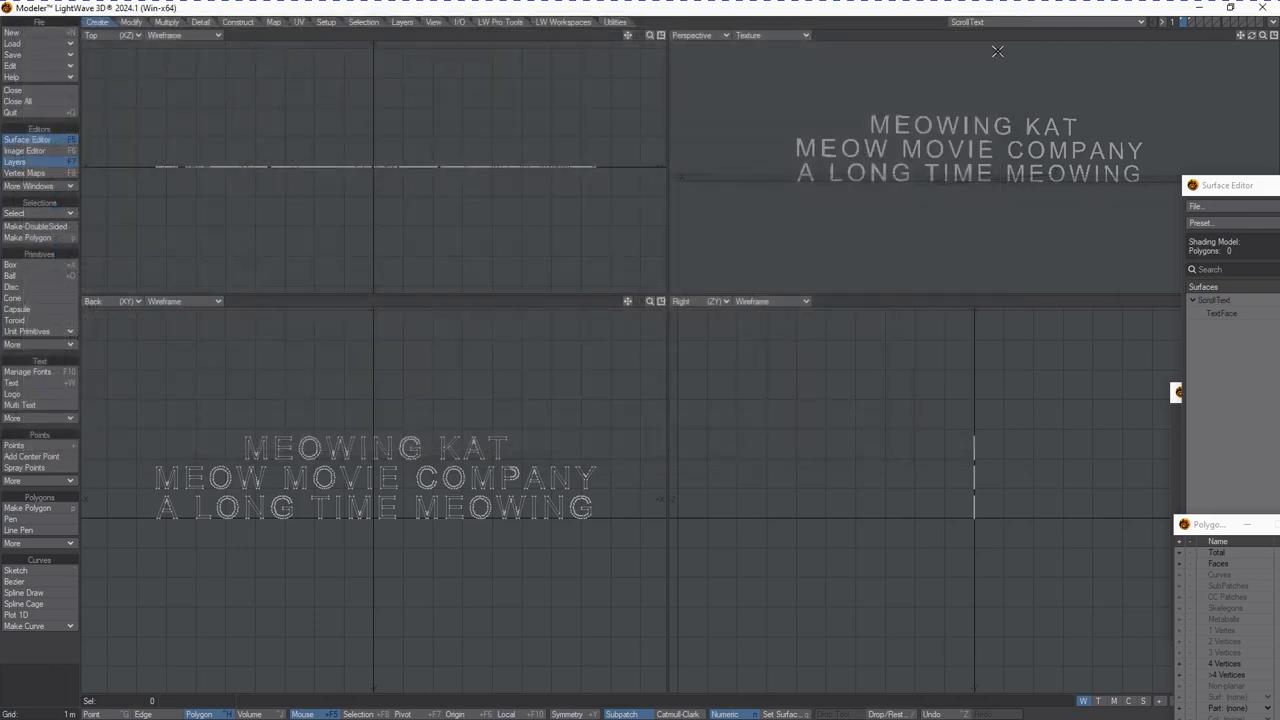
- Delete the leftover MEOW MOVIE COMPANY text on the second layer and return to the first layer
left_click(1194, 22)
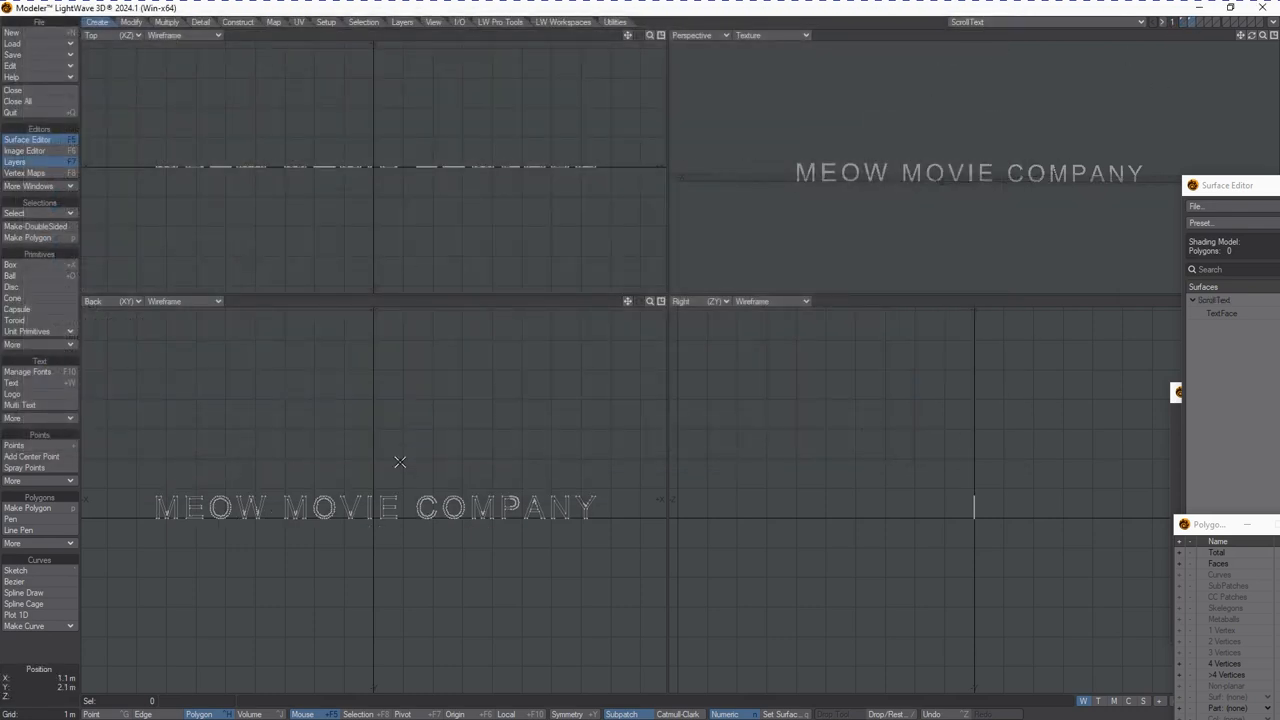
key("Delete")
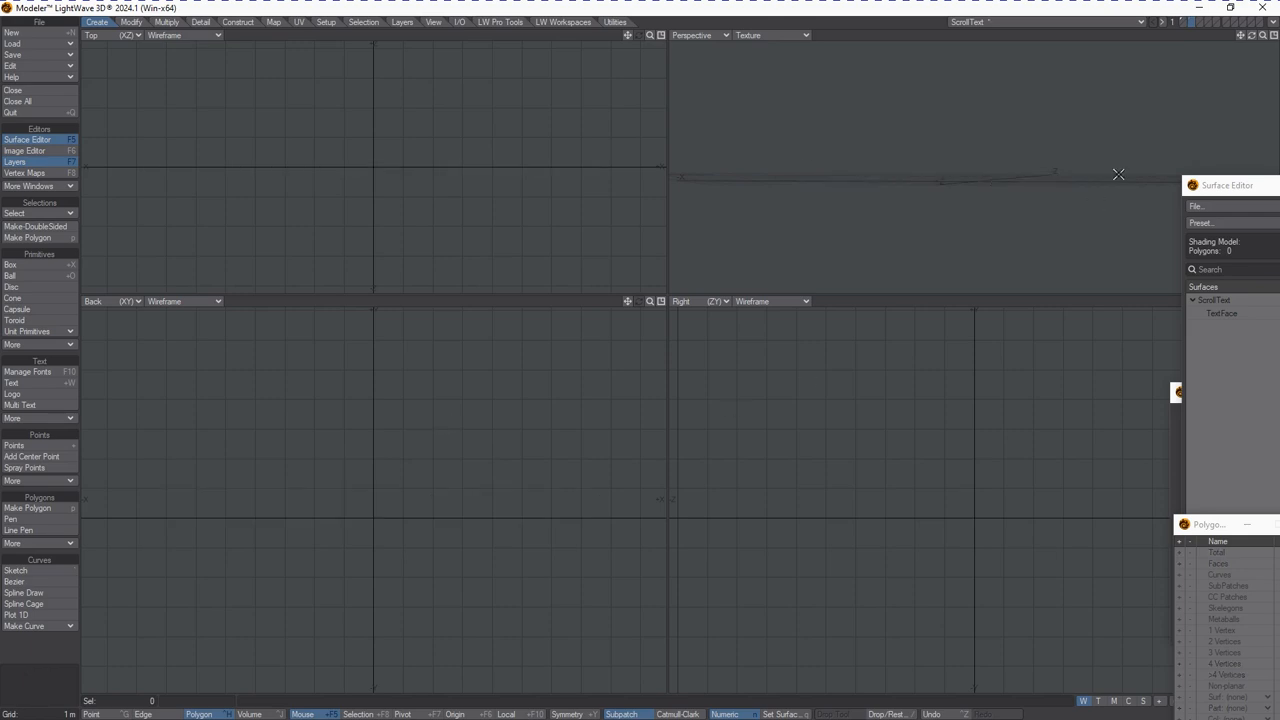
left_click(1180, 22)
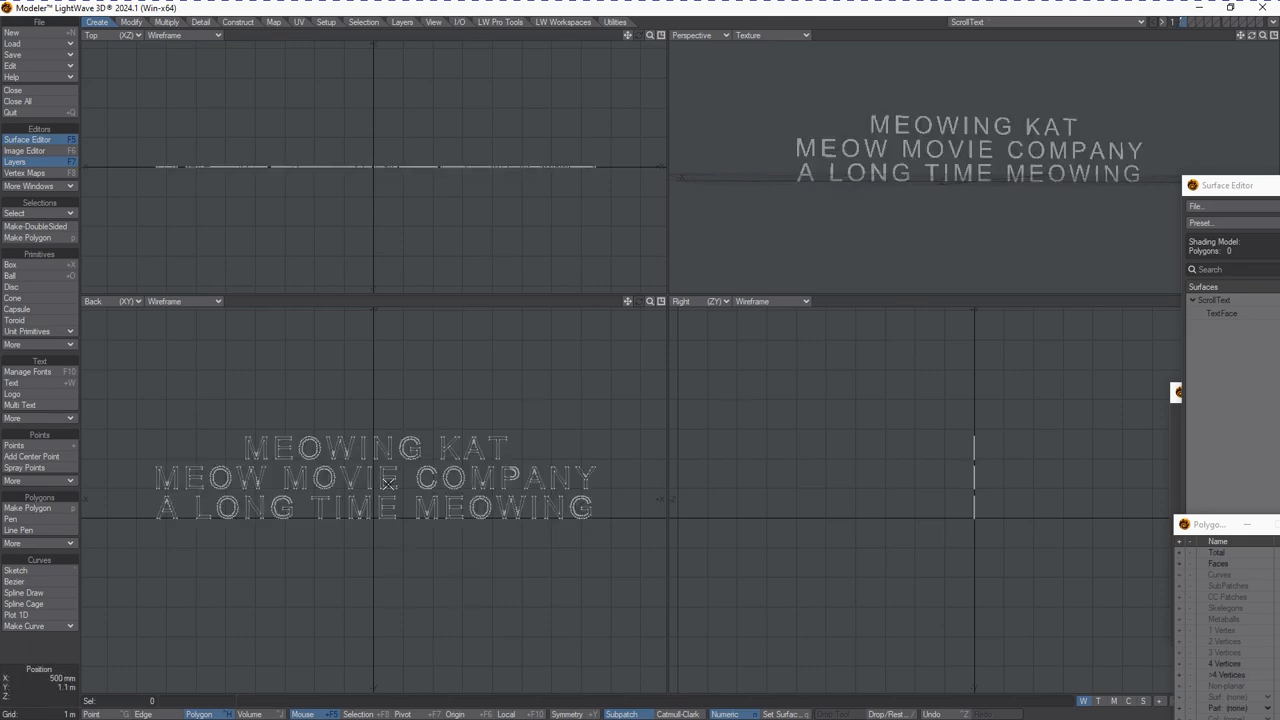
- Send the ScrollText object from Modeler to Layout and switch to Layout
key("alt+Tab")
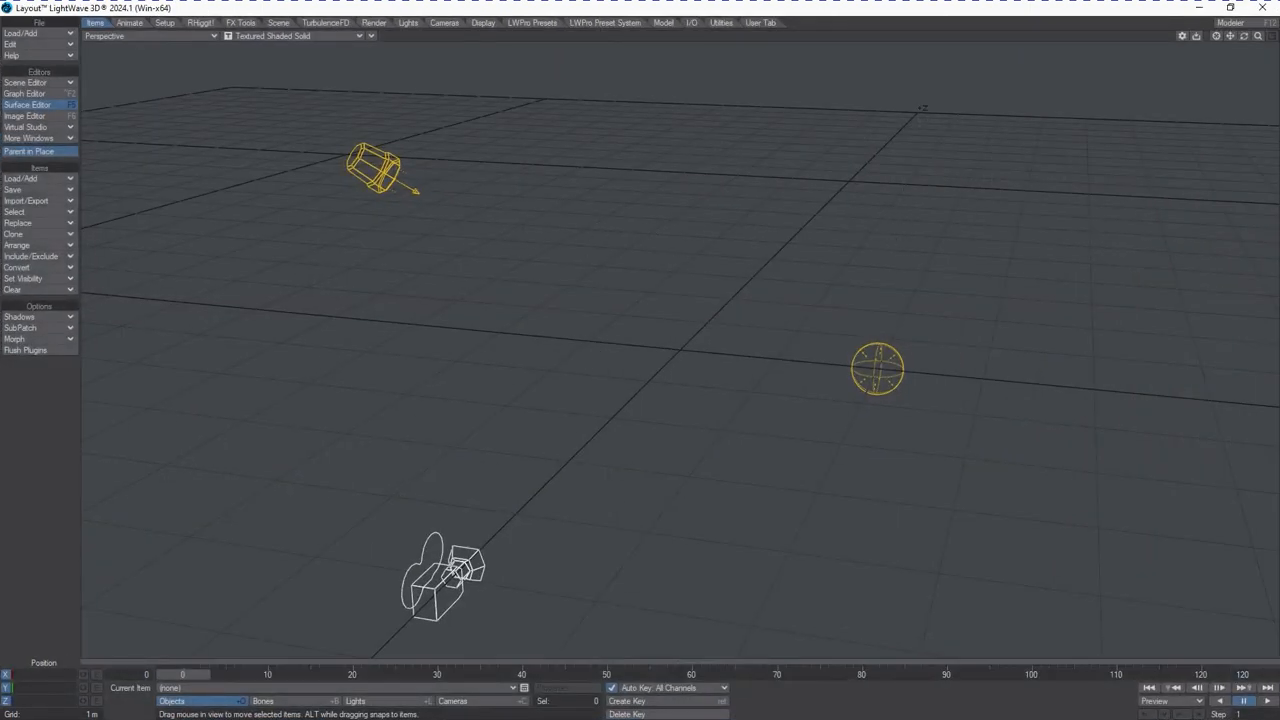
key("F12")
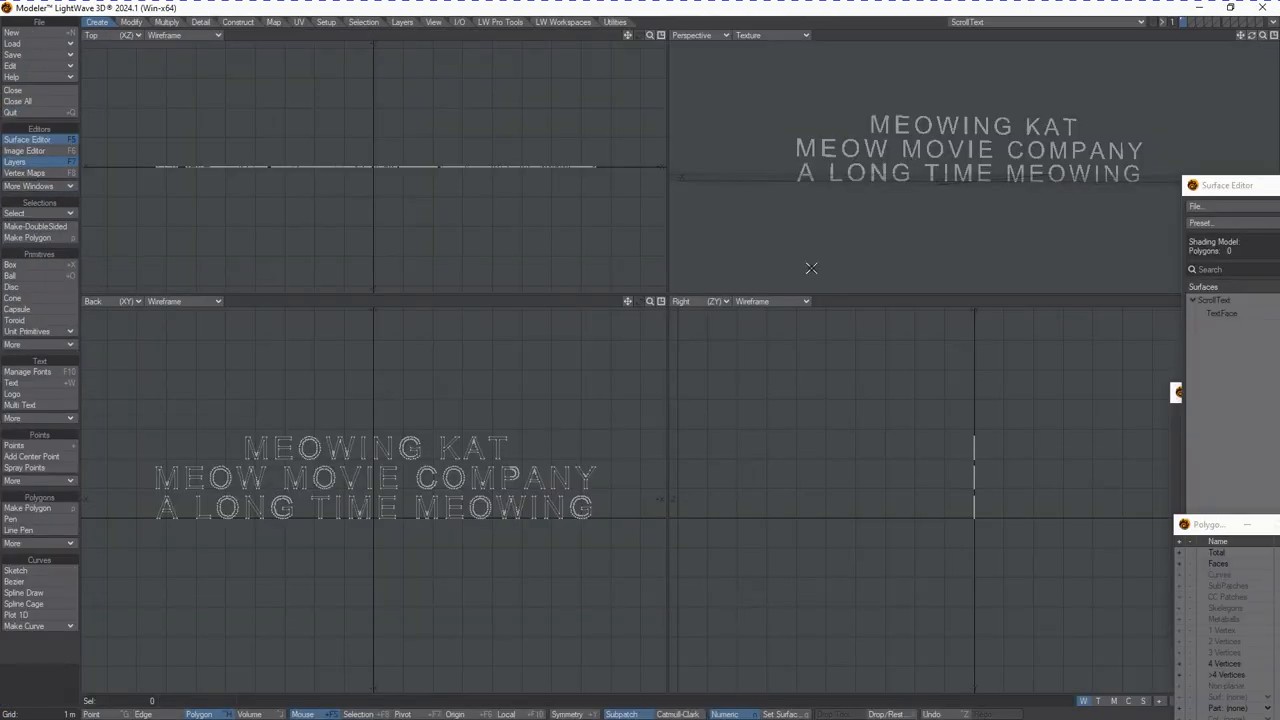
left_click(1270, 22)
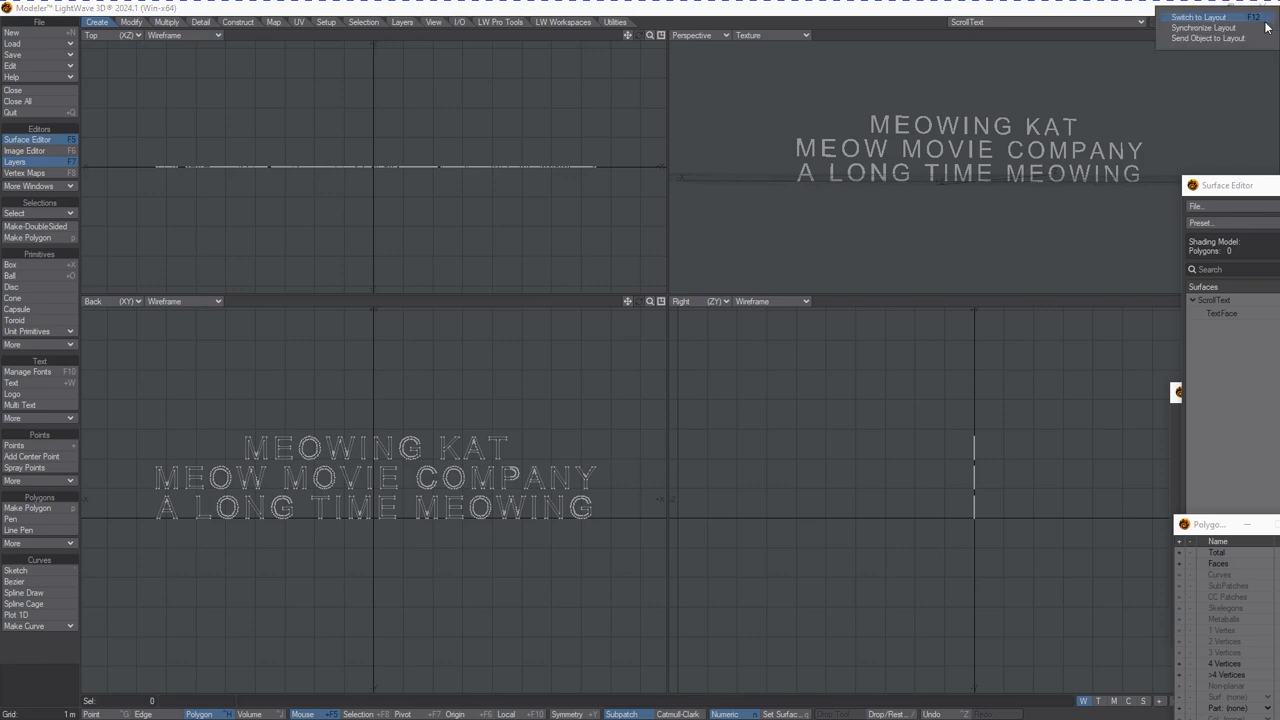
left_click(1262, 34)
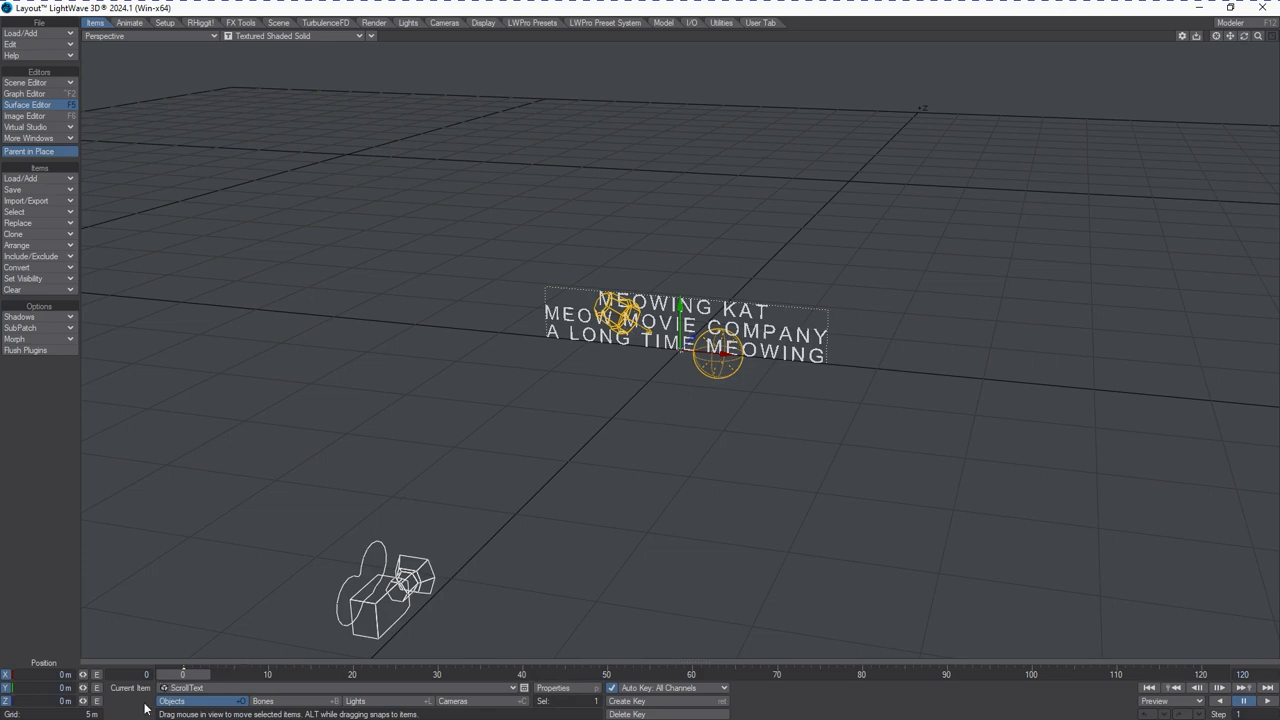
- Set the ScrollText object's pitch rotation to 90° so the text lies flat on the ground
key("y")
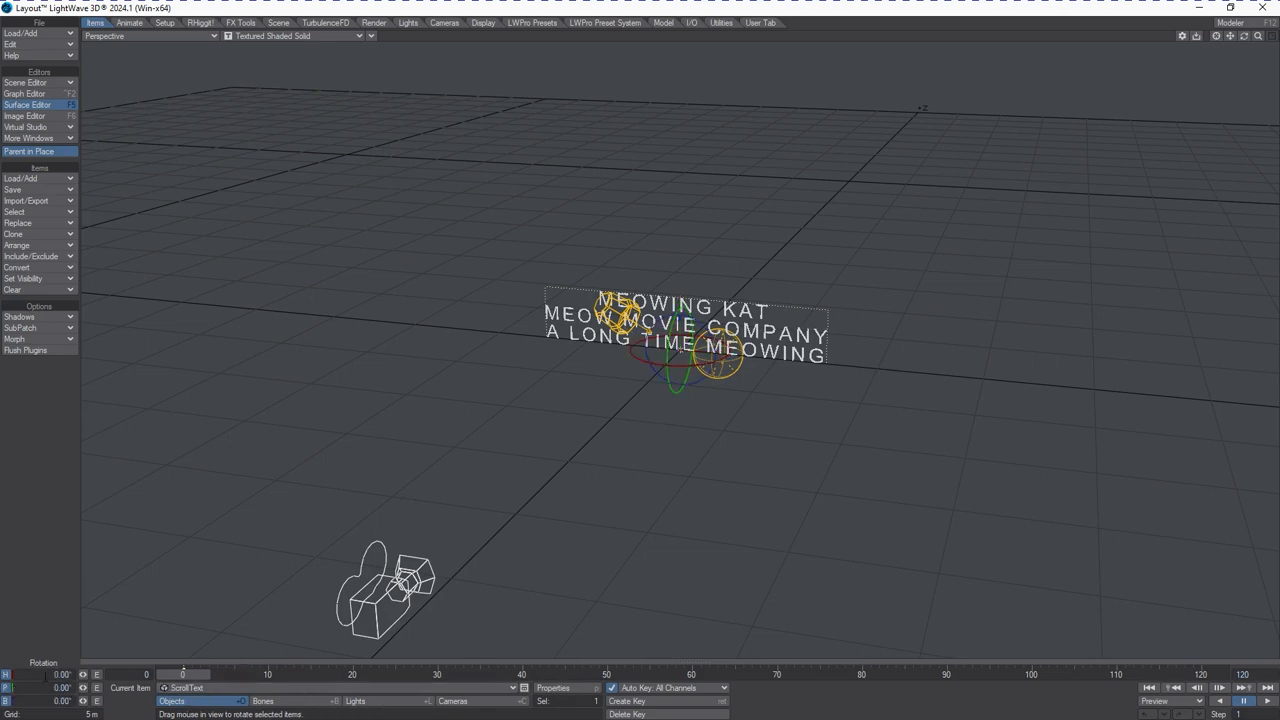
left_click(53, 688)
type("90")
key("Tab")
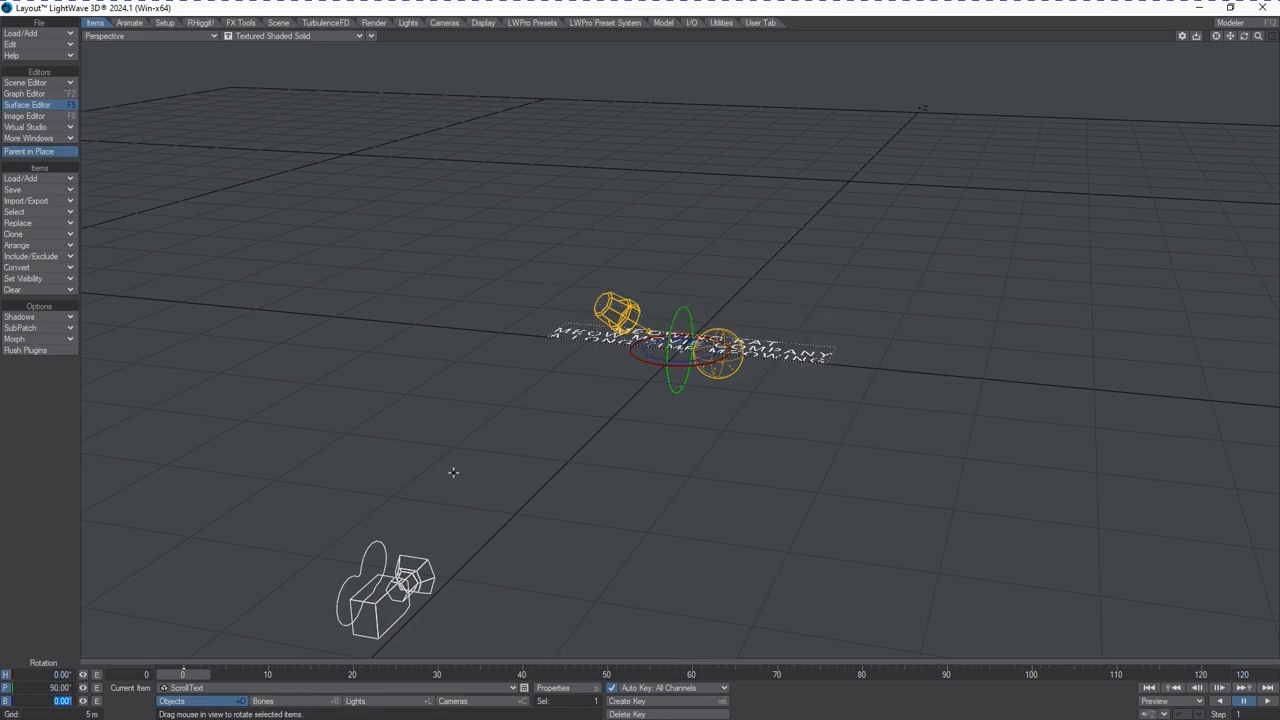
- Move the camera forward to about 412 mm on Z and tilt its pitch to 16° in the Left view
left_click(390, 605)
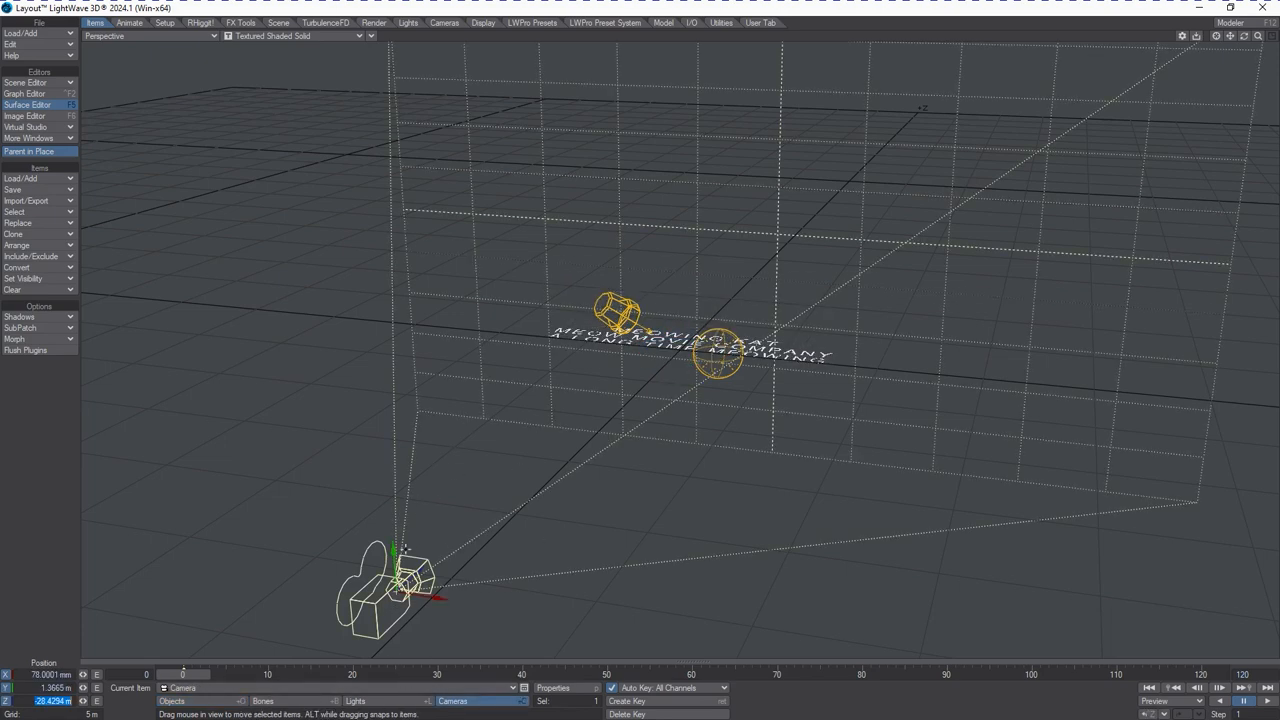
mouse_move(417, 566)
left_mouse_down()
mouse_move(429, 551)
mouse_move(419, 564)
left_mouse_up()
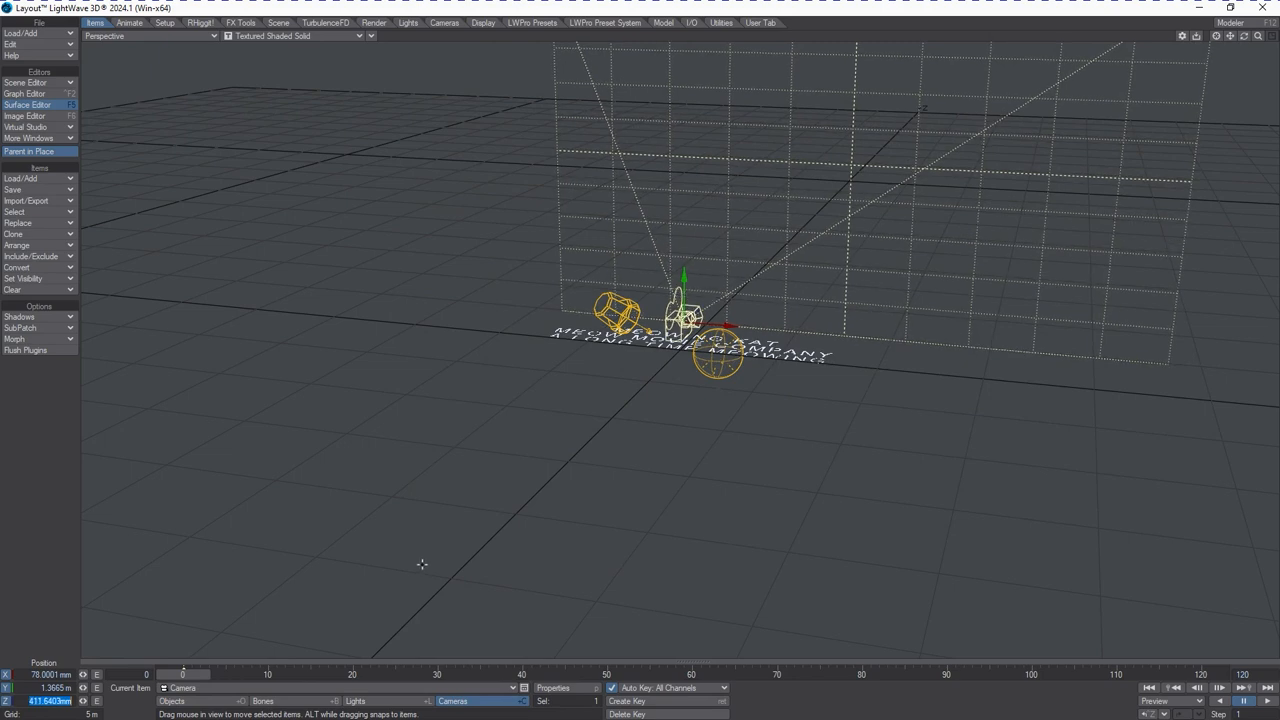
left_click(150, 36)
left_click(149, 81)
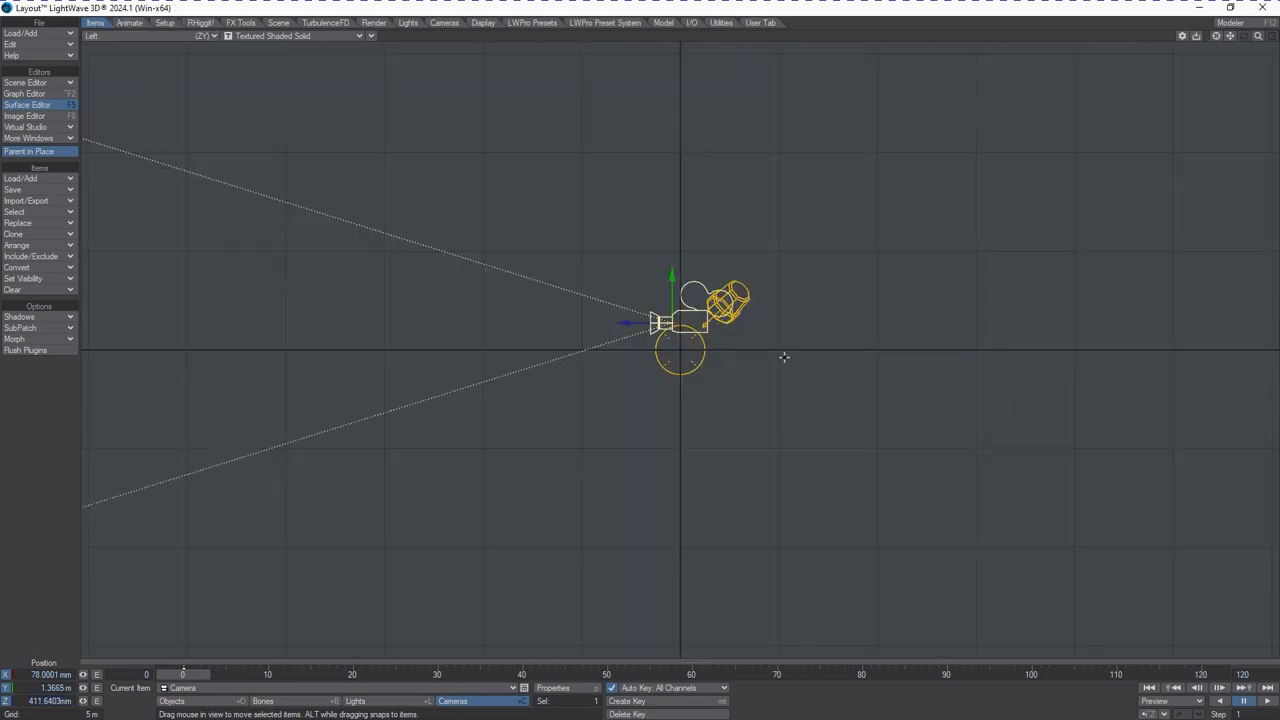
key("y")
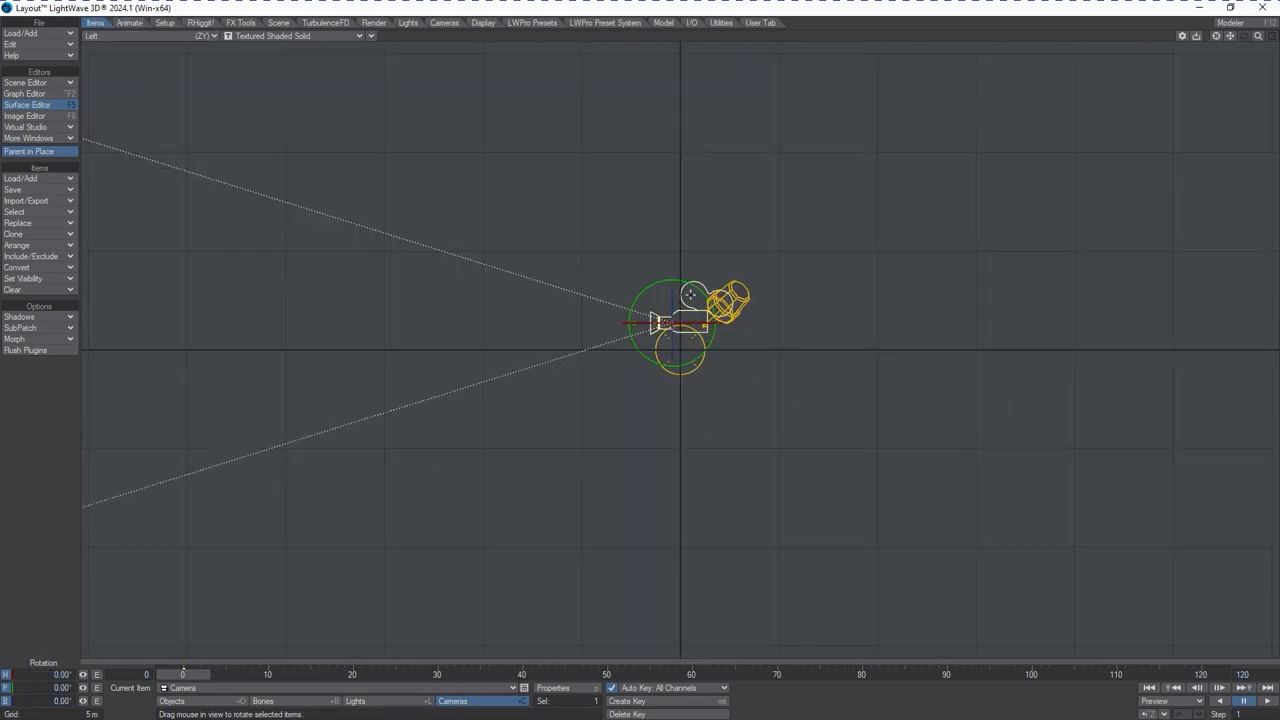
left_click_drag(640, 287, 510, 272)
- Look through the camera and, at frame 120, move ScrollText back to about 11.26 m on Z
left_click(198, 37)
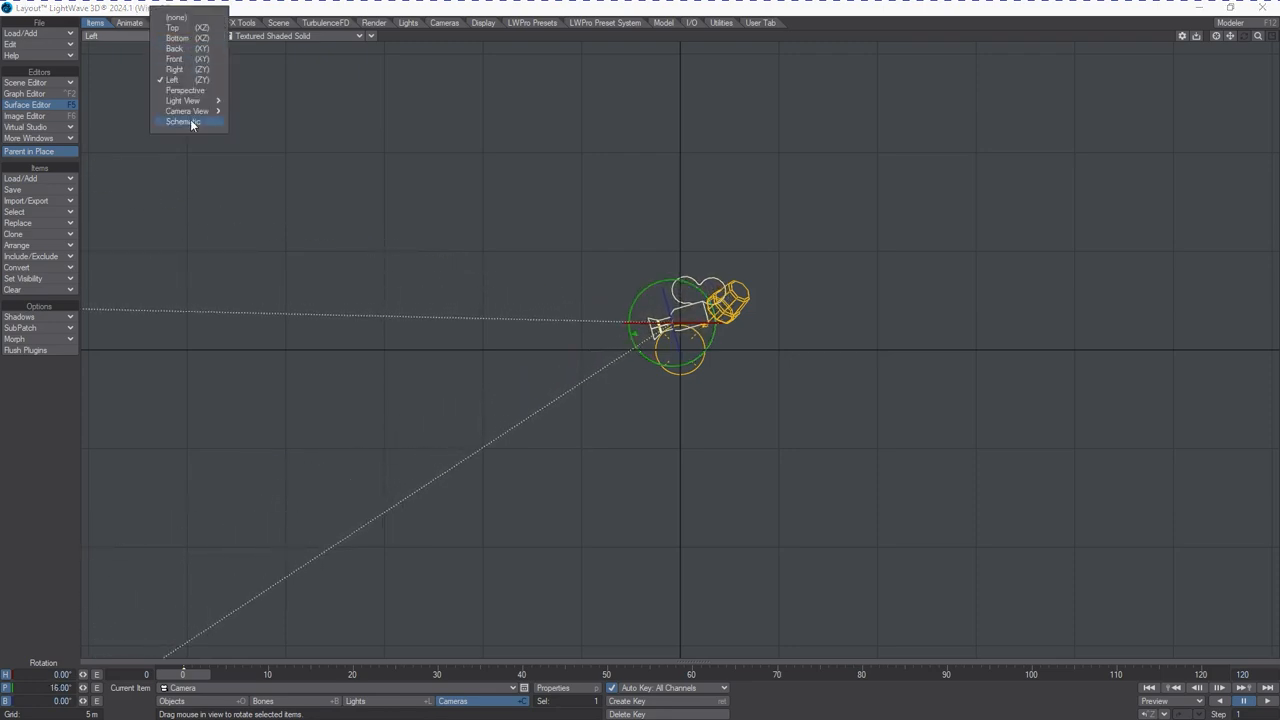
mouse_move(190, 111)
left_click(264, 136)
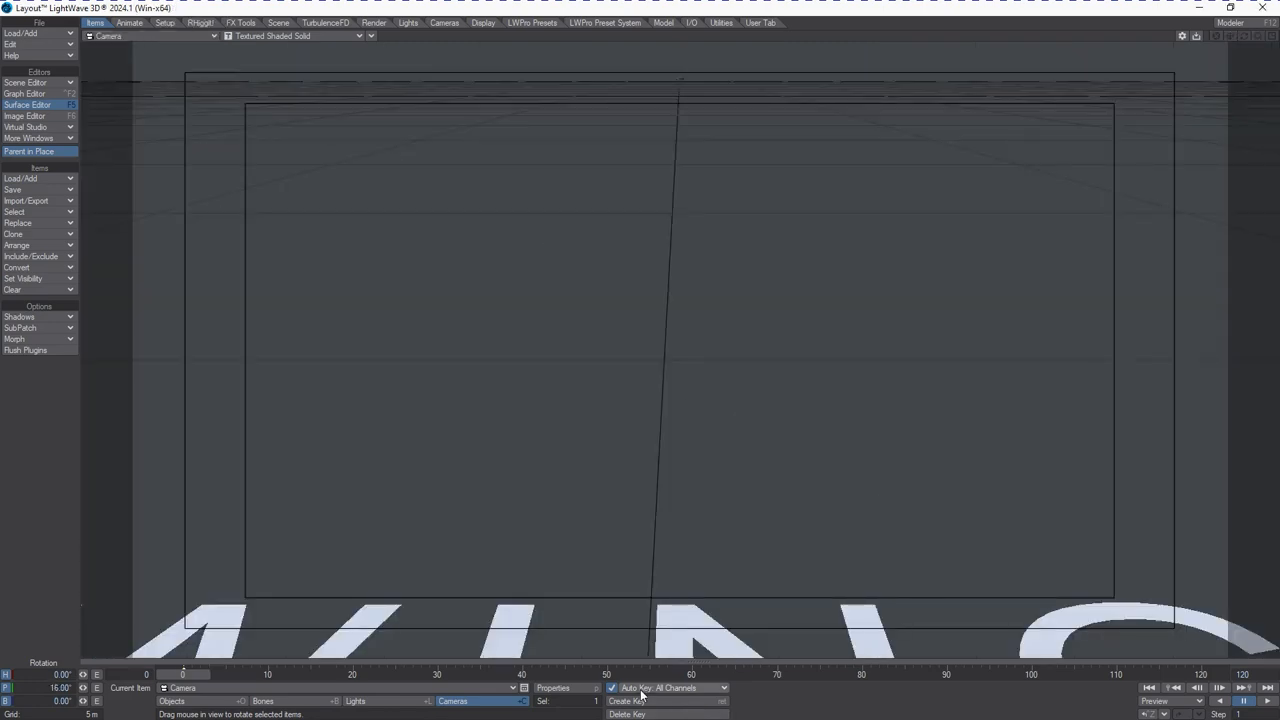
left_click(172, 701)
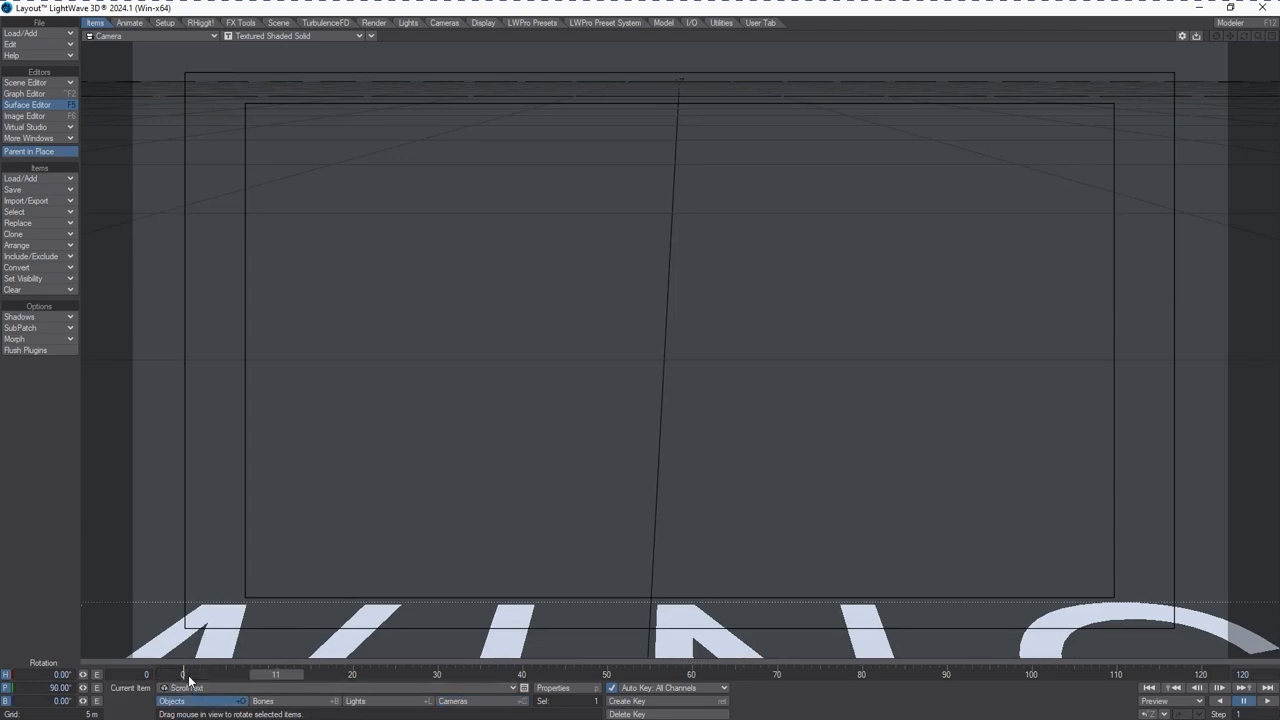
left_click_drag(867, 676, 1206, 676)
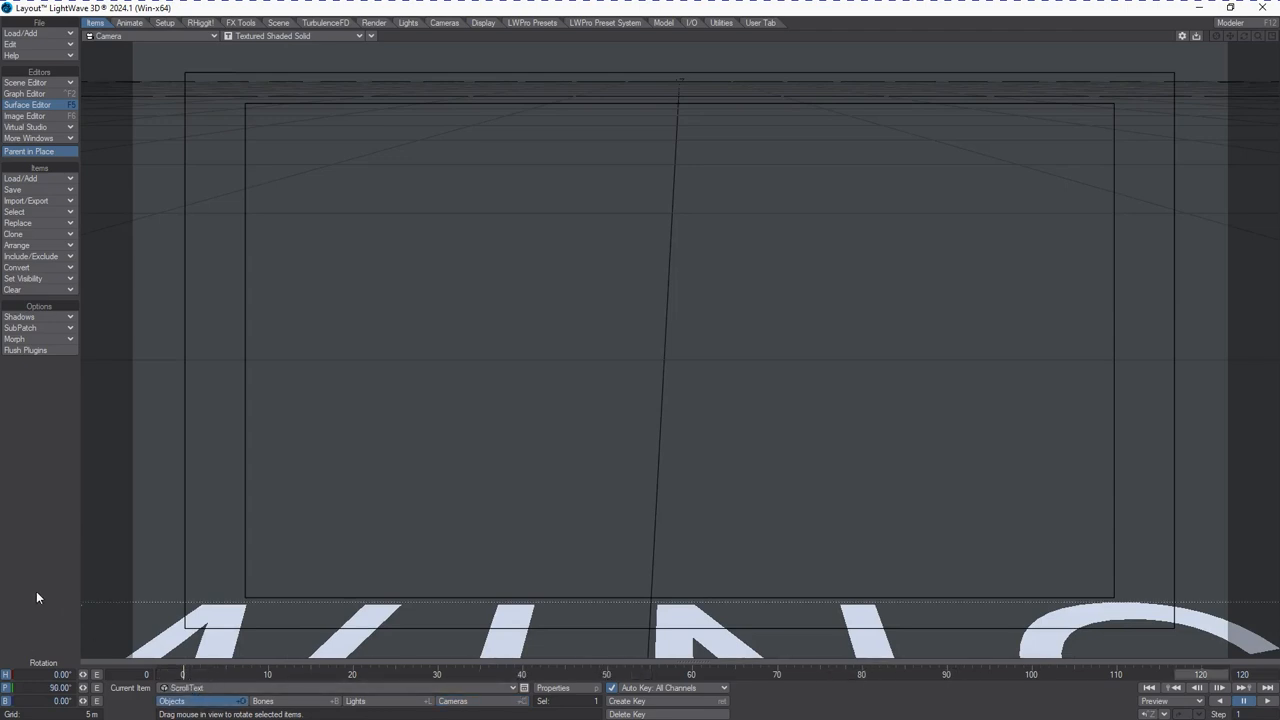
key("t")
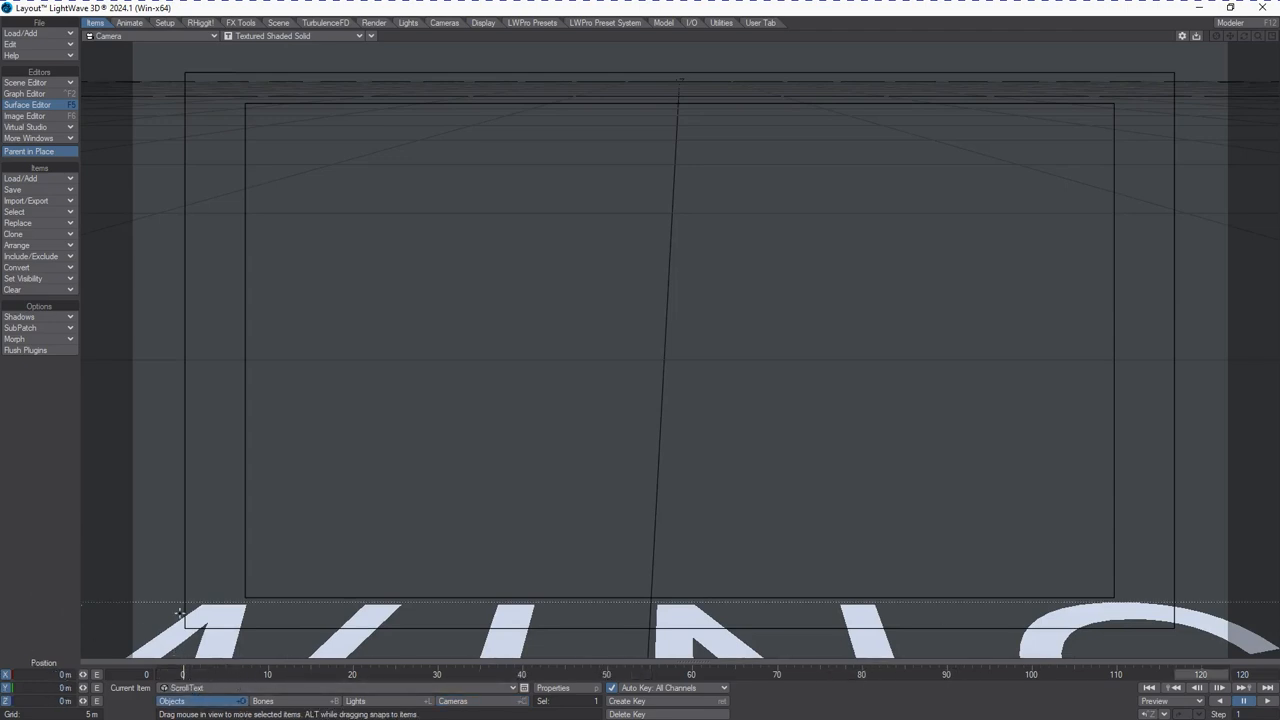
left_click_drag(84, 702, 87, 706)
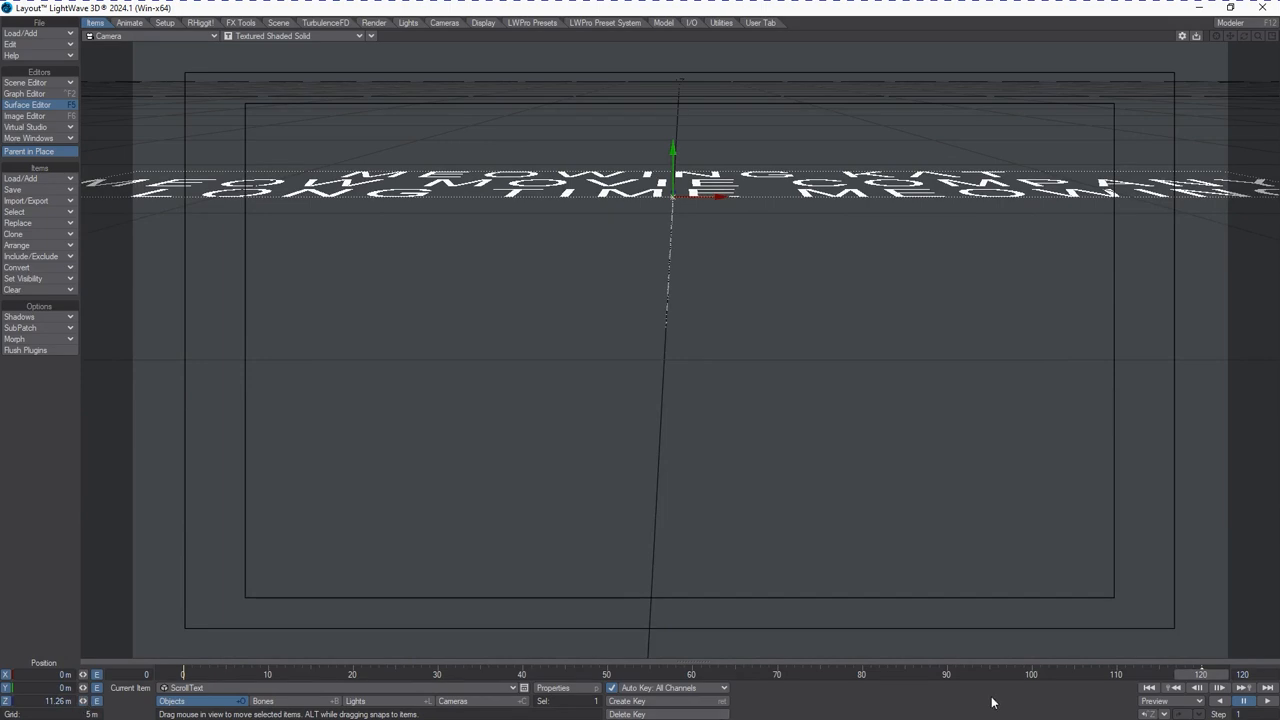
- Scrub the text animation back to frame 0, raise the camera to about 2.59 m on Y, and scrub forward again
left_click(1219, 688)
left_click_drag(471, 674, 183, 675)
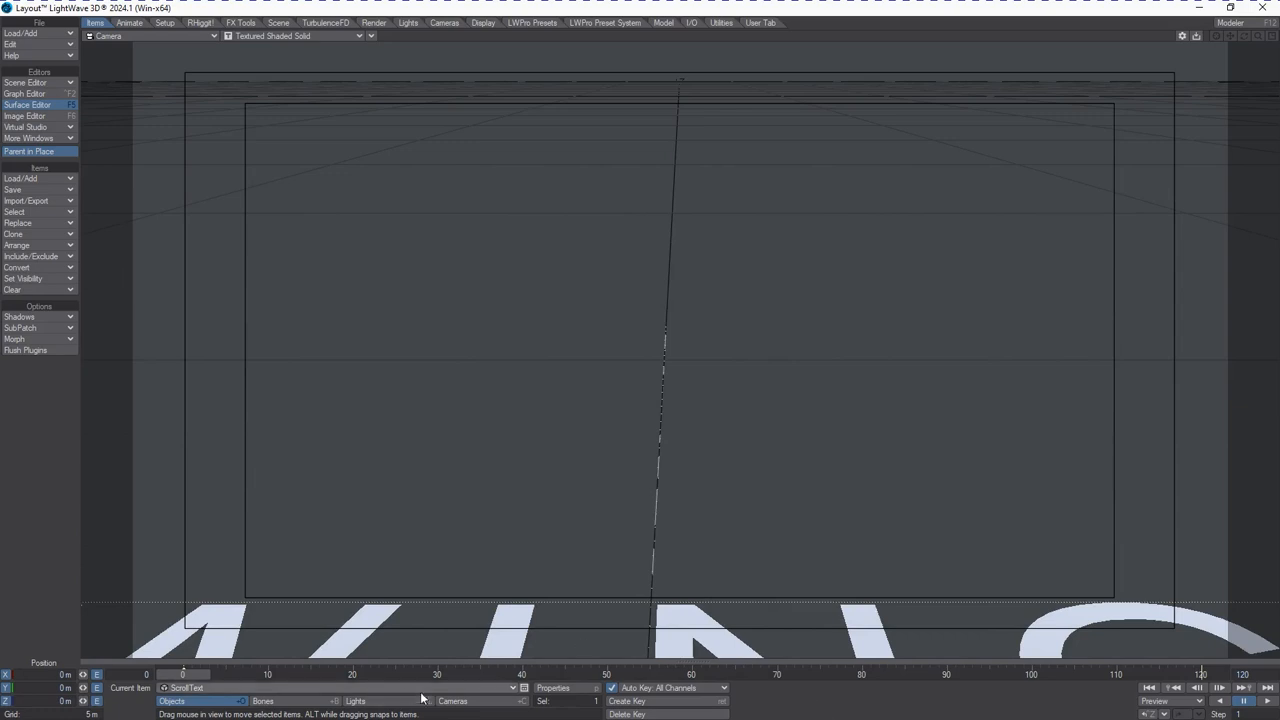
left_click(453, 701)
right_click_drag(481, 557, 491, 542)
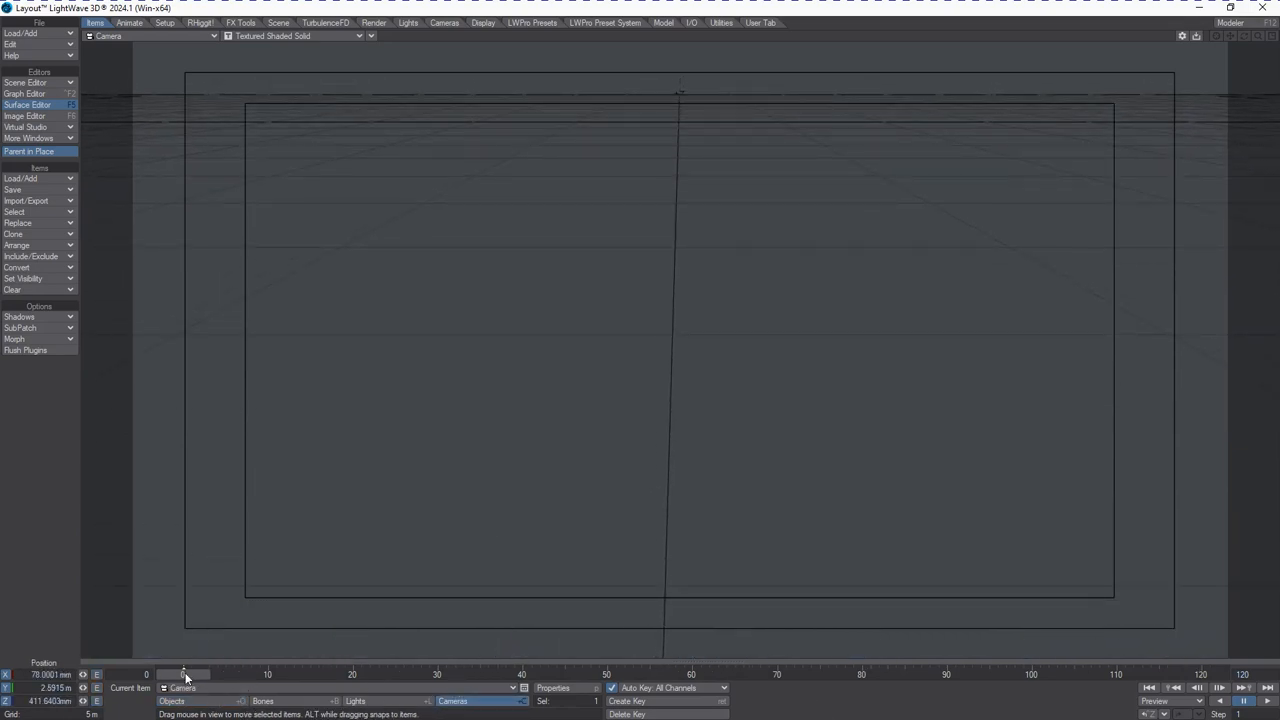
left_click_drag(186, 674, 203, 674)
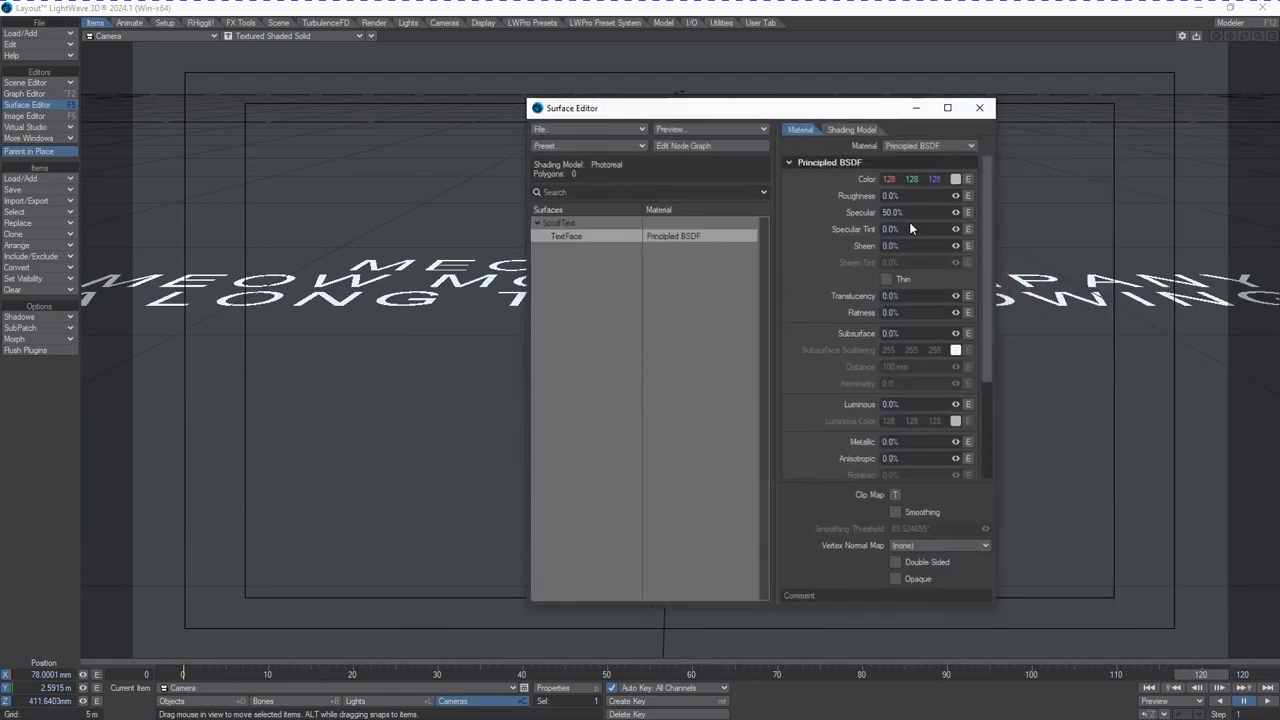
- Set the TextFace surface's specular to 0% and its color to dark yellow RGB 127, 95, 0 in the Surface Editor
left_click_drag(908, 212, 526, 249)
type("0")
key("Tab")
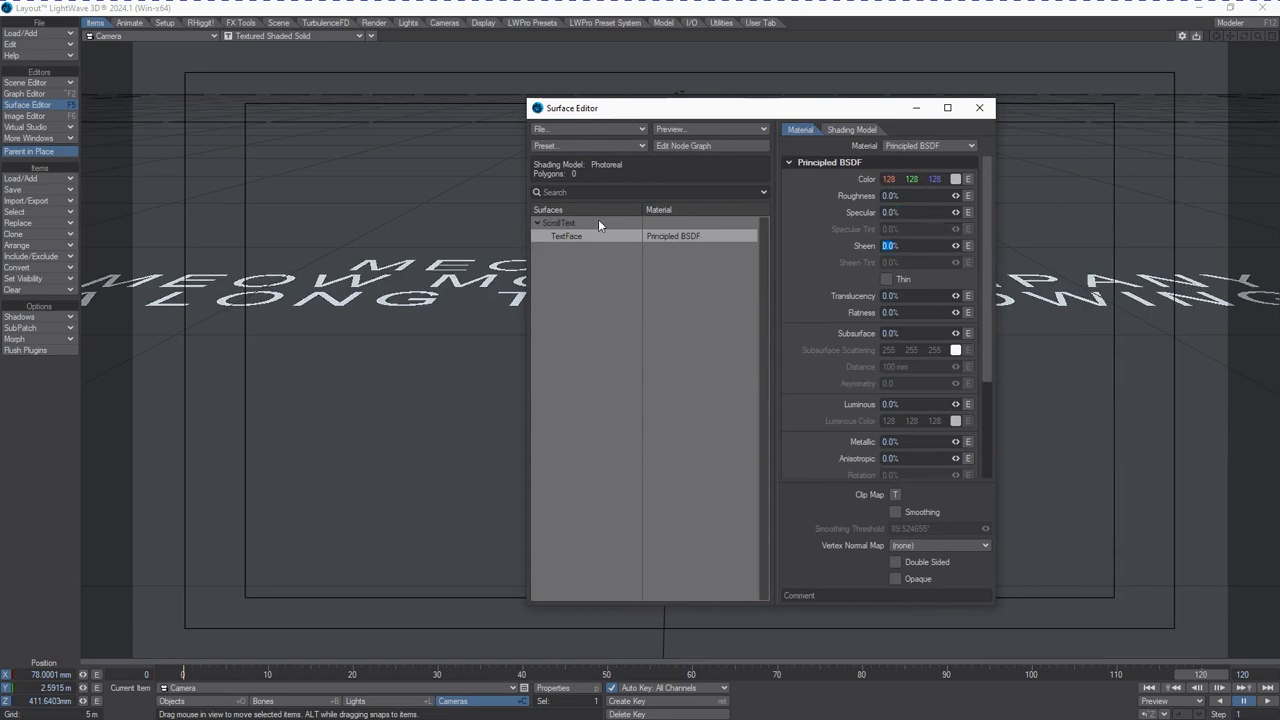
left_click(955, 179)
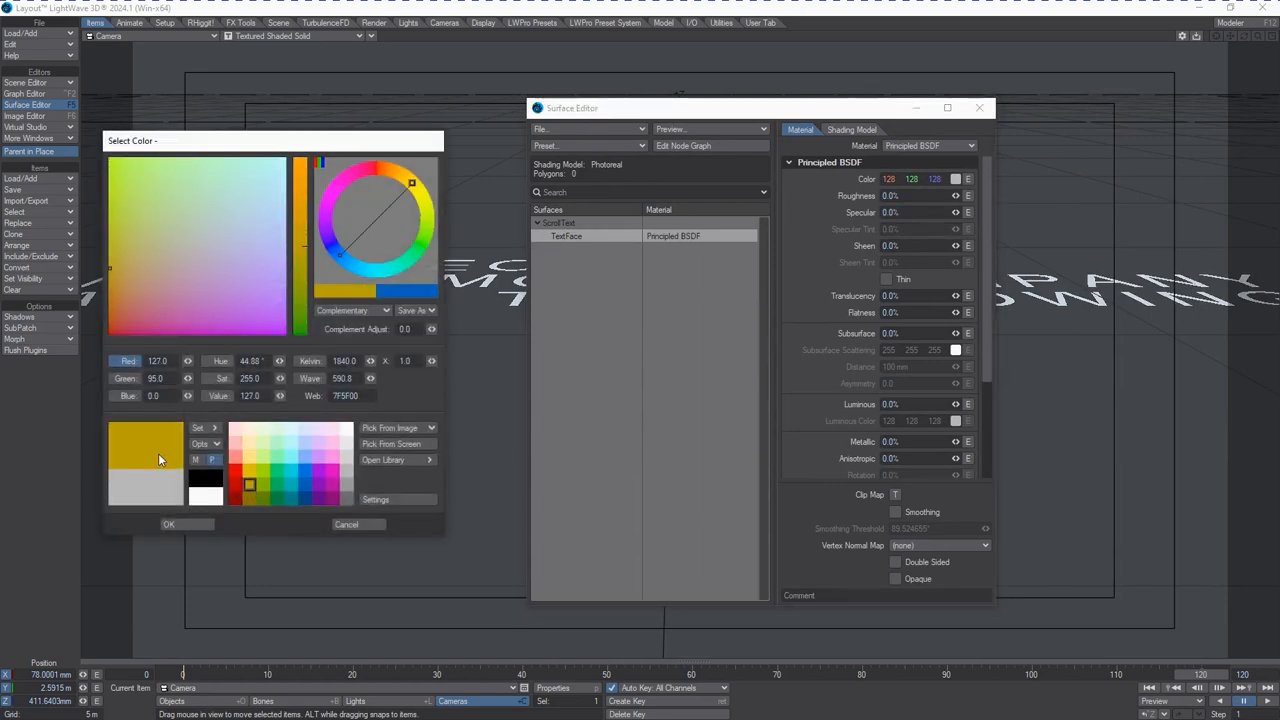
left_click(168, 524)
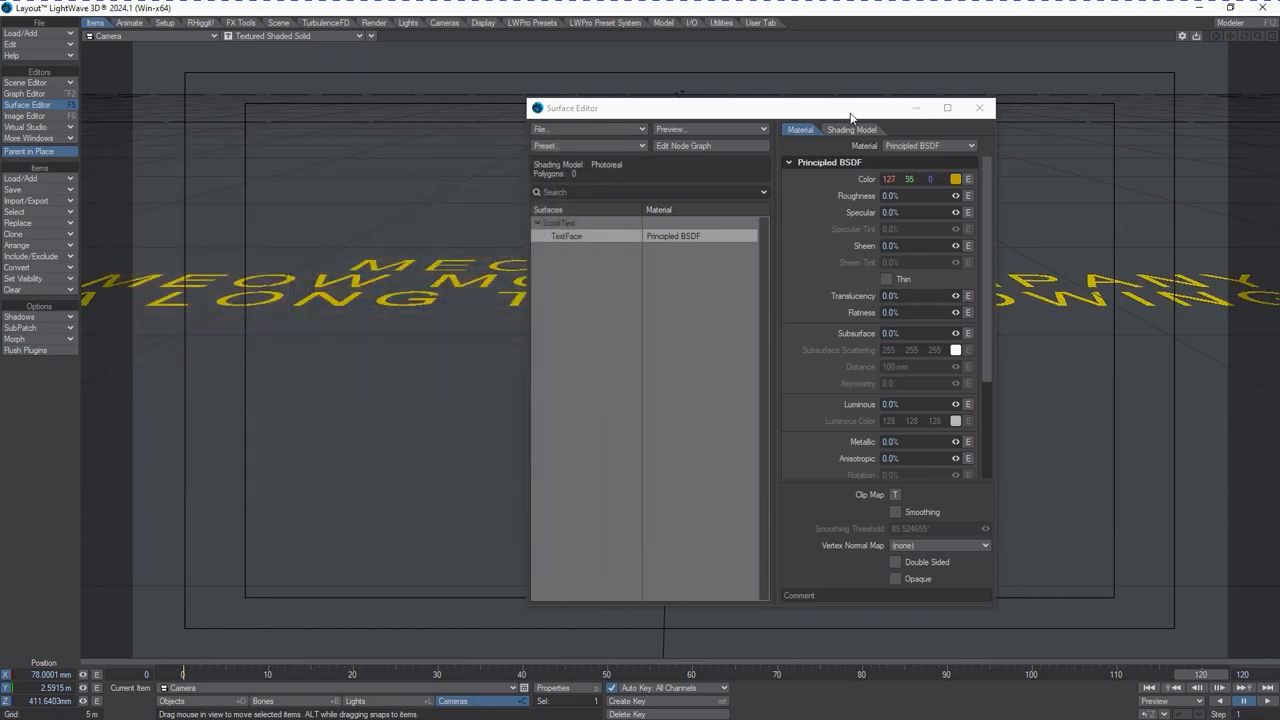
left_click_drag(851, 112, 1069, 179)
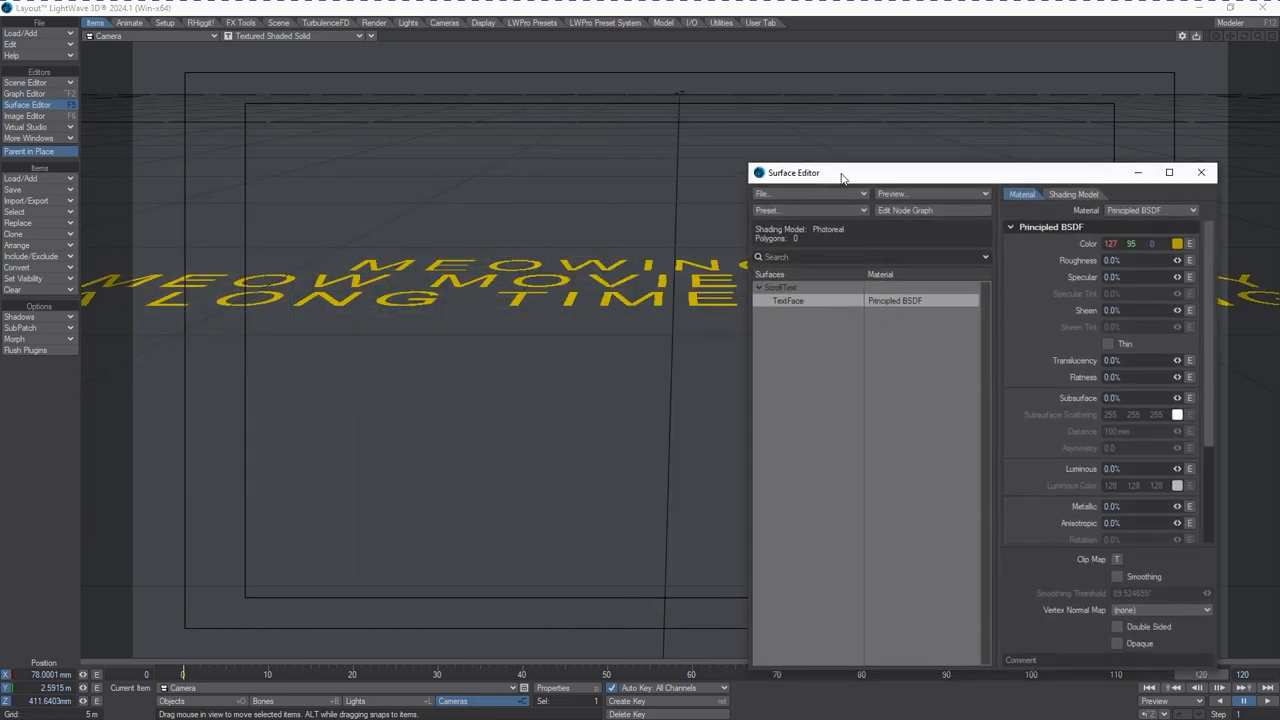
- Close the Surface Editor and set the camera's resolution to UHDTV (3840 x 2160) in its properties
left_click_drag(842, 175, 805, 162)
left_click(1160, 162)
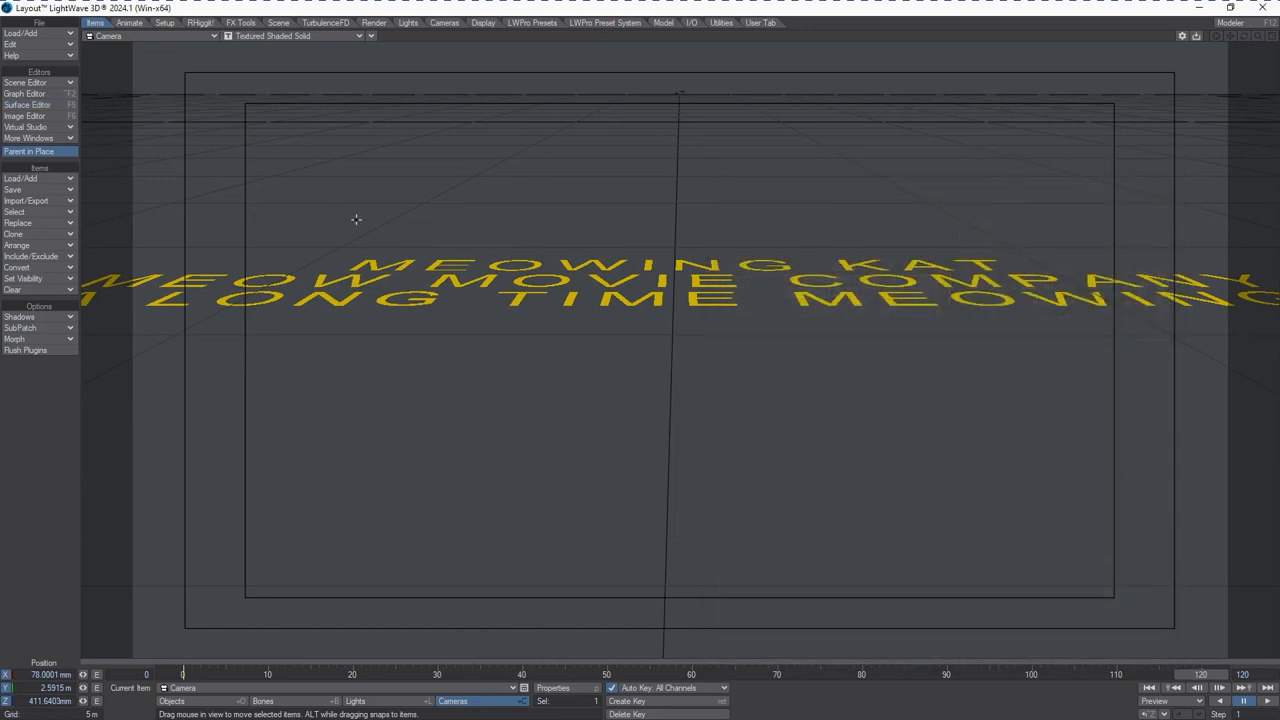
left_click(553, 688)
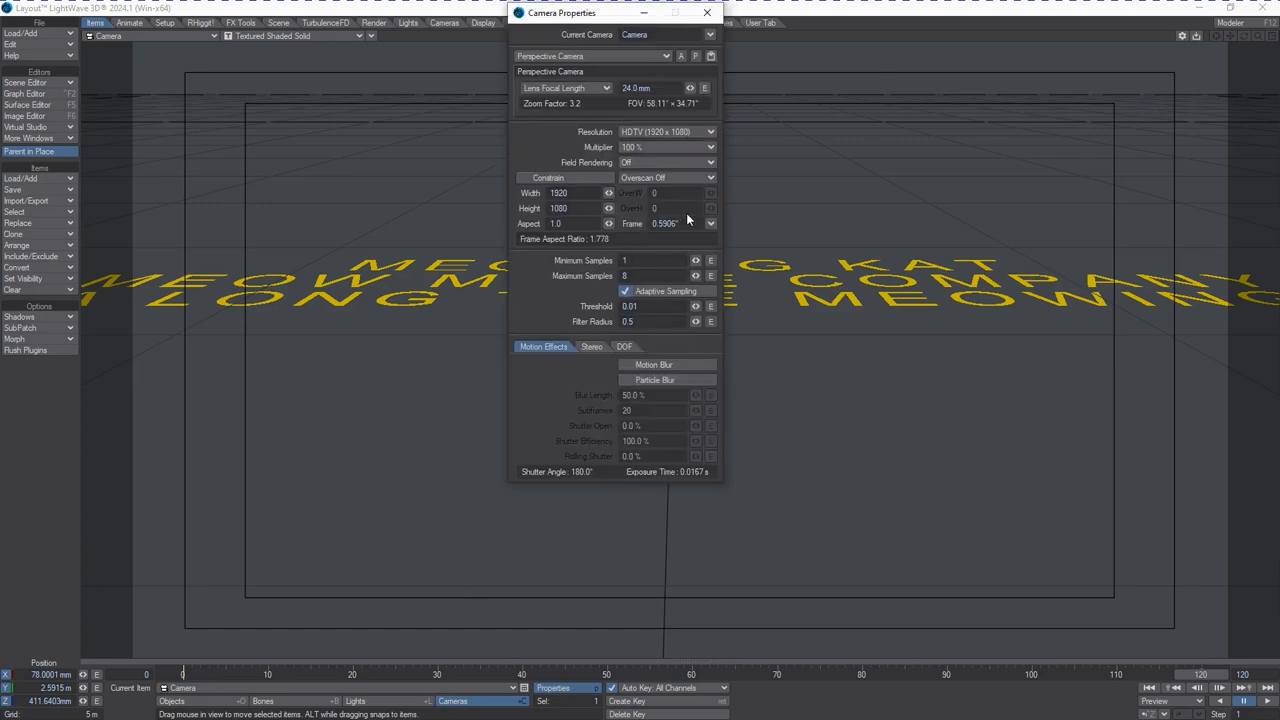
left_click_drag(603, 17, 709, 153)
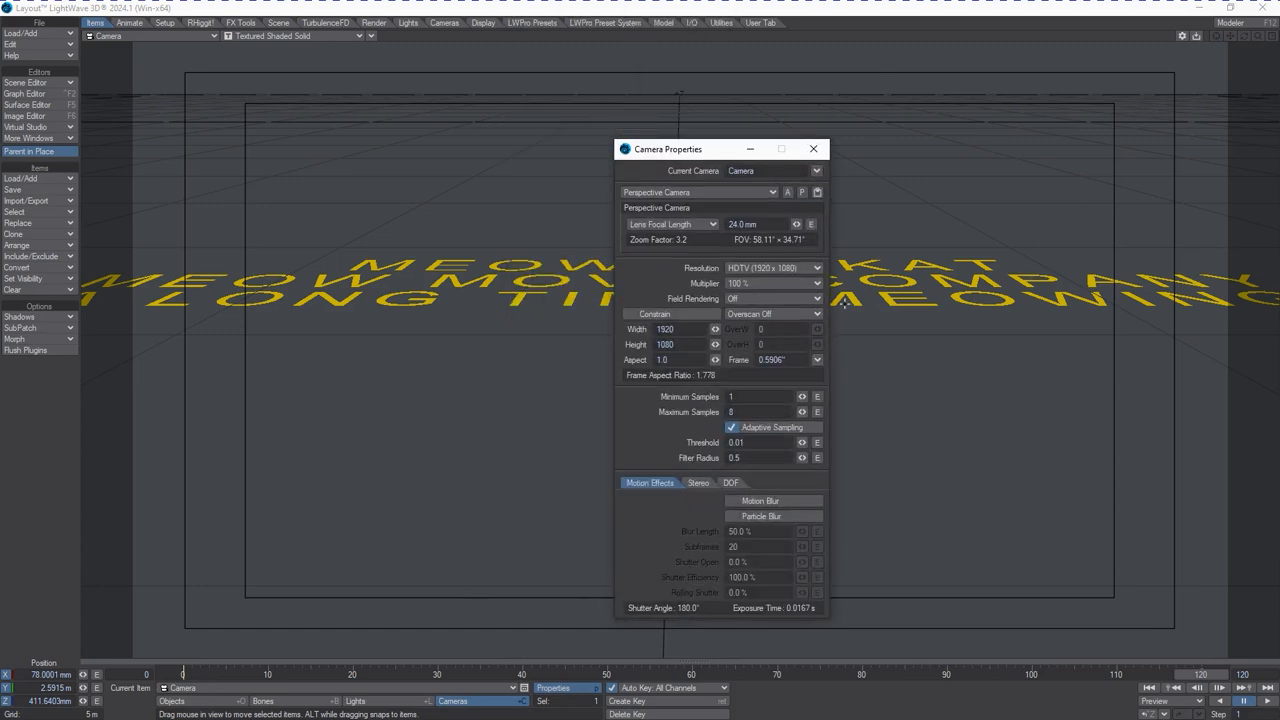
left_click(802, 268)
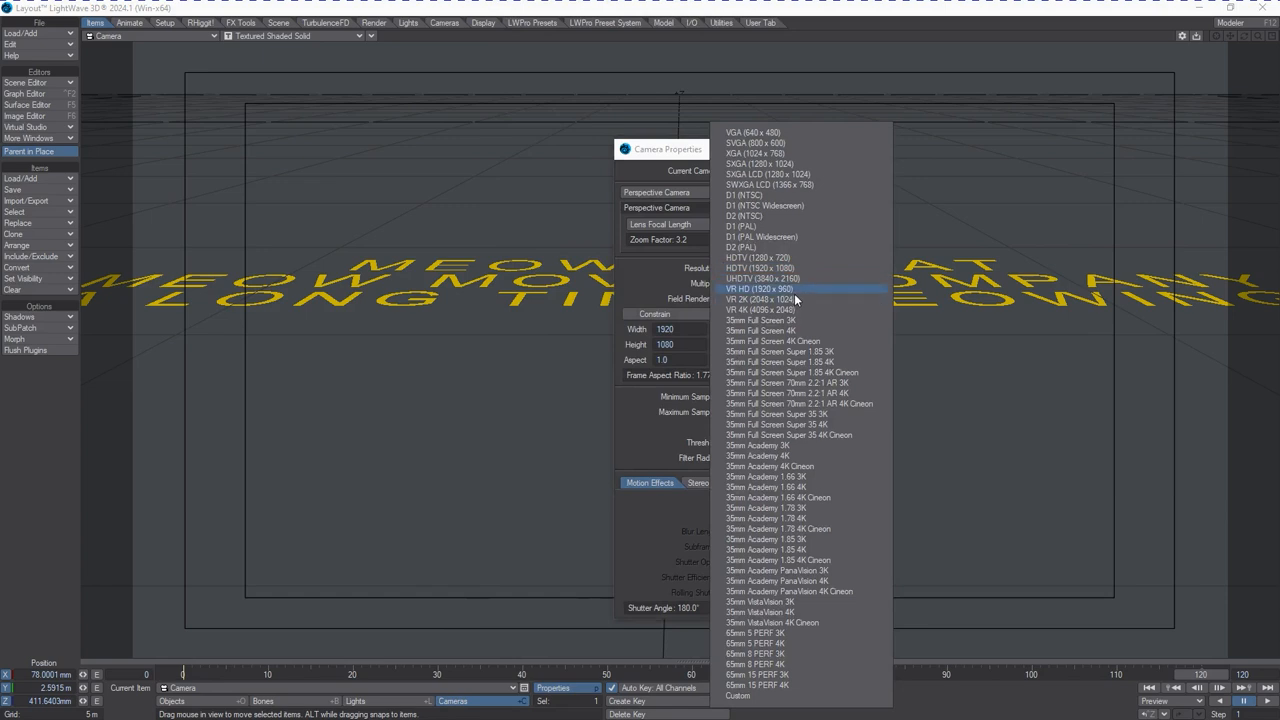
left_click(799, 280)
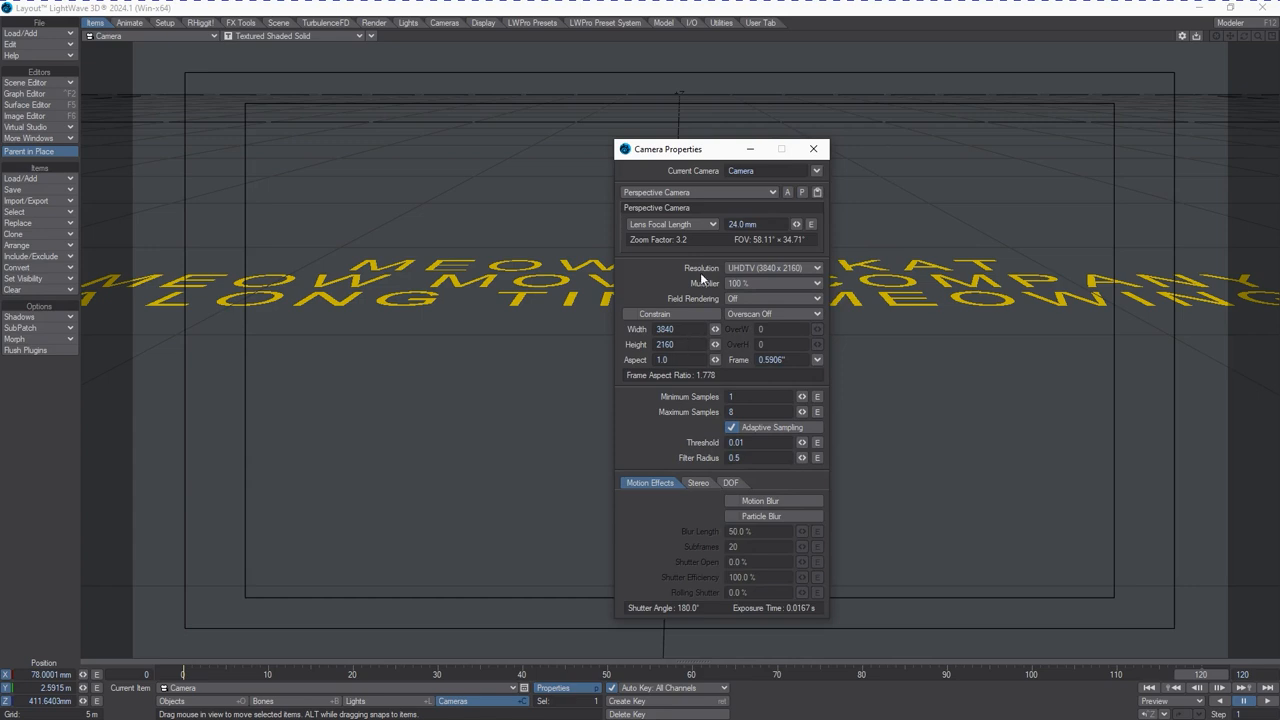
left_click(813, 149)
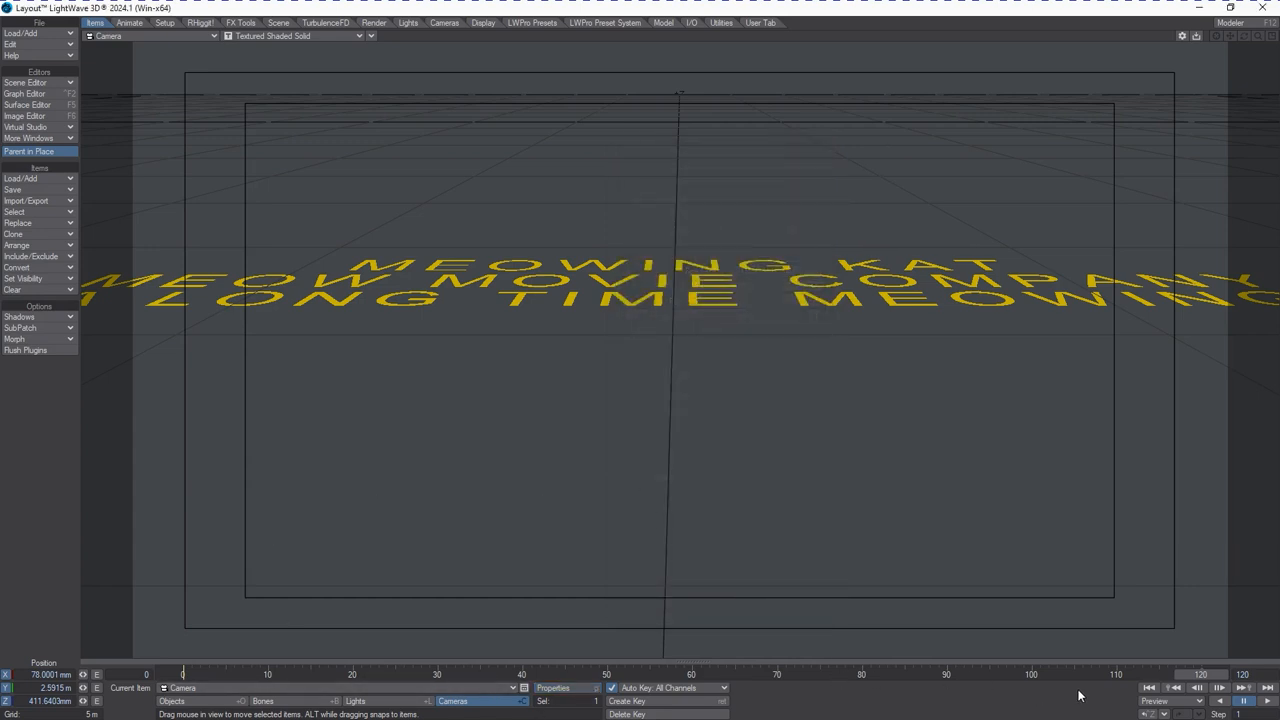
- Deactivate both Light and EnvLight in the Scene Editor and select Light
mouse_move(1202, 676)
left_mouse_down()
mouse_move(1130, 682)
mouse_move(1247, 677)
mouse_move(1208, 676)
left_mouse_up()
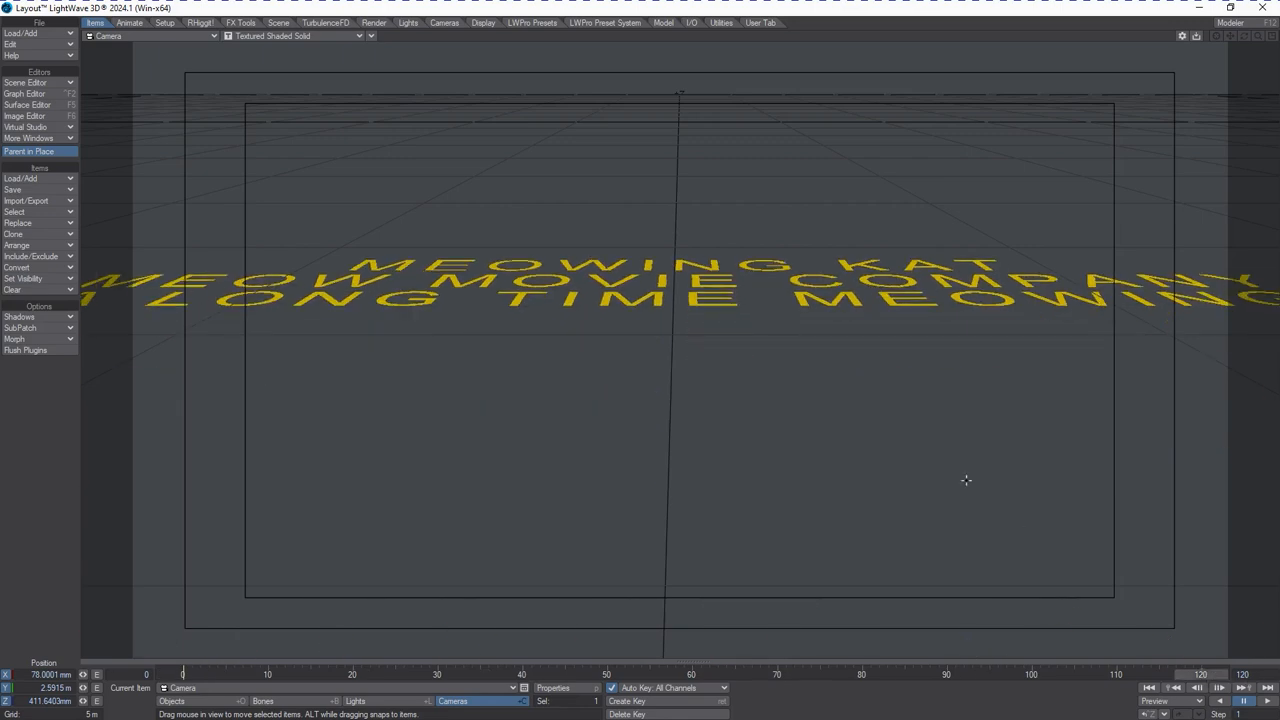
left_click(45, 82)
left_click(40, 83)
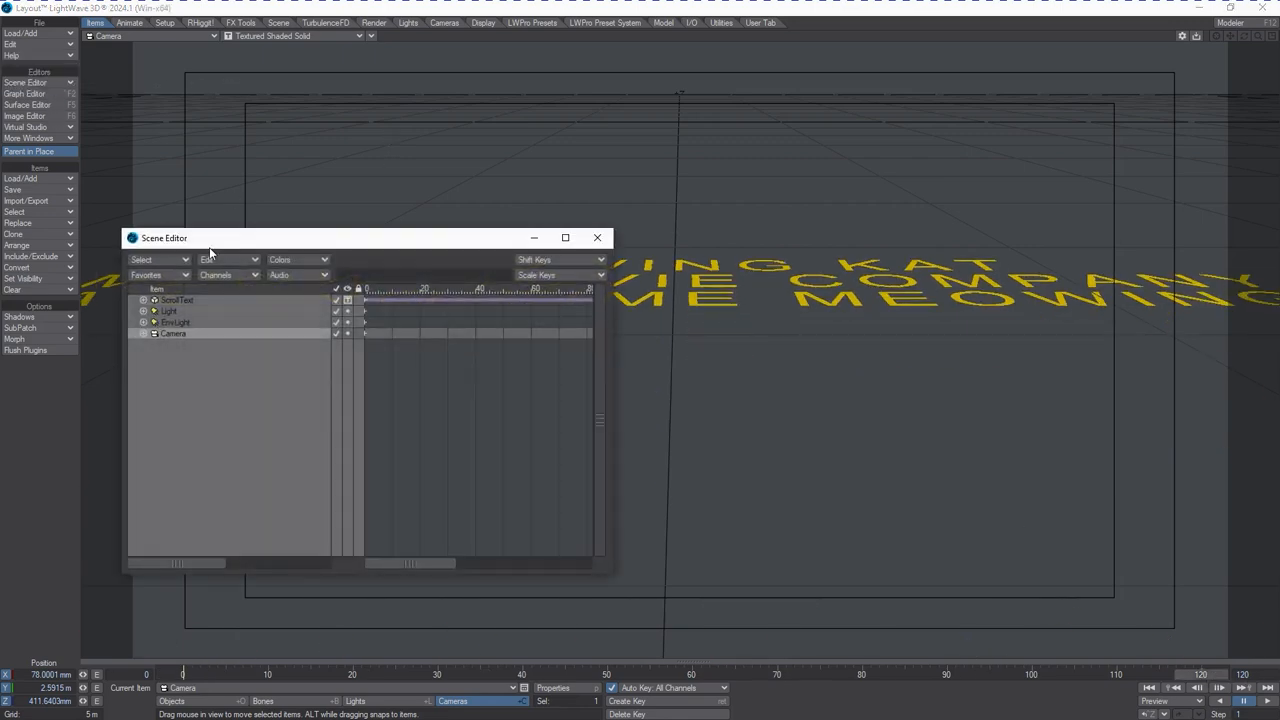
left_click(336, 322)
left_click(336, 311)
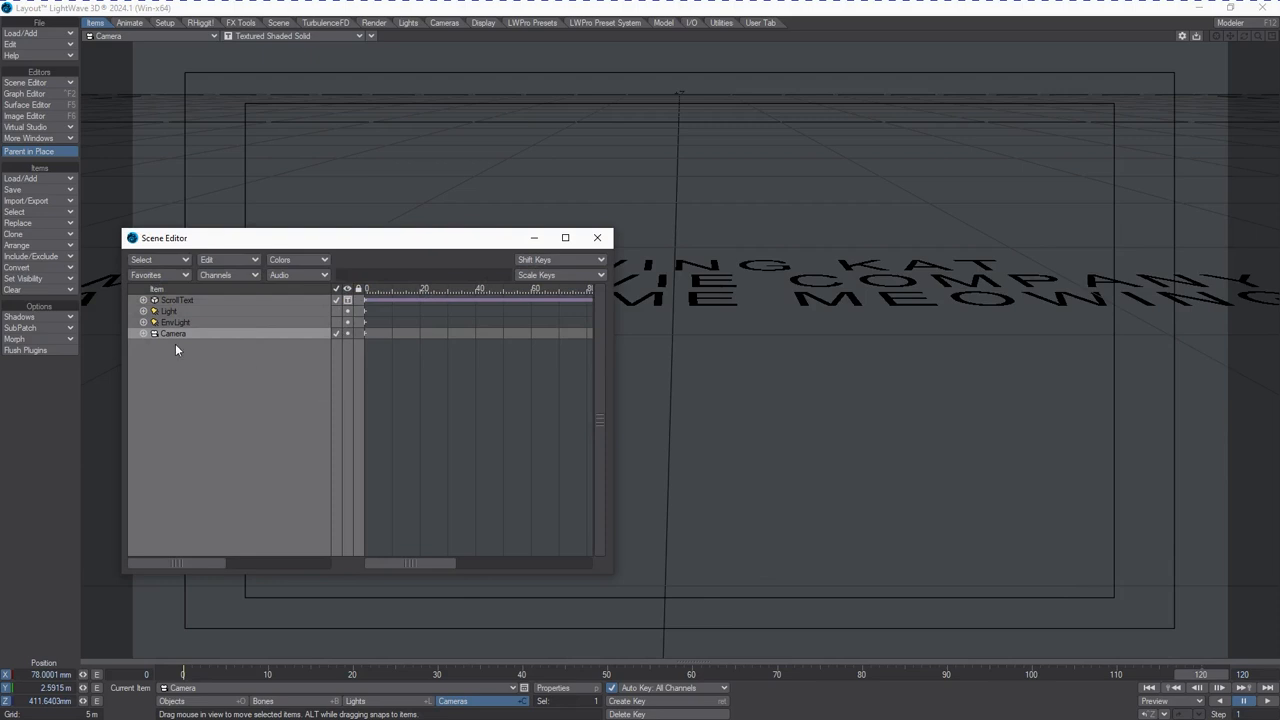
left_click(195, 312)
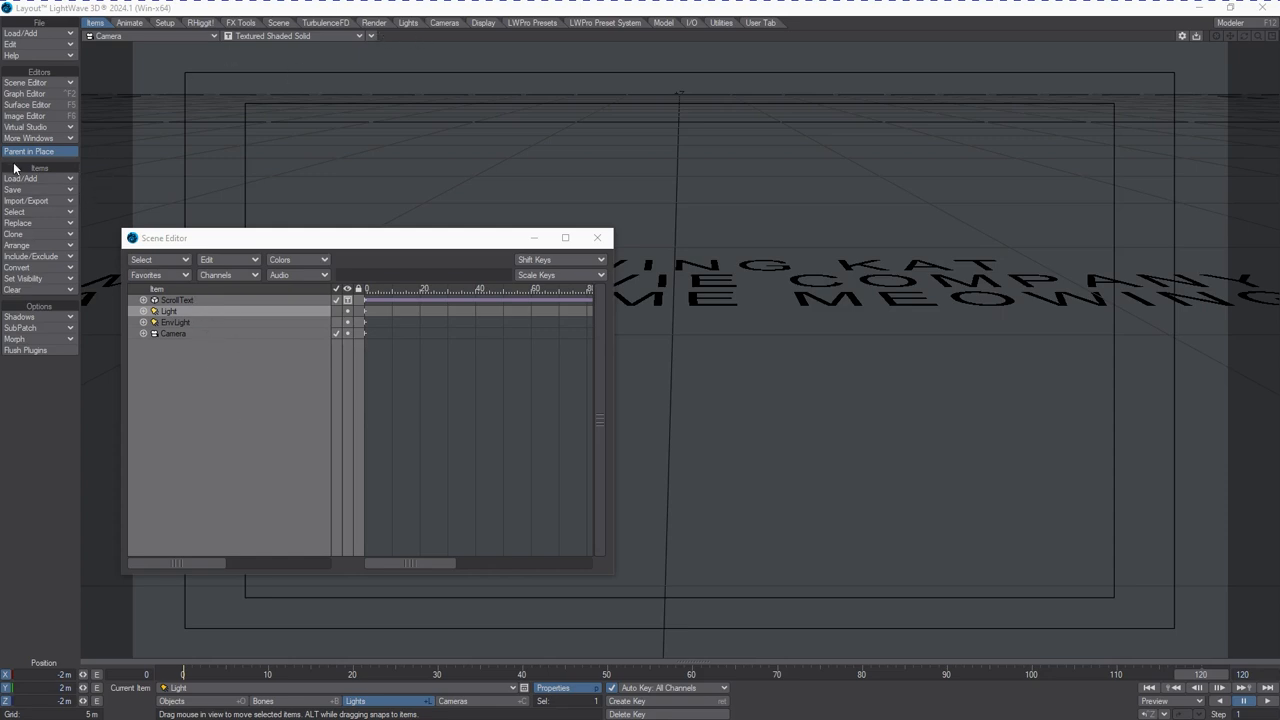
- Switch the camera viewport to VPR rendering and make objects the current item type
left_click(344, 36)
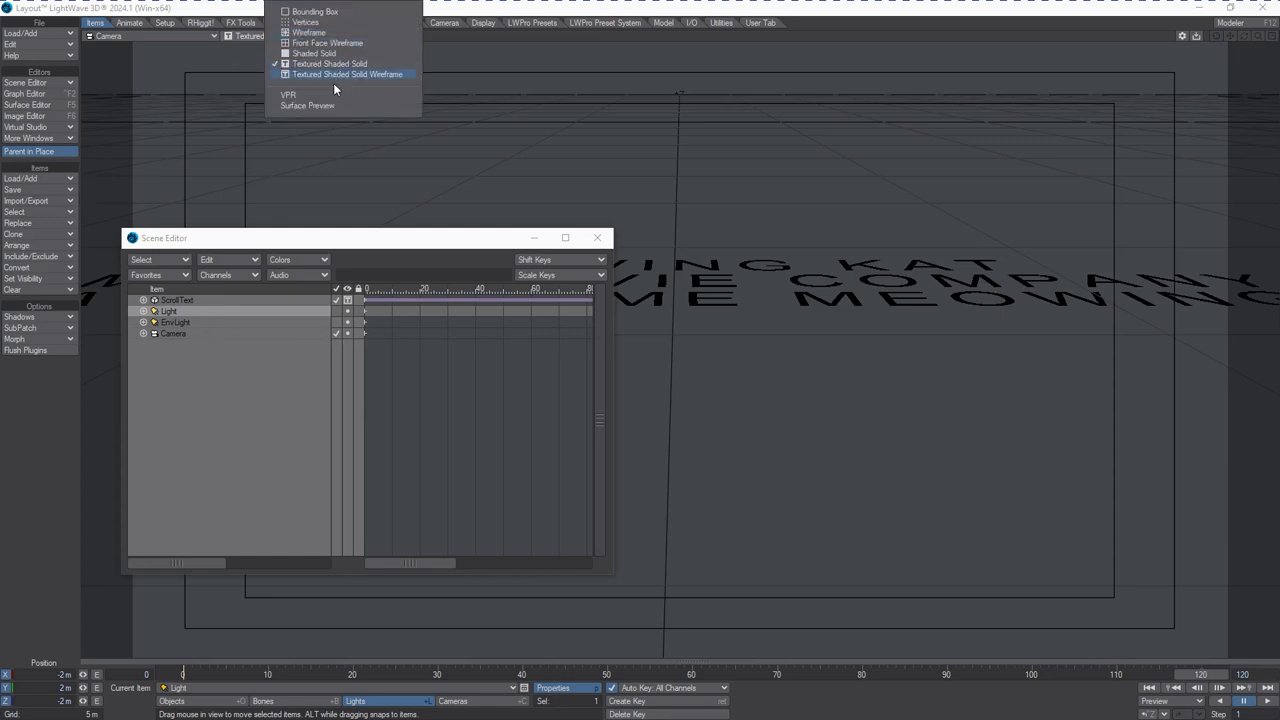
left_click(331, 94)
key("shift+o")
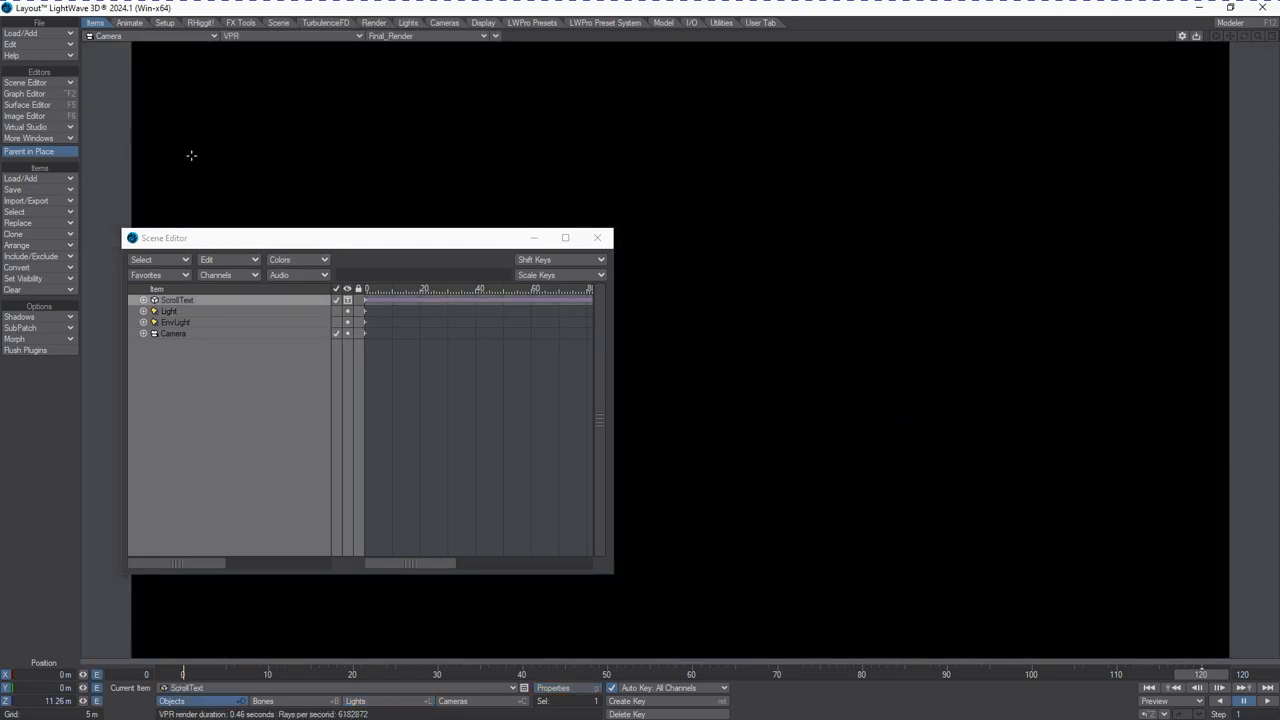
- Set the TextFace surface's Luminous value to 100% in the Surface Editor
left_click(50, 104)
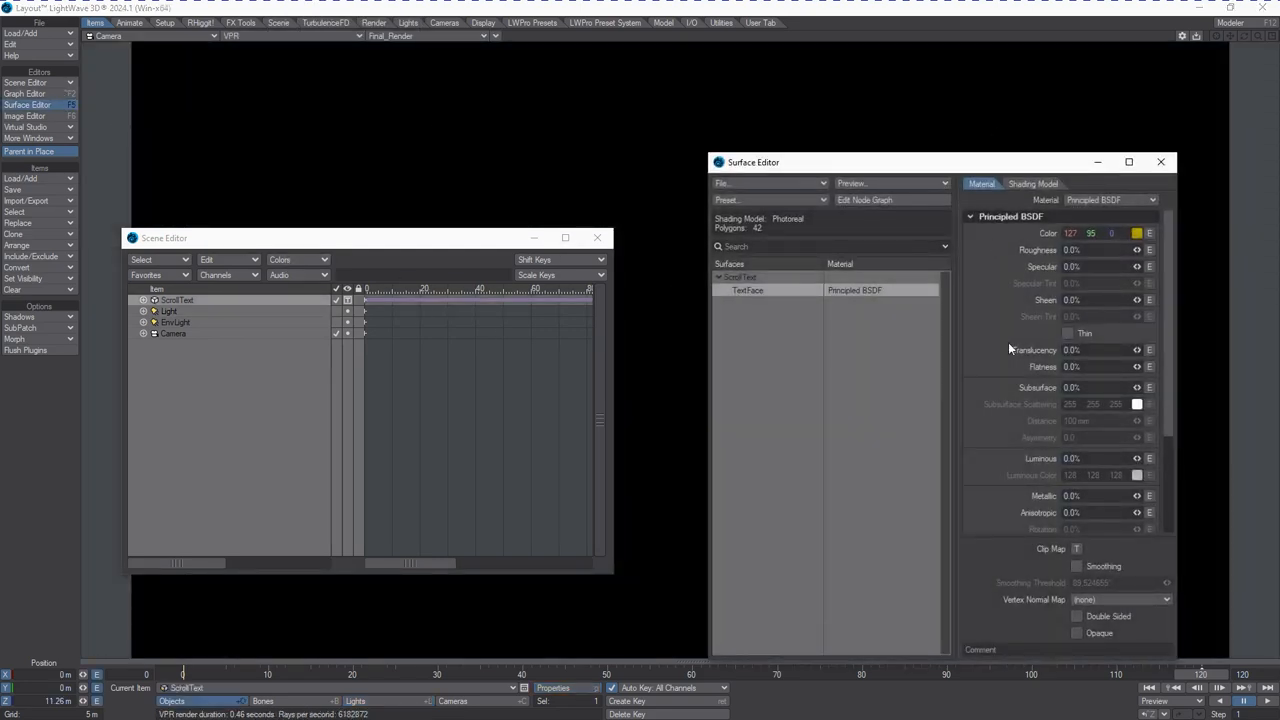
scroll(1075, 429, "down", 3)
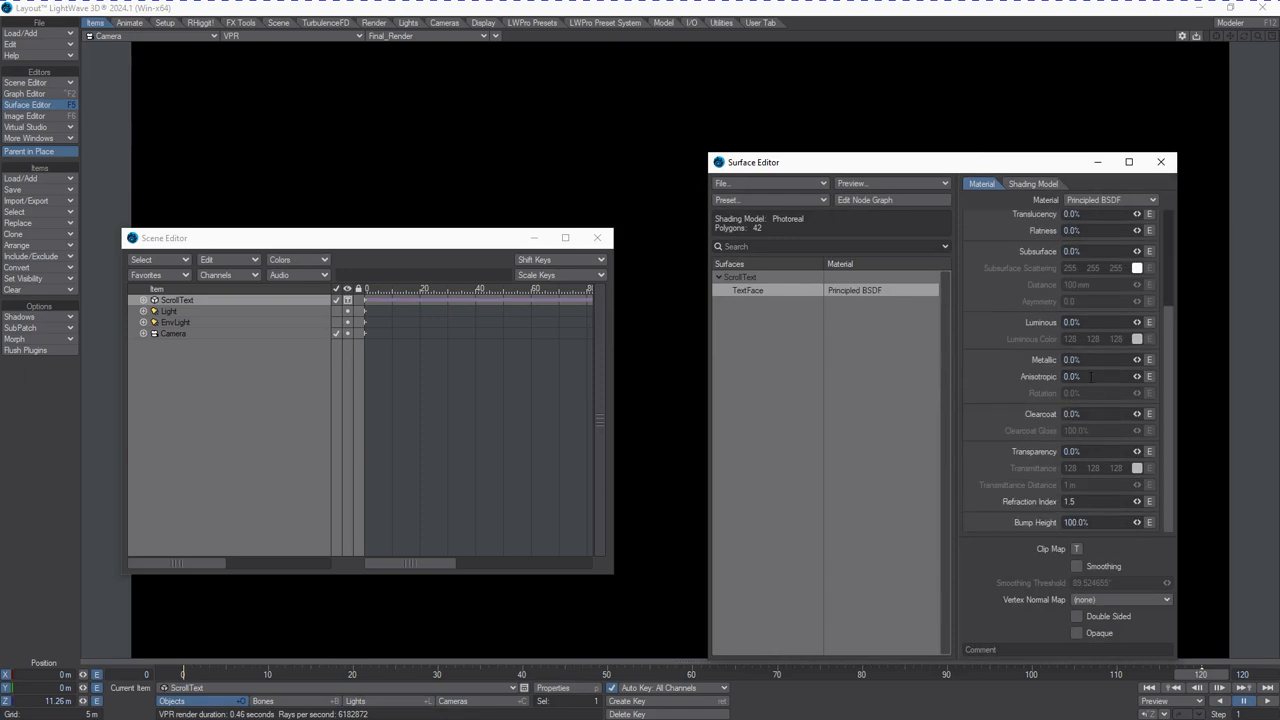
left_click(1088, 322)
type("4")
type("00")
key("Tab")
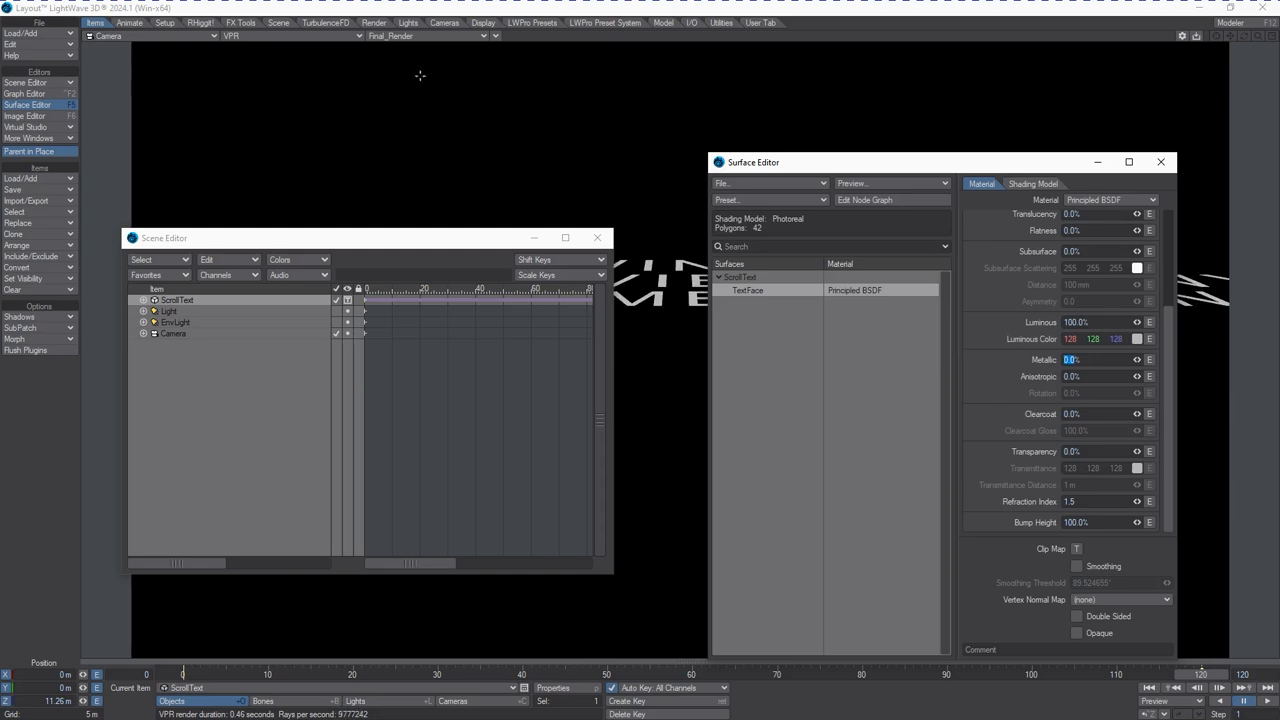
- Set TextFace's luminous color to the dark yellow swatch, RGB 127, 95, 0
left_click(1137, 339)
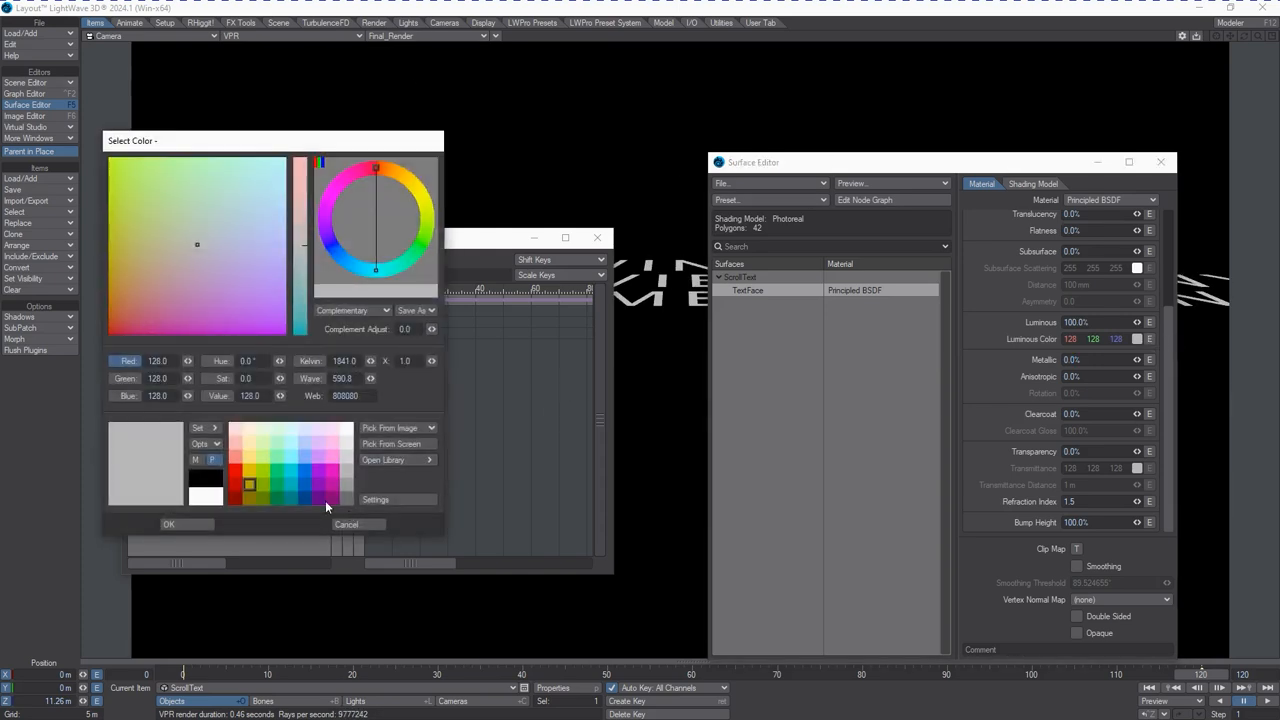
left_click(249, 482)
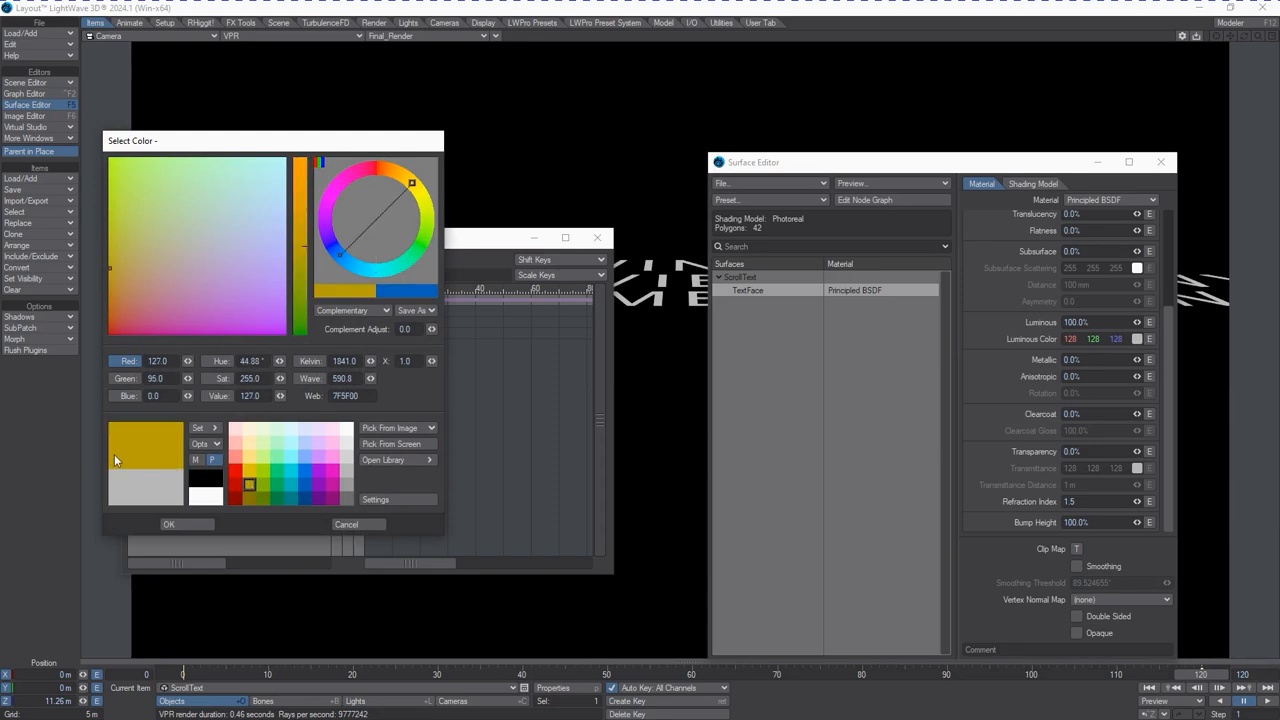
left_click(205, 524)
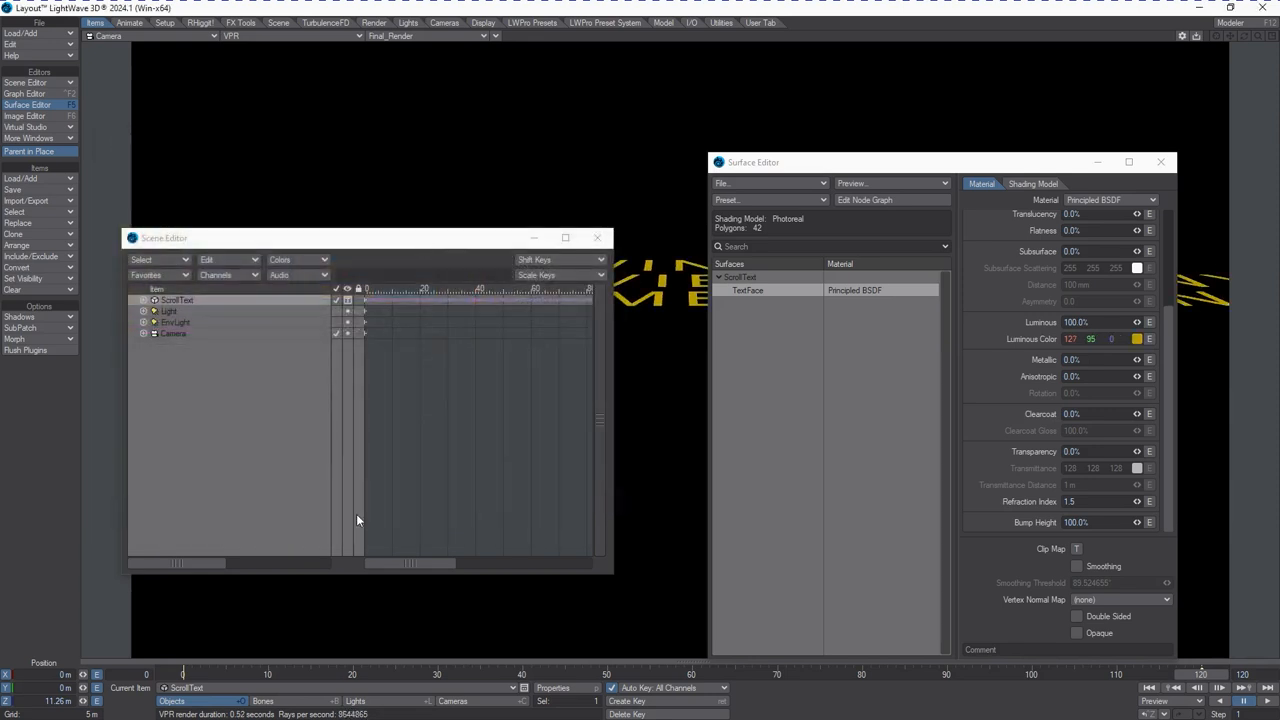
- Move the Scene Editor and Surface Editor windows away from the rendered text
left_click_drag(434, 238, 200, 299)
left_click_drag(920, 163, 1279, 182)
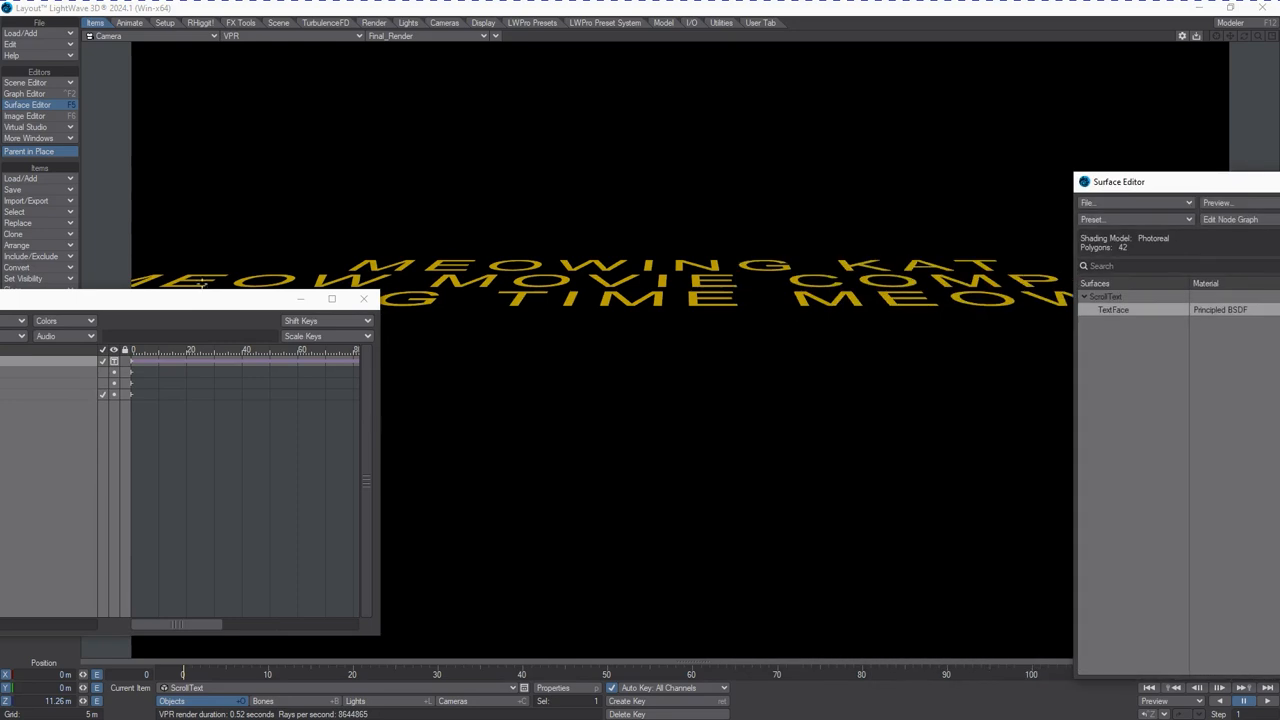
left_click_drag(201, 297, 0, 322)
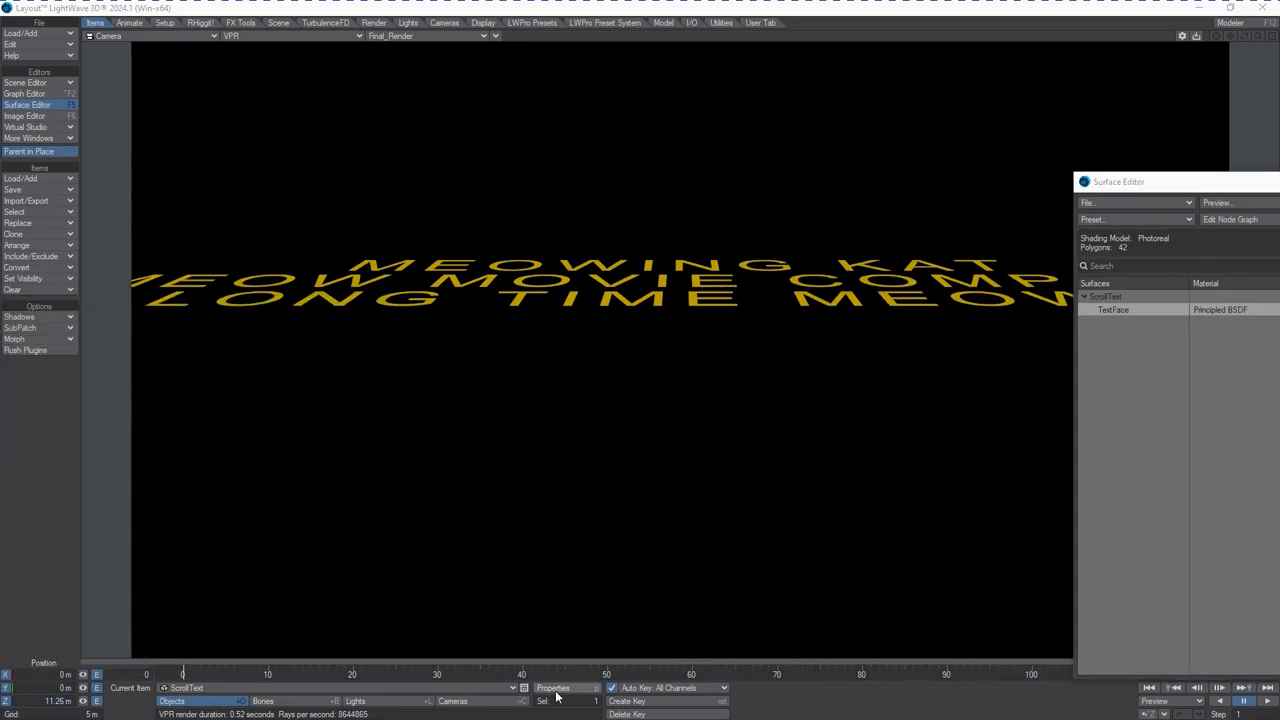
- Select the camera, view its properties, and clear the open windows off the VPR view
key("shift+c")
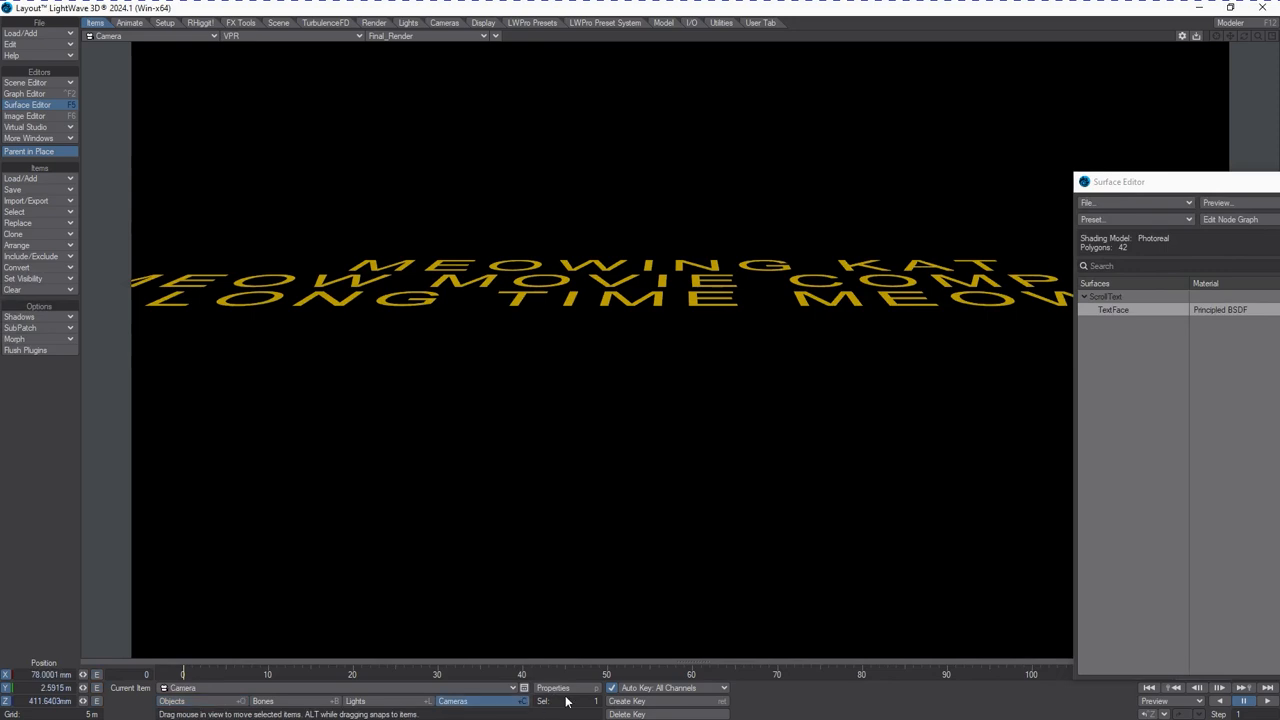
left_click(558, 688)
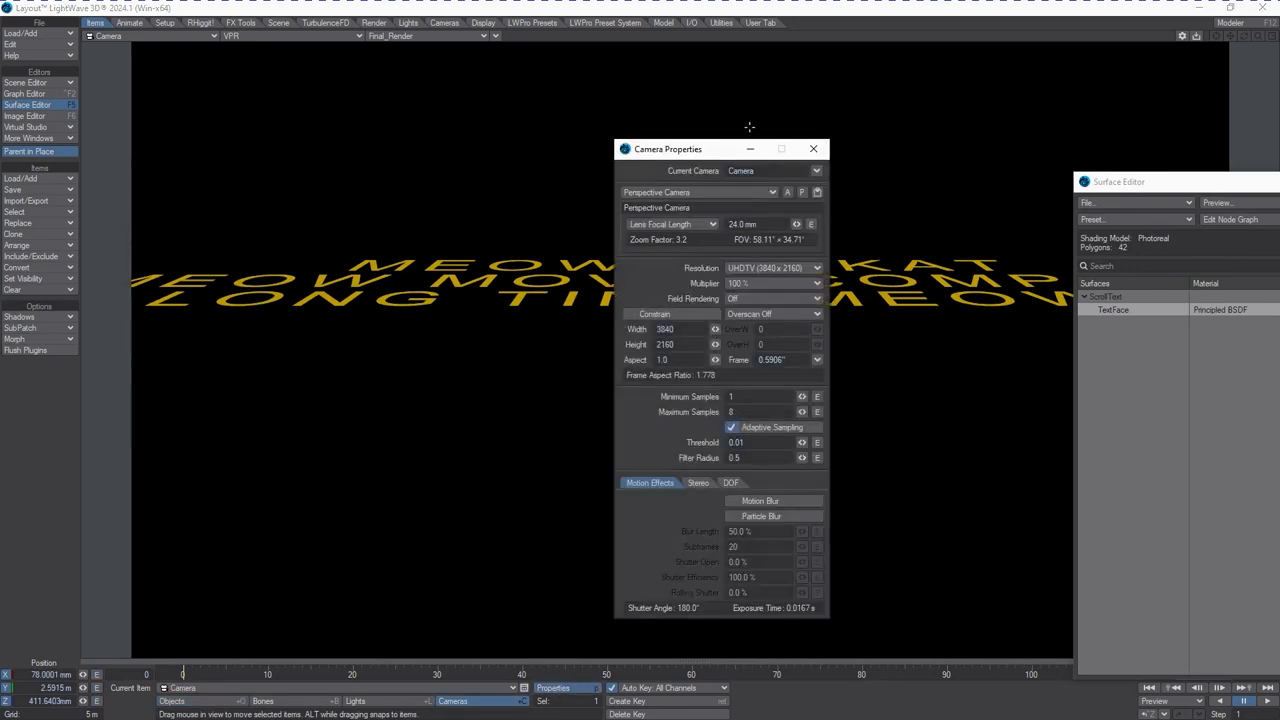
left_click_drag(688, 150, 1050, 168)
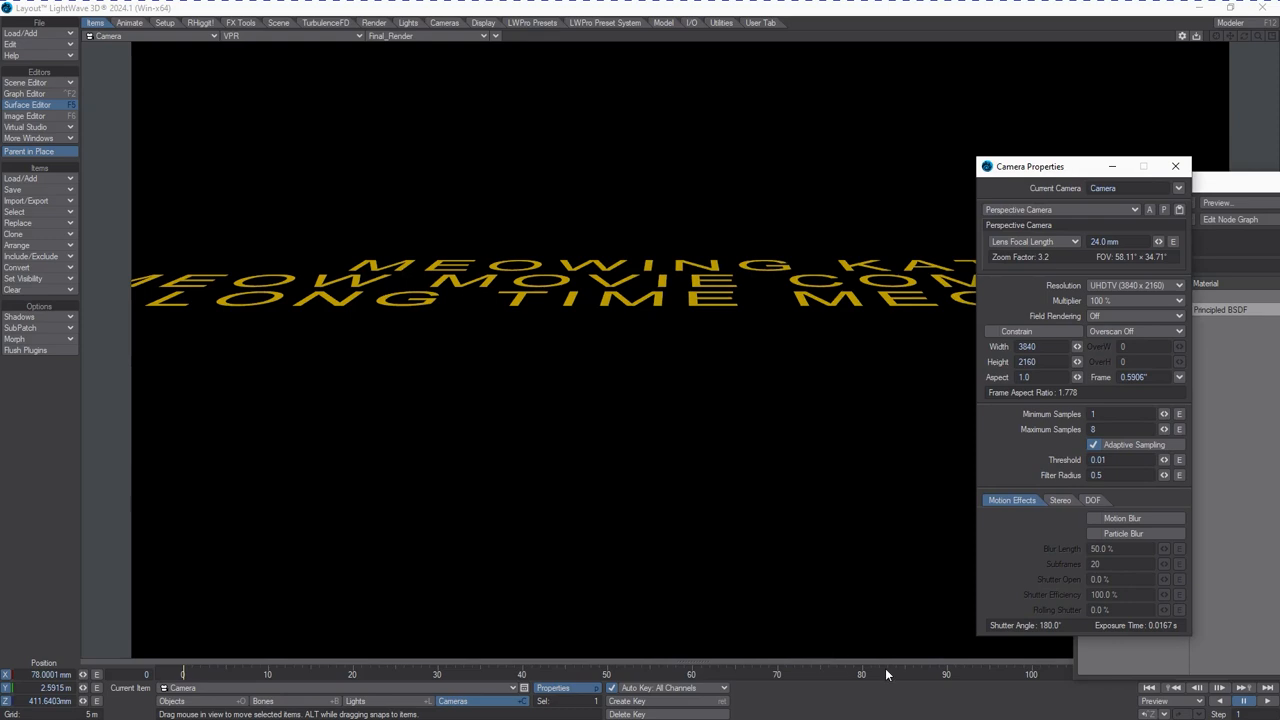
mouse_move(989, 669)
left_mouse_down()
mouse_move(972, 670)
mouse_move(1005, 670)
mouse_move(989, 669)
left_mouse_up()
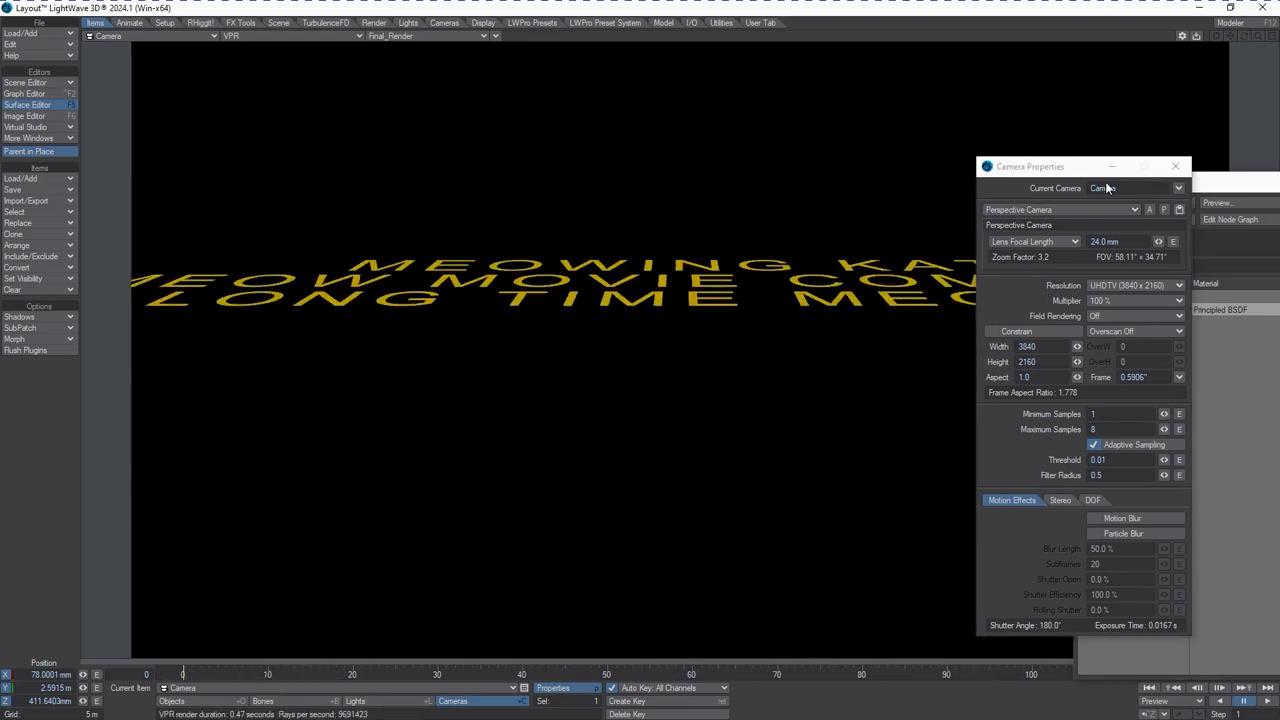
left_click_drag(1047, 170, 1279, 170)
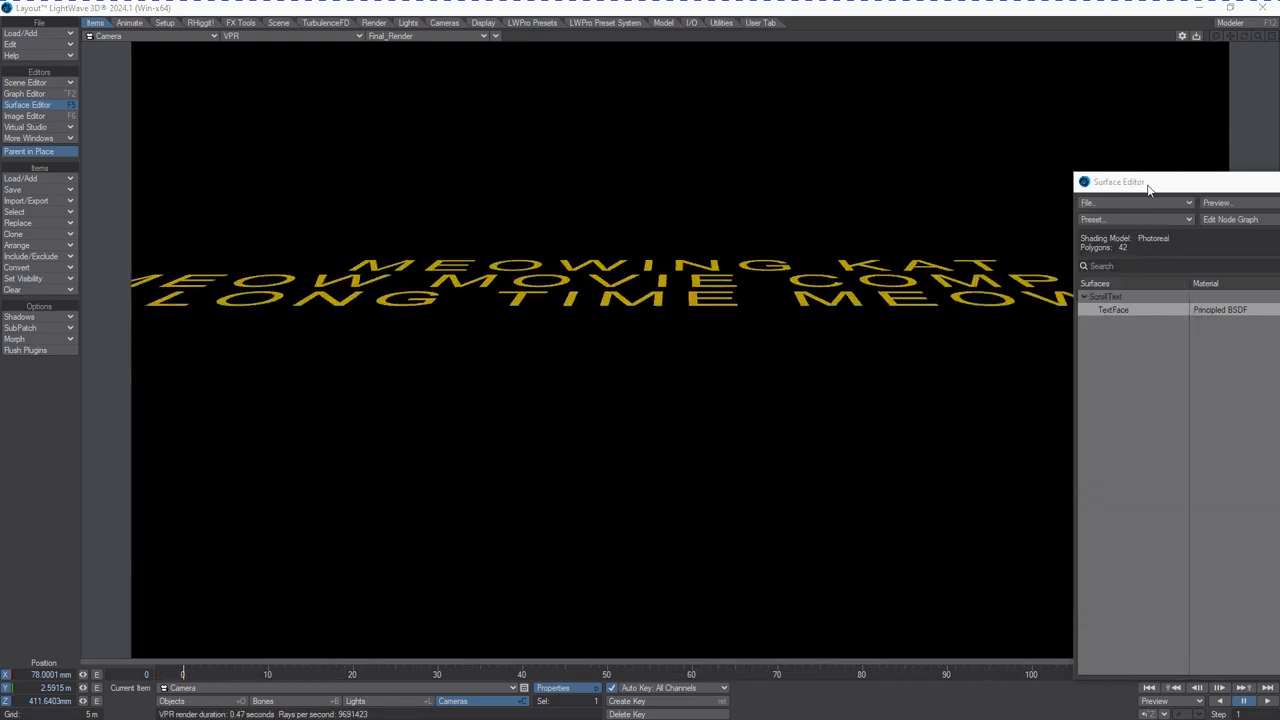
left_click_drag(1148, 186, 1279, 186)
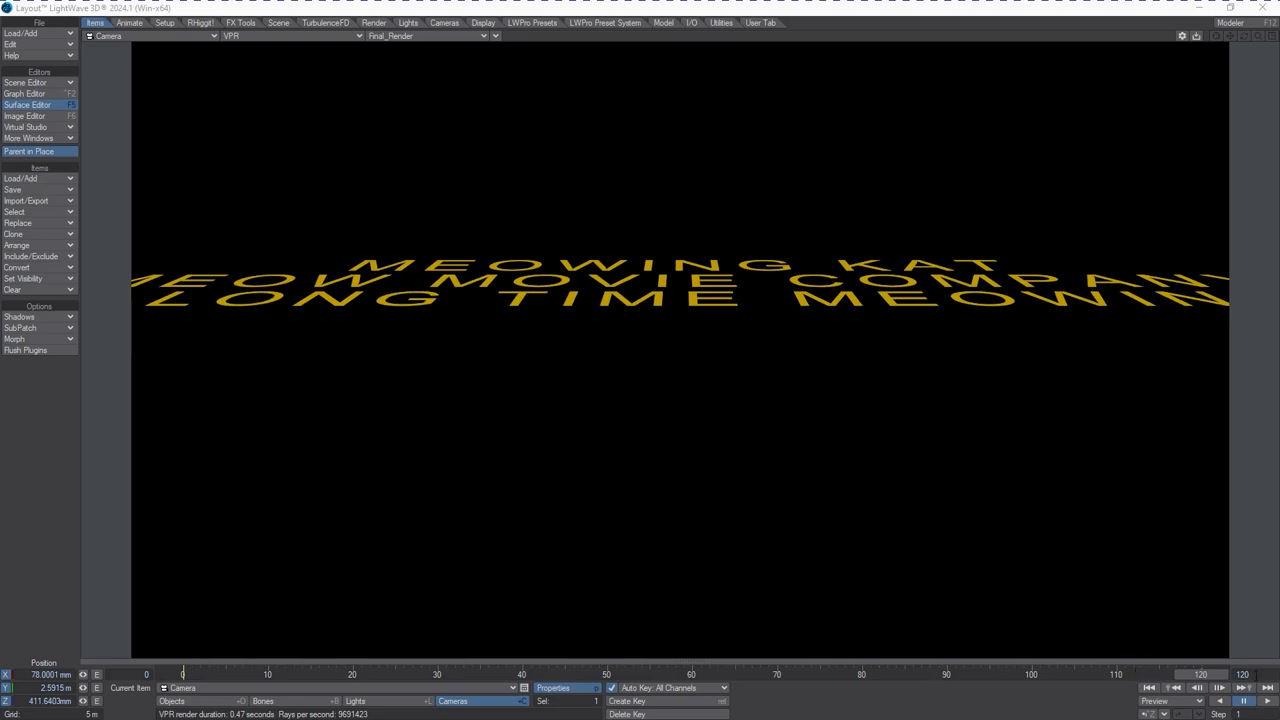
- Set the camera's Z position to 5 m at frame 120 and scrub the timeline to check the crawl
left_click(904, 718)
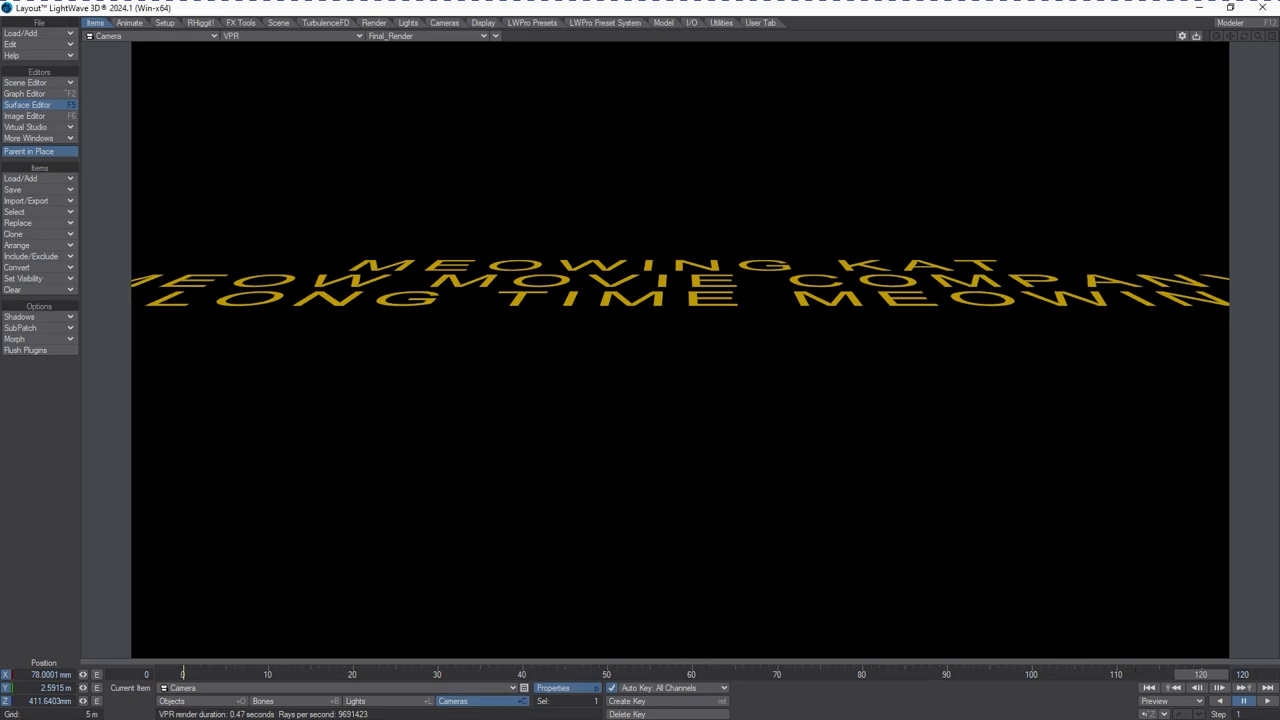
left_click(30, 700)
type("5")
key("Return")
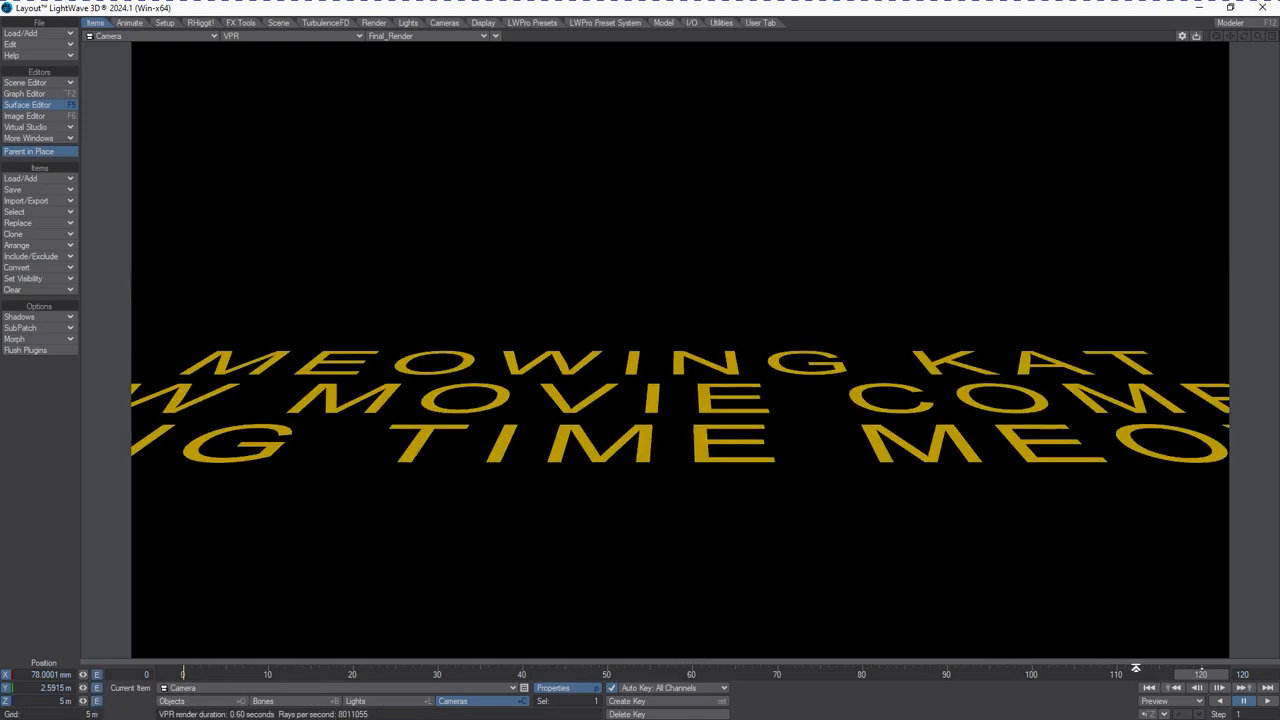
mouse_move(1177, 675)
left_mouse_down()
mouse_move(1081, 677)
mouse_move(1196, 680)
left_mouse_up()
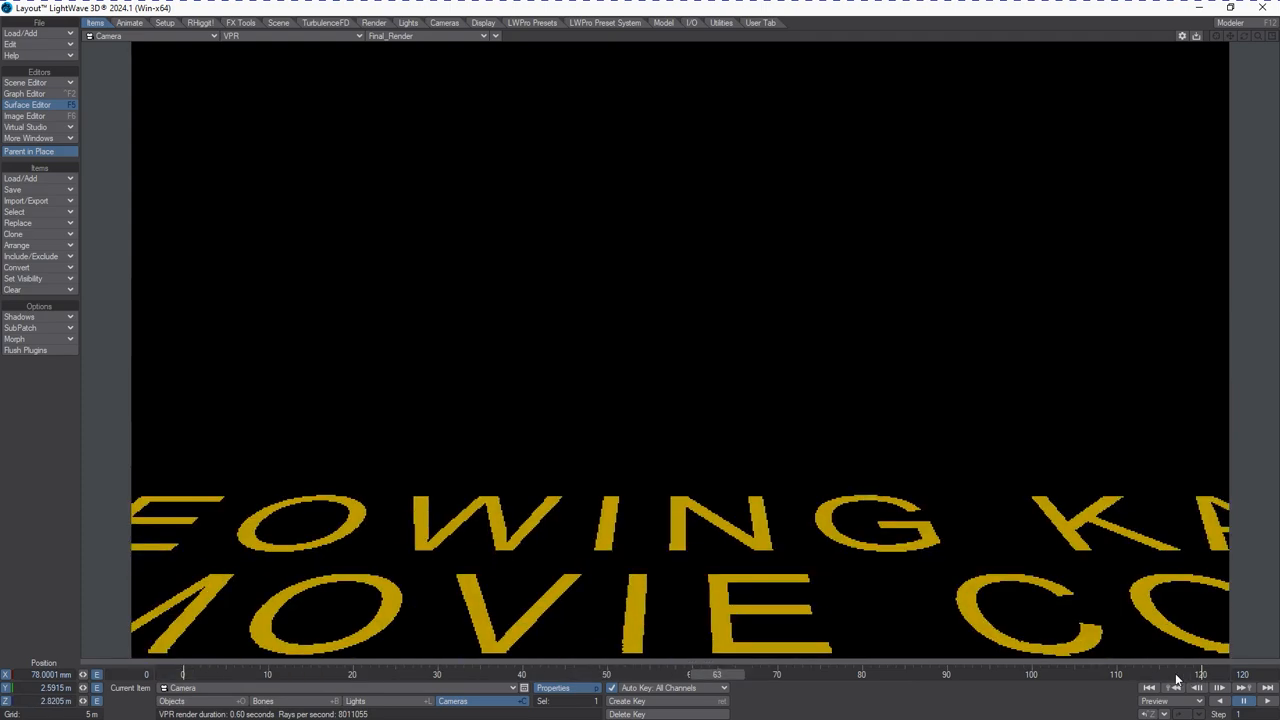
- Enable Motion Blur in the camera's properties and move the window clear of the text
left_click(553, 688)
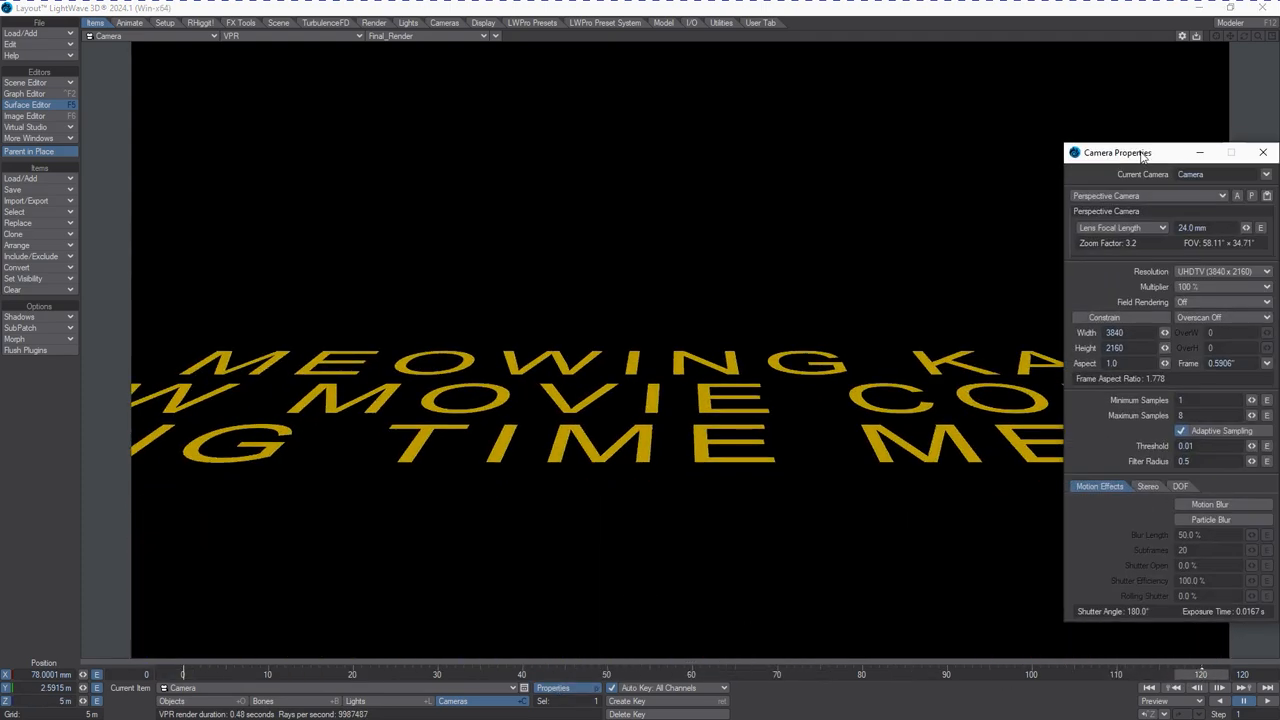
left_click(1178, 504)
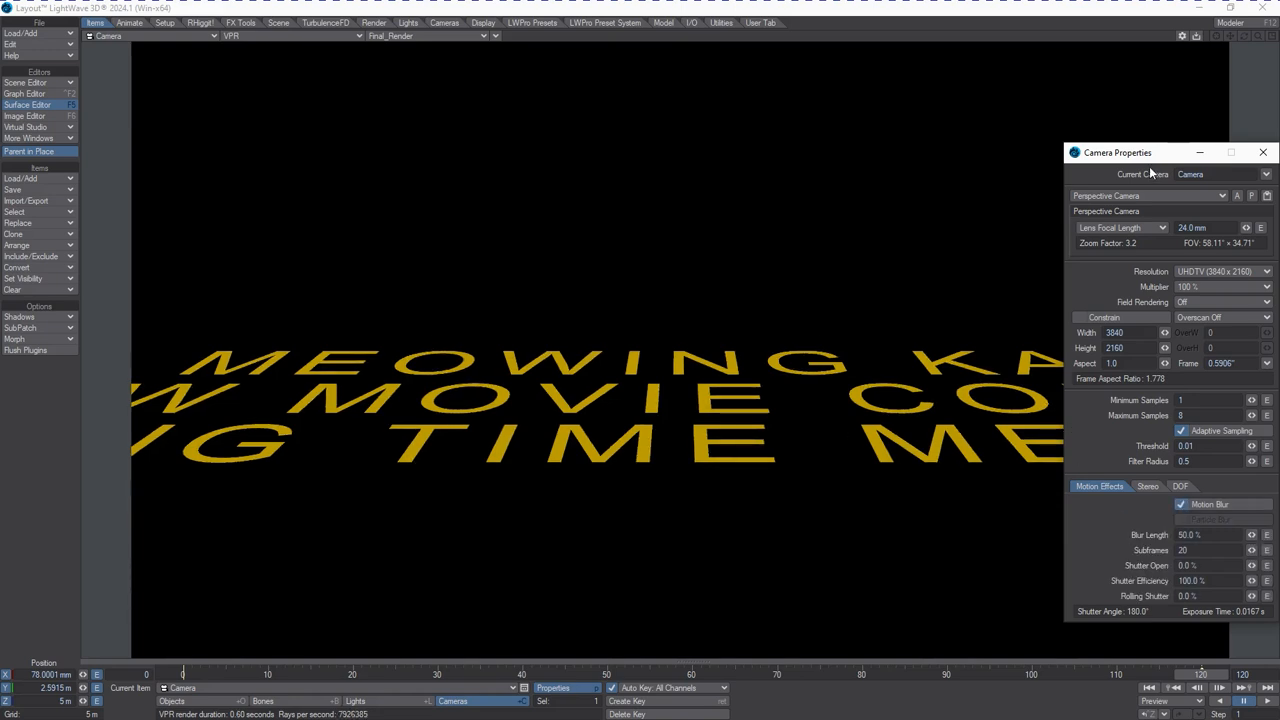
left_click_drag(1153, 156, 1089, 95)
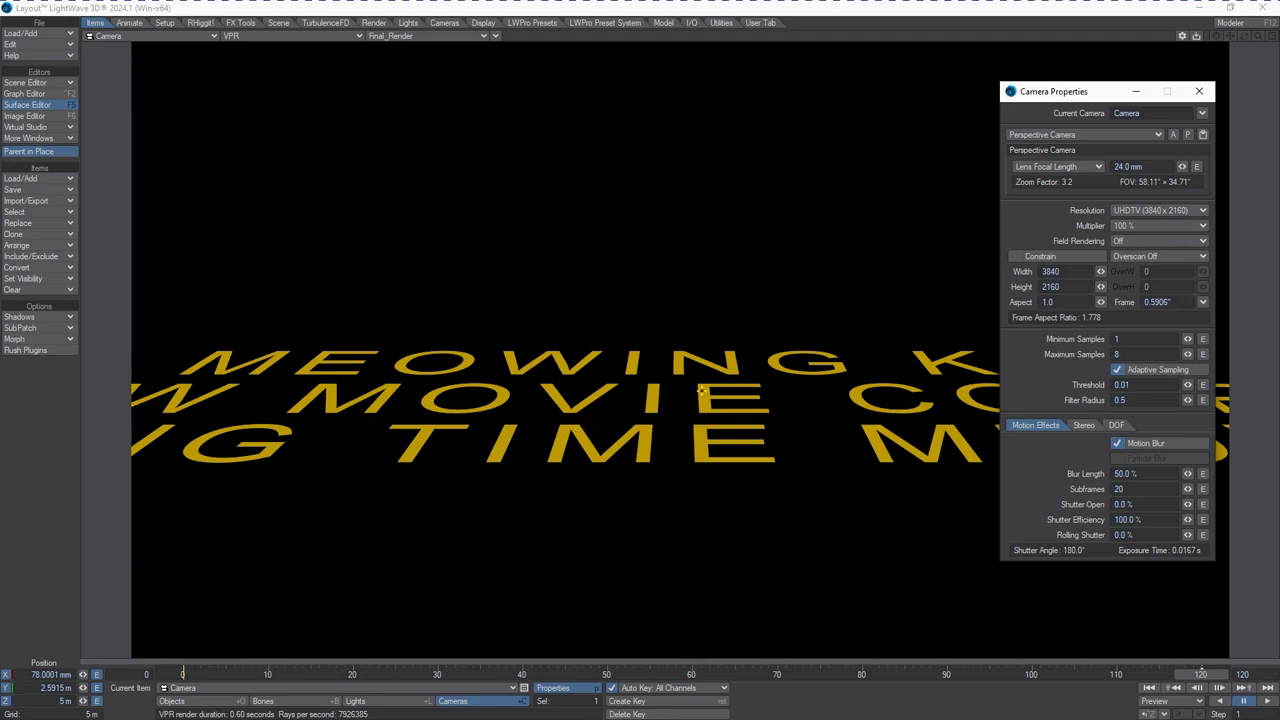
left_click_drag(1051, 94, 1065, 74)
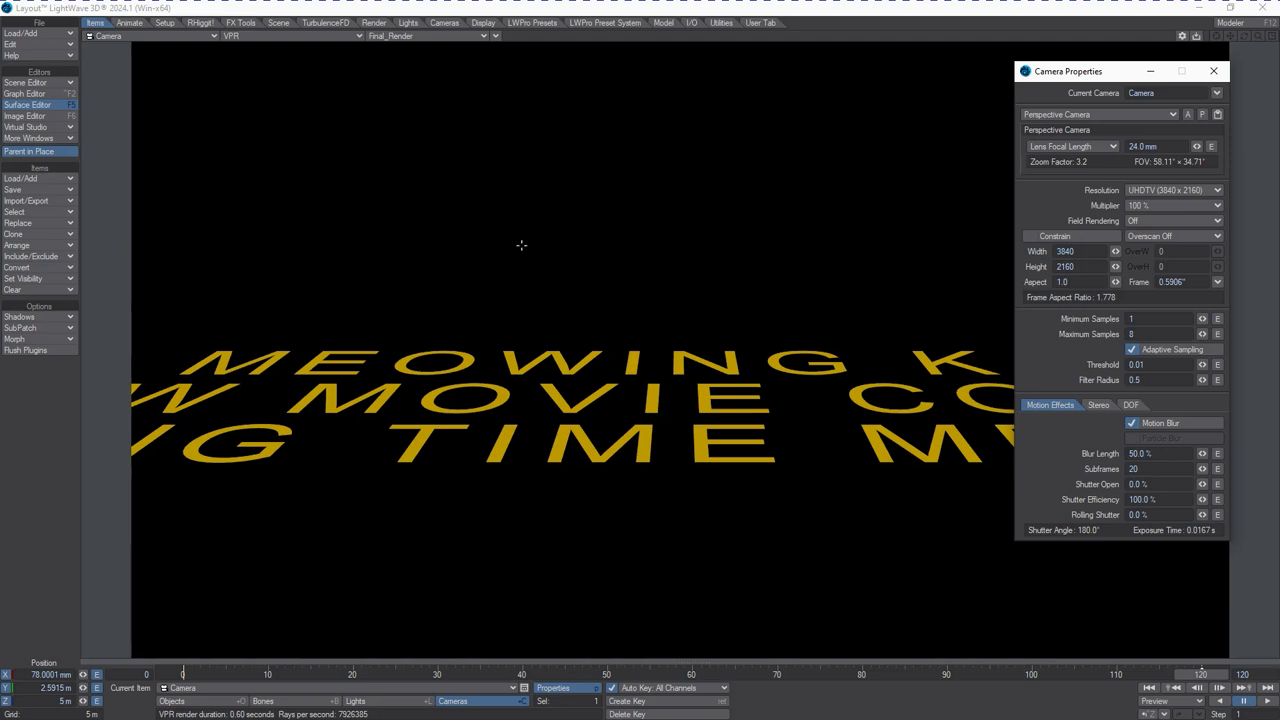
- Switch from Layout to Modeler, where the ScrollText object is open
key("alt+Tab")
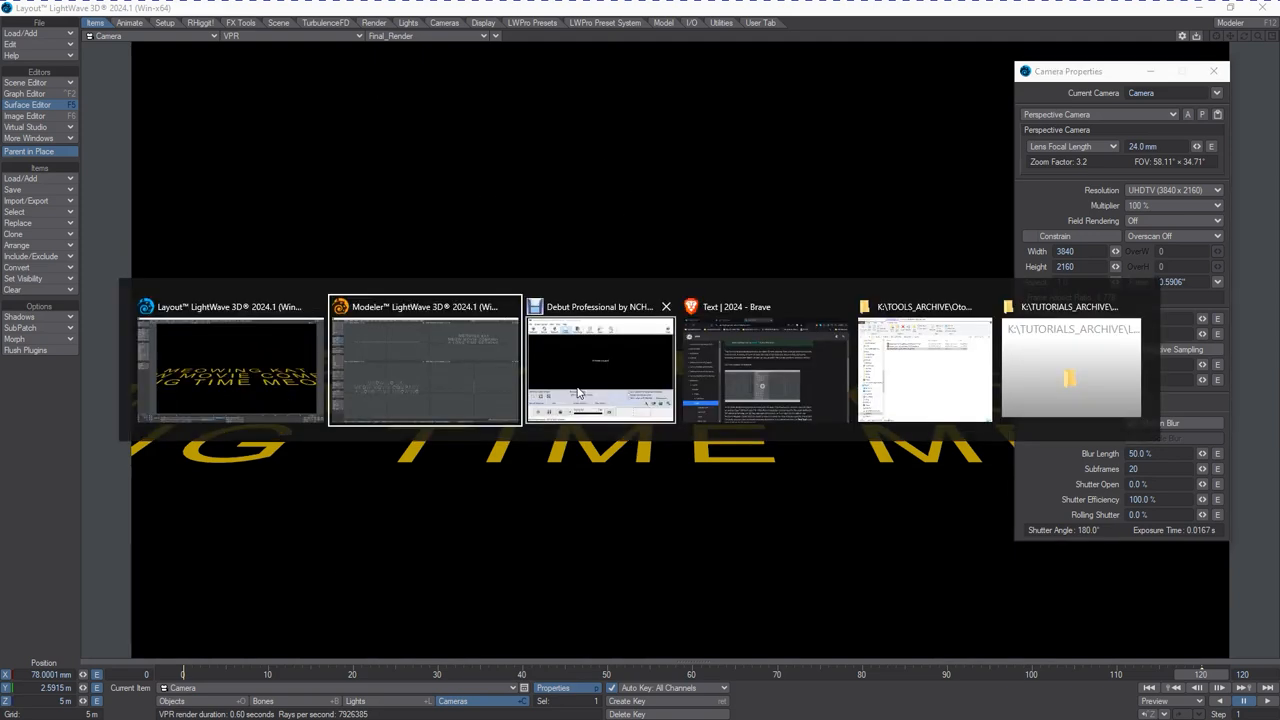
key("alt+Tab")
key("alt+Tab")
key("alt+Tab")
key("alt+Tab")
key("alt+Tab")
key("alt+Tab")
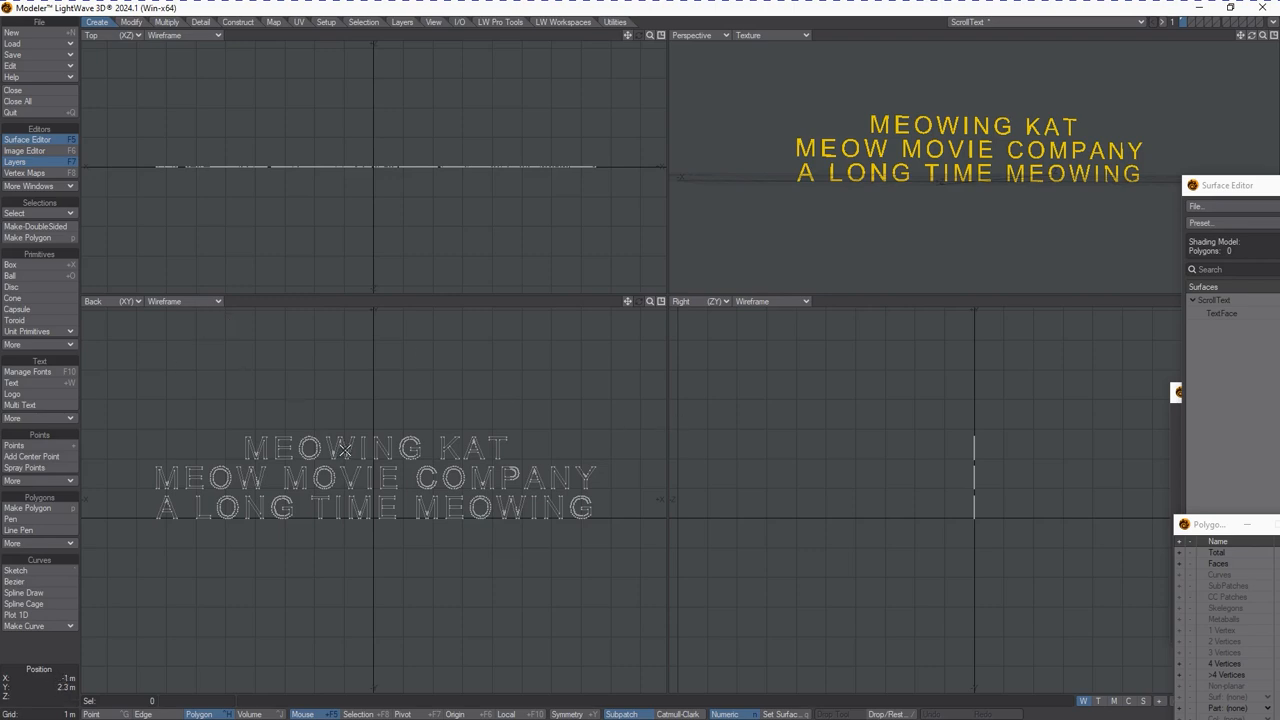
- Delete the existing three-line text and start Make Text to open the text file import dialog
key("Delete")
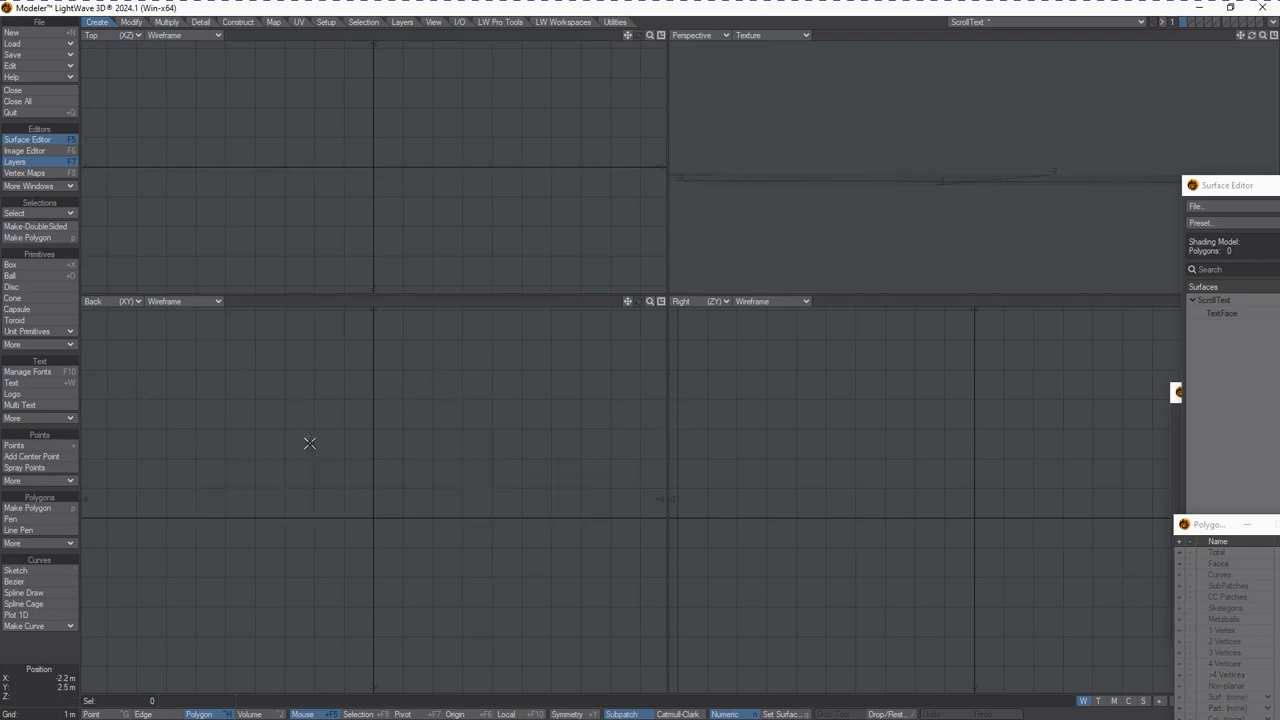
left_click(47, 416)
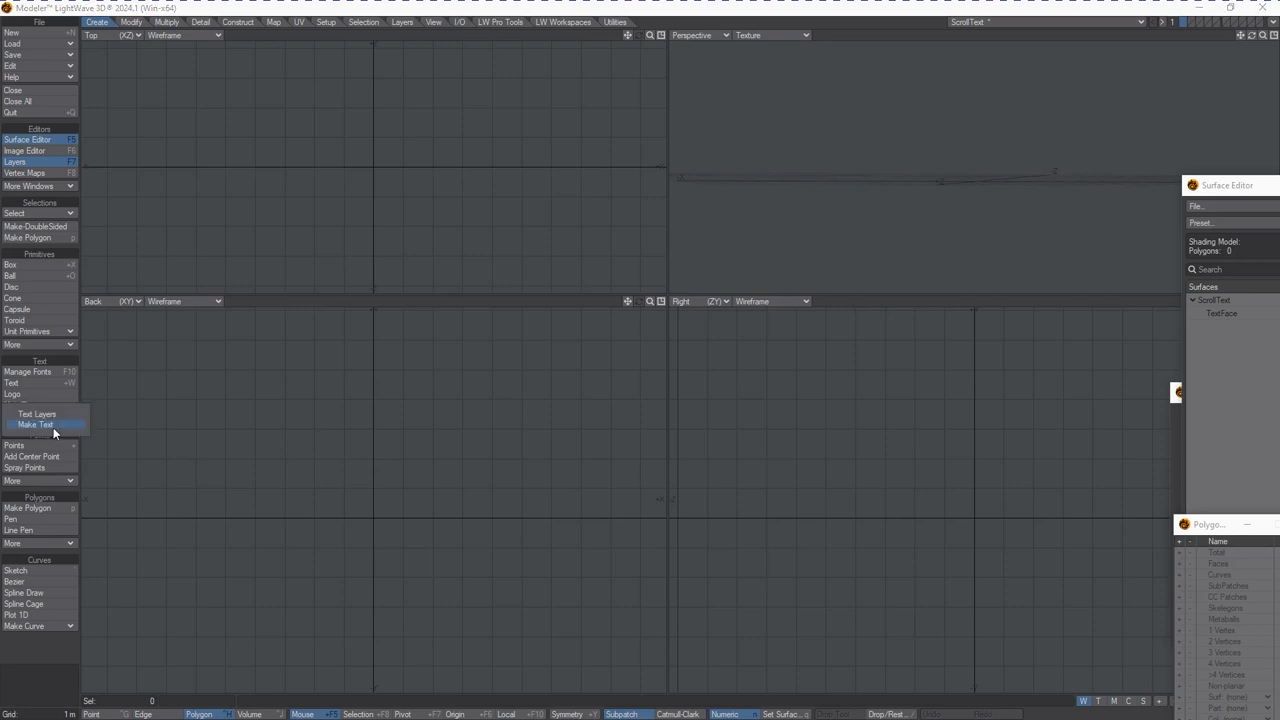
left_click(53, 427)
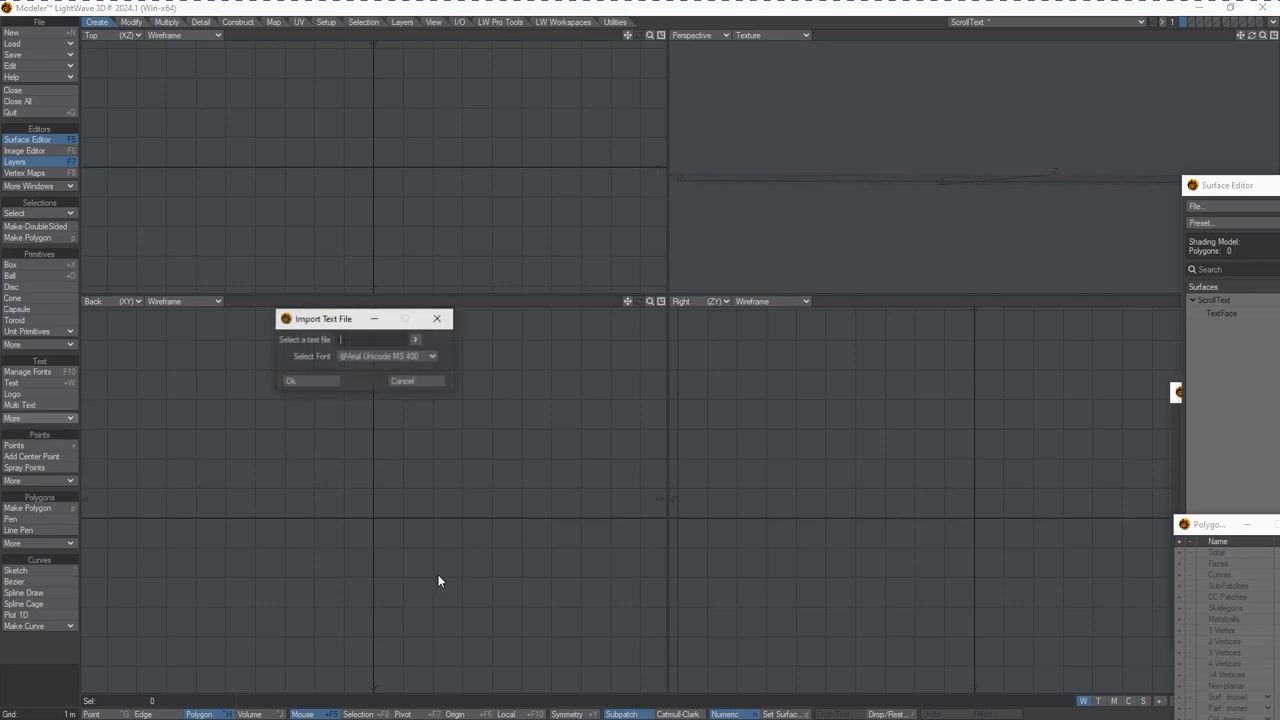
left_click(415, 340)
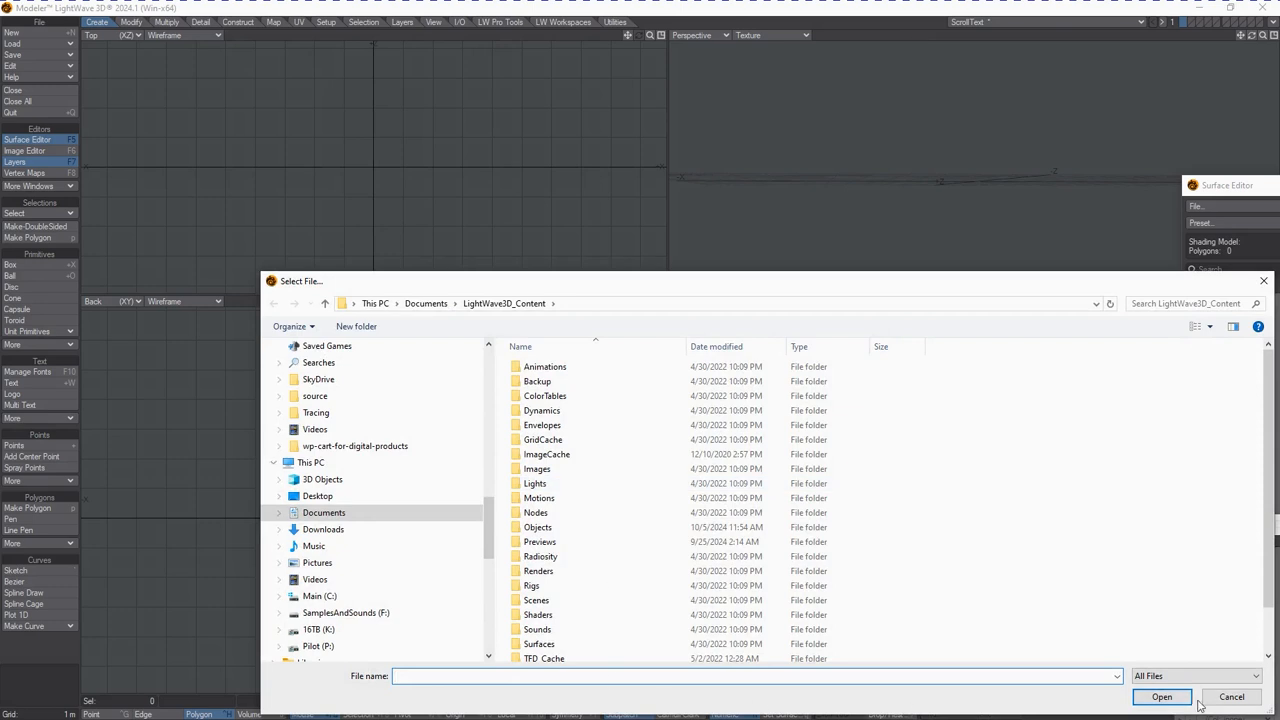
left_click(1231, 697)
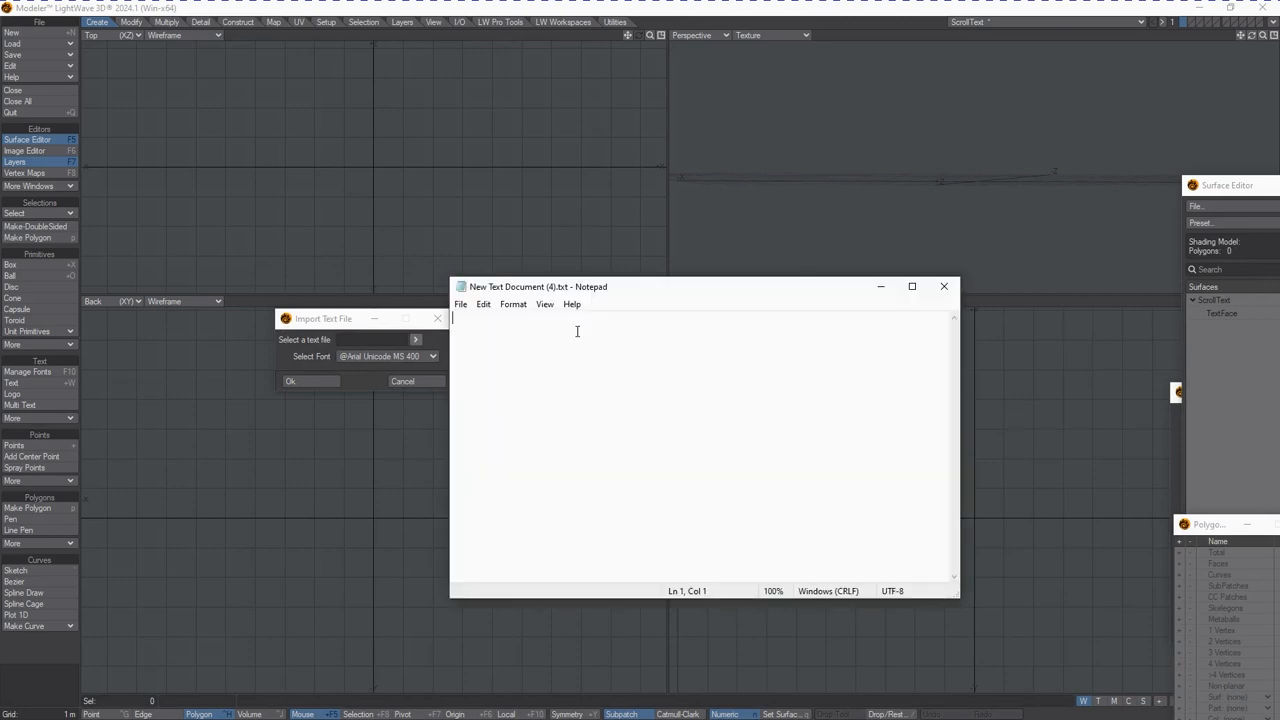
- In a blank Notepad document, write the lines STARWARS, KINDA SUCKS NOW, BECAUSE BAD WRITING and MAYBE IT CAN BE SAVED
type("STARWAR")
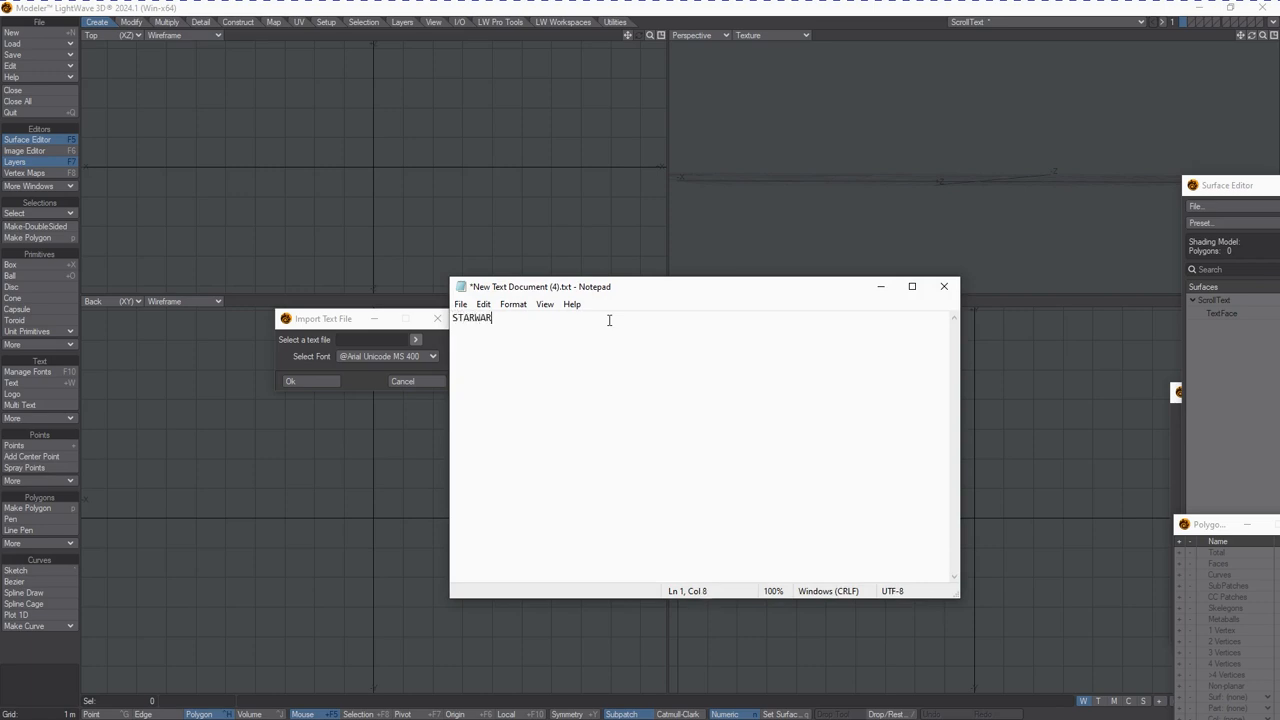
type("S ")
type("KINDA")
type(" SUCKS NOW ")
type("BECAUSE")
key("BackSpace")
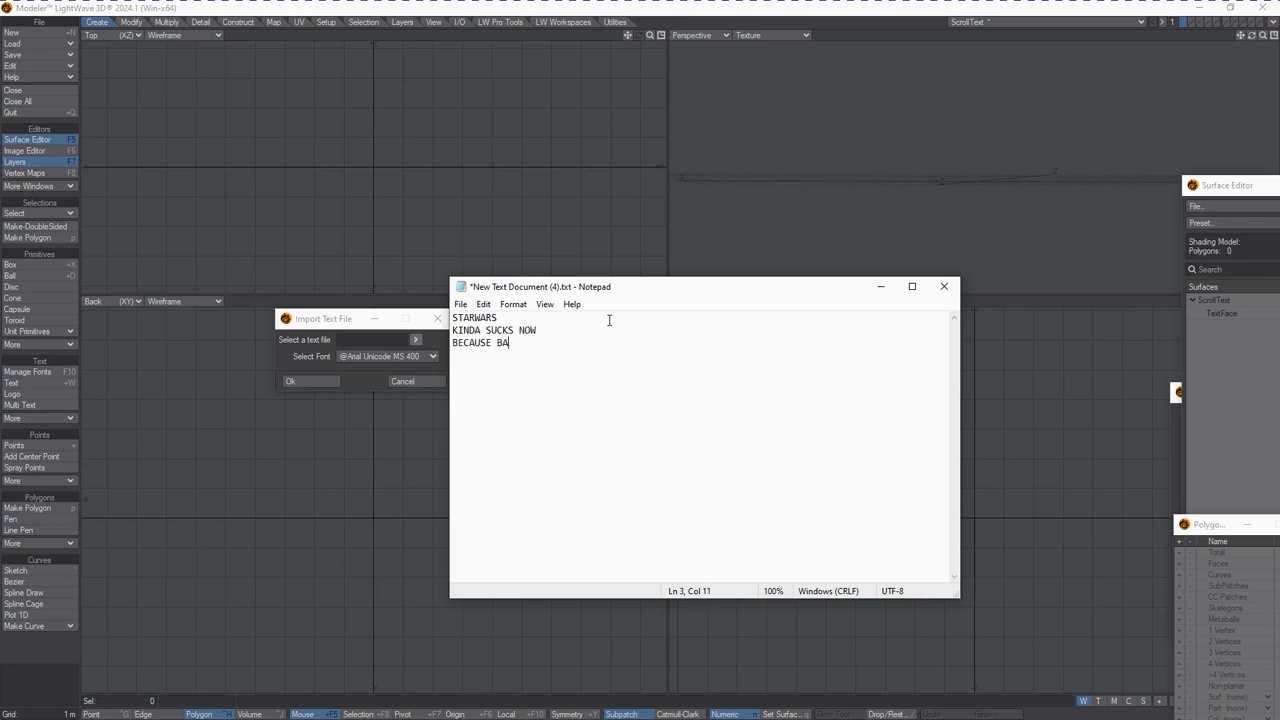
type("D WRITINGMAYBE IT CAN BE")
key("BackSpace")
key("BackSpace")
key("BackSpace")
type("BE SAVED")
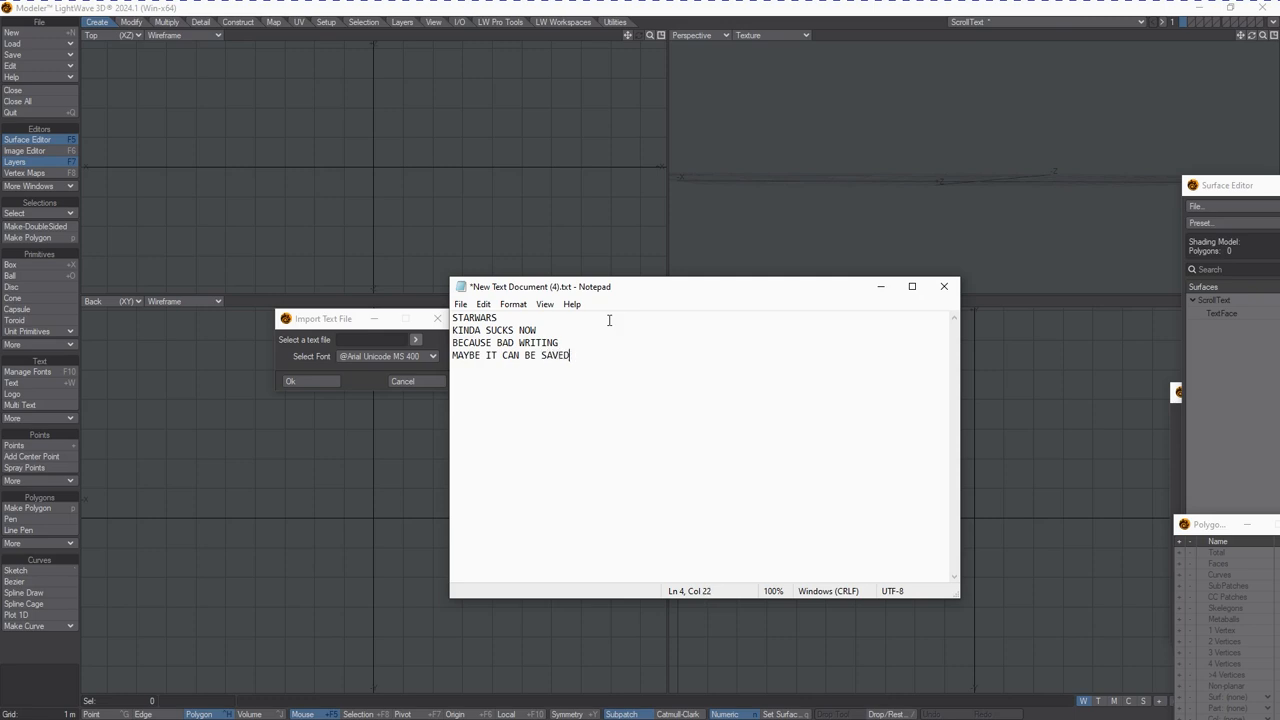
- Add the closing line BY FANS USING LIGHTWAVE3D. to the text document
type("FANS USIKNG ")
type("IG\"HT")
key("BackSpace")
key("BackSpace")
type("HTWAVER")
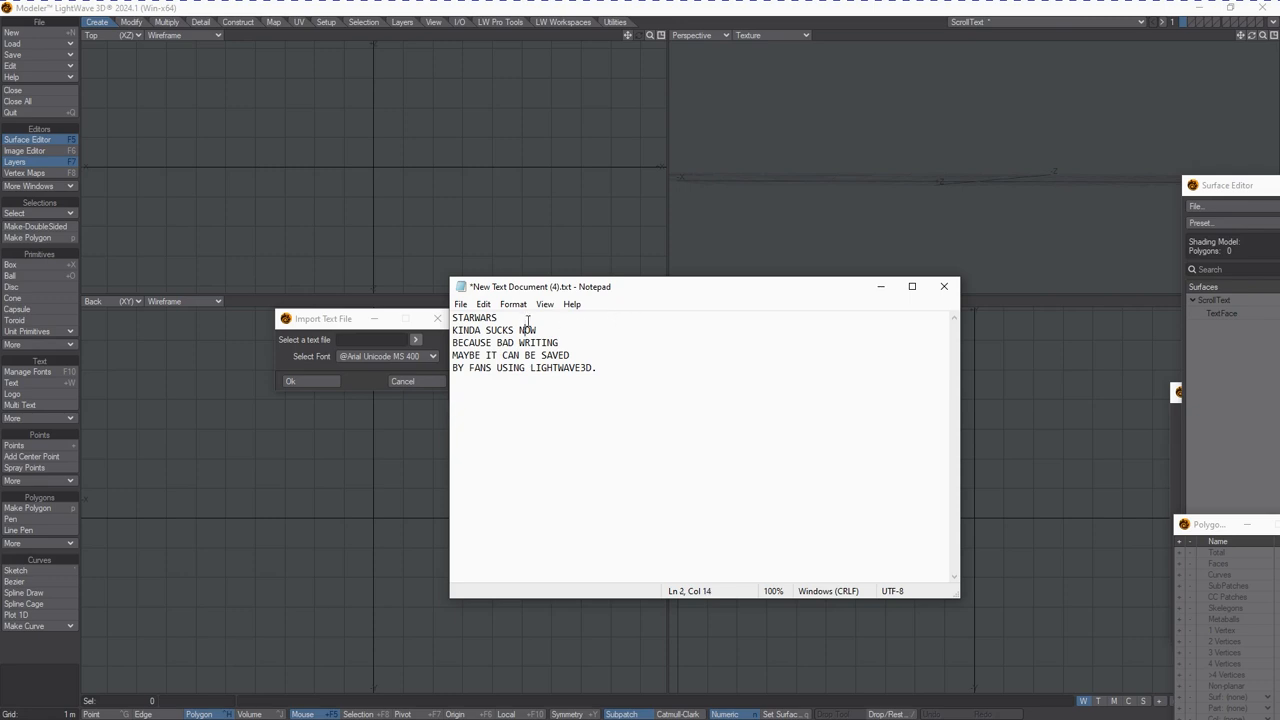
- Insert a blank line between each of the five lines of text
key("Return")
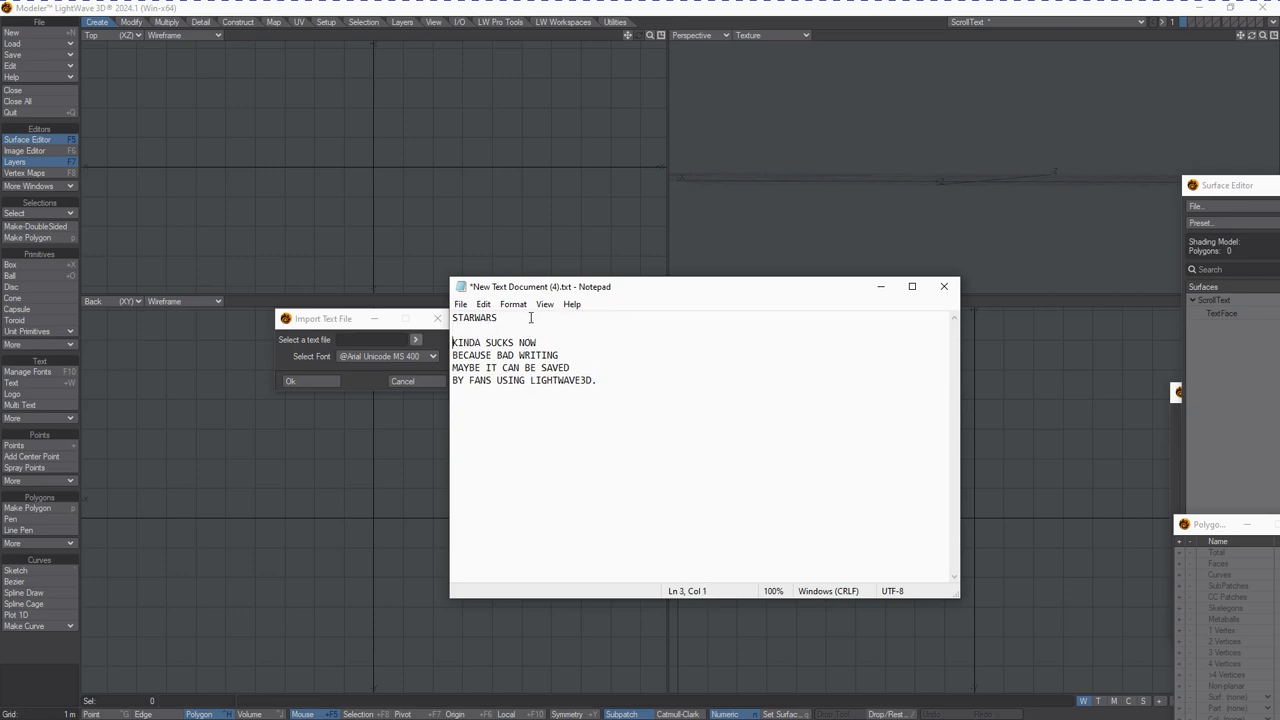
key("Return")
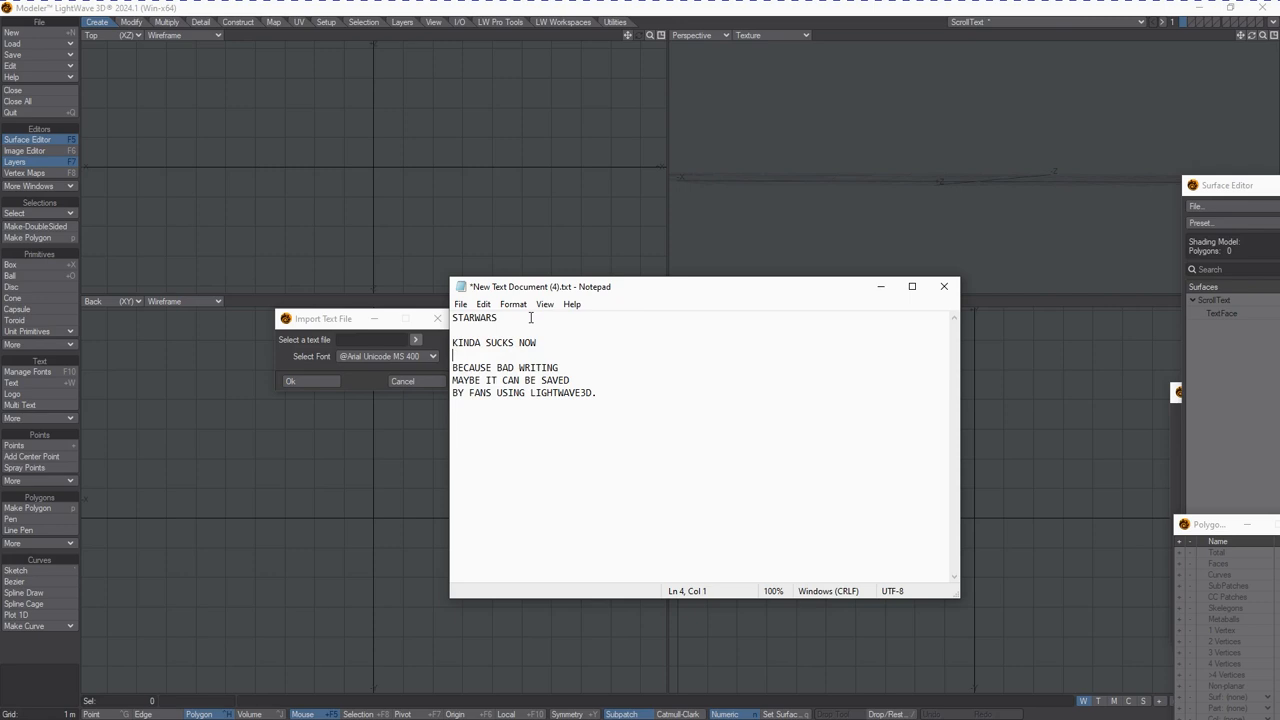
key("Return")
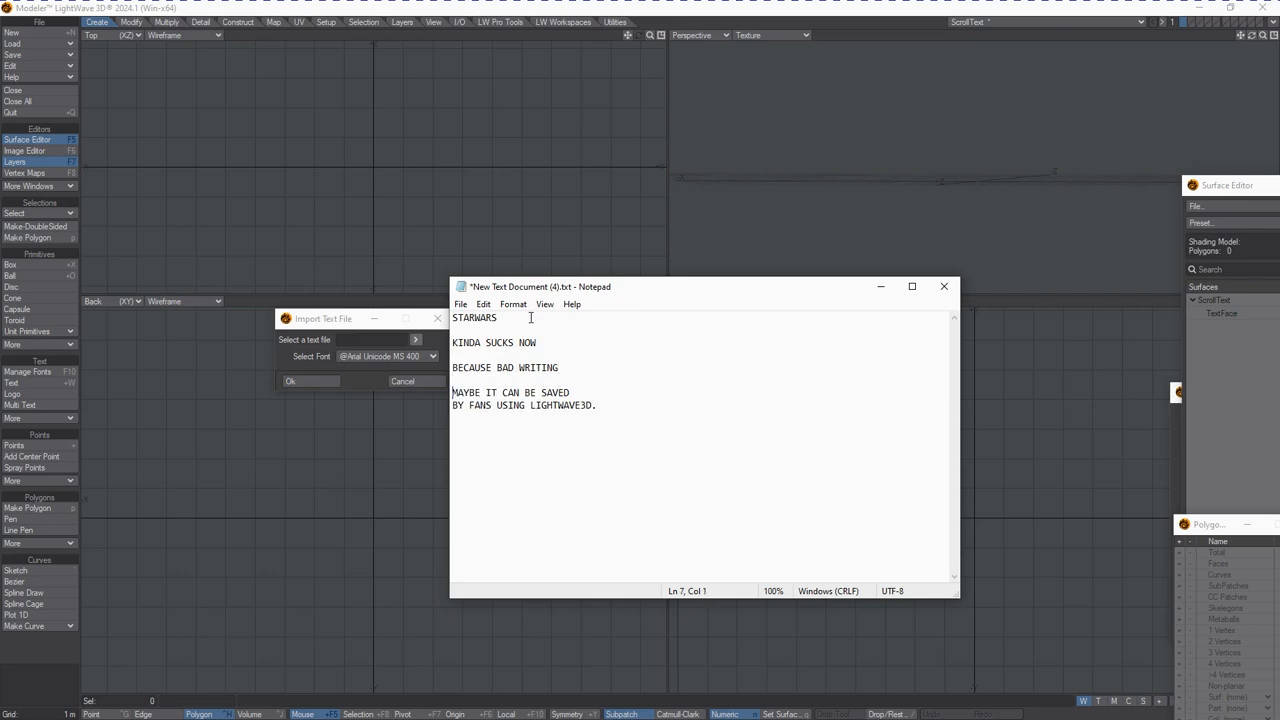
key("Return")
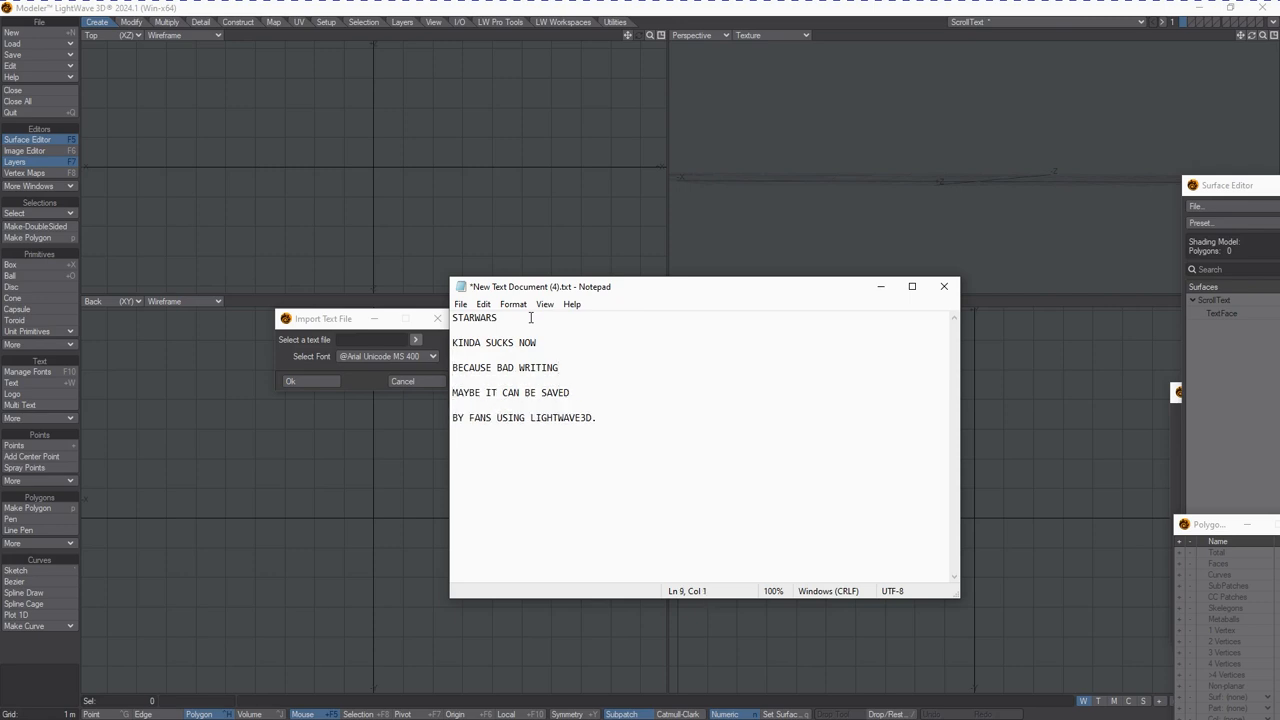
- Save the text document to the Desktop as StarWarsDemoText and close Notepad
left_click(461, 304)
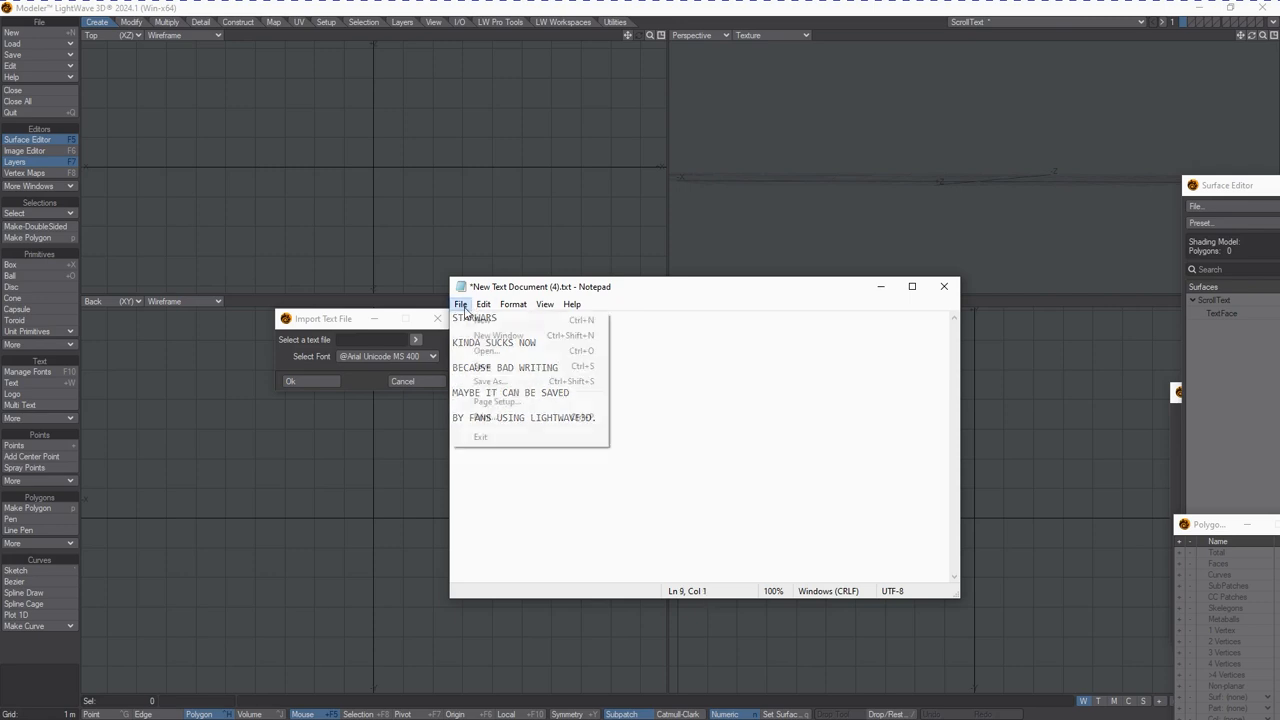
left_click(490, 381)
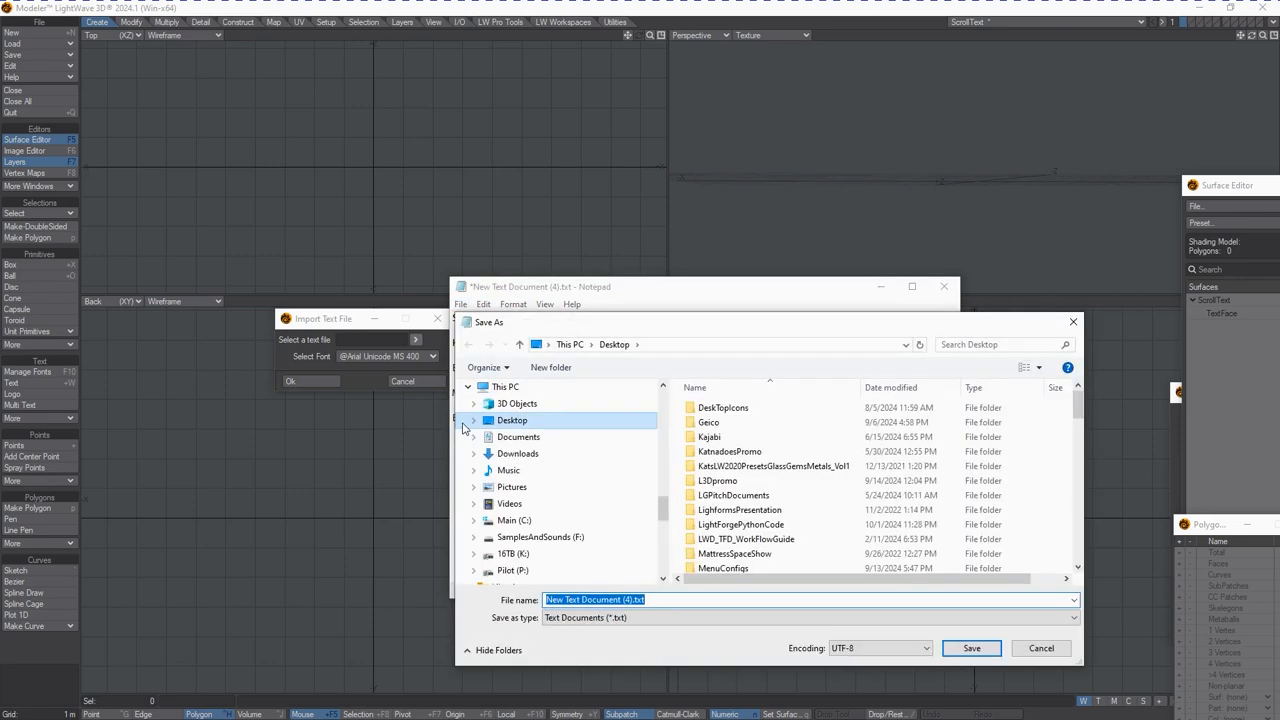
type("Stzar")
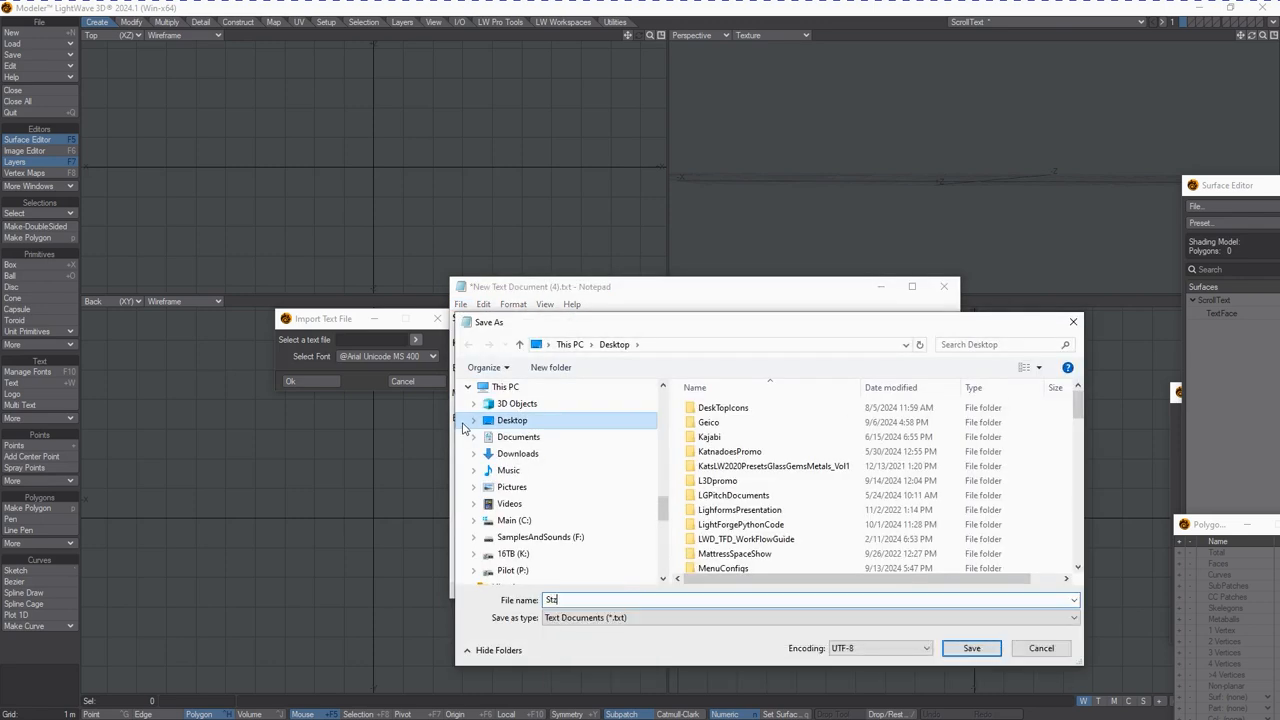
key("BackSpace")
type("arWarsDemoText")
key("Return")
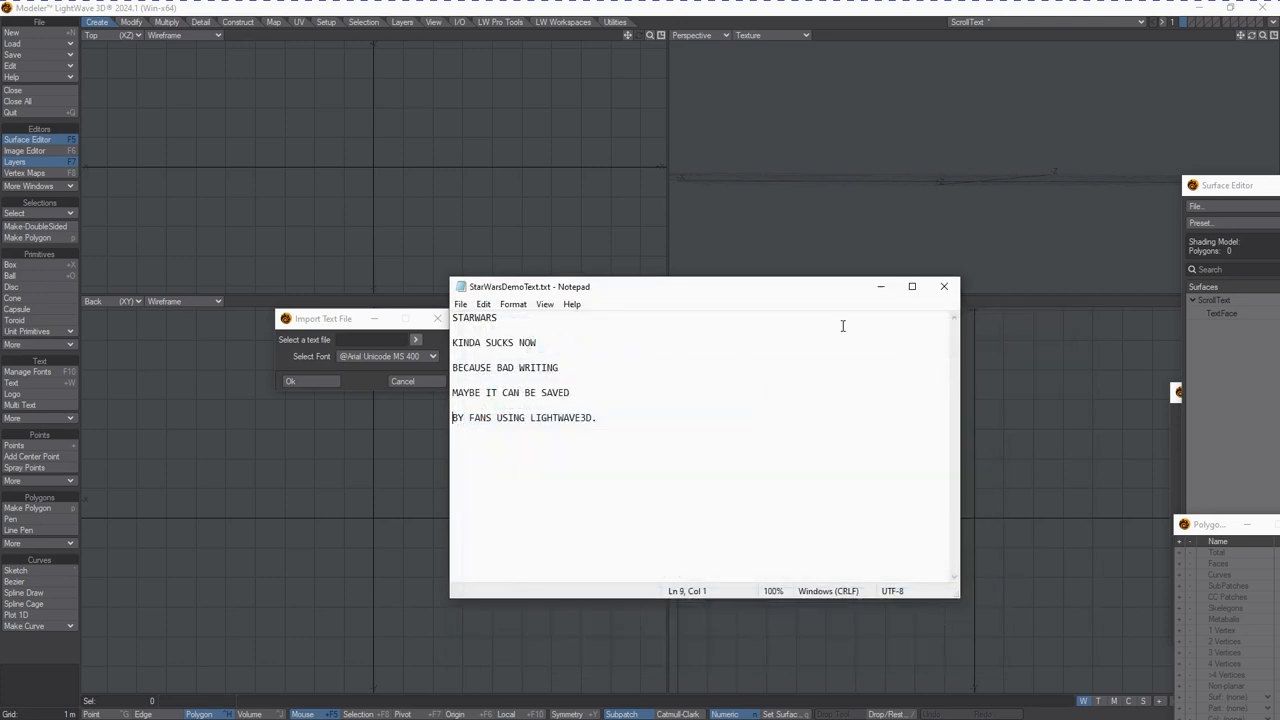
left_click(943, 286)
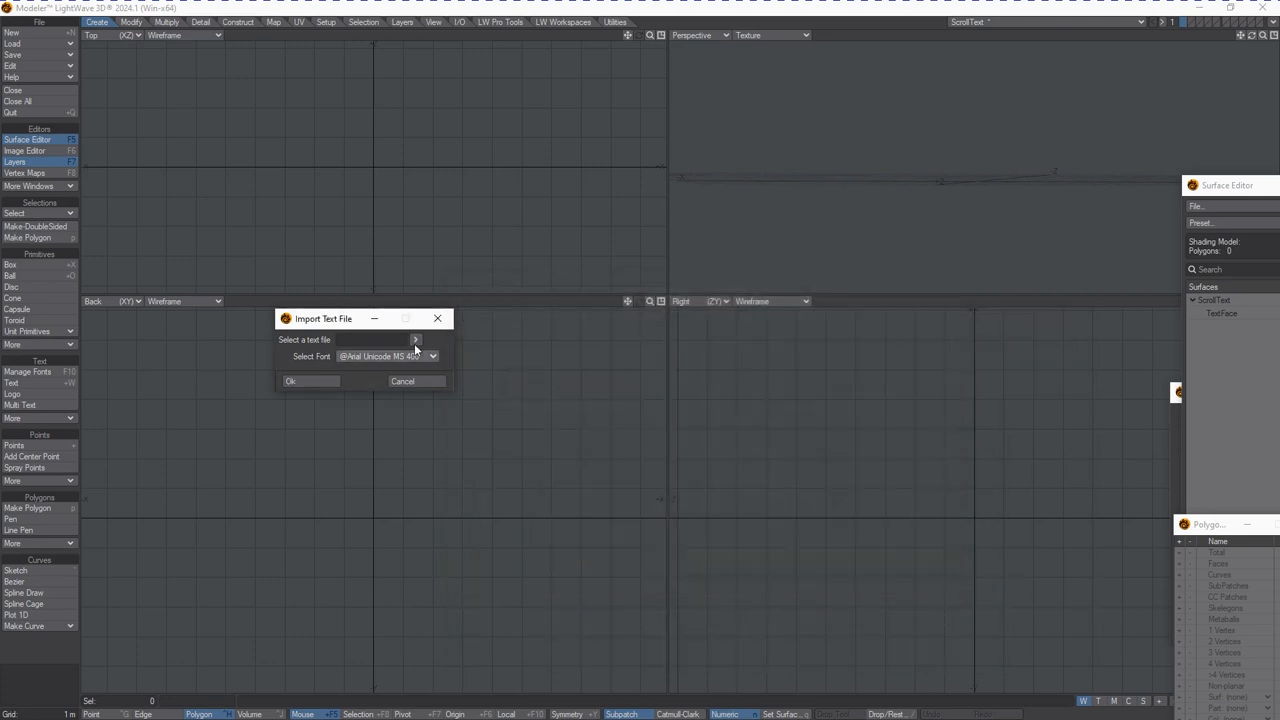
- Import StarWarsDemoText.txt from the Desktop to generate the text geometry in Modeler
left_click(416, 339)
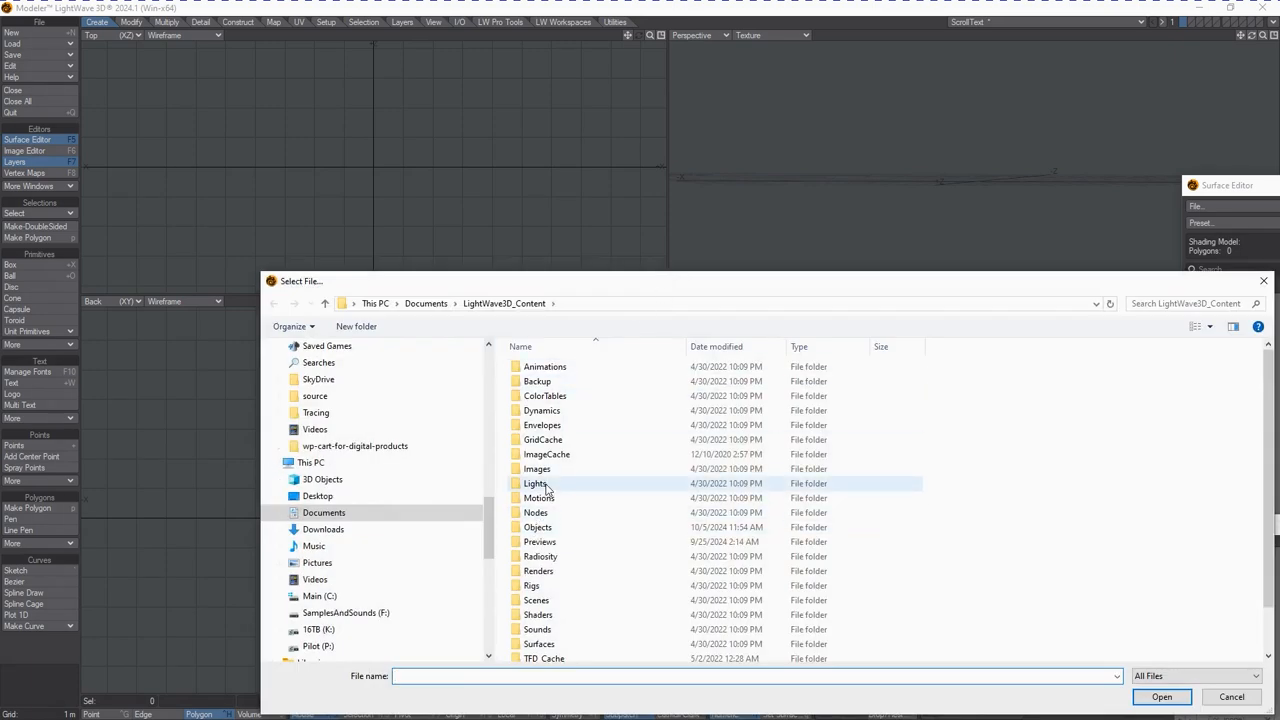
left_click(318, 496)
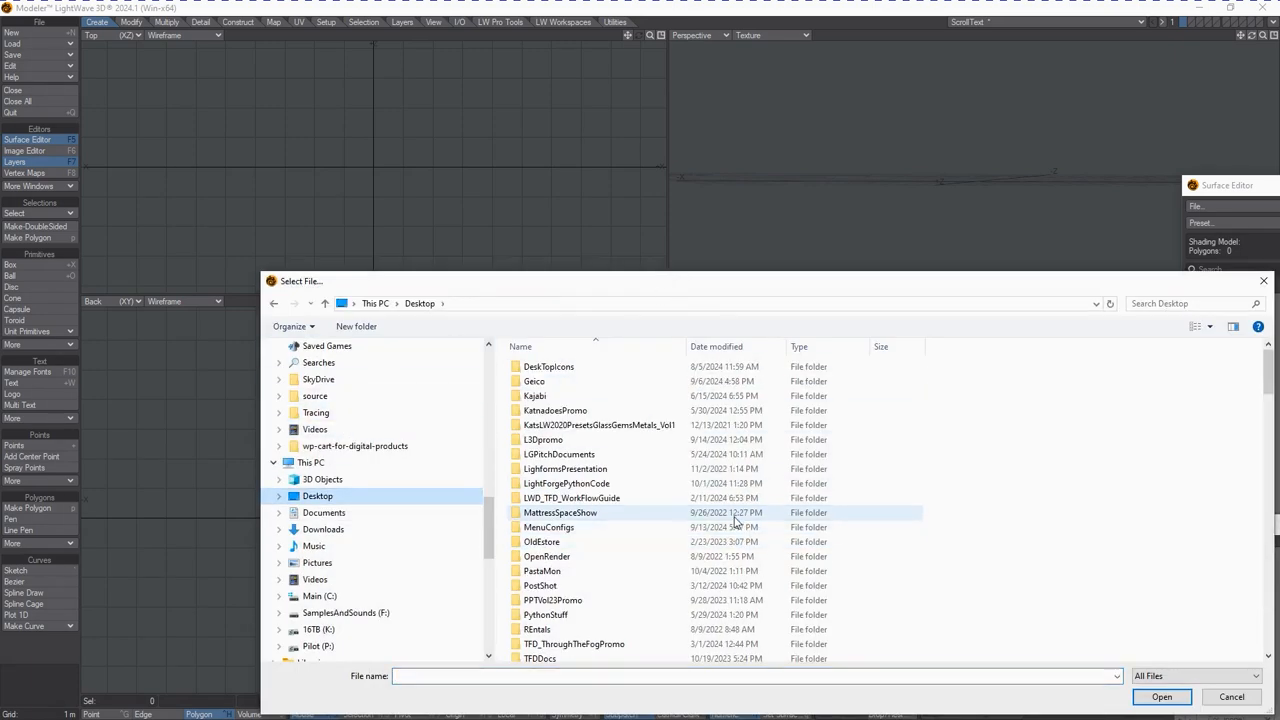
left_click(737, 518)
scroll(737, 523, "down", 3)
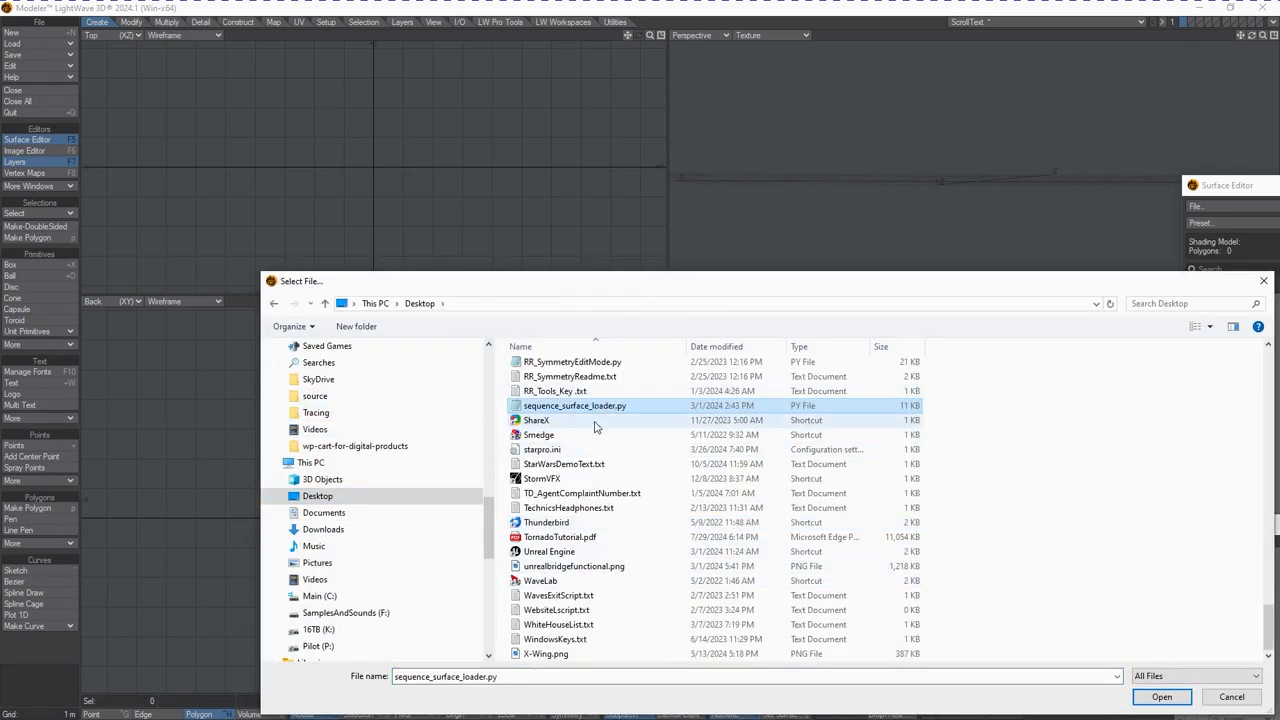
left_click(570, 464)
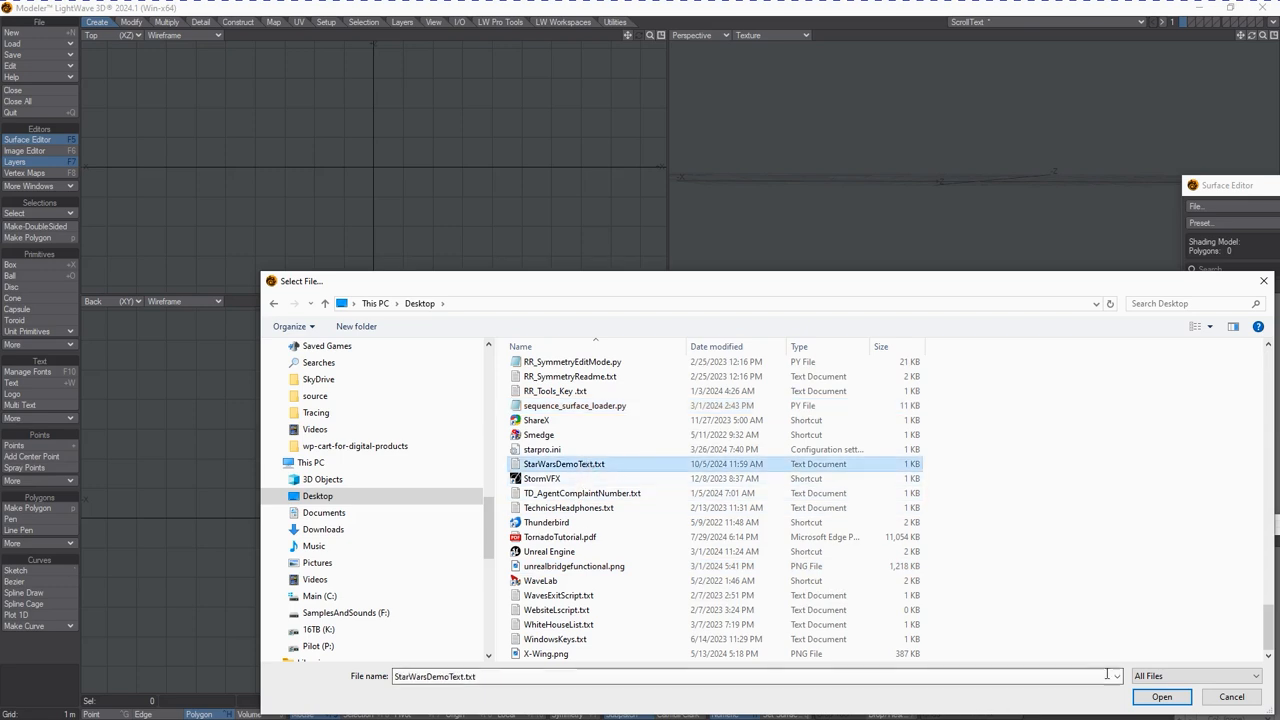
left_click(1161, 697)
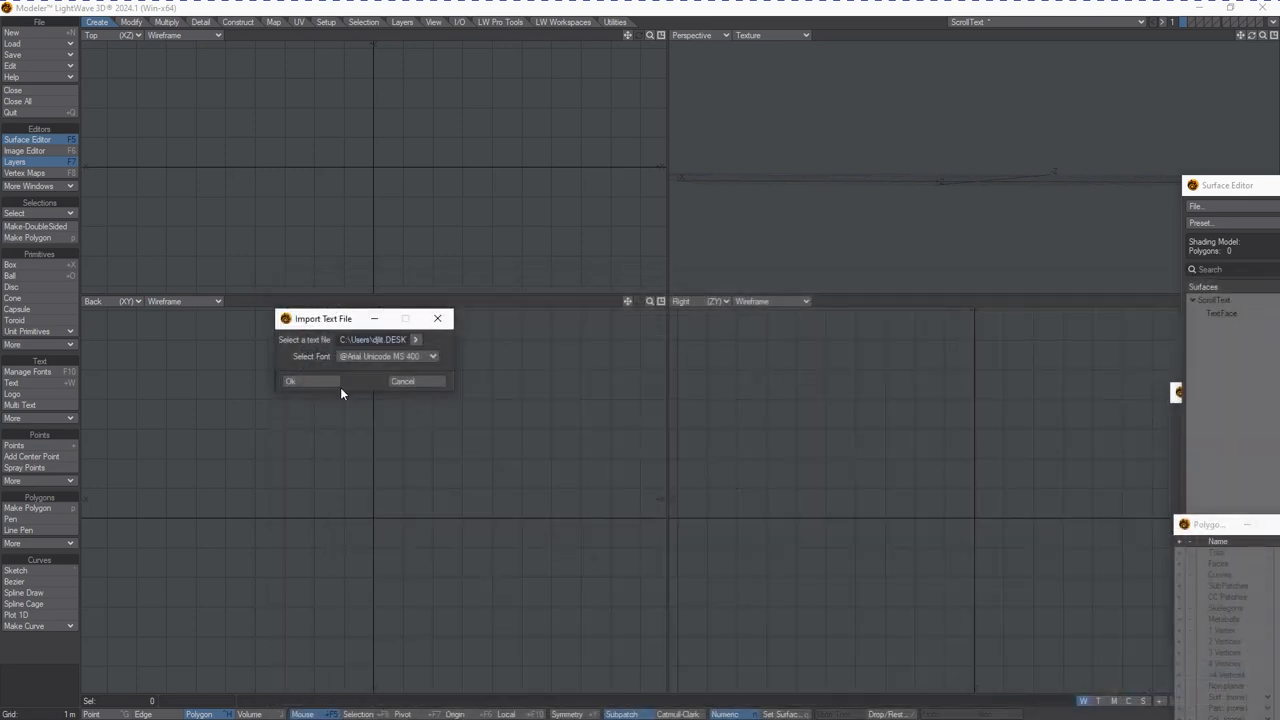
left_click(317, 381)
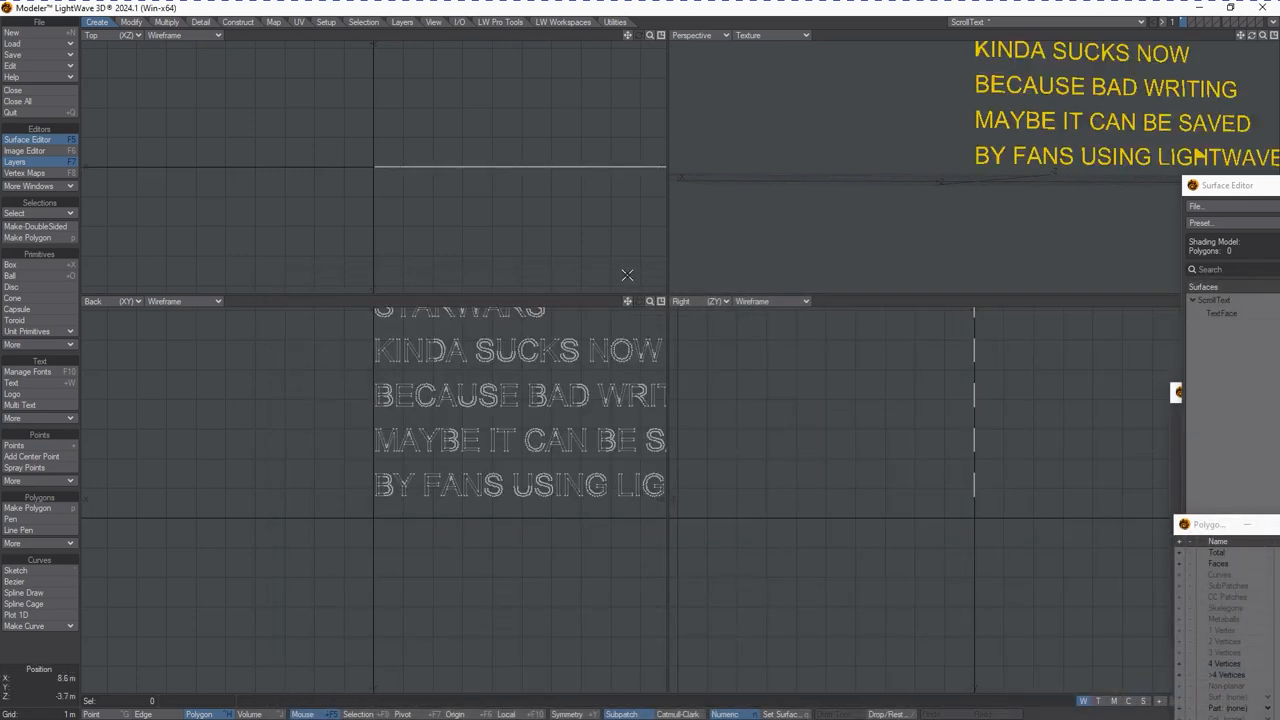
- Center the imported text on the origin and fit it in the viewports
key("a")
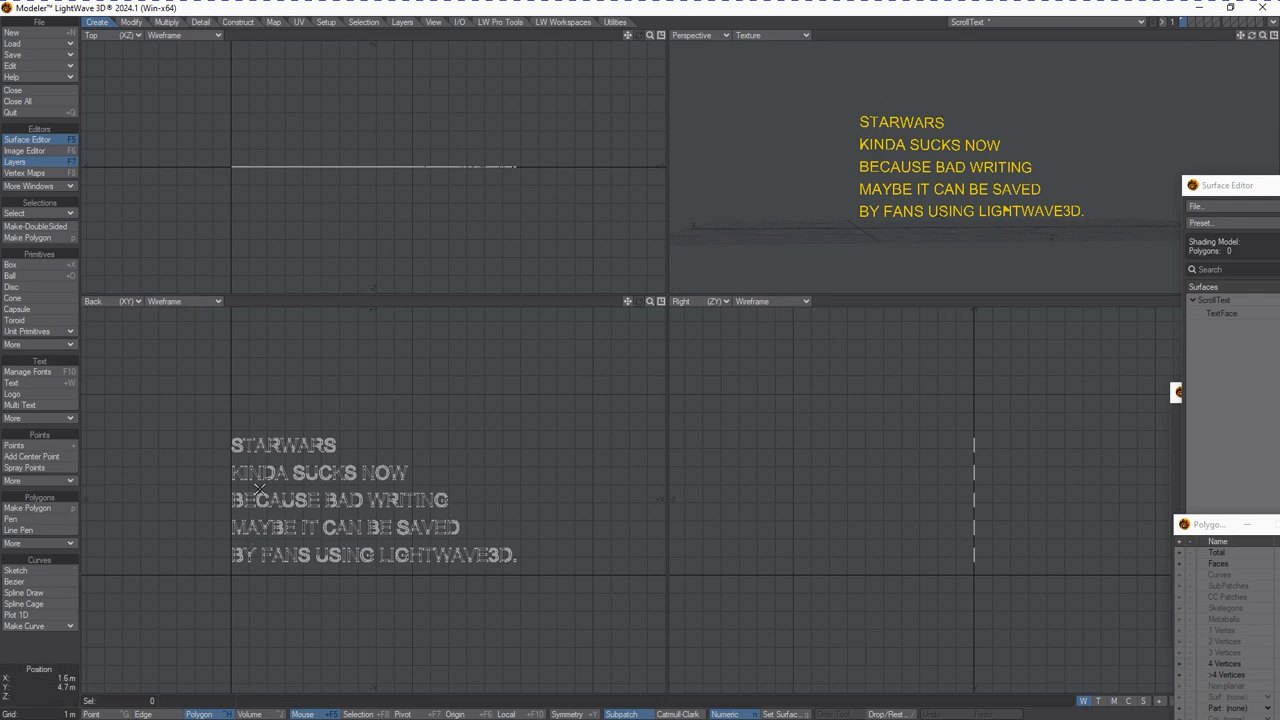
key("F2")
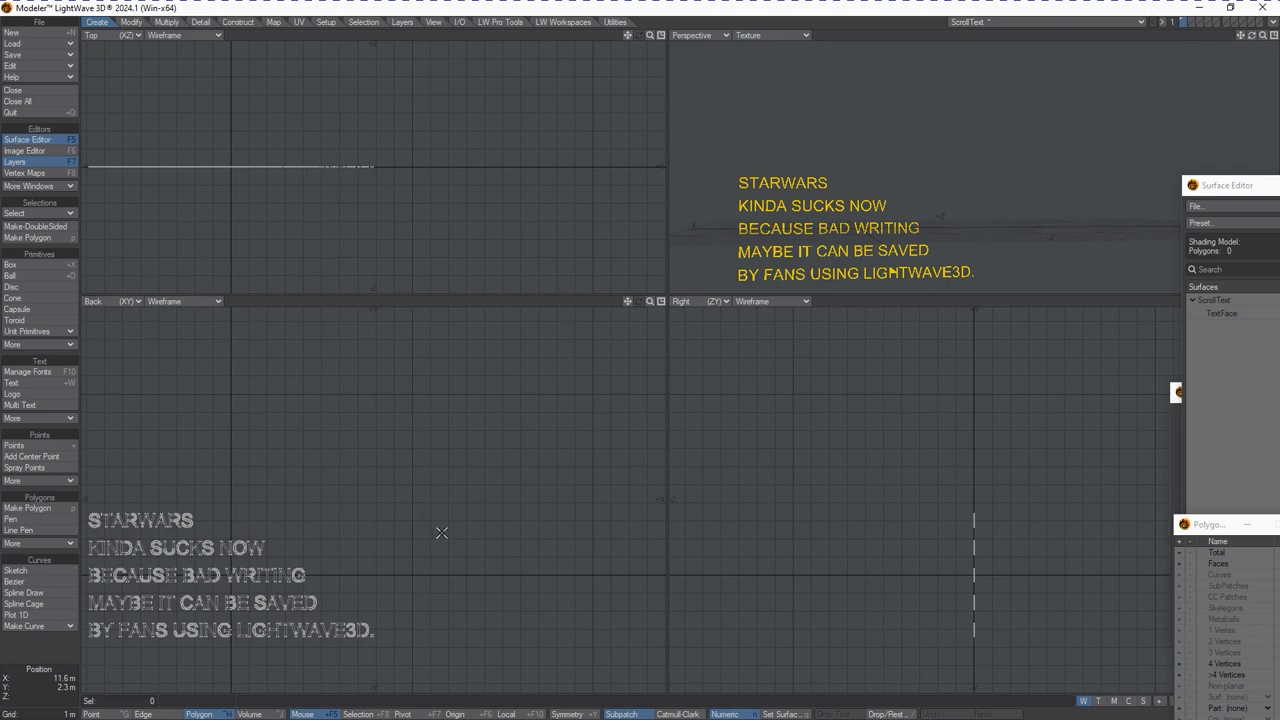
key("a")
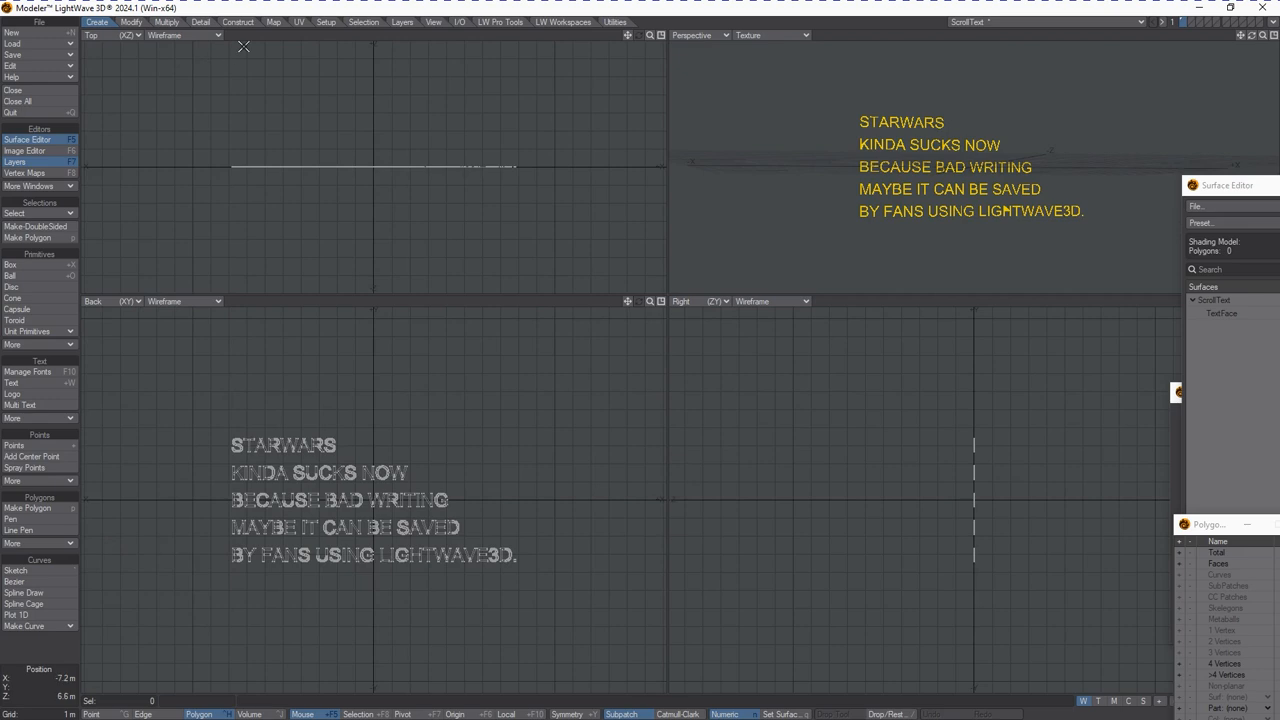
- Save the object under the new name StarWarsScroll in the Objects folder
left_click(46, 57)
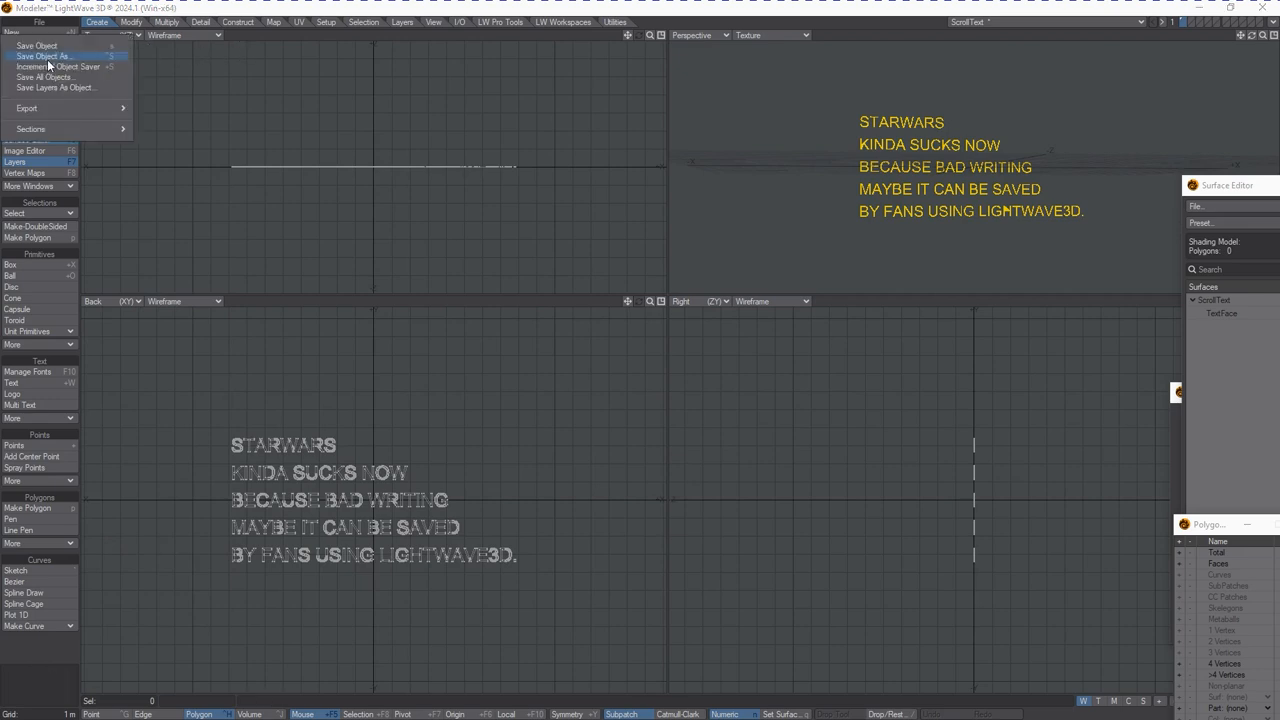
left_click(55, 56)
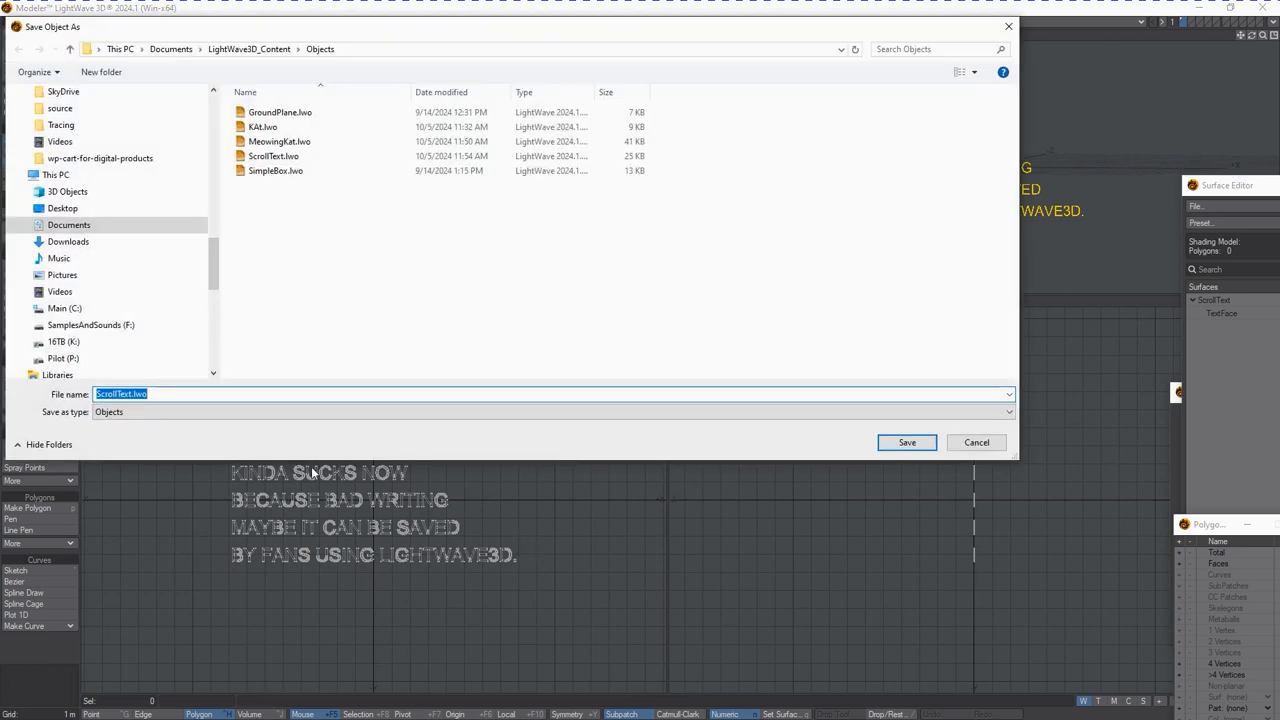
type("Sta")
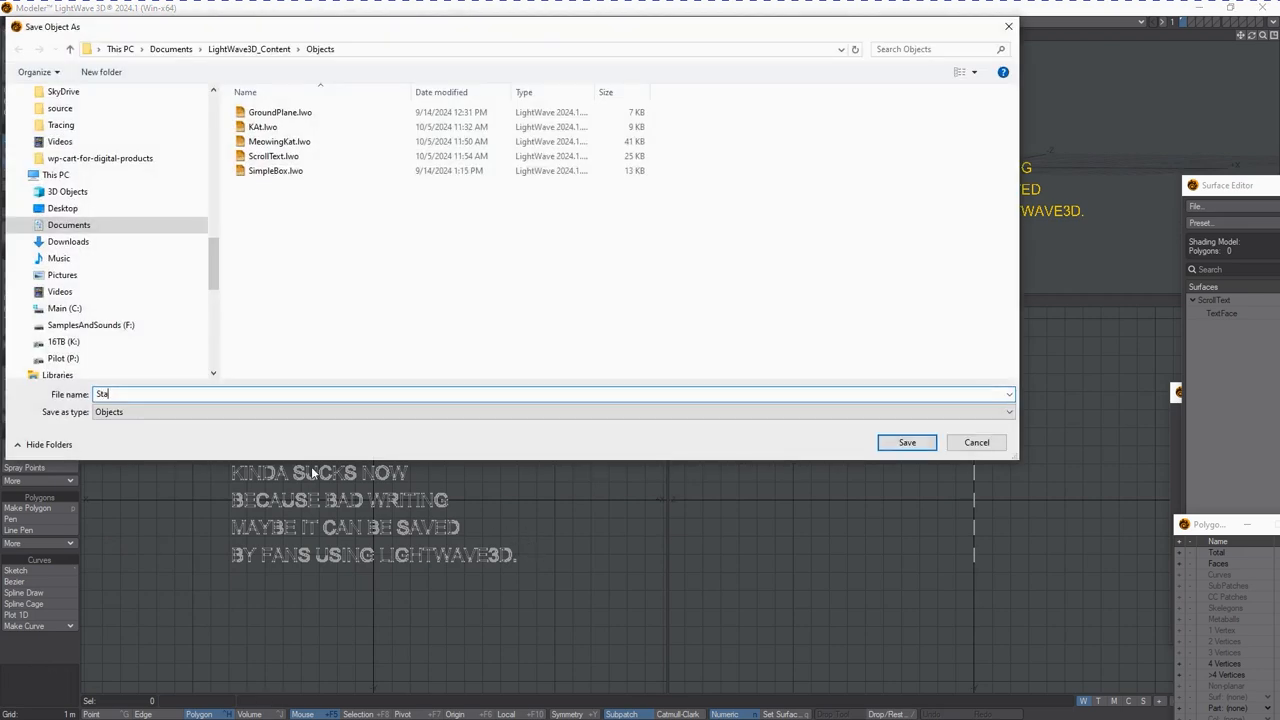
type("rWarsScroll")
key("Return")
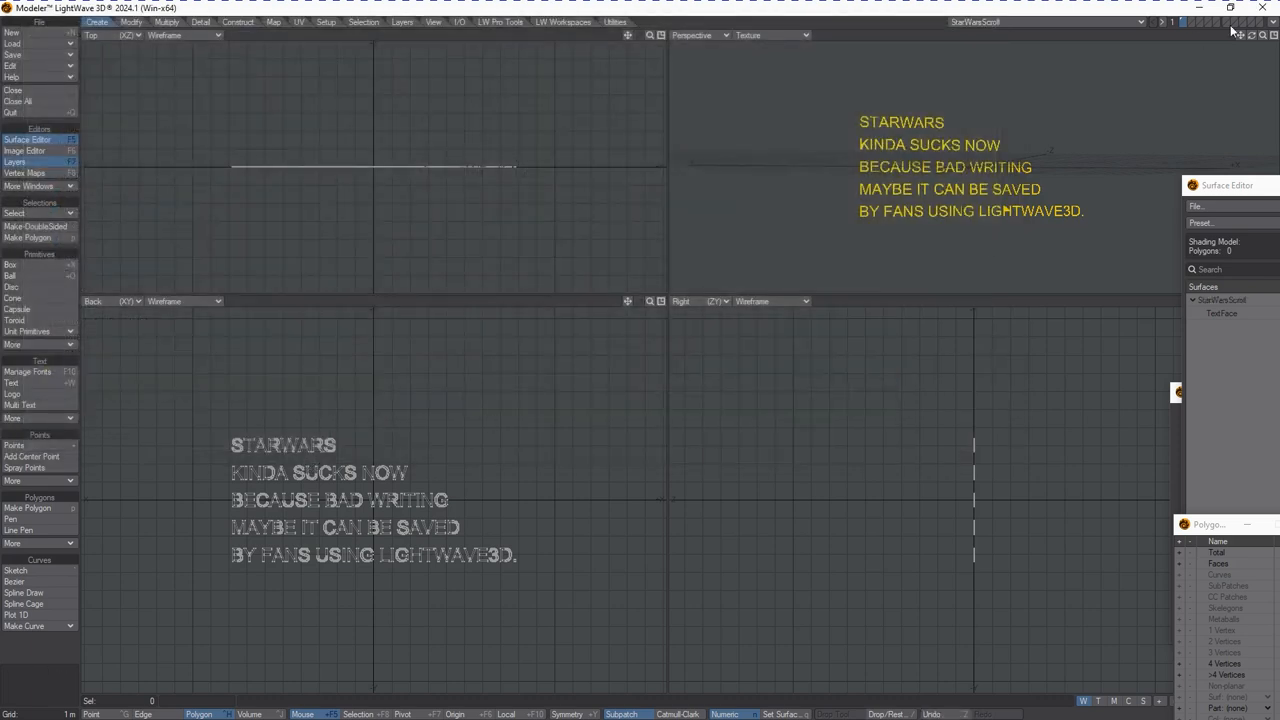
- Send the StarWarsScroll object to Layout and switch over to Layout
left_click(1273, 25)
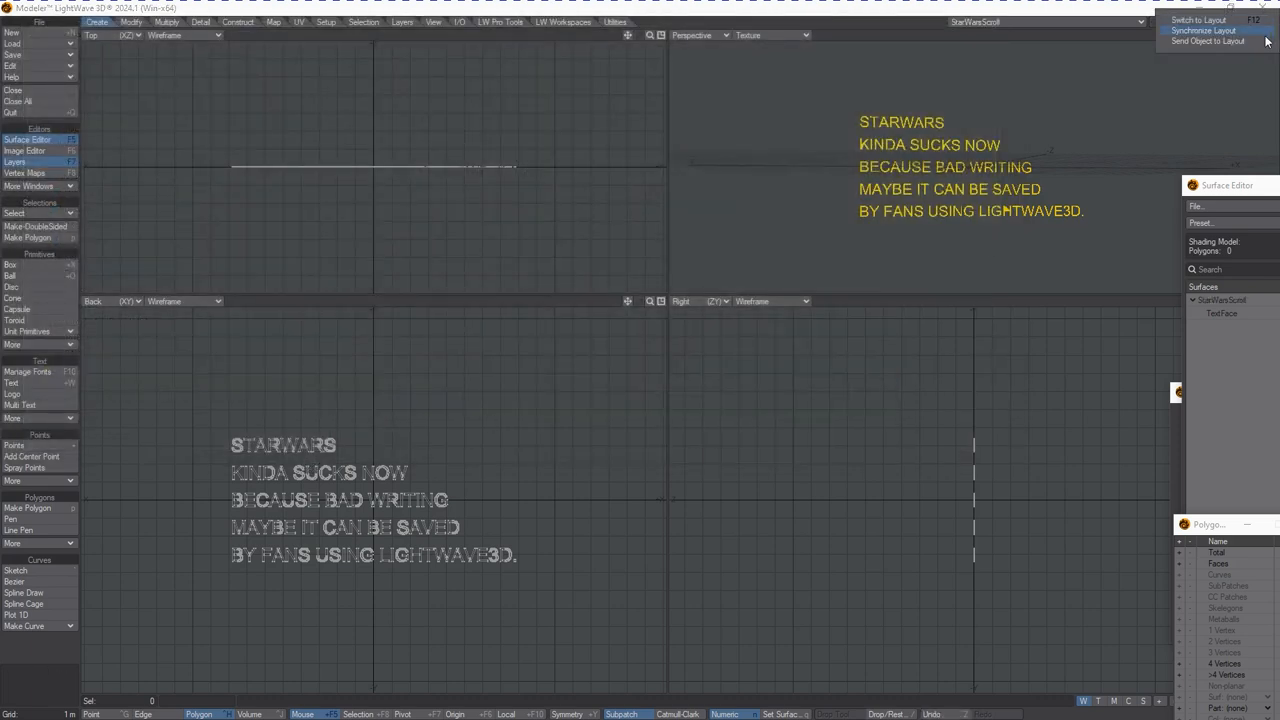
left_click(1265, 39)
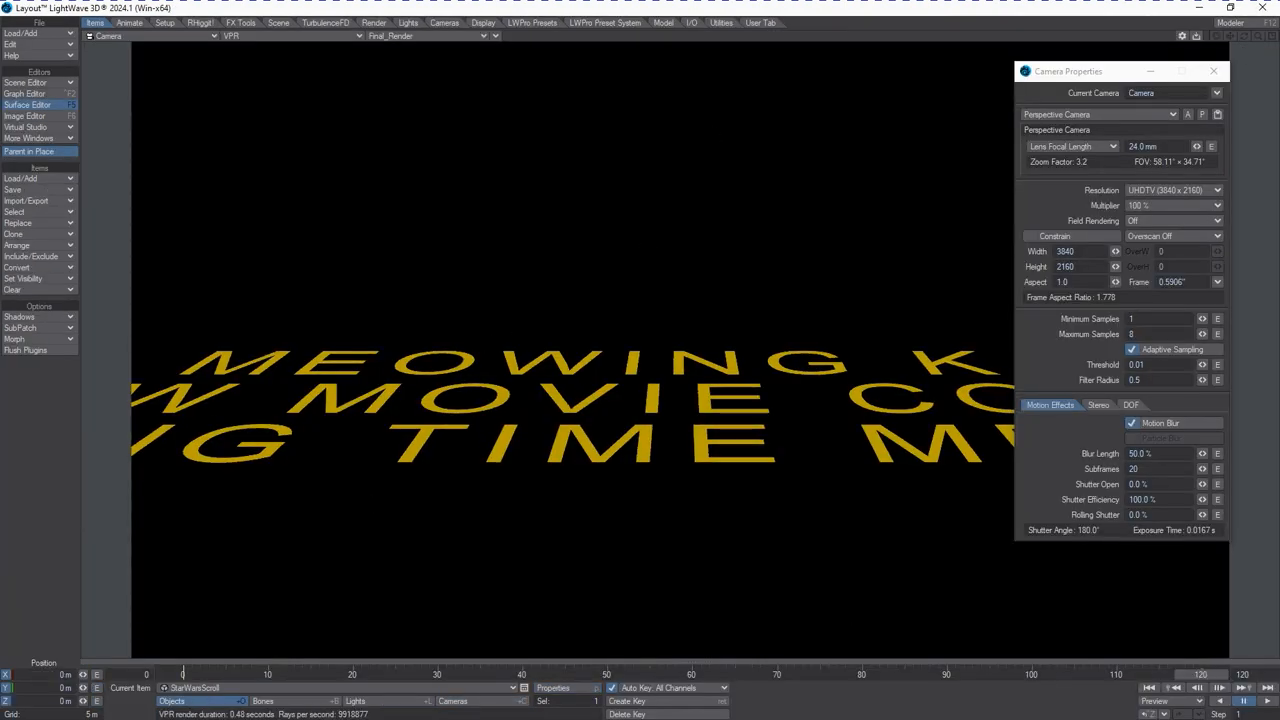
key("F12")
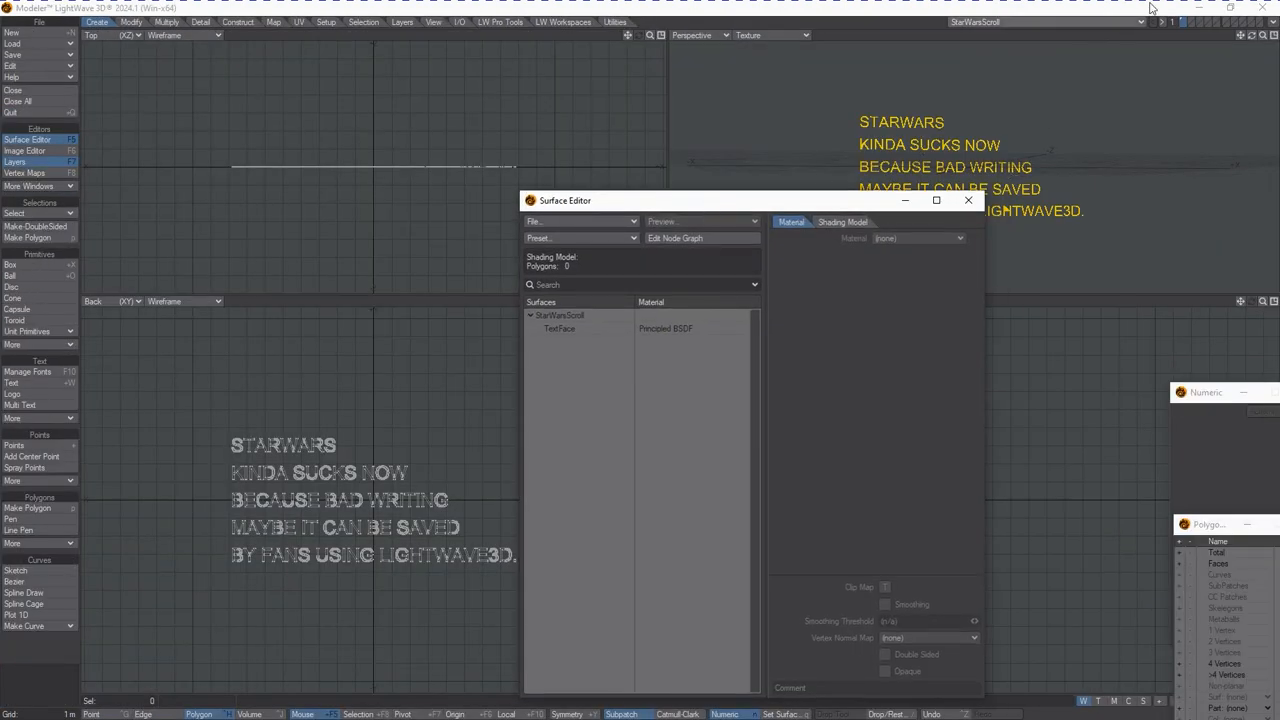
key("F12")
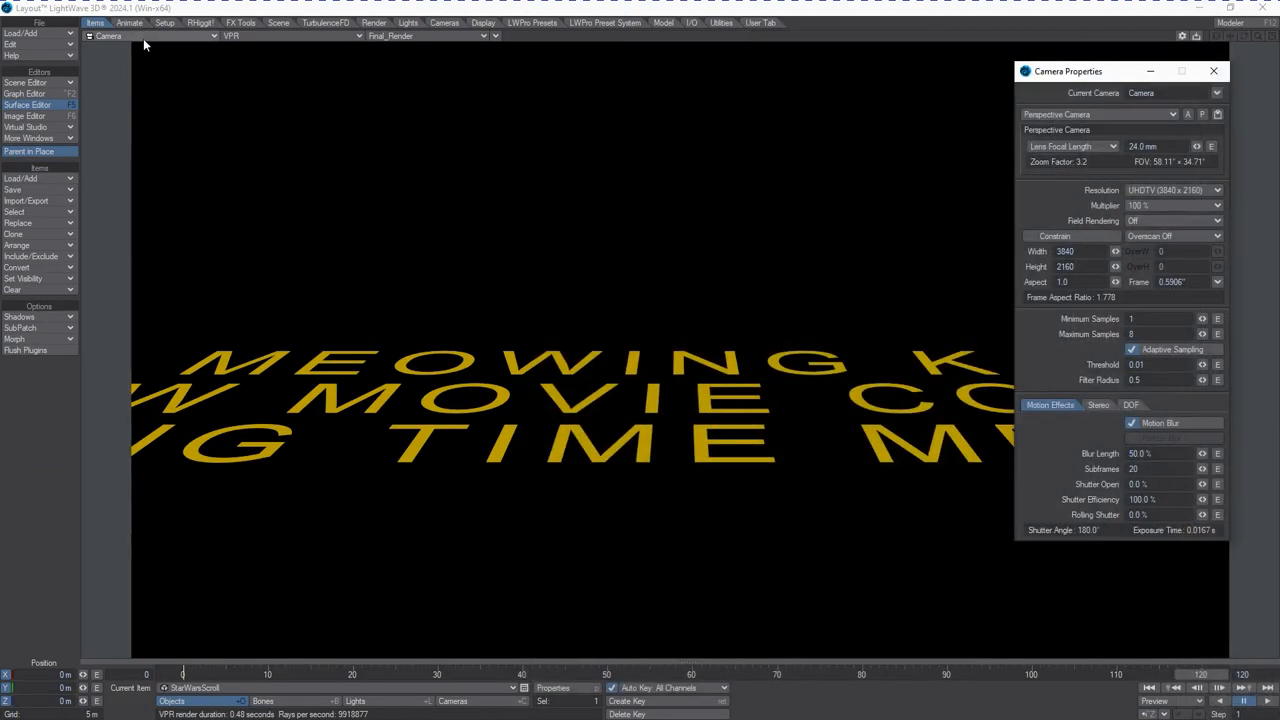
- Show the viewport as Front Face Wireframe and delete the older, upper StarWarsScroll object through the Scene Editor
left_click(276, 36)
left_click(273, 49)
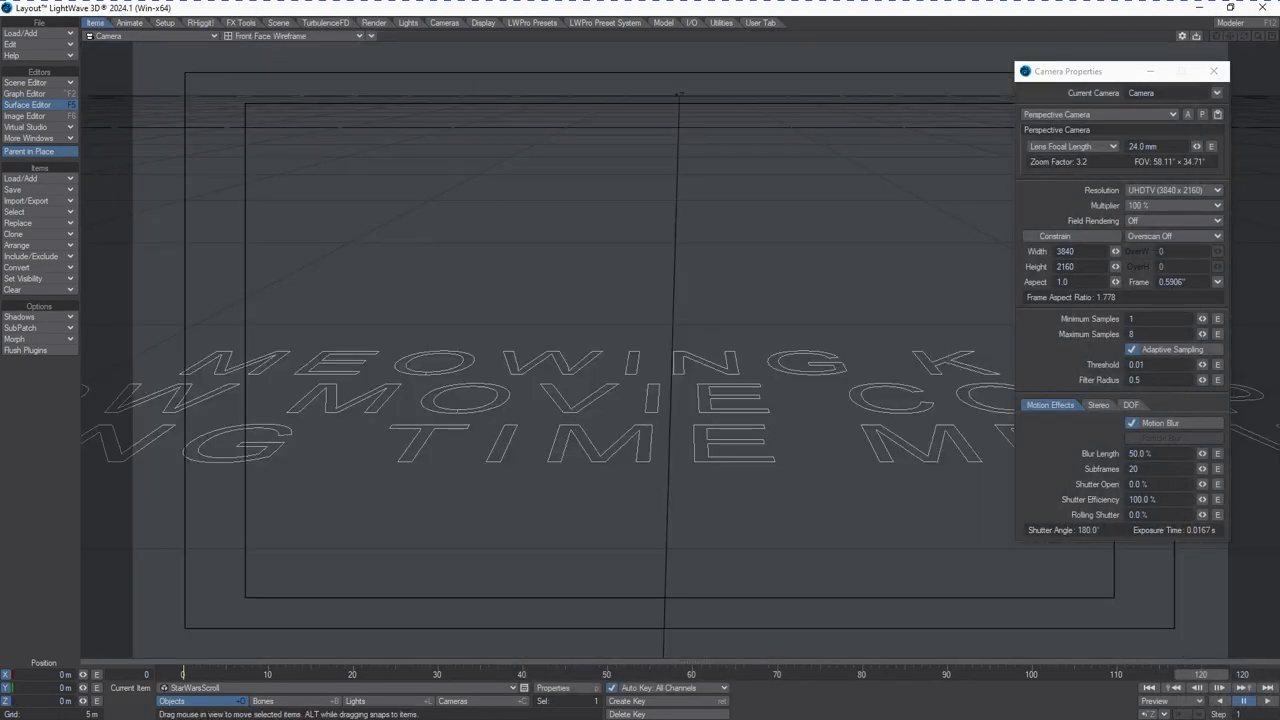
key("ctrl+F1")
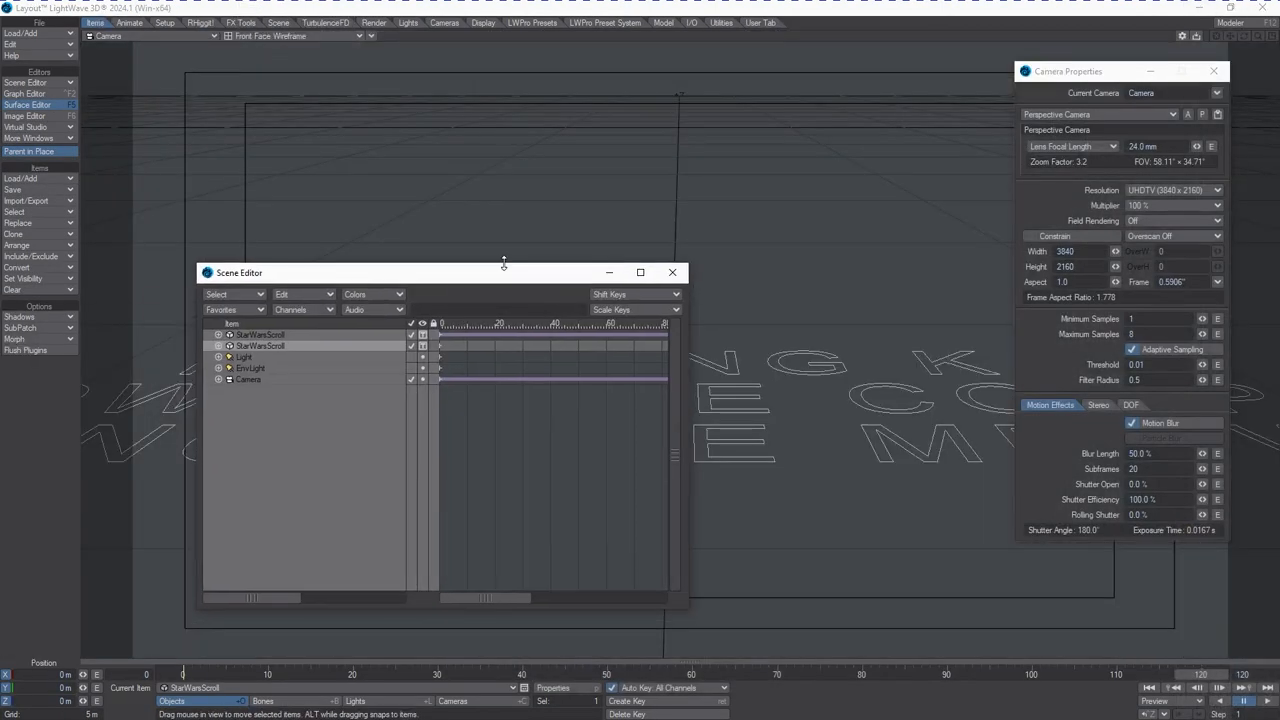
left_click(296, 336)
key("Delete")
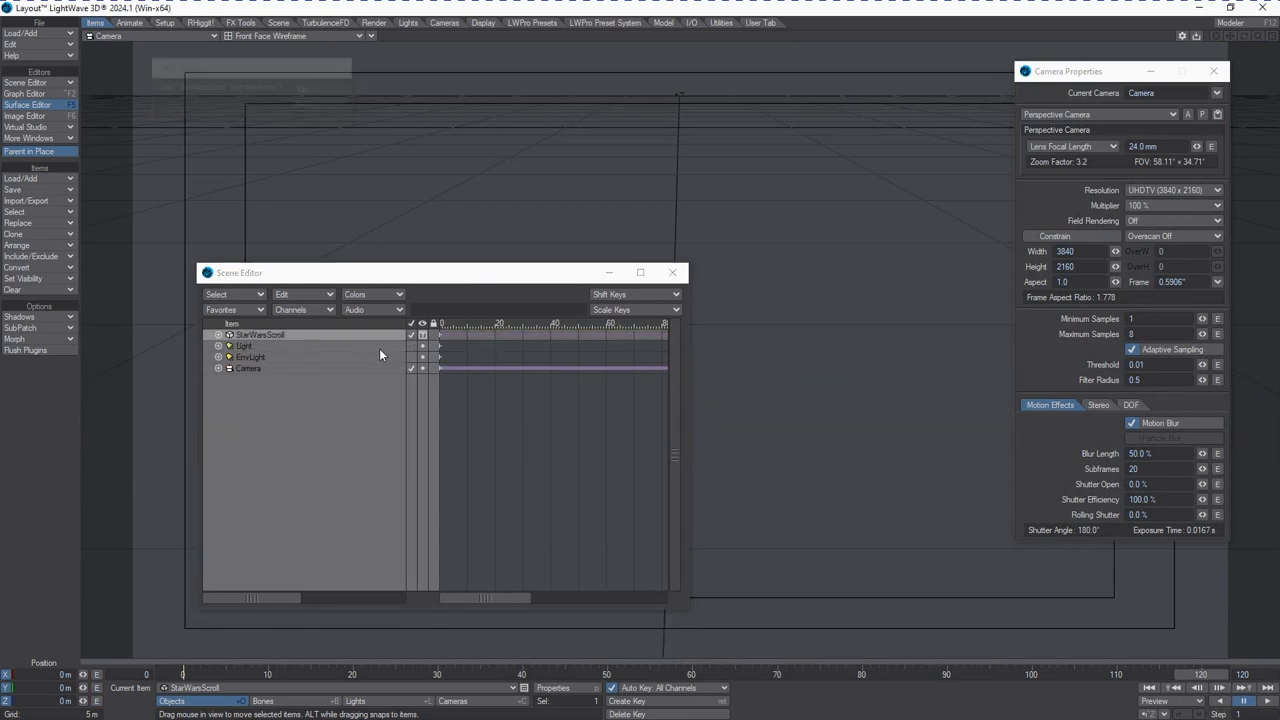
- Select the remaining StarWarsScroll object and show the scene in Perspective view, with the Scene Editor moved clear of the text
left_click(333, 346)
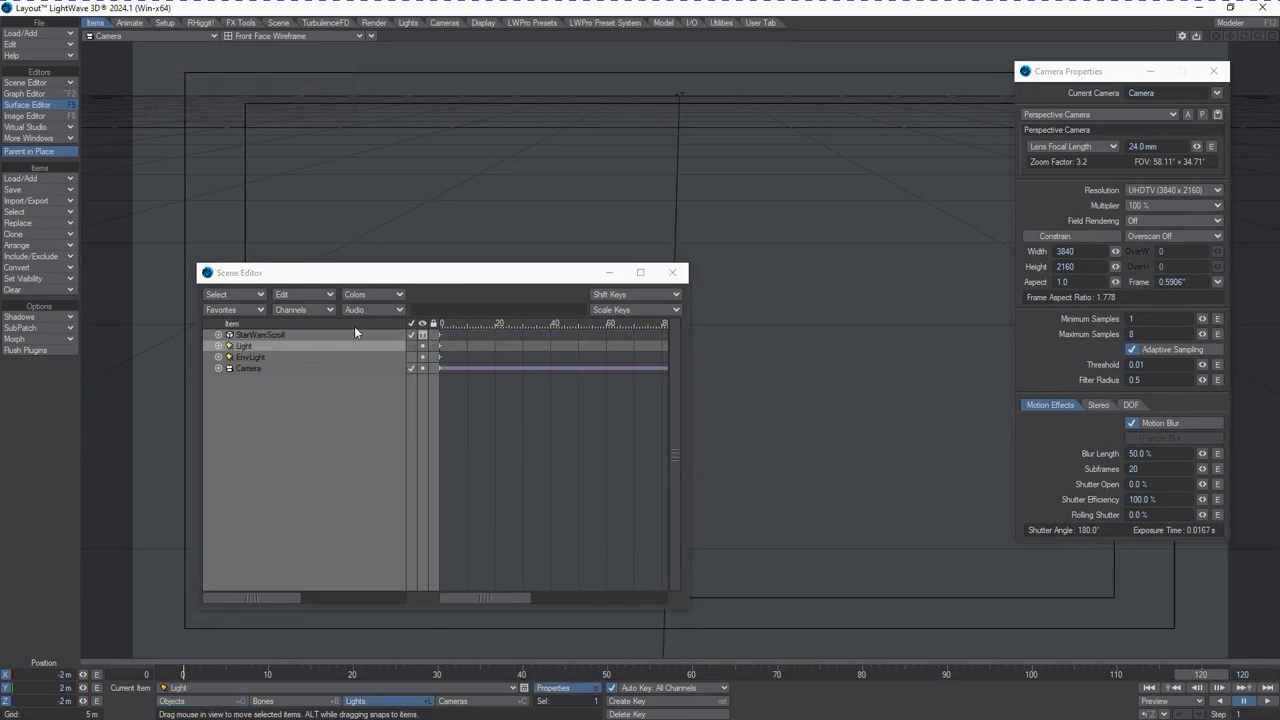
left_click(345, 336)
left_click(185, 36)
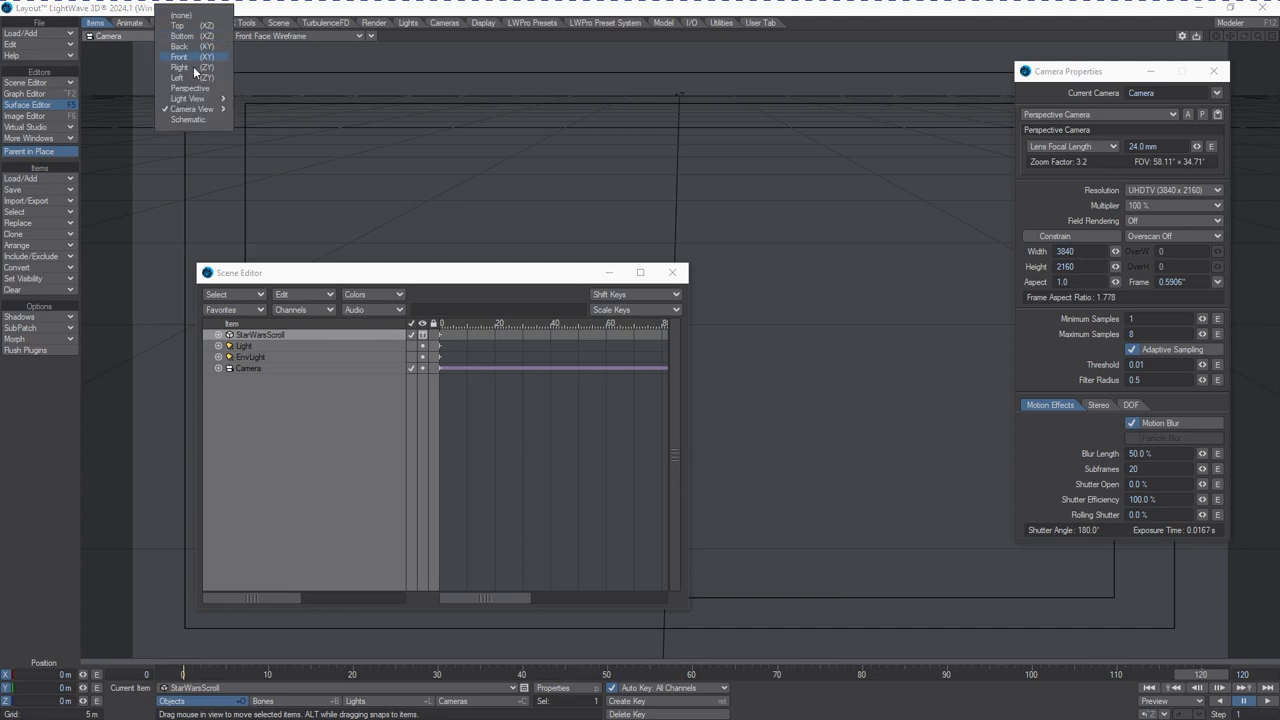
left_click(185, 77)
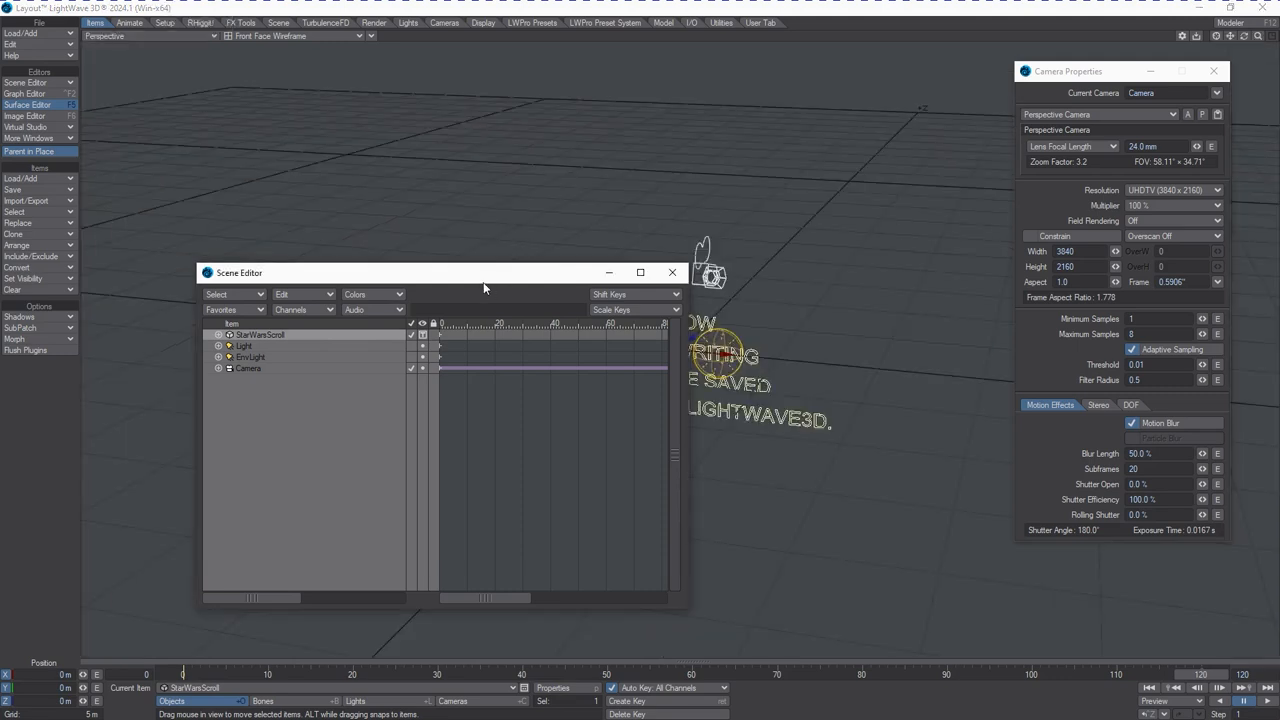
left_click_drag(260, 274, 916, 327)
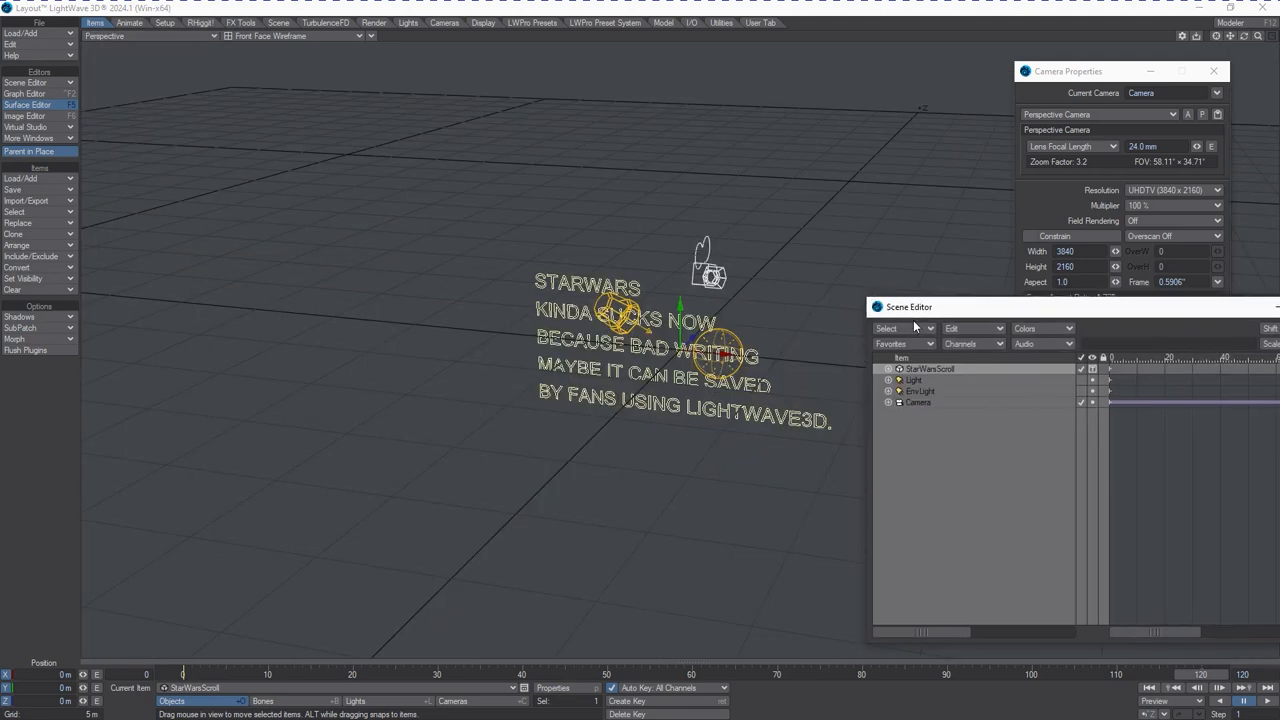
- Rotate the StarWarsScroll text to a pitch of 90° at frame 0 so it lies flat
left_click(1267, 690)
key("y")
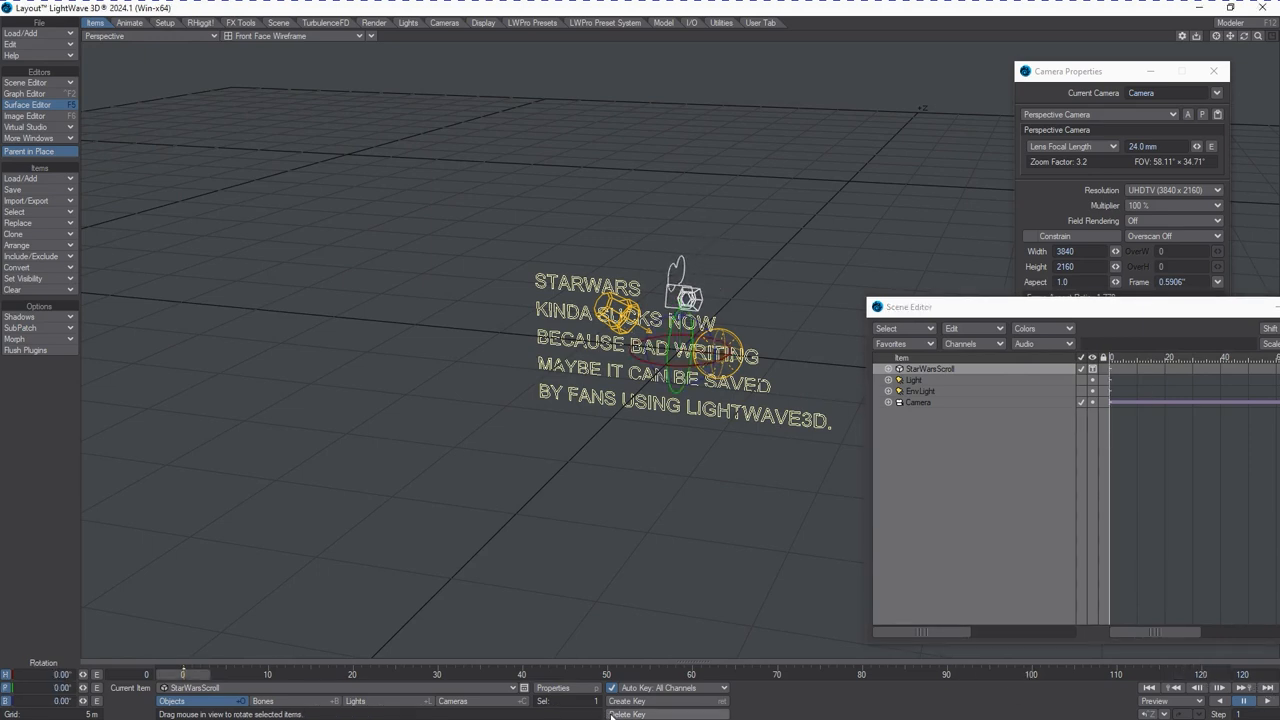
left_click(34, 688)
type("90")
key("Tab")
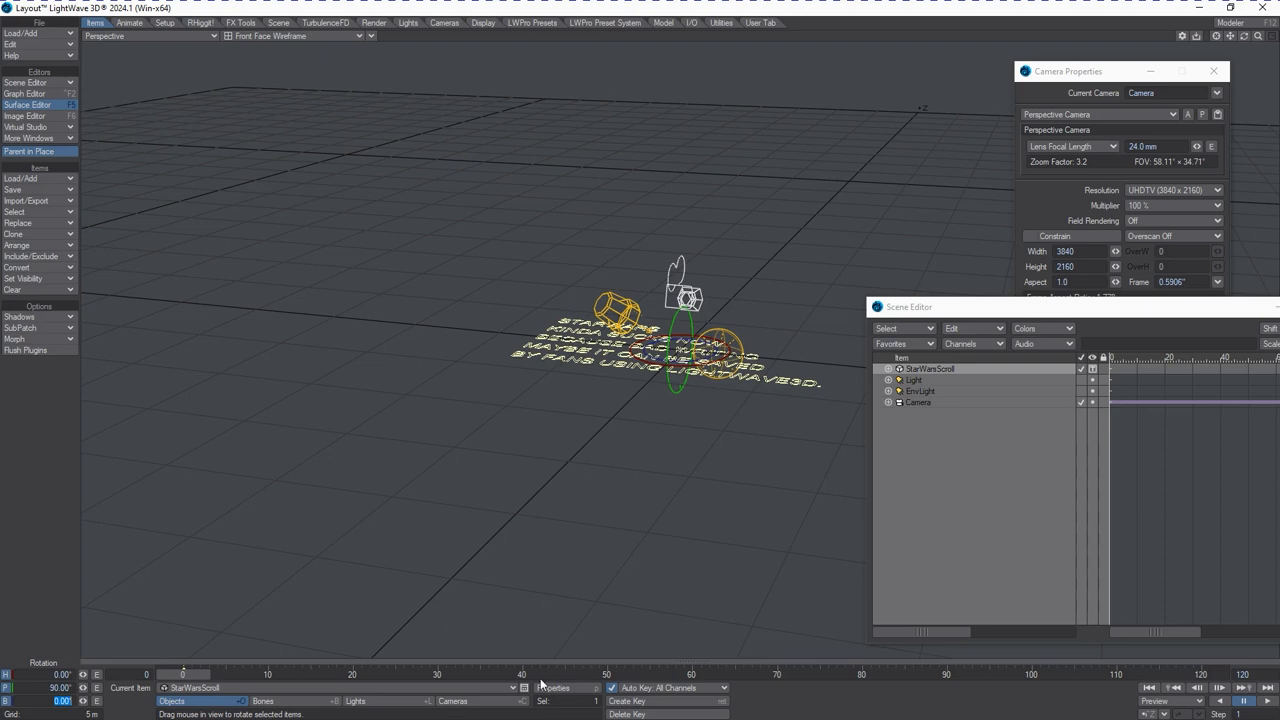
- Extend the scene's timeline to end at frame 200
left_click(1242, 674)
type("200")
key("Return")
- Keyframe the StarWarsScroll text farther away along the Z axis at frame 200
left_click_drag(205, 673, 1222, 673)
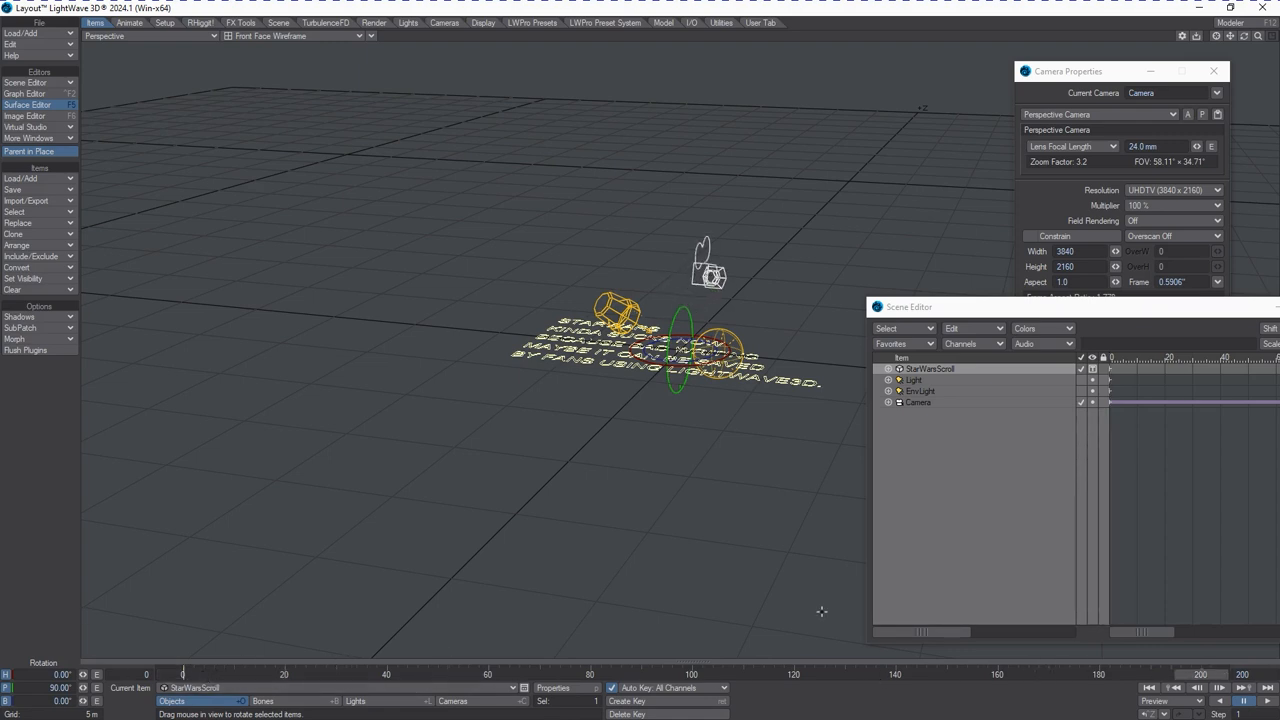
key("t")
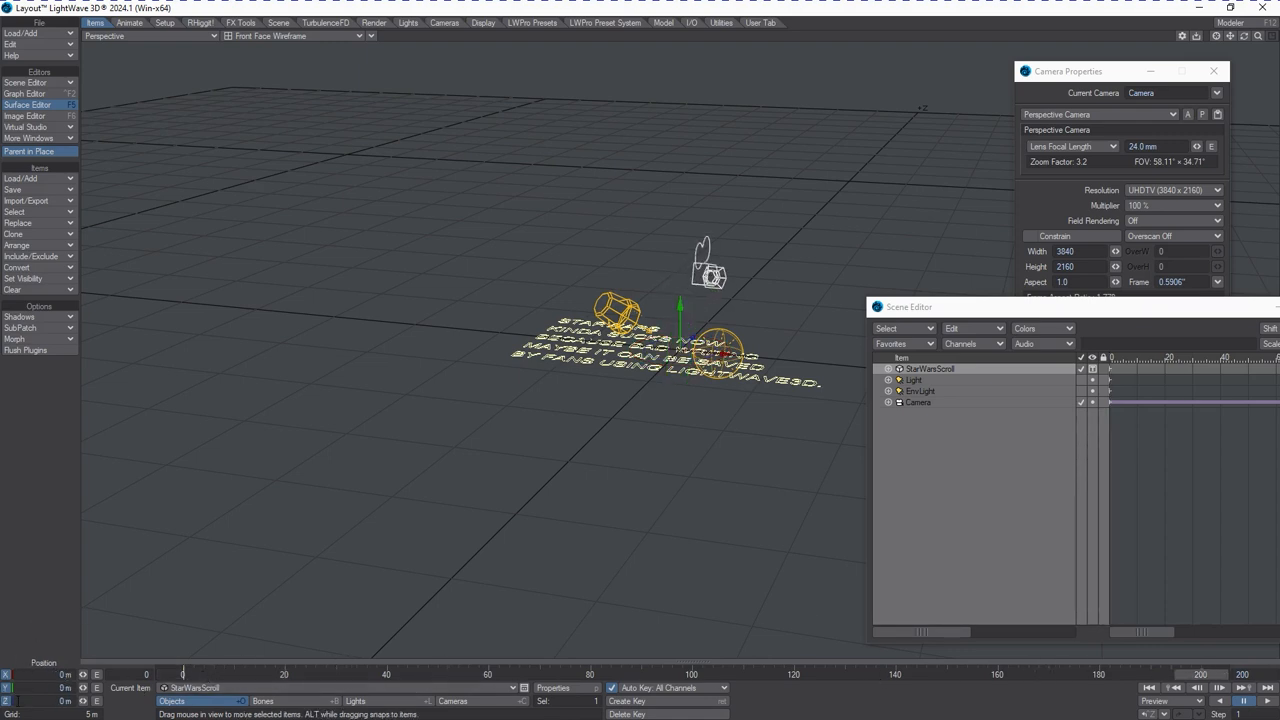
left_click_drag(82, 701, 84, 707)
- Delete the camera's motion key at frame 120 and return to frame 0
left_click(954, 391)
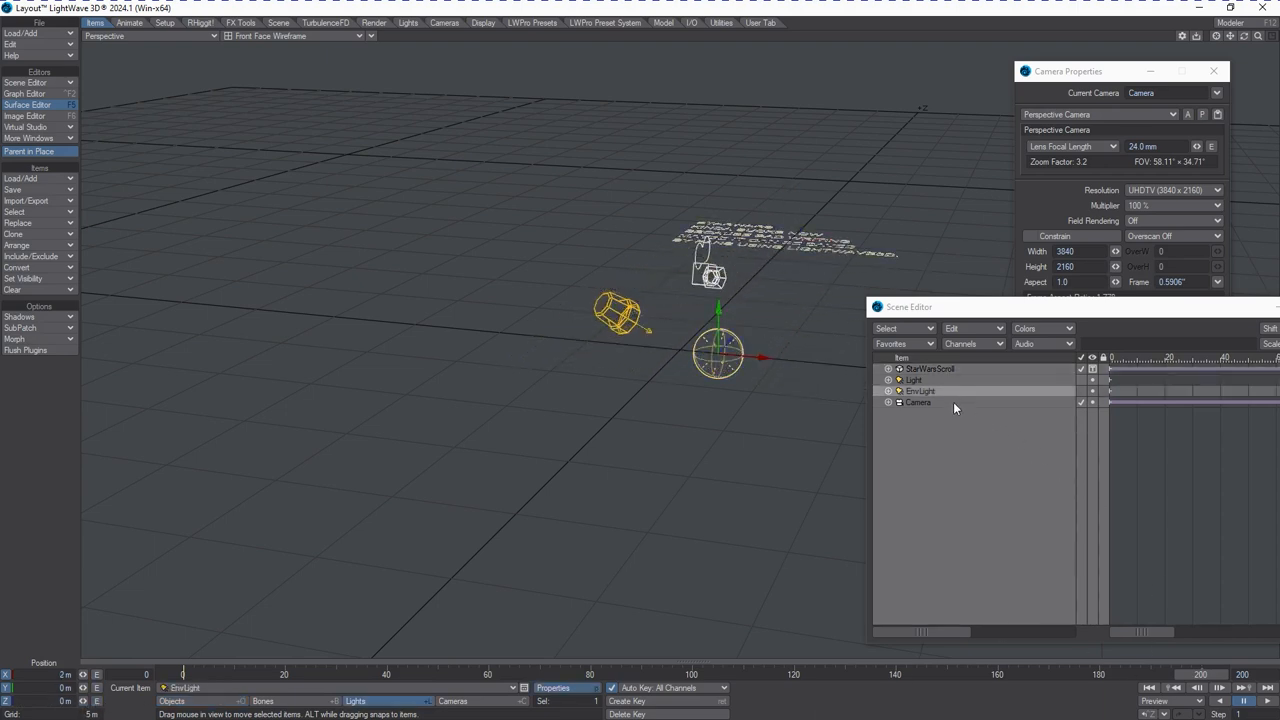
left_click(952, 402)
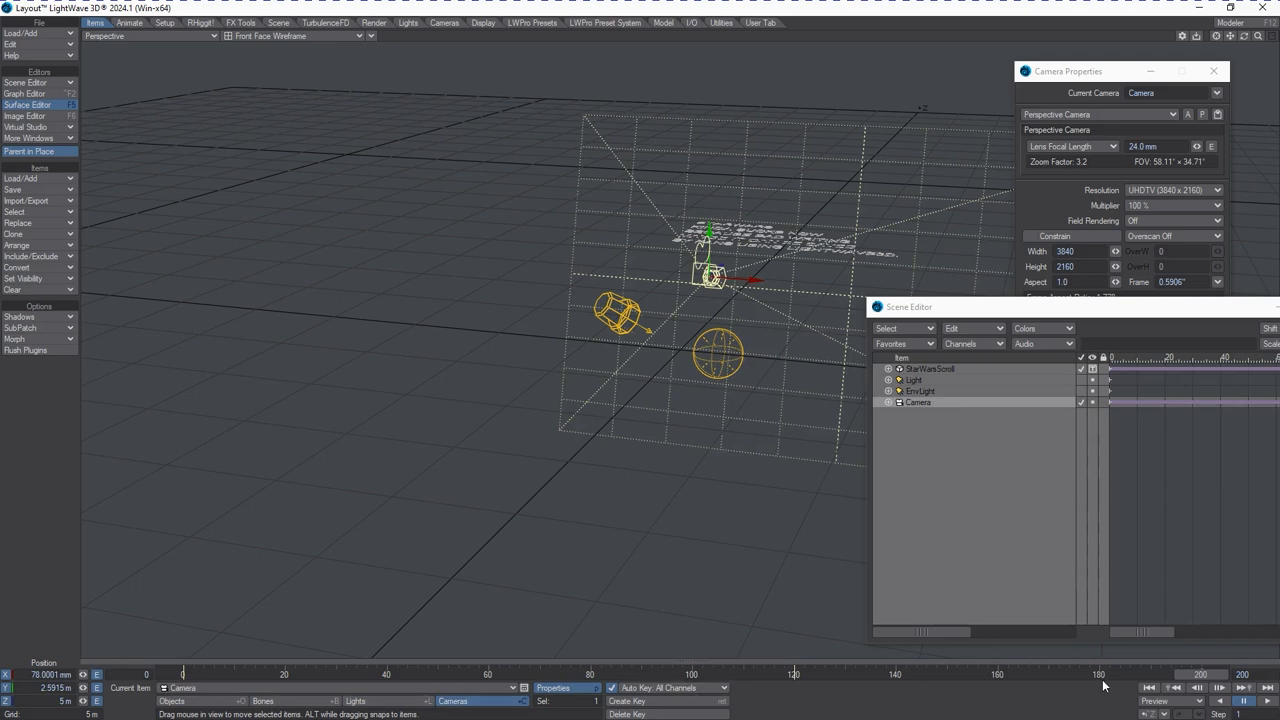
left_click(1170, 689)
key("Delete")
key("Return")
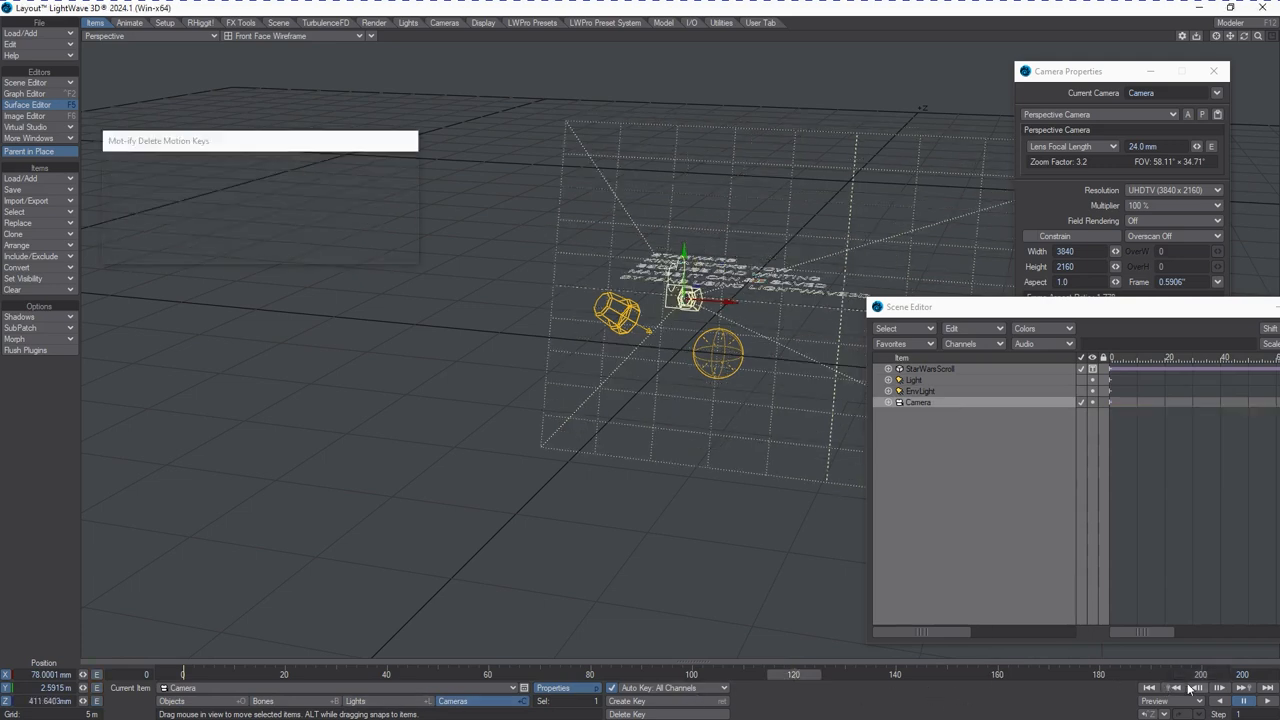
left_click_drag(783, 677, 173, 677)
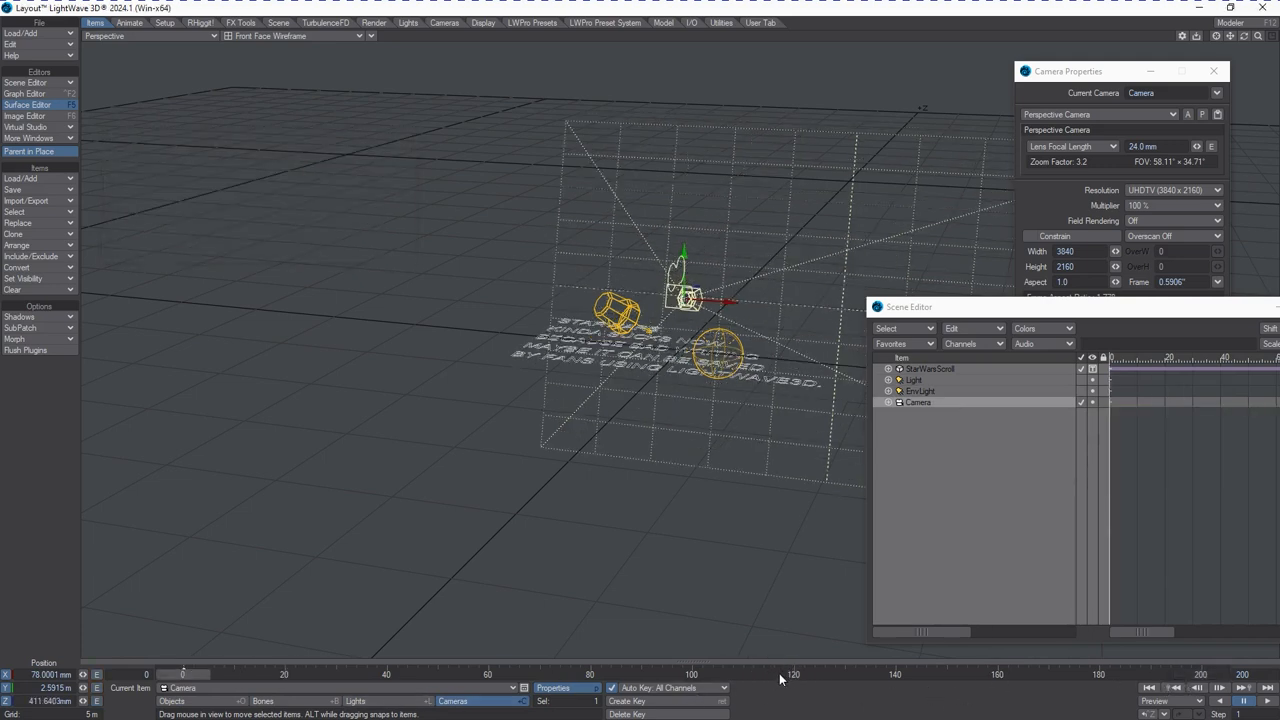
- Look through the current camera and scrub the timeline to check how the text crosses the frame
left_click(176, 36)
mouse_move(166, 110)
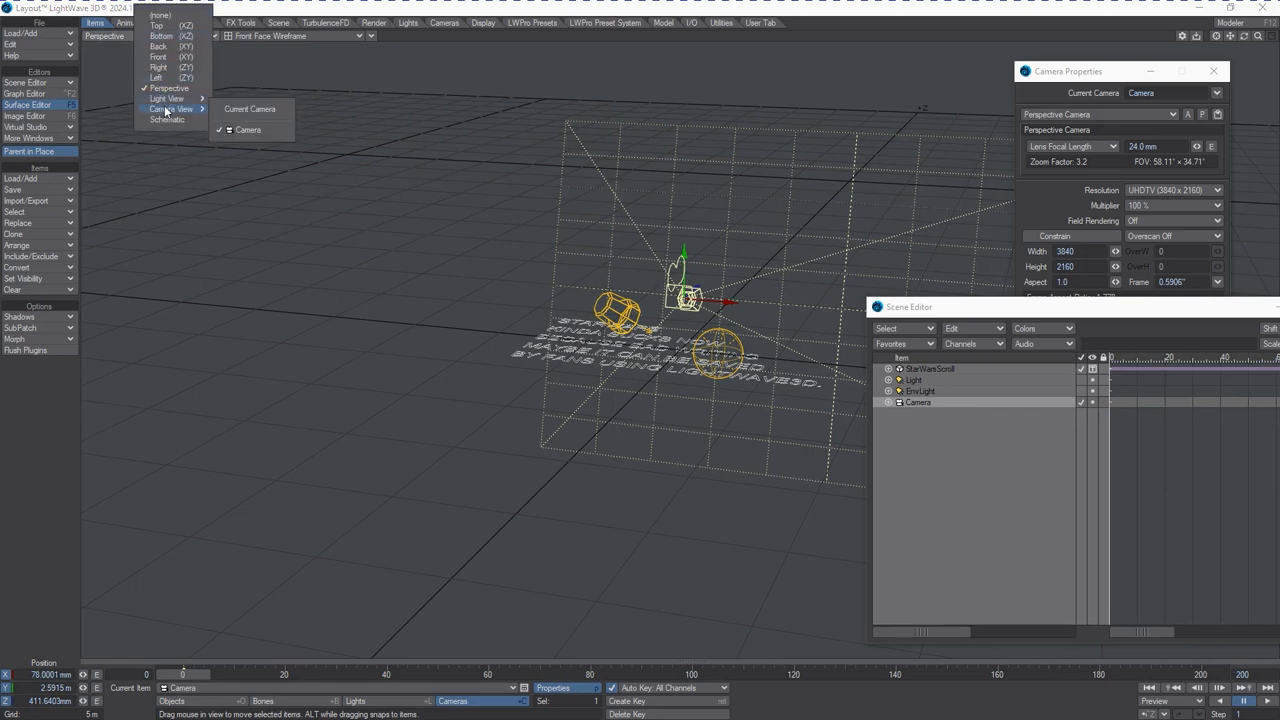
left_click(248, 111)
mouse_move(191, 676)
left_mouse_down()
mouse_move(1100, 676)
mouse_move(183, 676)
left_mouse_up()
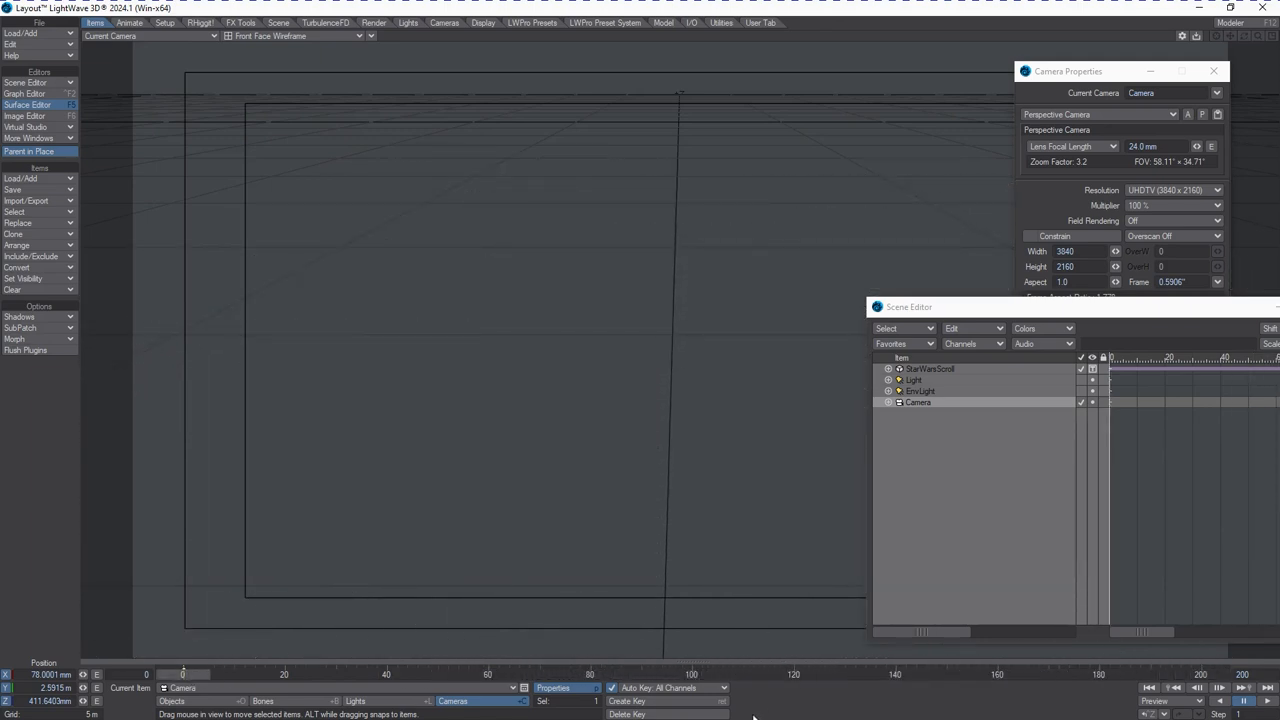
- Tilt the camera down in the Perspective view and set its pitch to 20°
key("y")
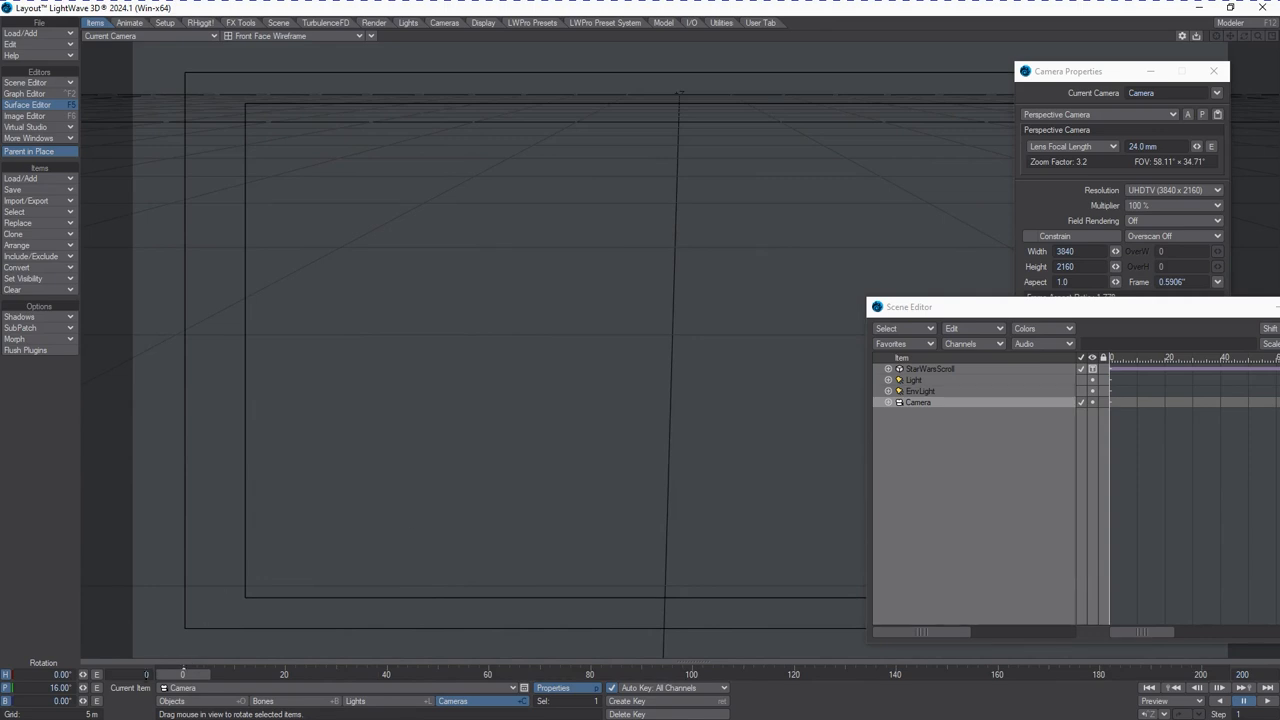
left_click(146, 36)
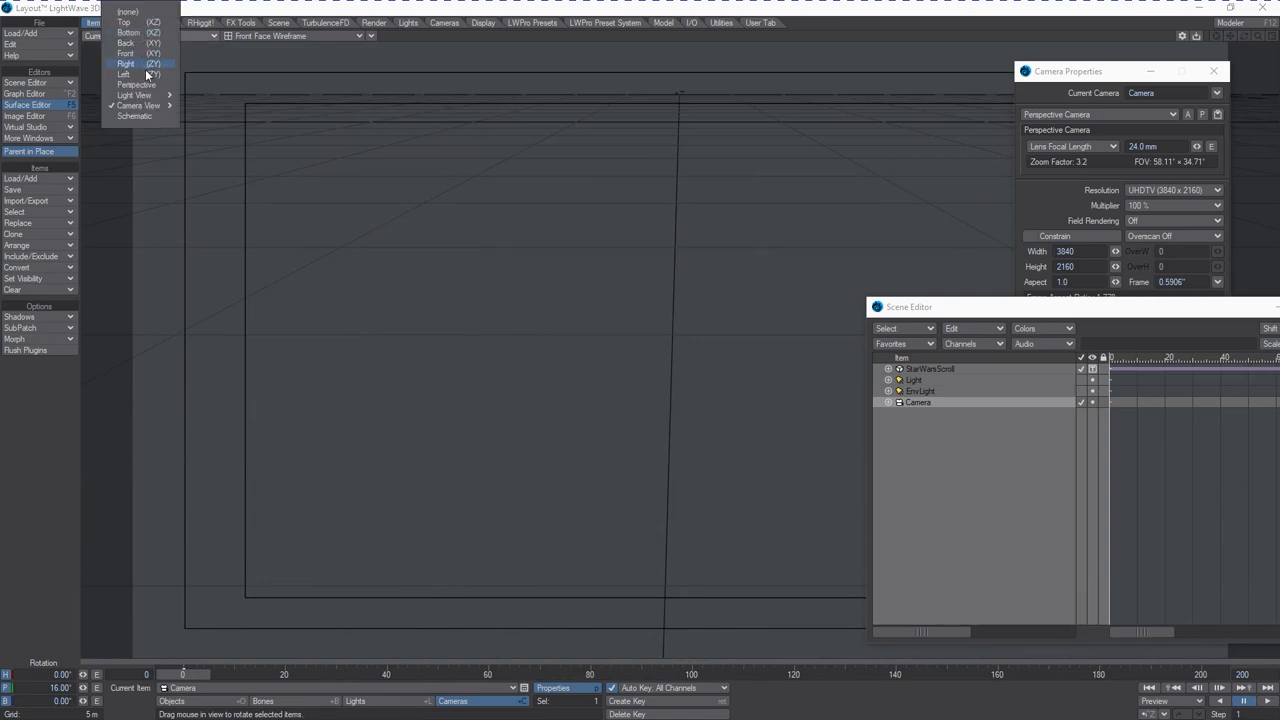
left_click(137, 85)
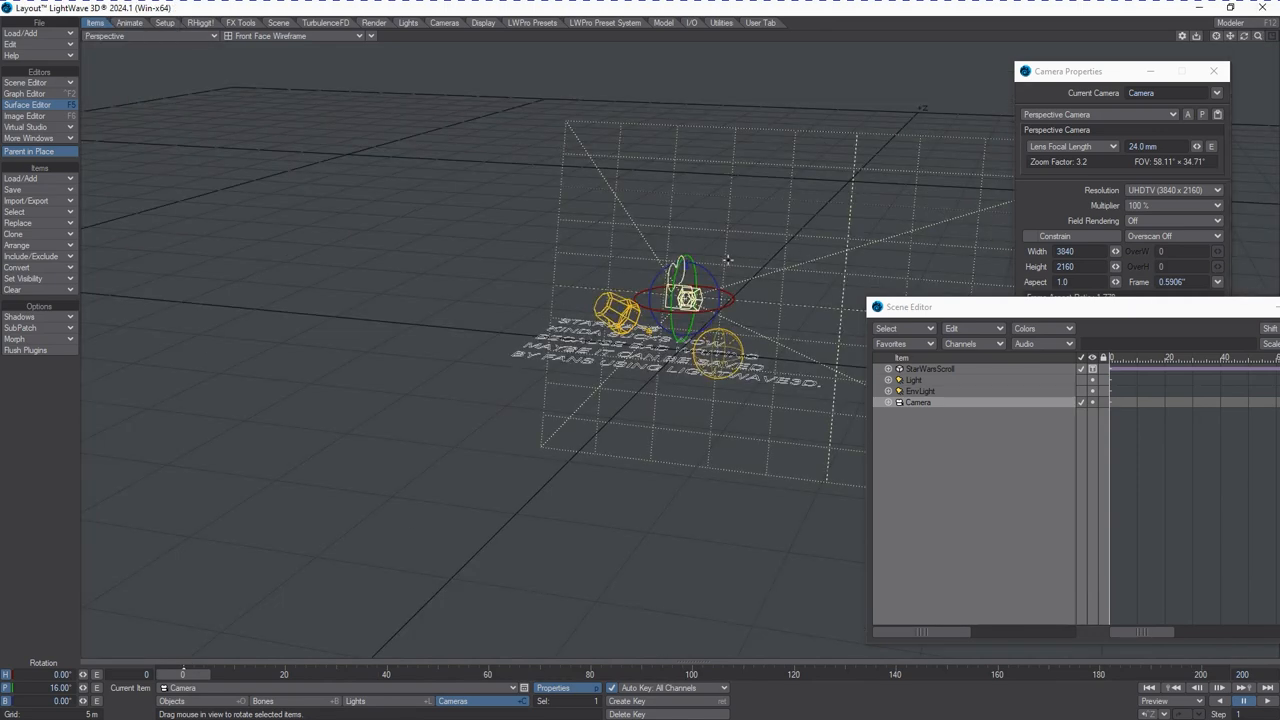
mouse_move(696, 256)
left_mouse_down()
mouse_move(696, 290)
mouse_move(696, 262)
left_mouse_up()
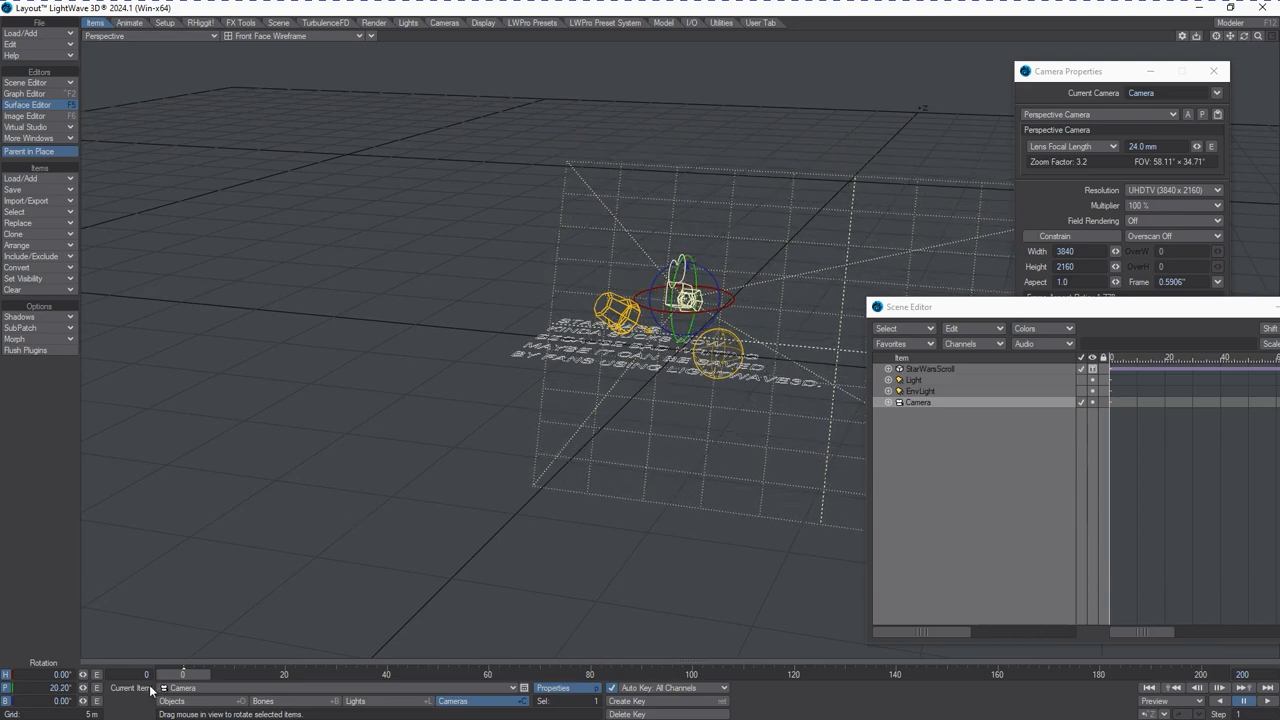
left_click(37, 687)
type("20")
key("Tab")
- Switch the viewport back to the Camera view and go to frame 41
left_click(195, 36)
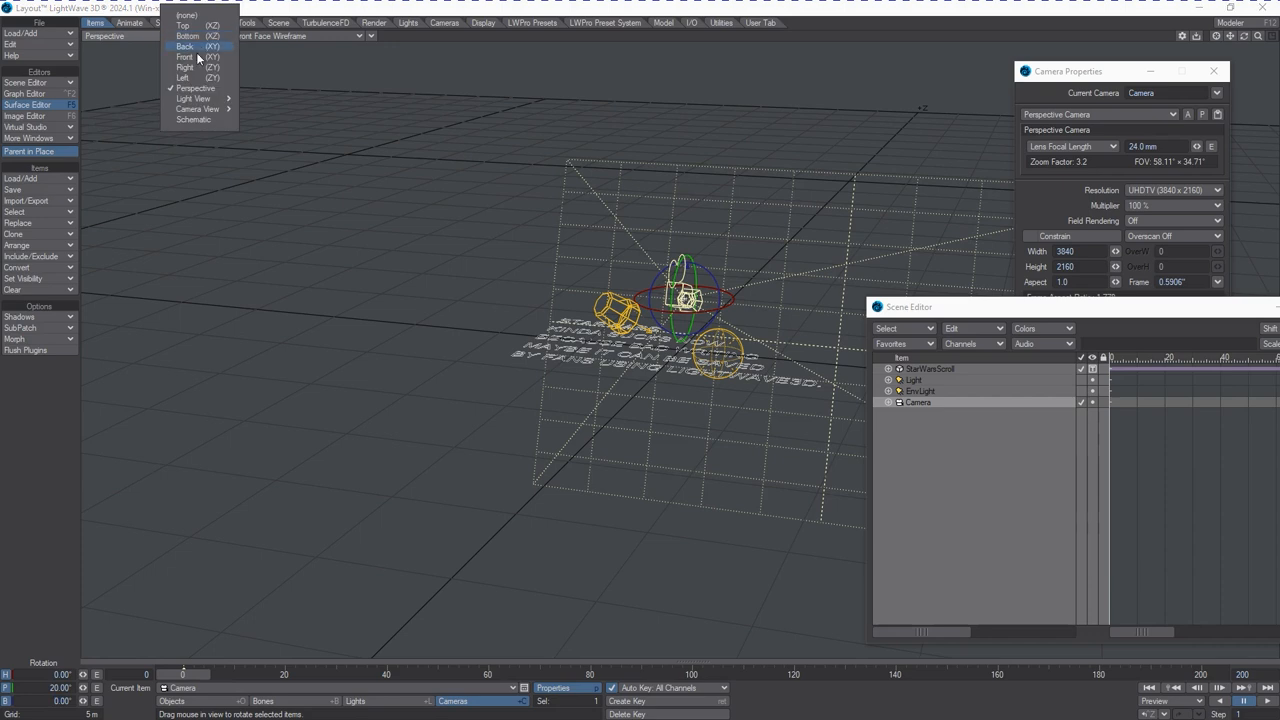
mouse_move(200, 99)
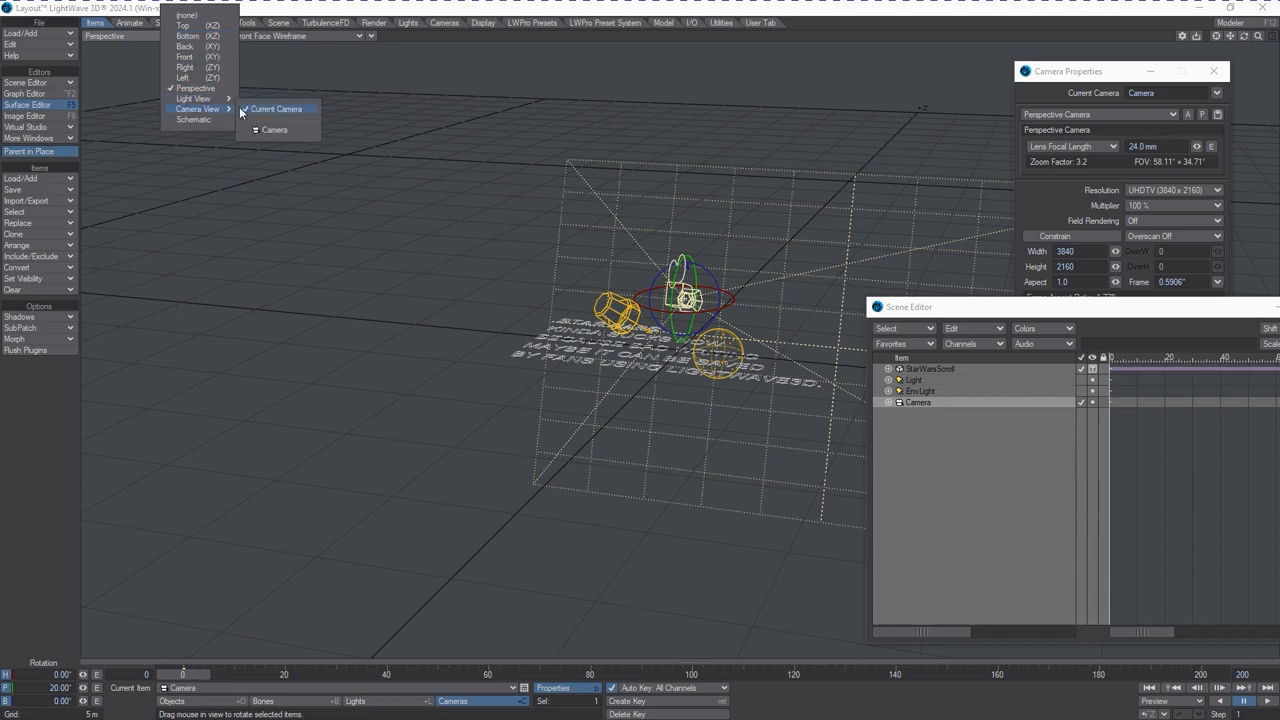
left_click(271, 130)
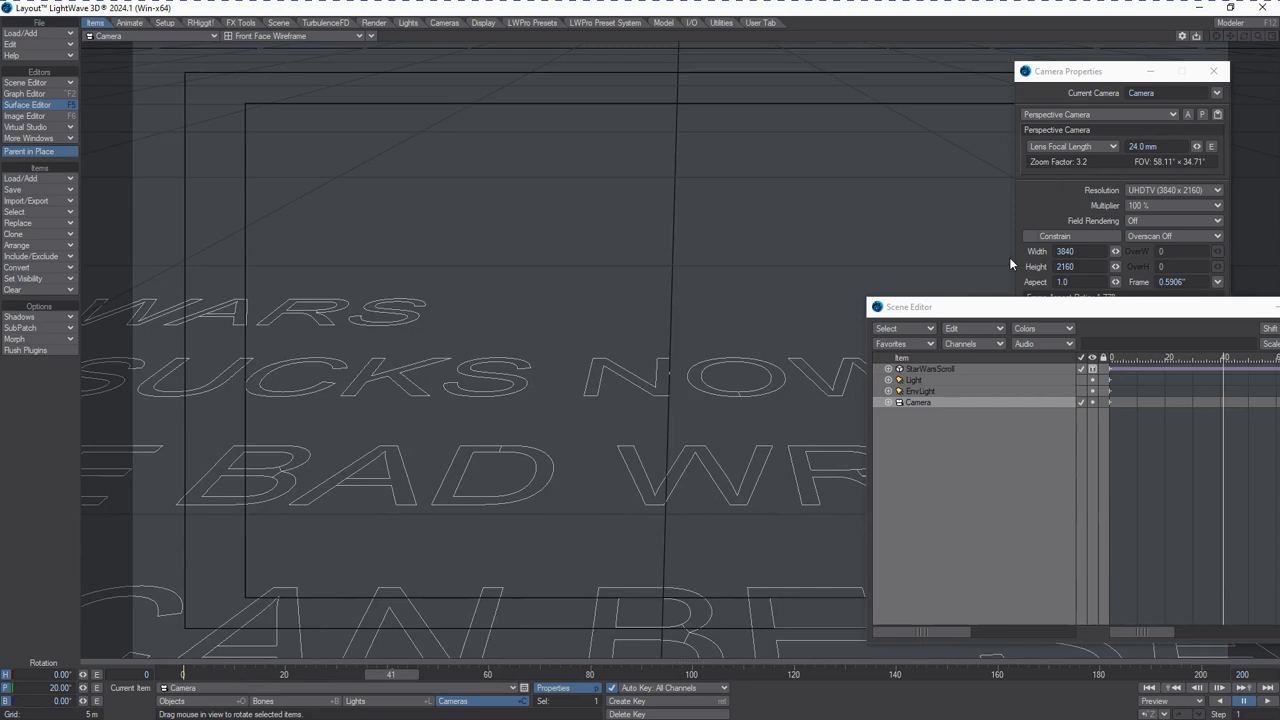
- Set the camera's minimum samples to 4 and turn on the VPR preview in the viewport
left_click(1062, 92)
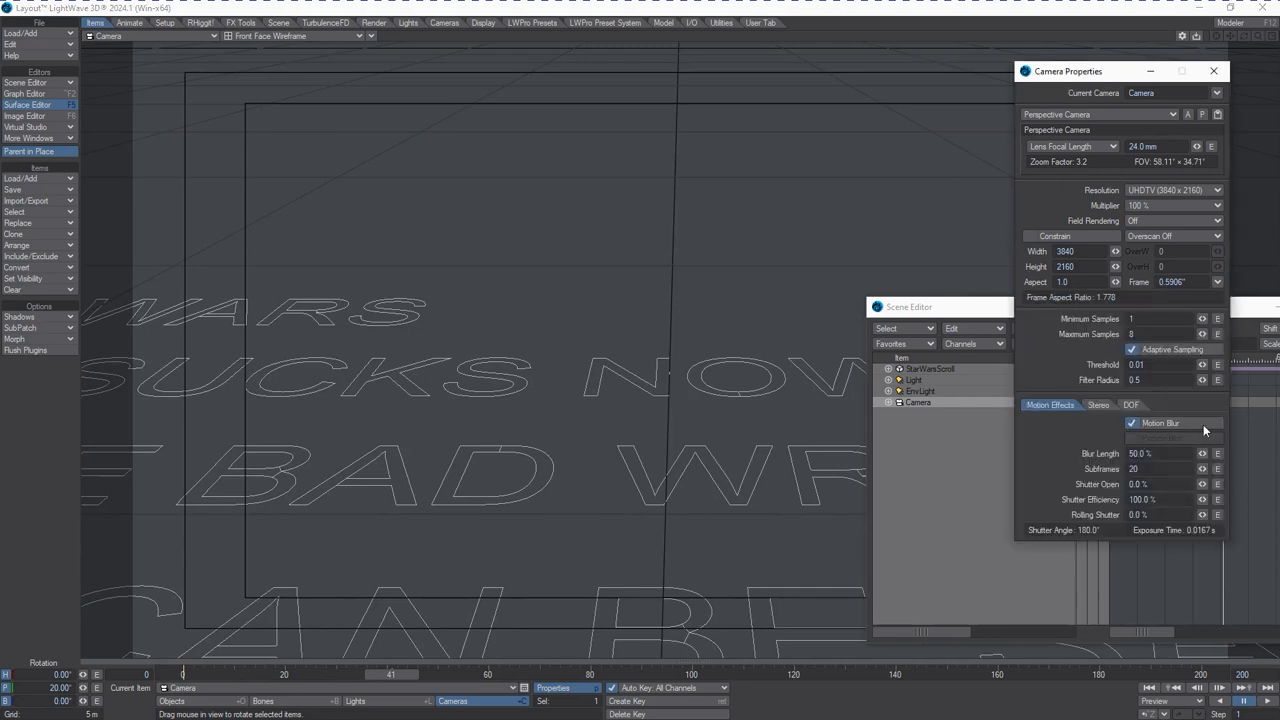
left_click(1166, 318)
left_click(328, 37)
left_click(324, 98)
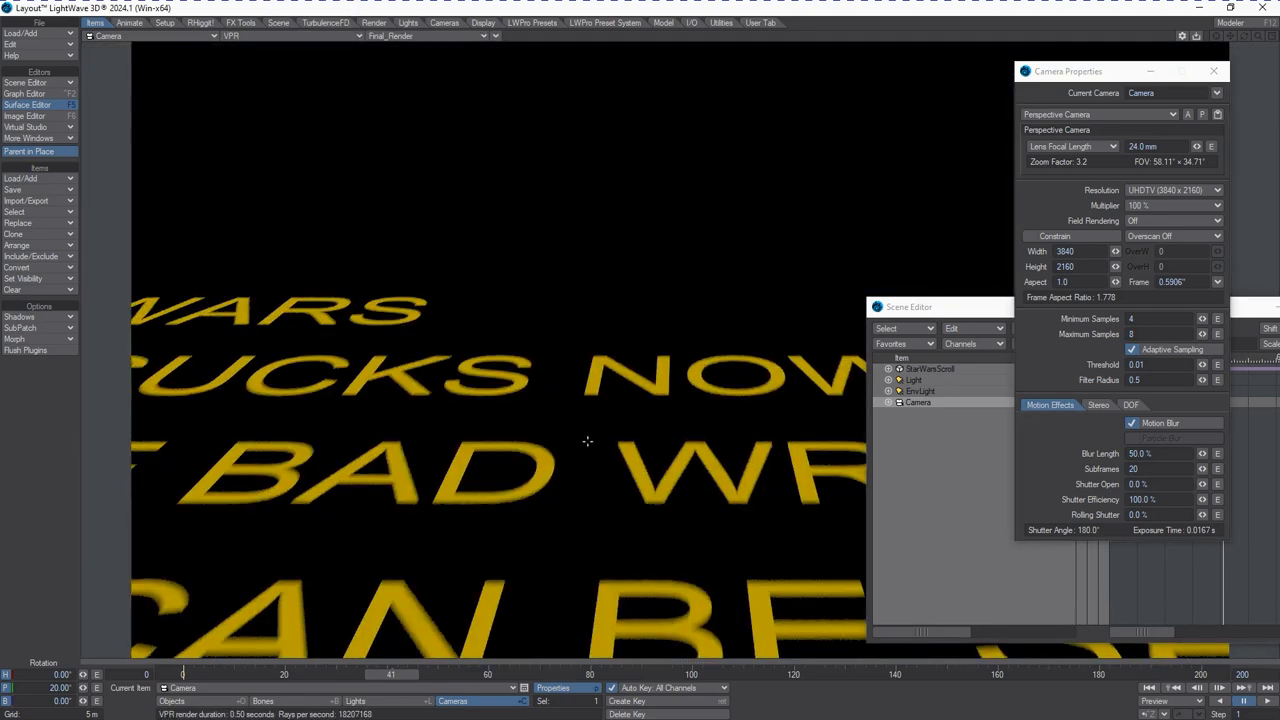
- Check the rendered crawl at several frames along the timeline for its framing and motion blur
left_click(594, 676)
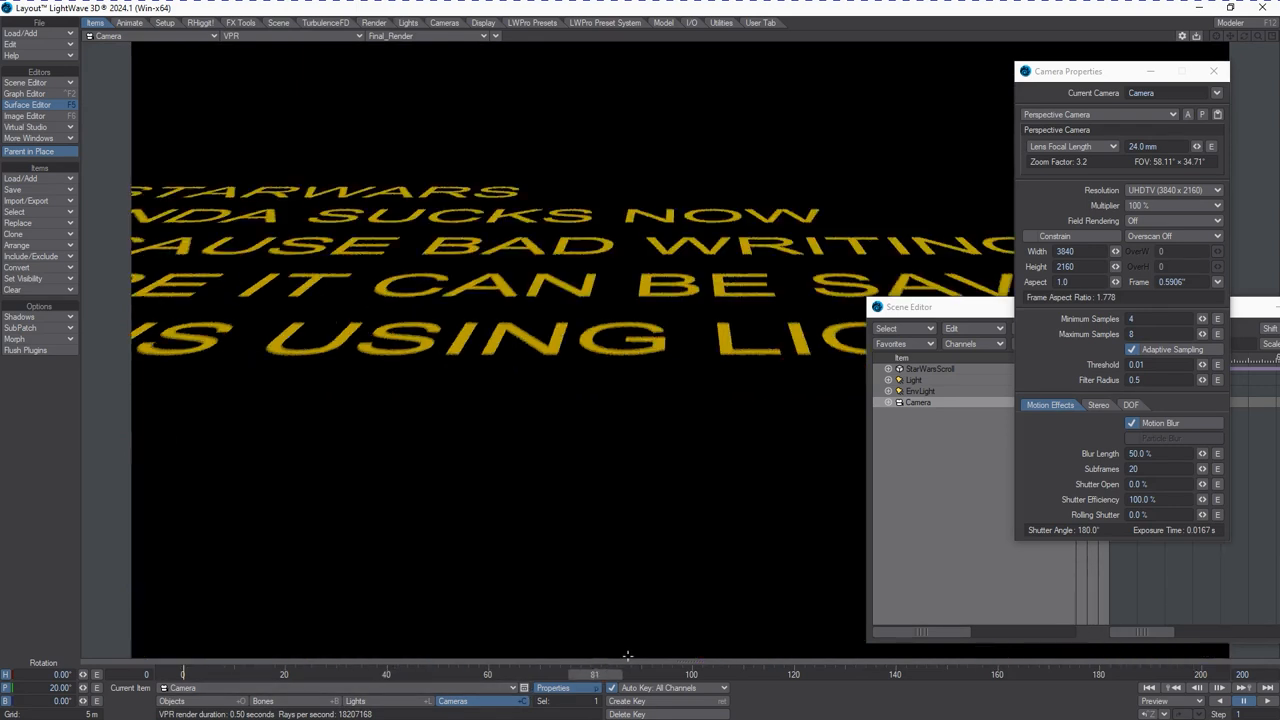
left_click(808, 675)
left_click(998, 677)
left_click_drag(968, 685, 635, 676)
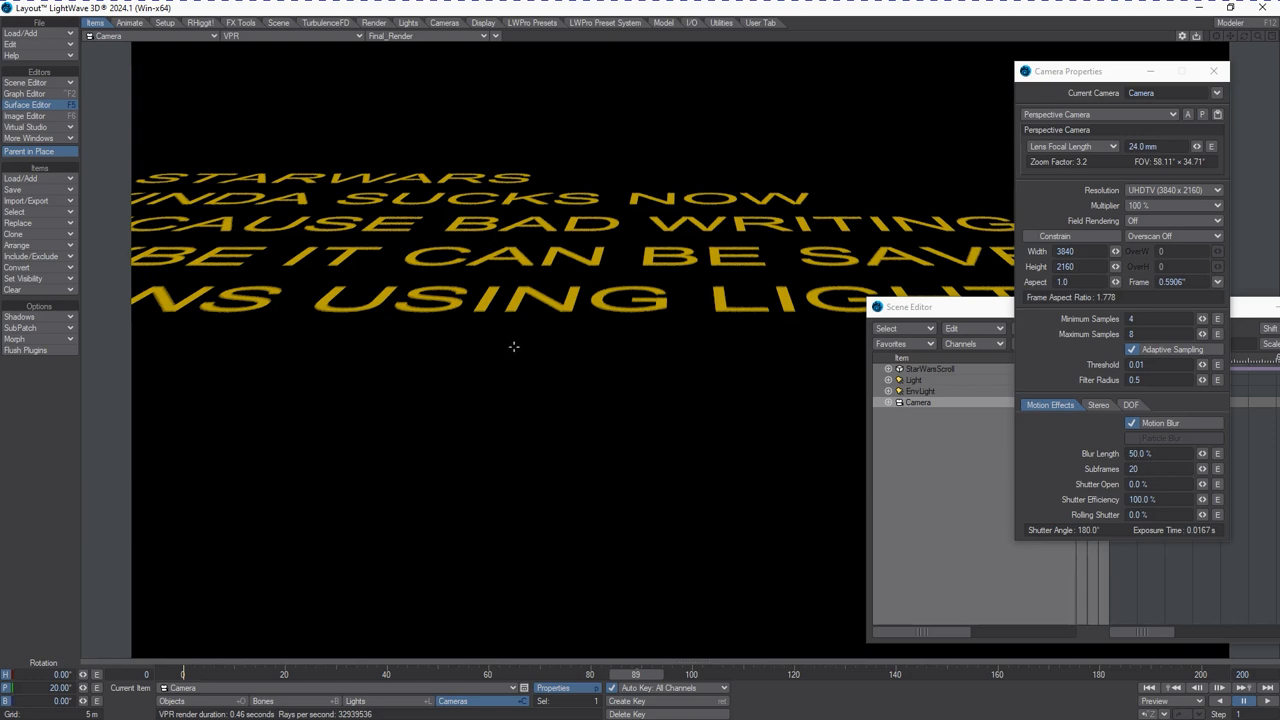
- Raise the camera to 3.4415 m on Y at frame 0, then close Camera Properties and move the Scene Editor aside
left_click_drag(630, 676, 495, 667)
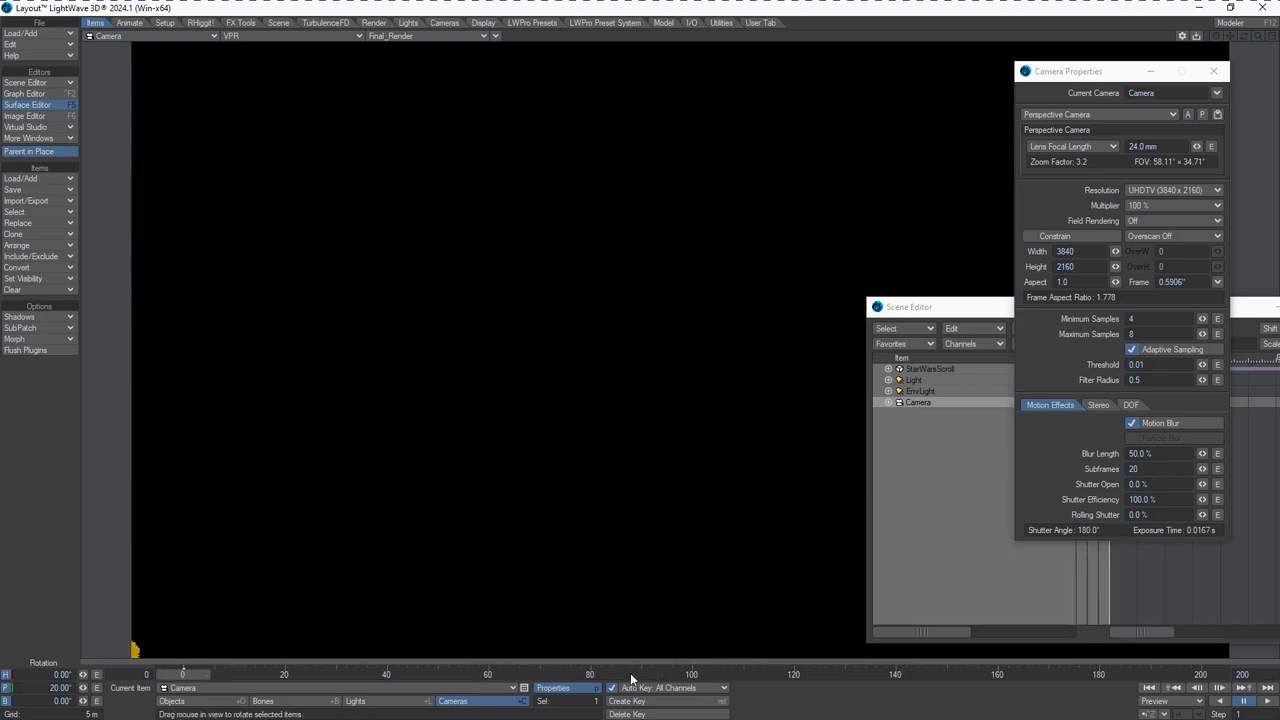
key("t")
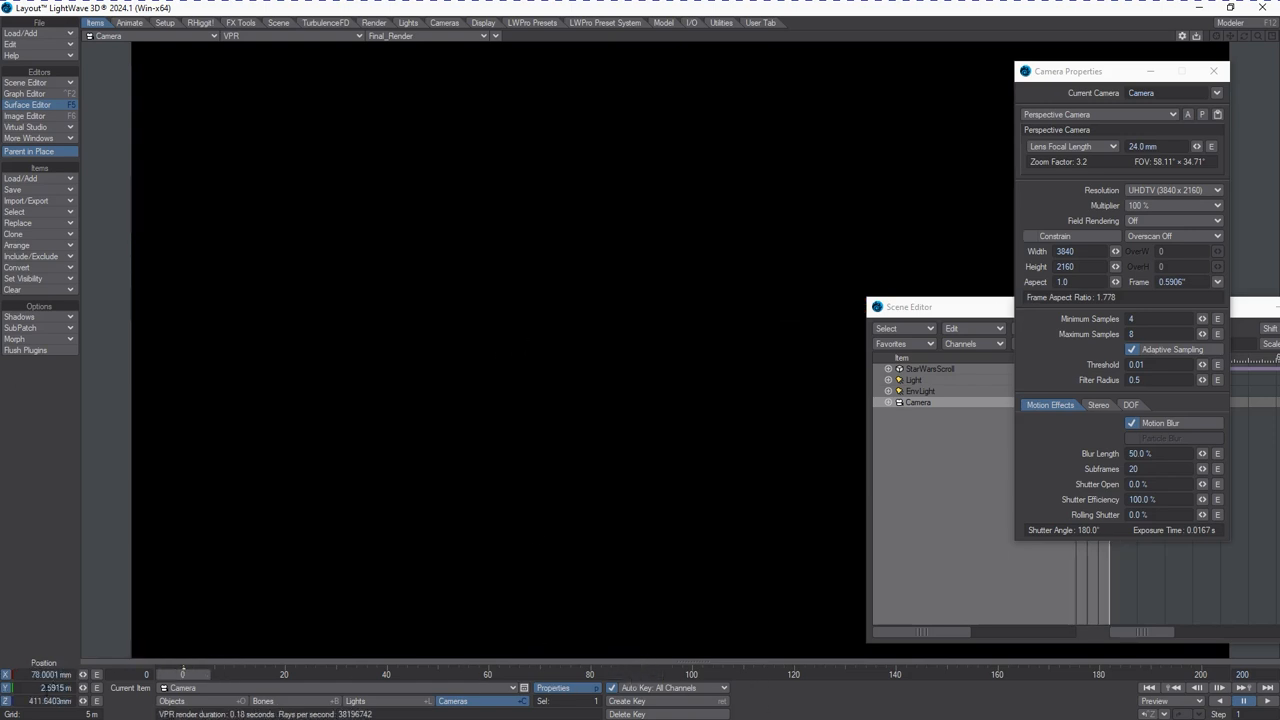
left_click_drag(83, 689, 90, 690)
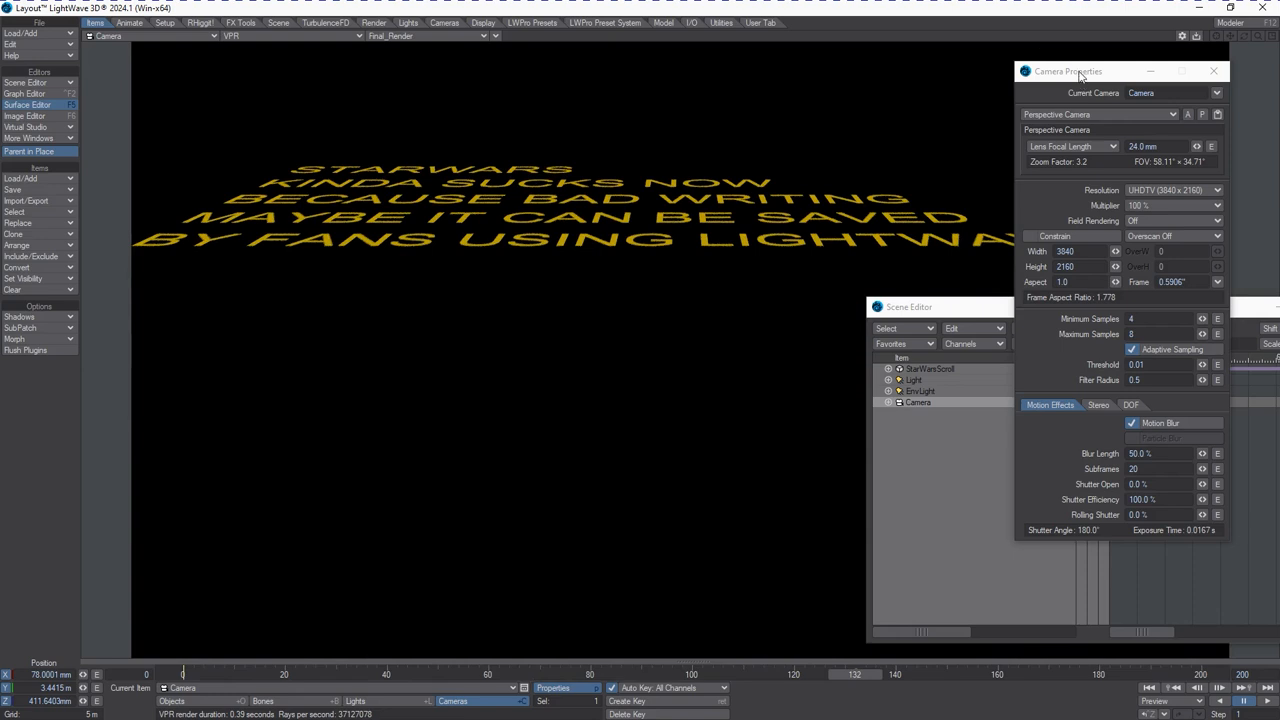
key("p")
left_click_drag(935, 306, 1196, 325)
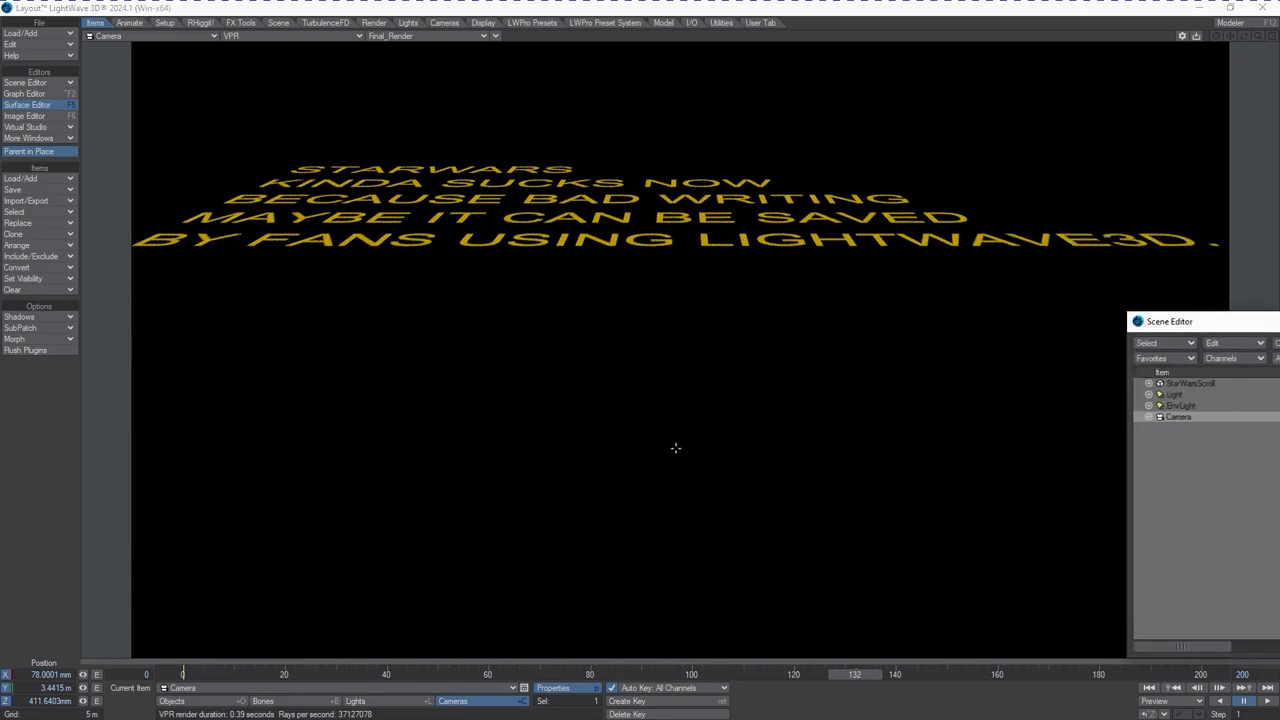